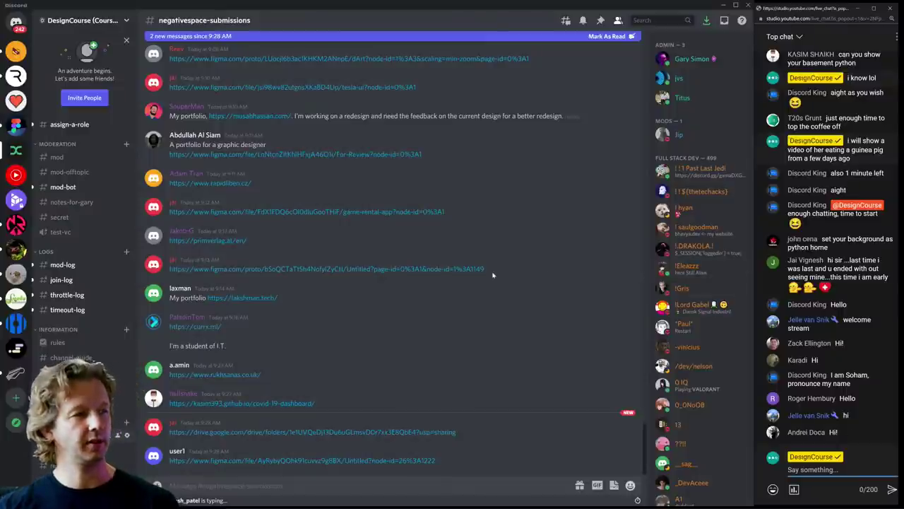
- Scroll through the negativespace-submissions channel and place the cursor in the message box
scroll(493, 275, up, 3)
scroll(492, 275, up, 3)
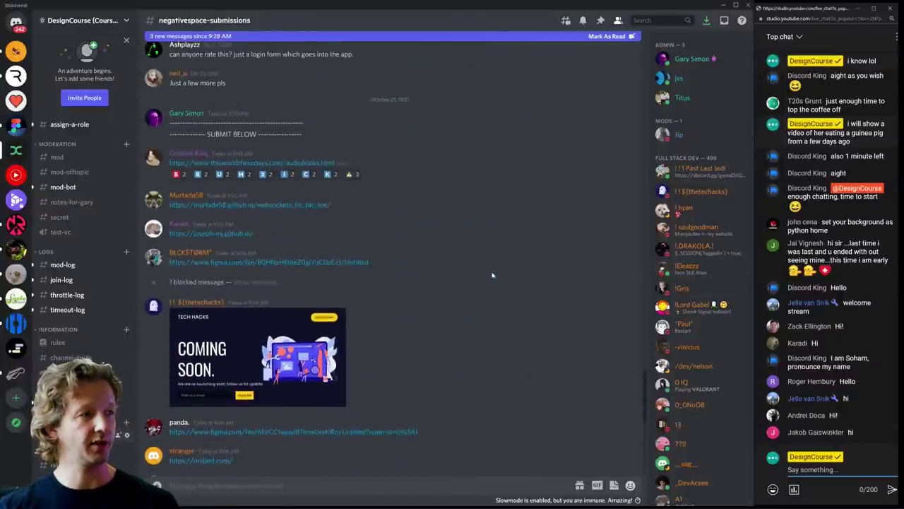
scroll(492, 275, down, 6)
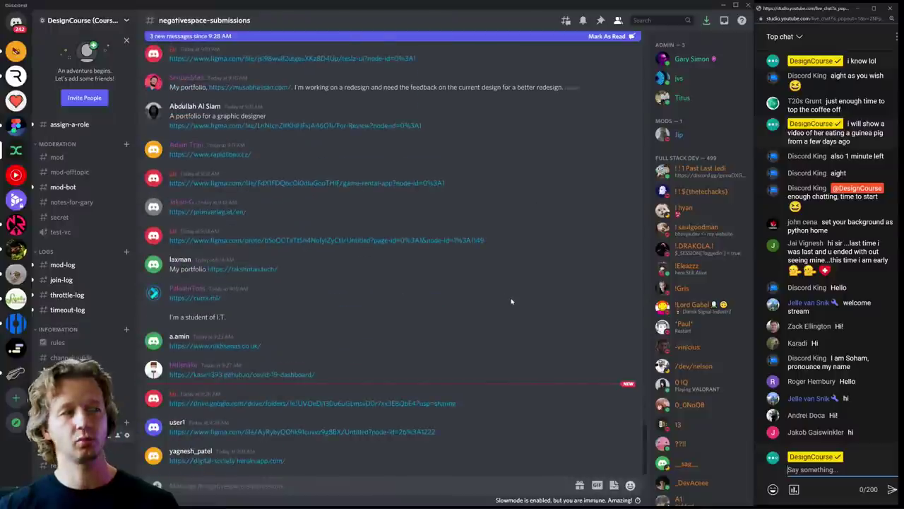
click(510, 355)
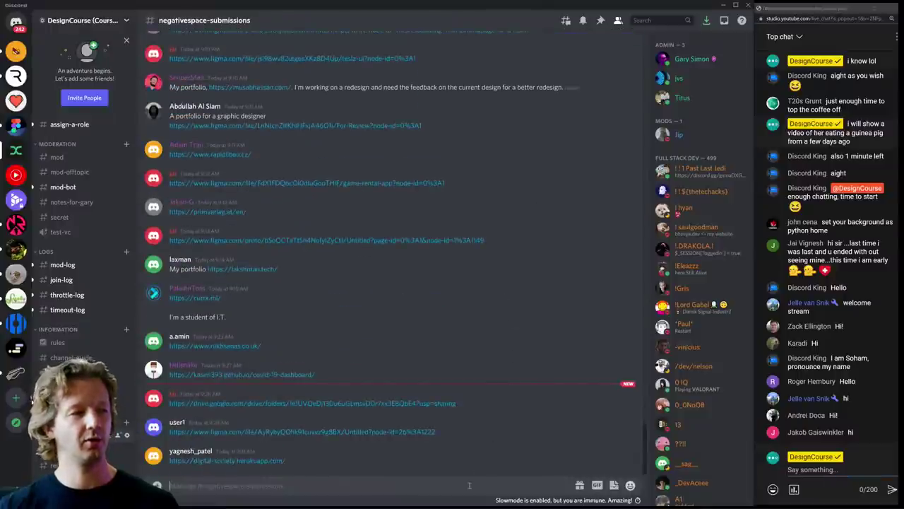
scroll(519, 337, up, 1)
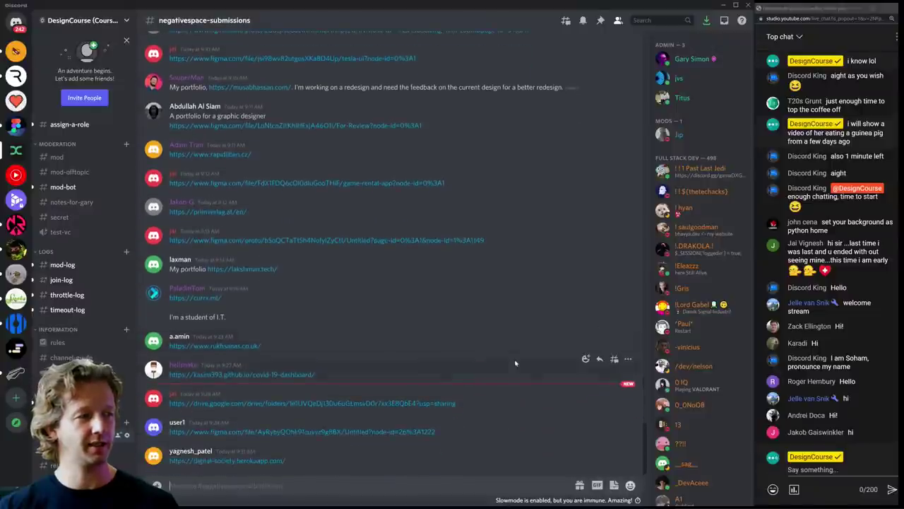
scroll(513, 363, down, 1)
scroll(871, 356, up, 1)
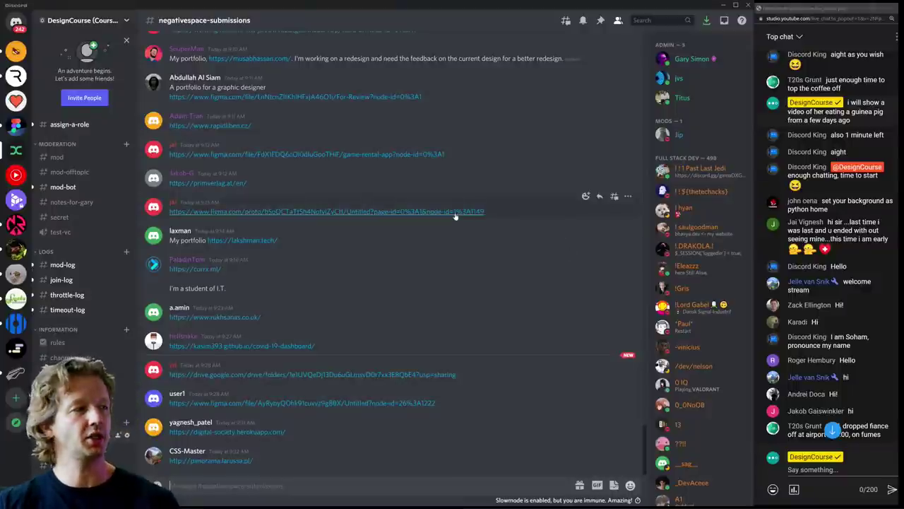
scroll(67, 173, up, 1)
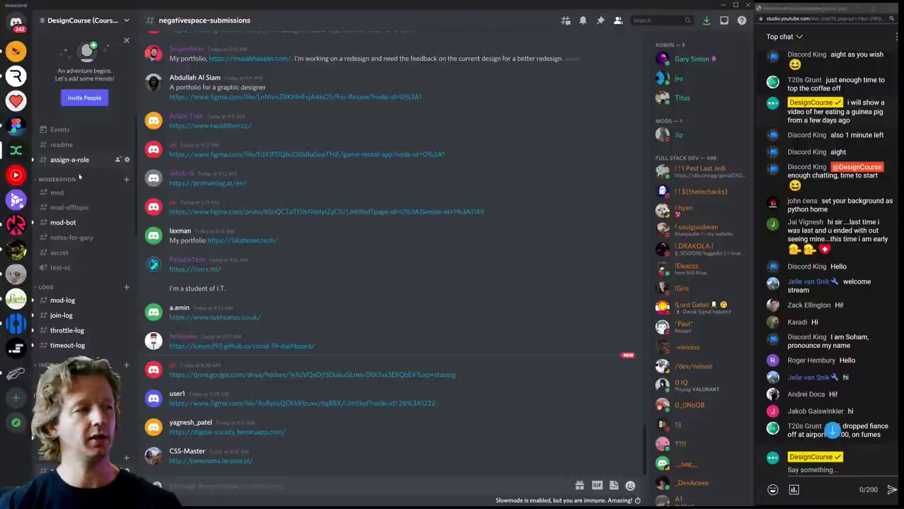
scroll(106, 300, down, 4)
scroll(81, 262, down, 2)
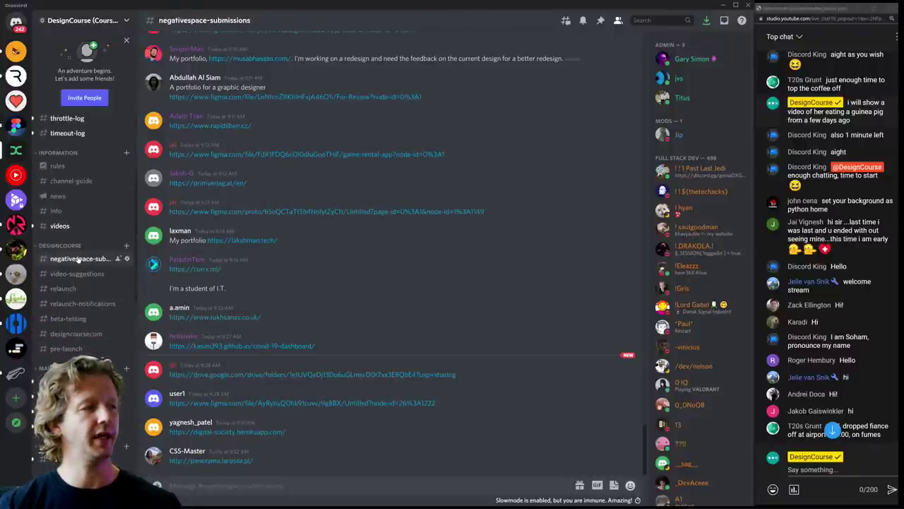
click(394, 485)
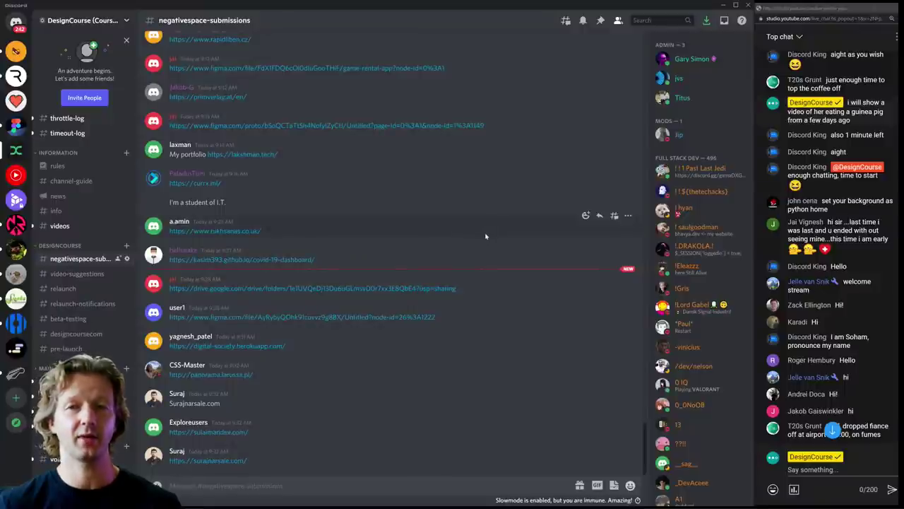
- Look over the live stream announcement in the news channel
click(58, 196)
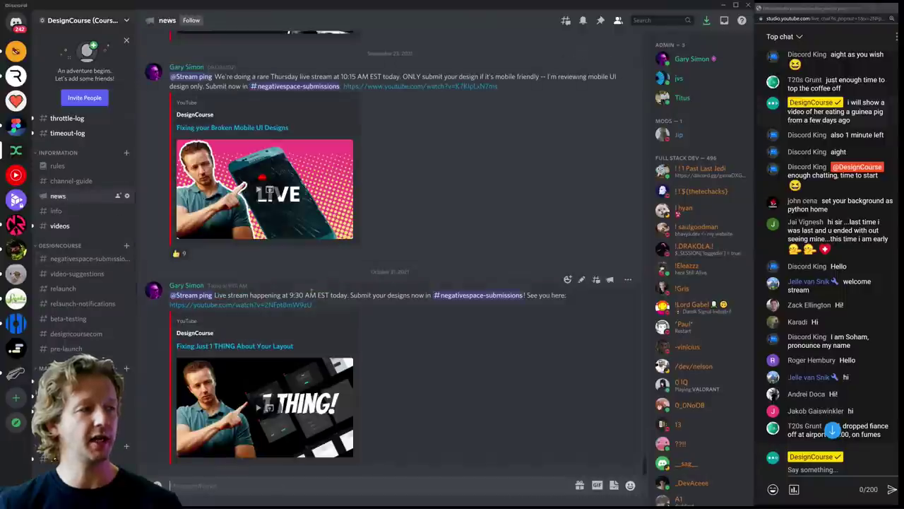
drag(220, 295, 399, 295)
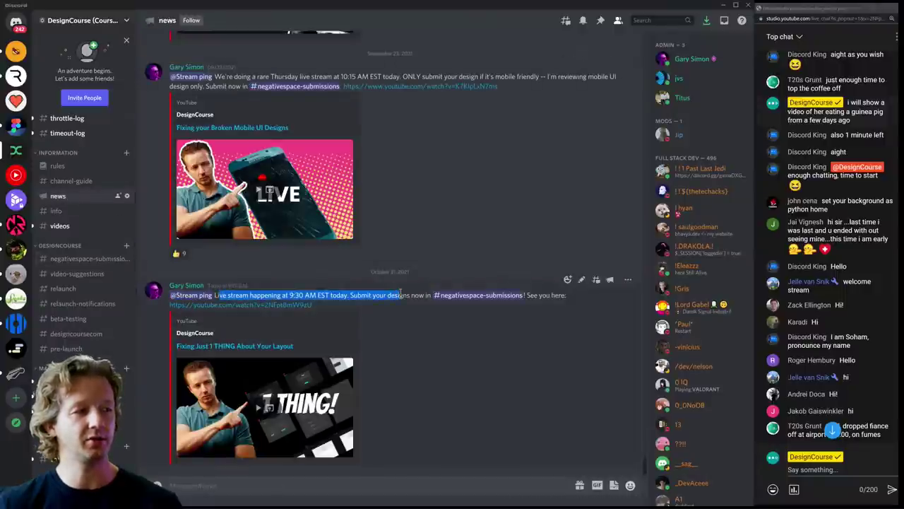
click(522, 303)
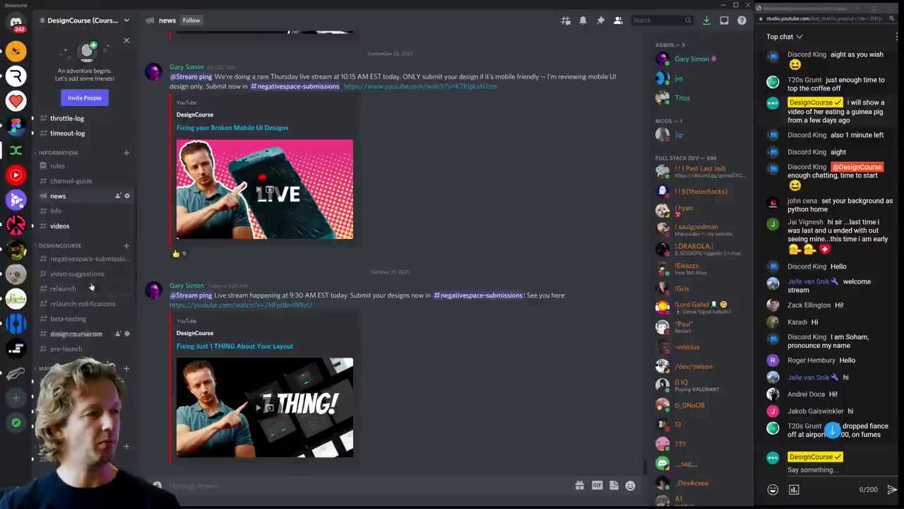
scroll(90, 287, up, 3)
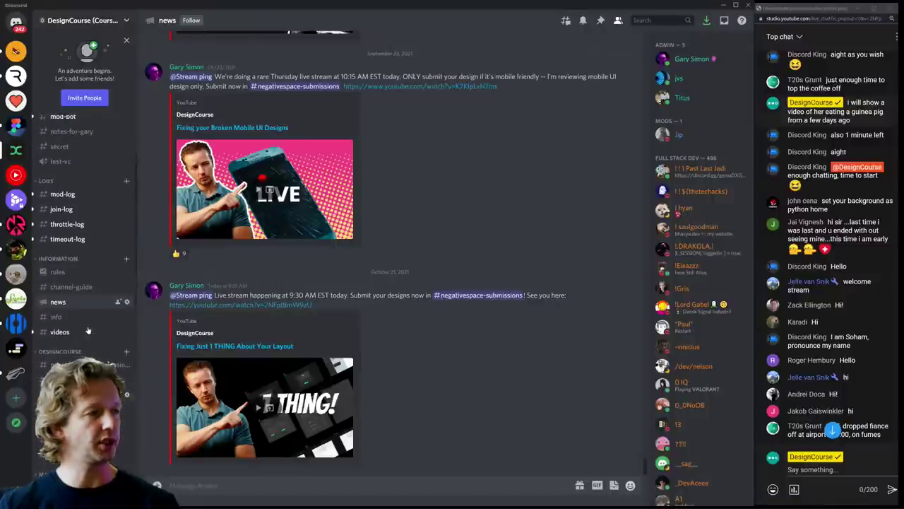
scroll(87, 330, down, 1)
- Return to the negativespace-submissions channel and scroll through its messages
click(79, 330)
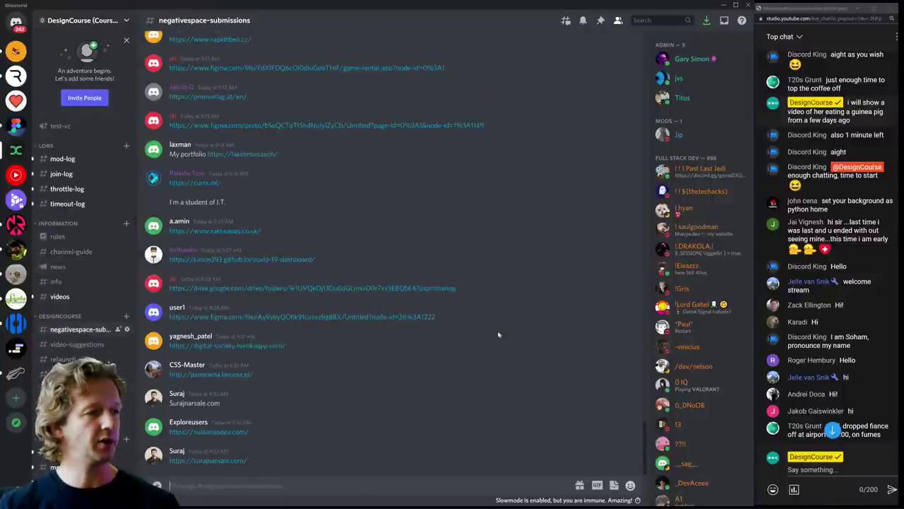
scroll(498, 334, up, 10)
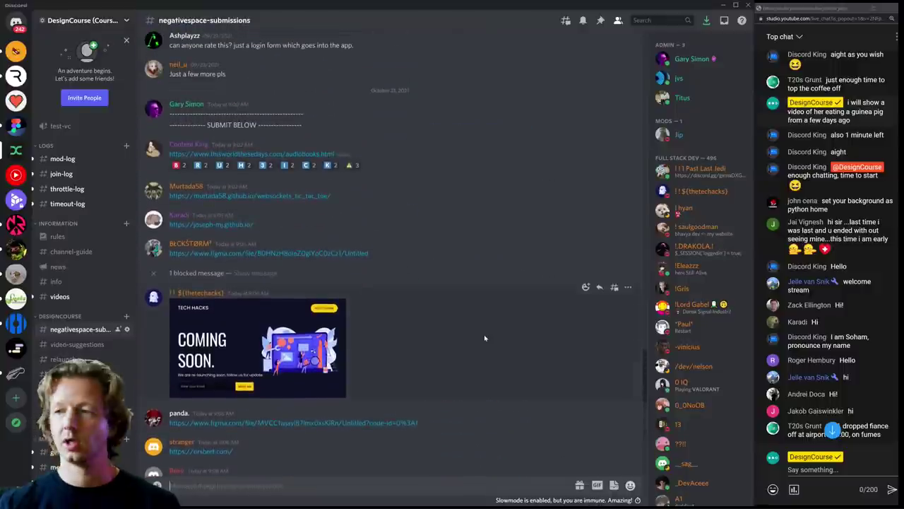
scroll(489, 315, up, 2)
scroll(490, 310, down, 3)
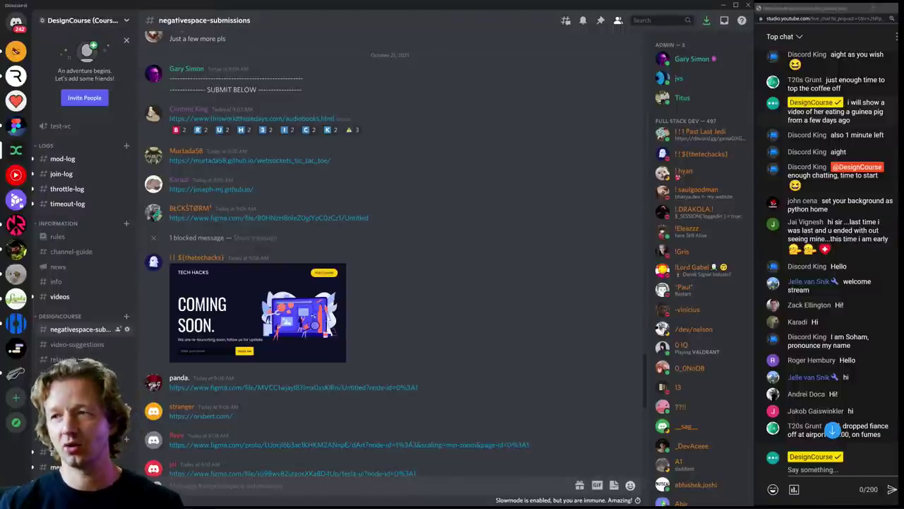
- Move the tic-tac-toe Chrome window over Discord, enlarge it, and fit its position and width
drag(903, 105, 155, 11)
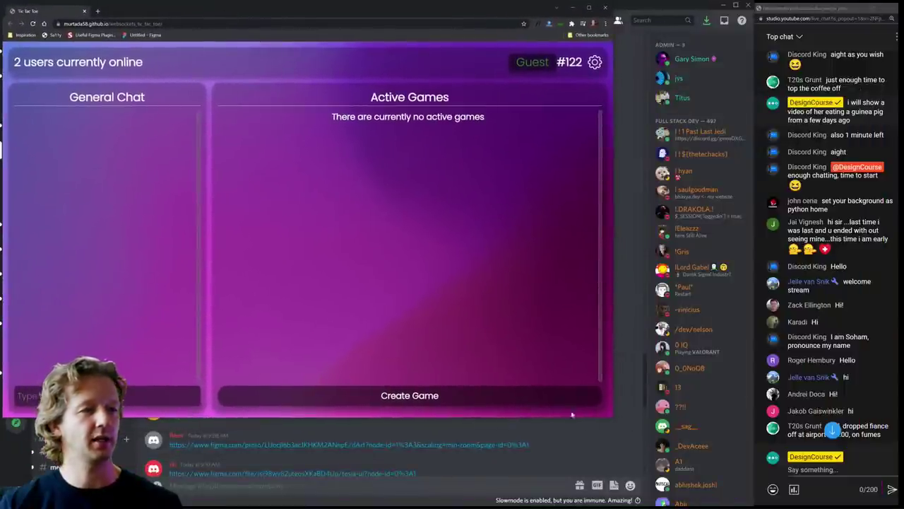
drag(610, 419, 749, 505)
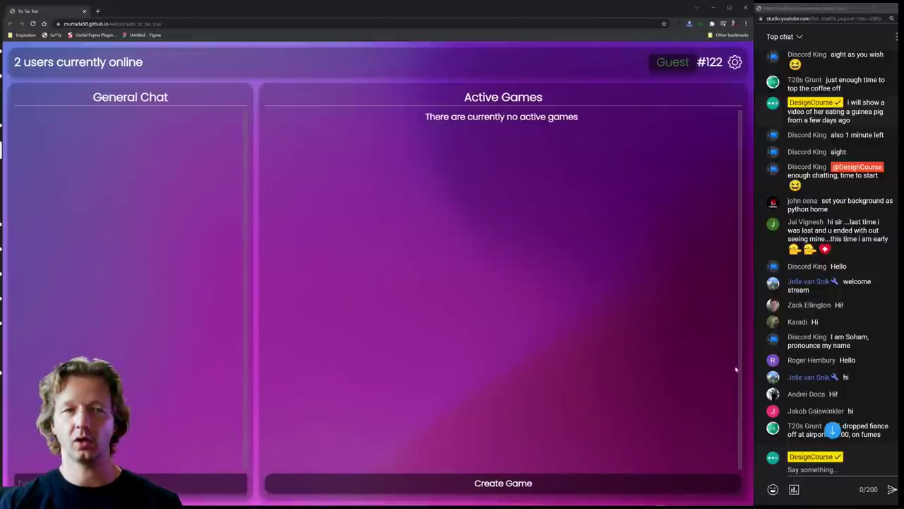
scroll(845, 306, down, 5)
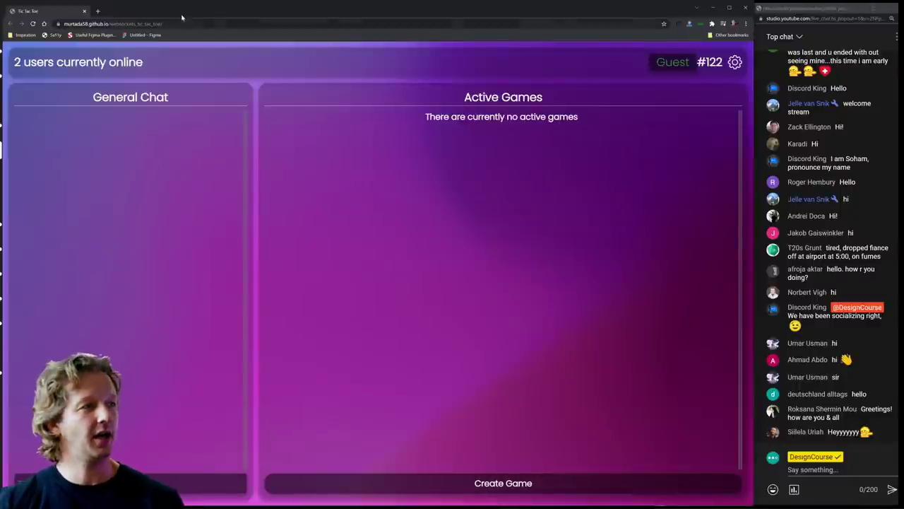
drag(191, 10, 212, 3)
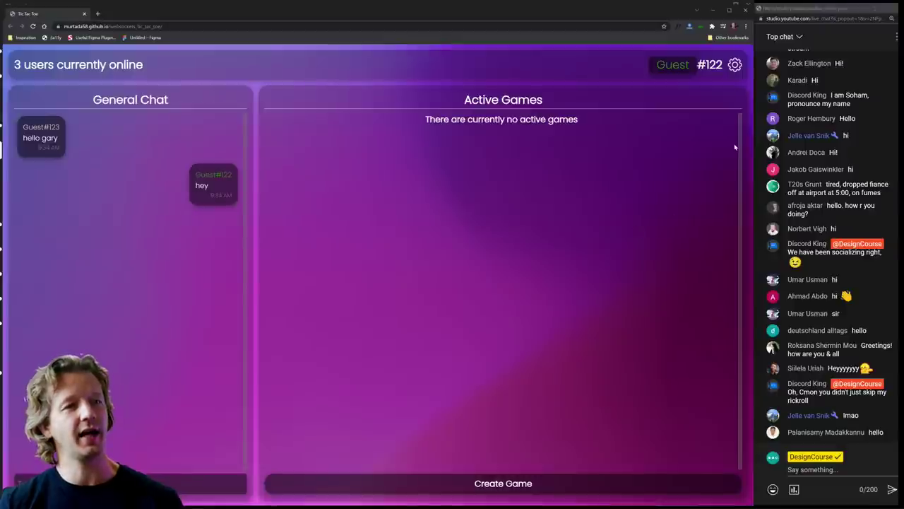
drag(752, 141, 754, 191)
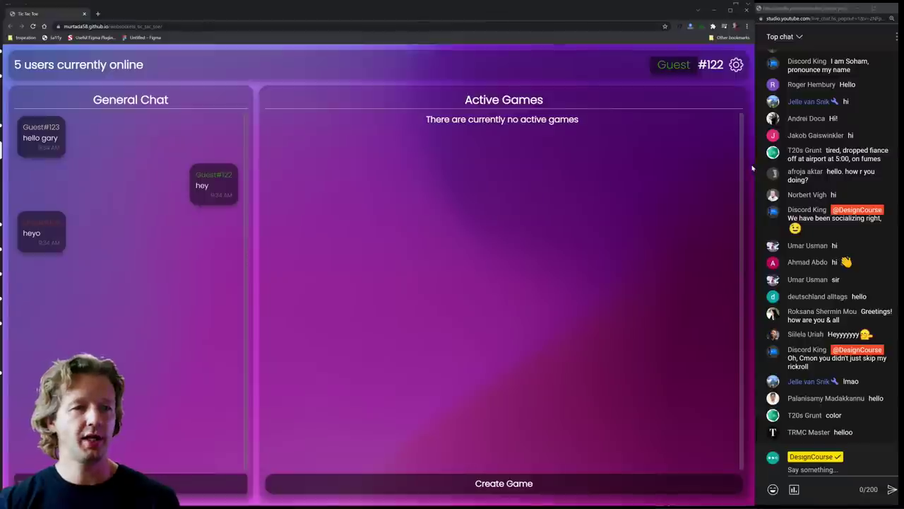
- Inspect the page body's styles in developer tools, entering 5, then close them
key(ctrl+shift+c)
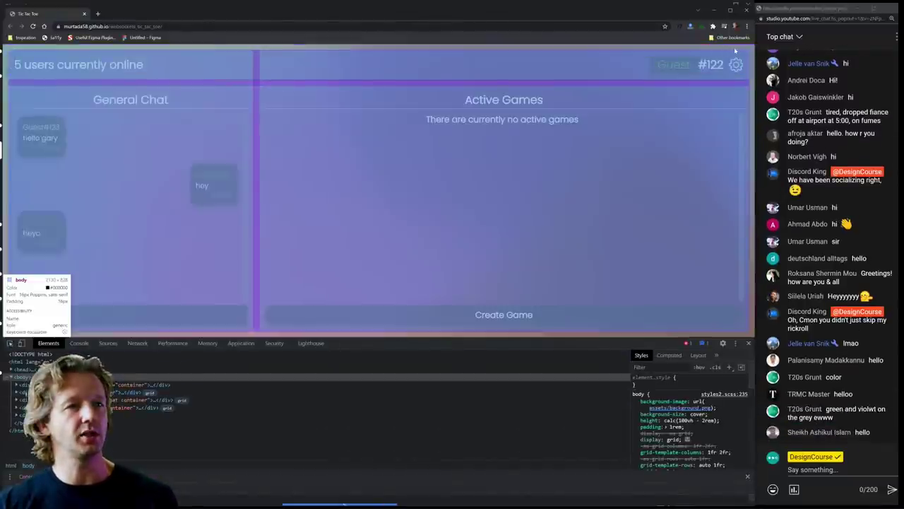
click(736, 50)
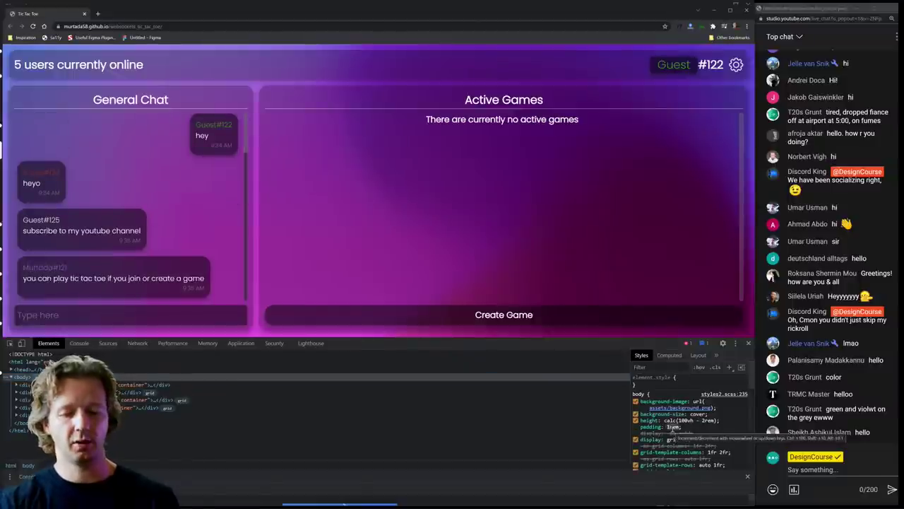
text(5)
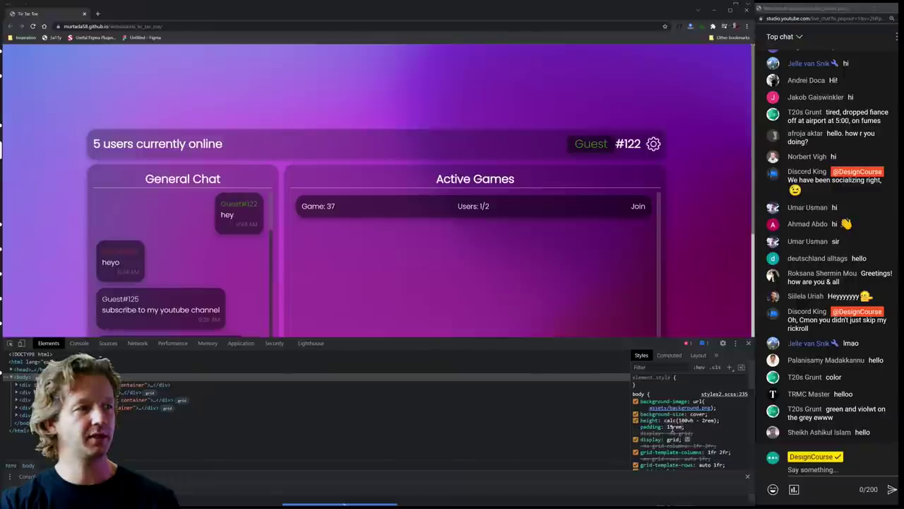
click(749, 343)
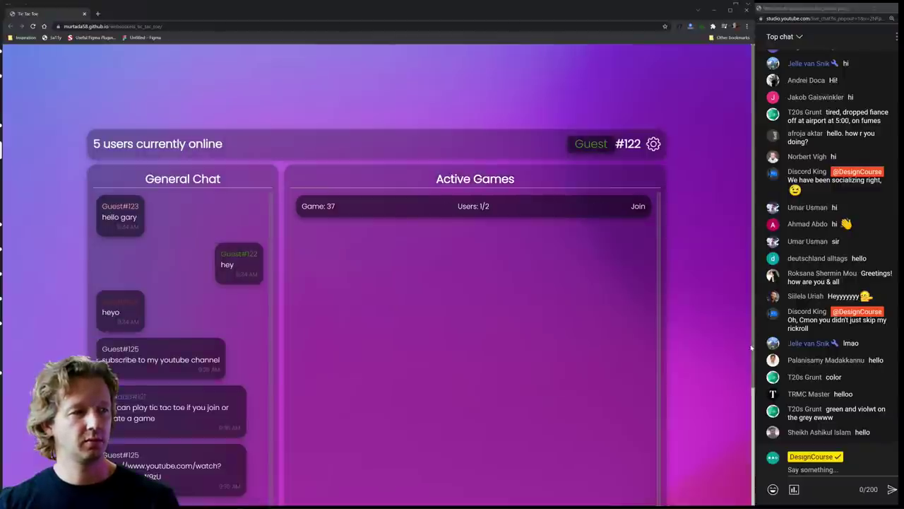
- Scroll through the tic-tac-toe lobby page, then switch back to Discord's submissions channel
scroll(709, 242, down, 2)
scroll(709, 243, up, 2)
scroll(710, 244, down, 2)
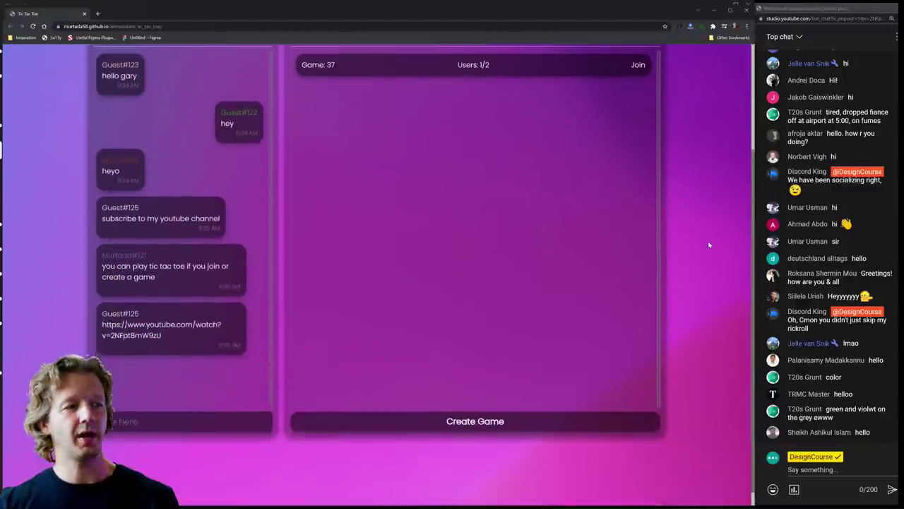
scroll(709, 245, up, 1)
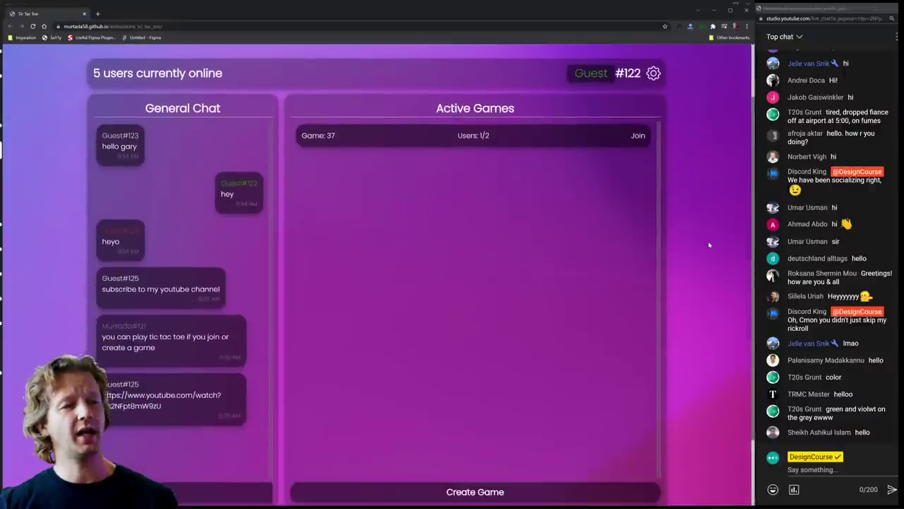
scroll(709, 244, down, 1)
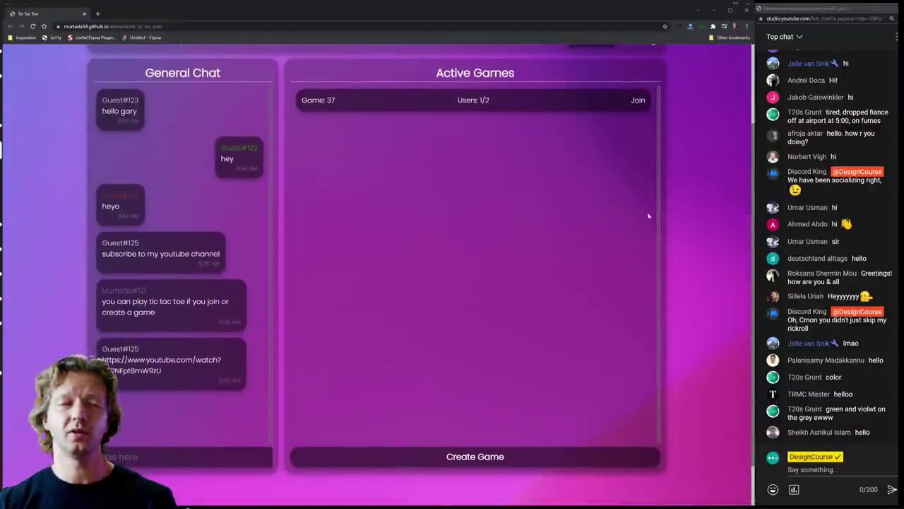
scroll(386, 180, up, 2)
scroll(106, 92, down, 1)
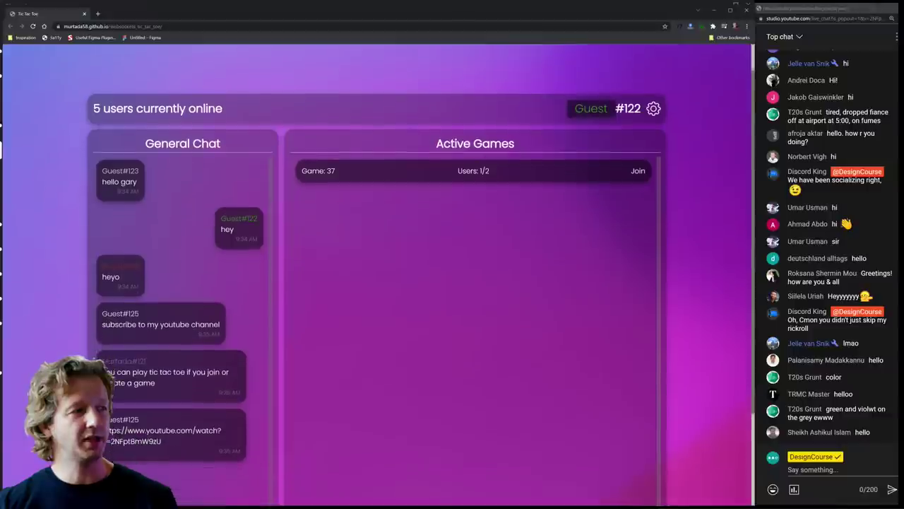
scroll(68, 123, up, 1)
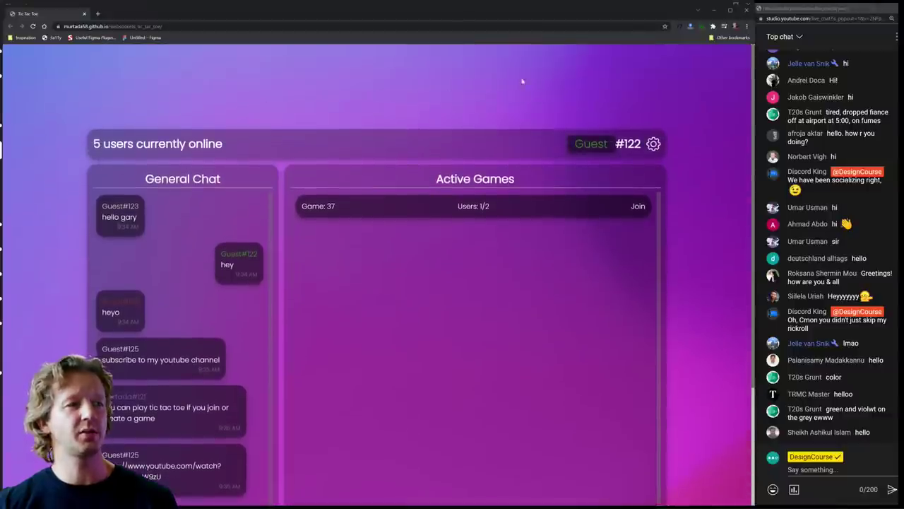
scroll(704, 184, down, 2)
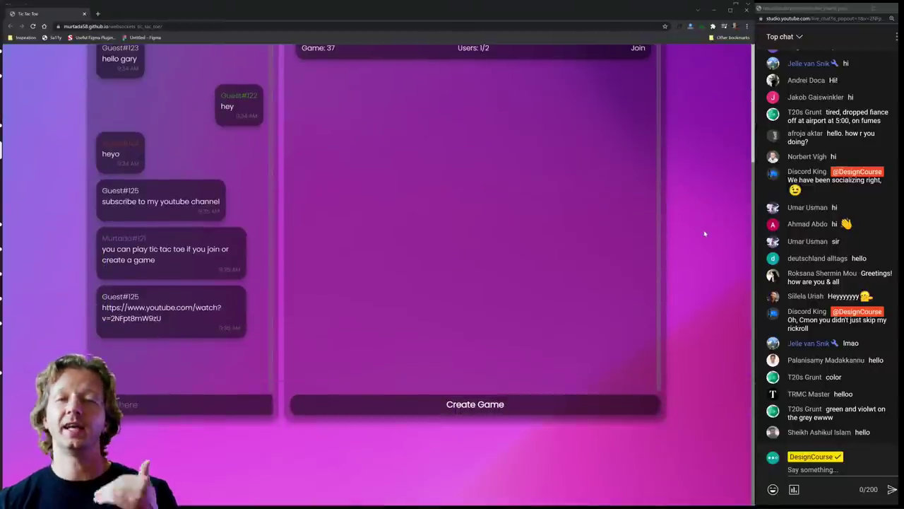
scroll(704, 233, up, 2)
scroll(705, 233, down, 1)
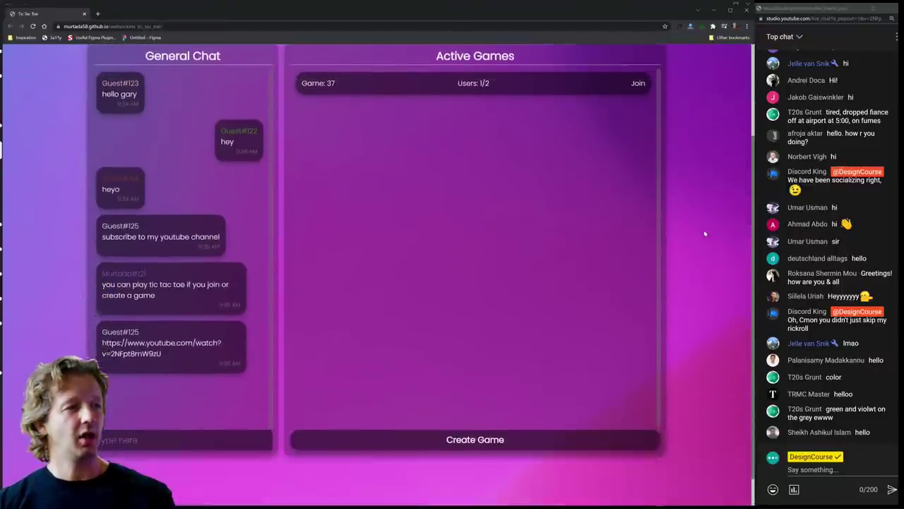
scroll(705, 233, up, 1)
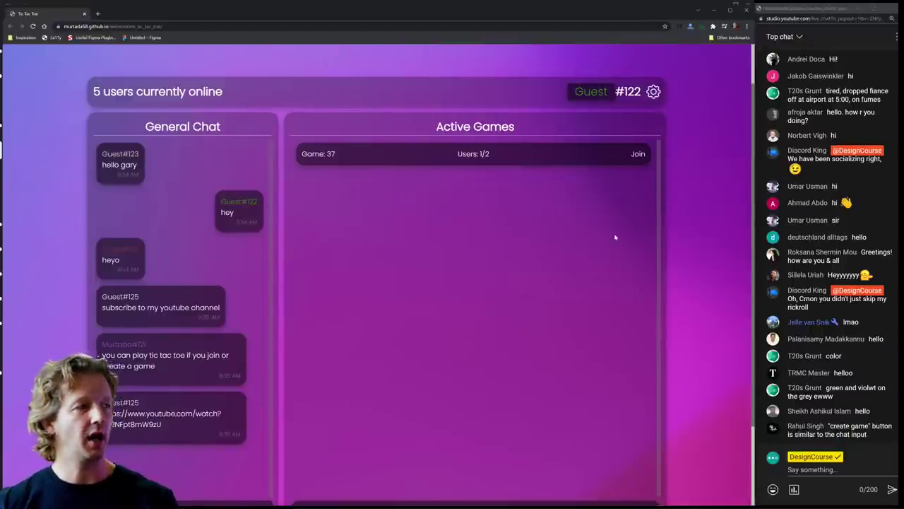
scroll(614, 237, down, 2)
scroll(521, 262, up, 3)
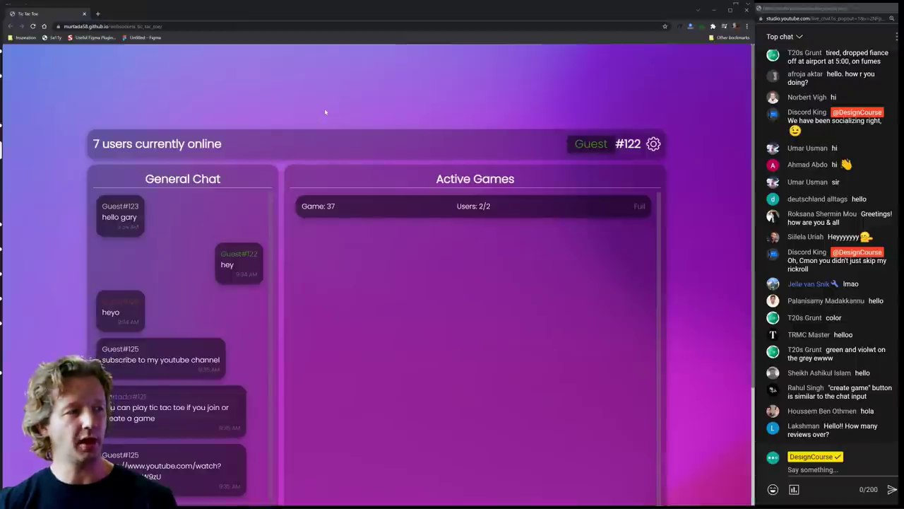
key(alt+Tab)
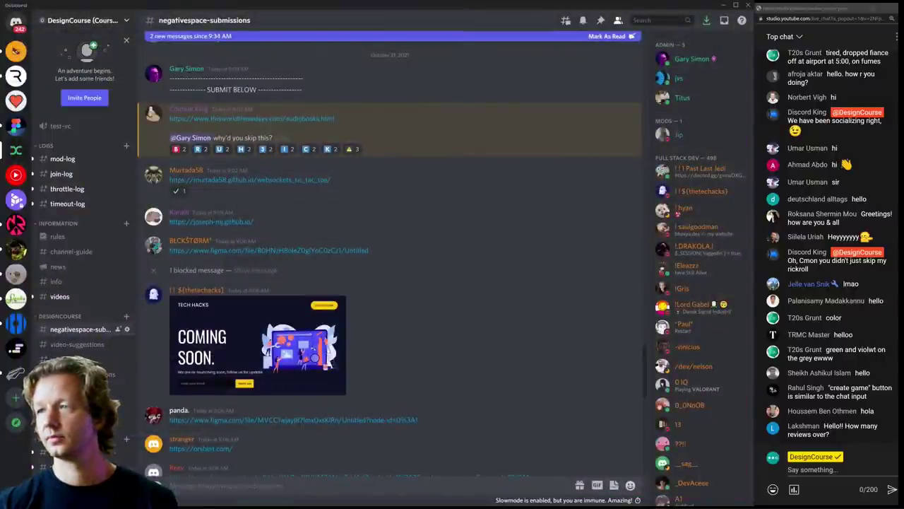
- Open the submitted portfolio link, fit its window to the screen, reload, and dismiss the alert
click(210, 221)
drag(562, 66, 146, 10)
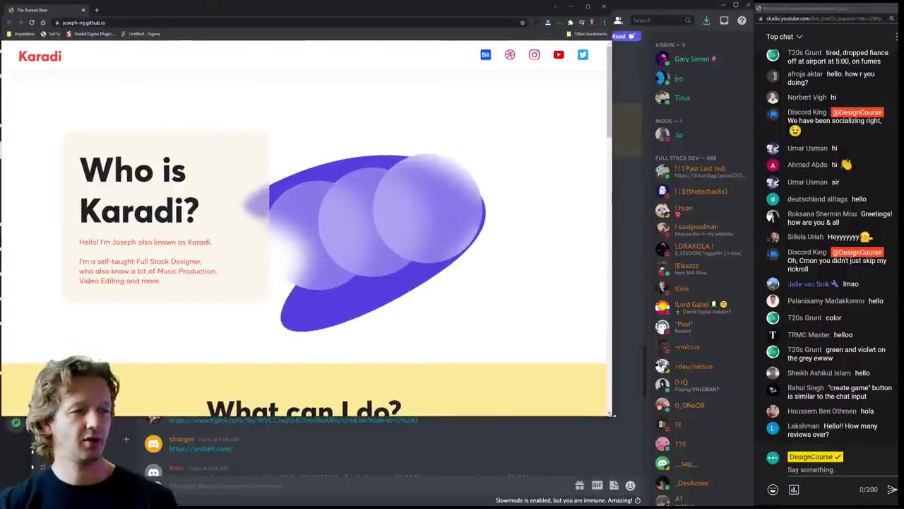
mouse_move(753, 508)
mouse_down()
mouse_move(730, 480)
mouse_move(752, 500)
mouse_up()
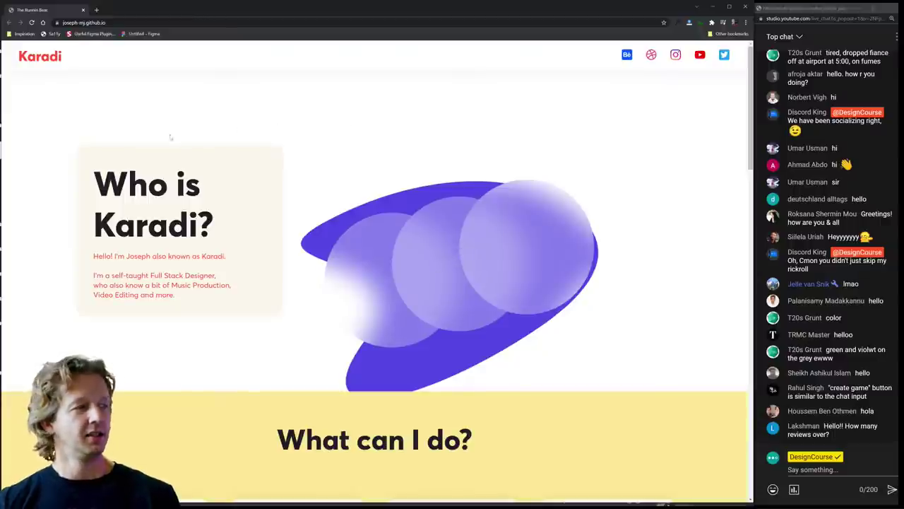
click(32, 23)
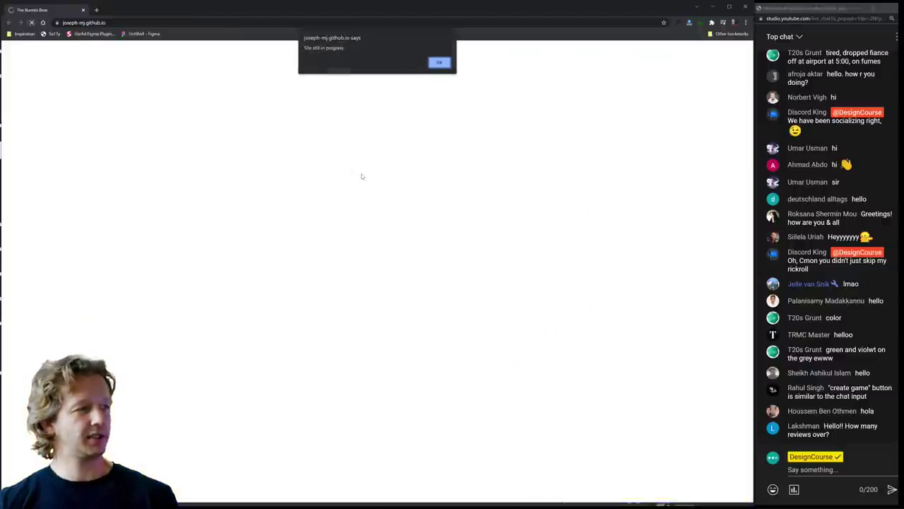
click(439, 63)
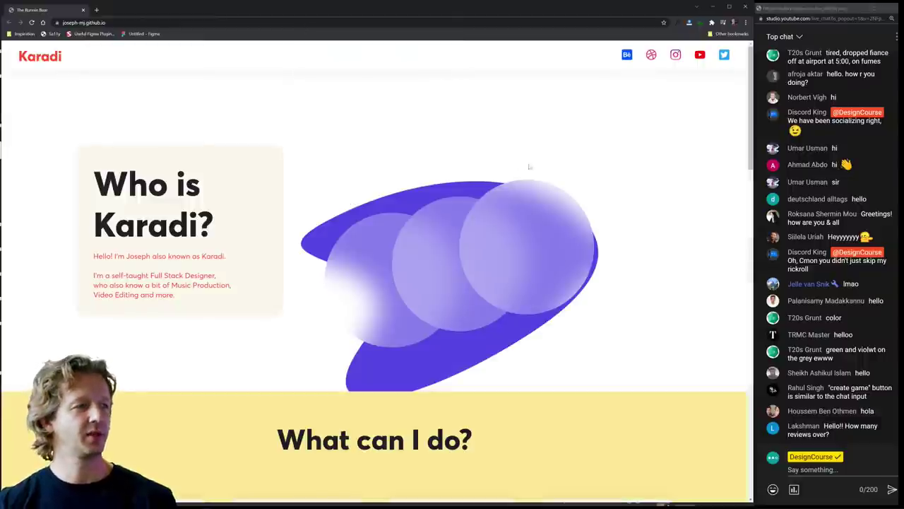
- Scroll the portfolio and identify the Familiar Tools heading font with WhatFont
scroll(621, 189, down, 7)
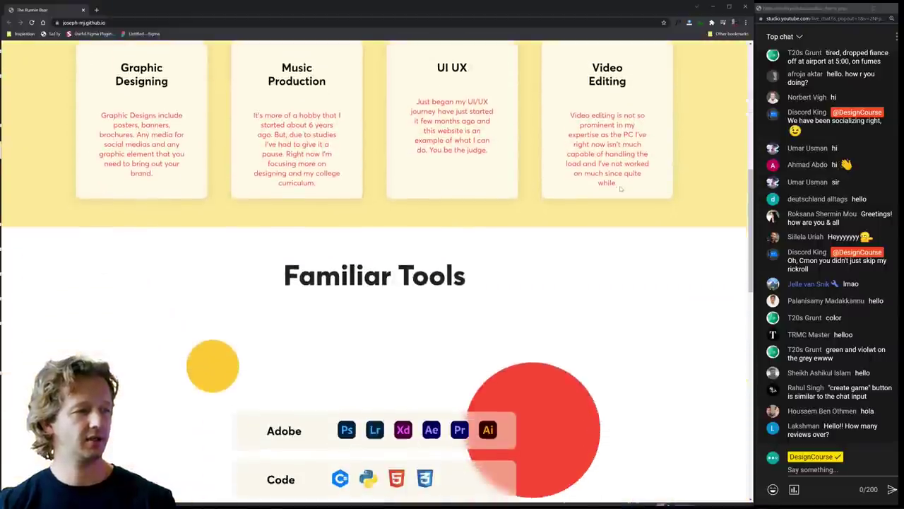
scroll(620, 188, down, 3)
scroll(537, 228, up, 1)
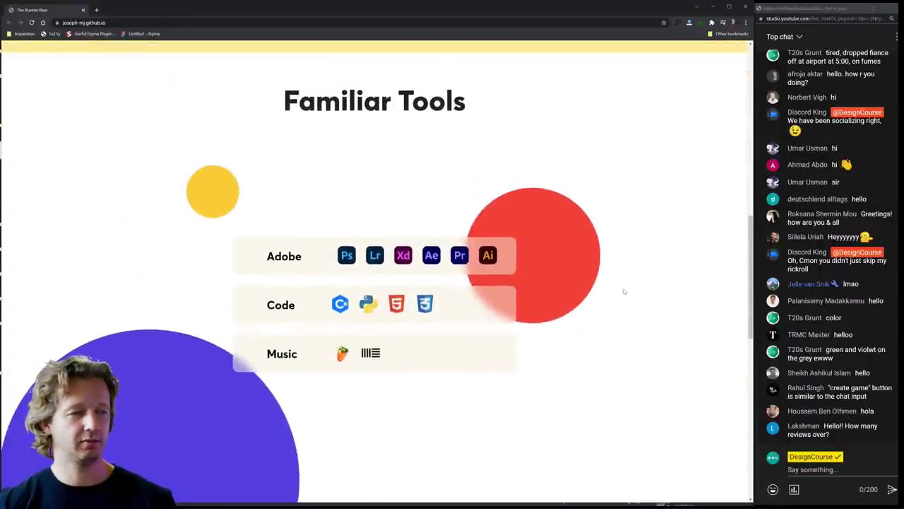
scroll(624, 291, down, 8)
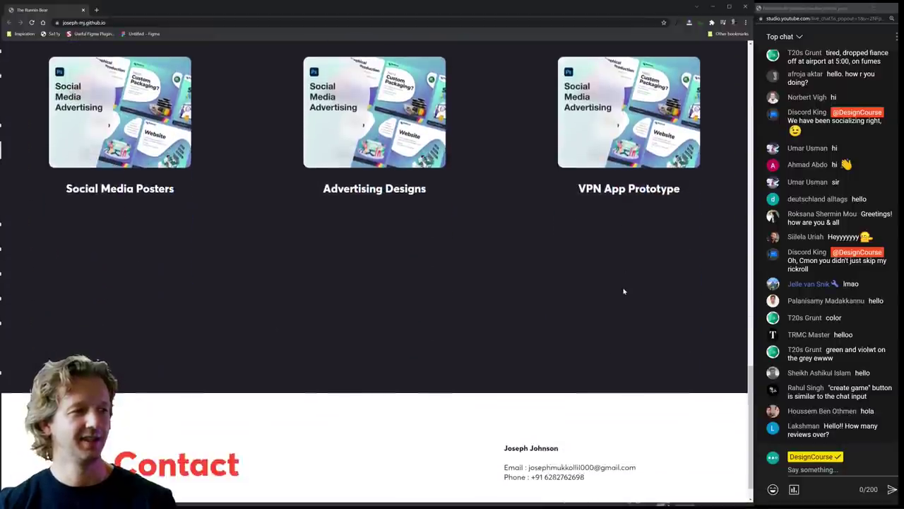
scroll(624, 291, up, 2)
scroll(623, 290, down, 2)
scroll(618, 303, up, 3)
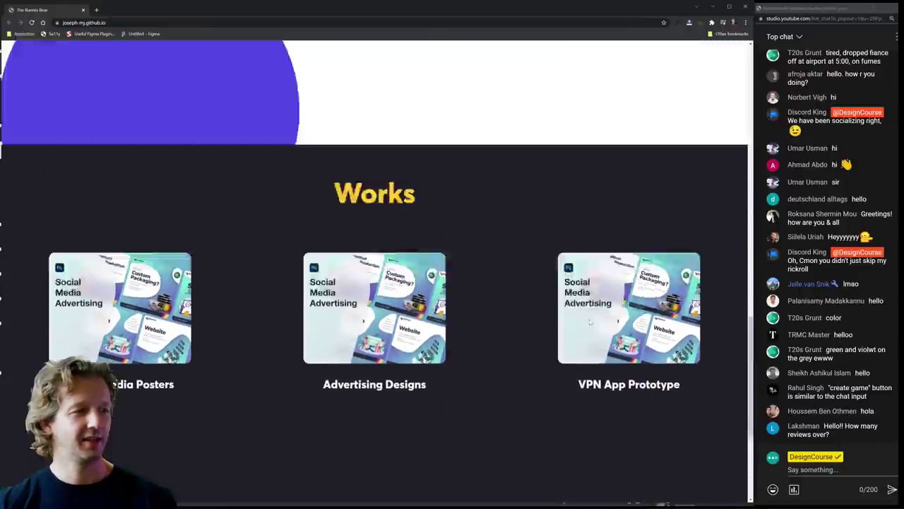
scroll(590, 322, up, 10)
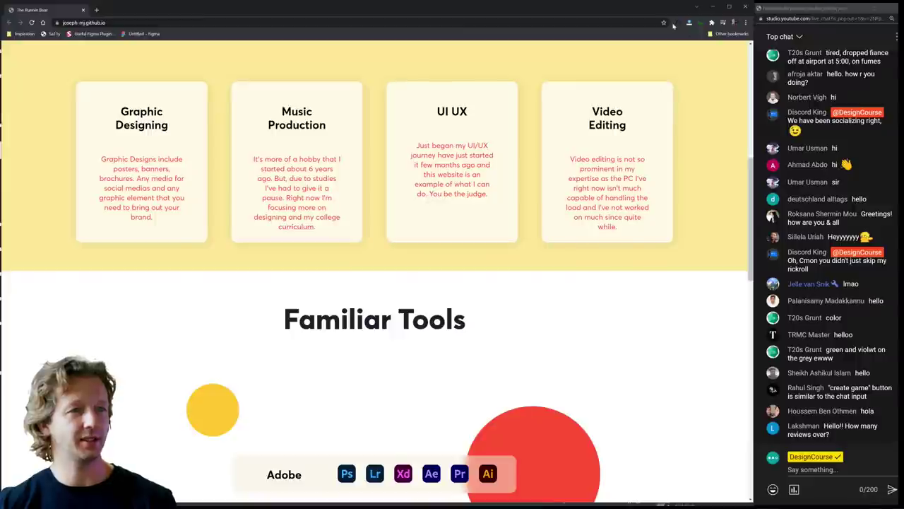
click(675, 24)
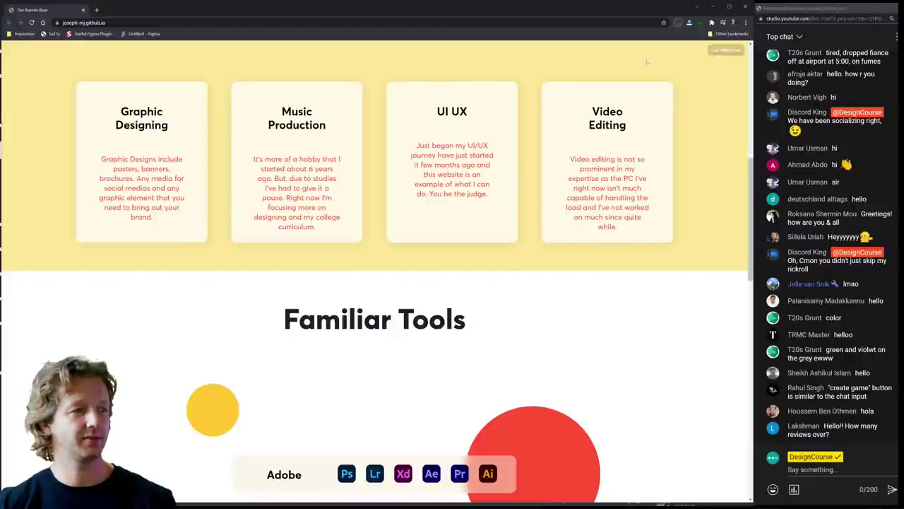
click(406, 322)
key(Escape)
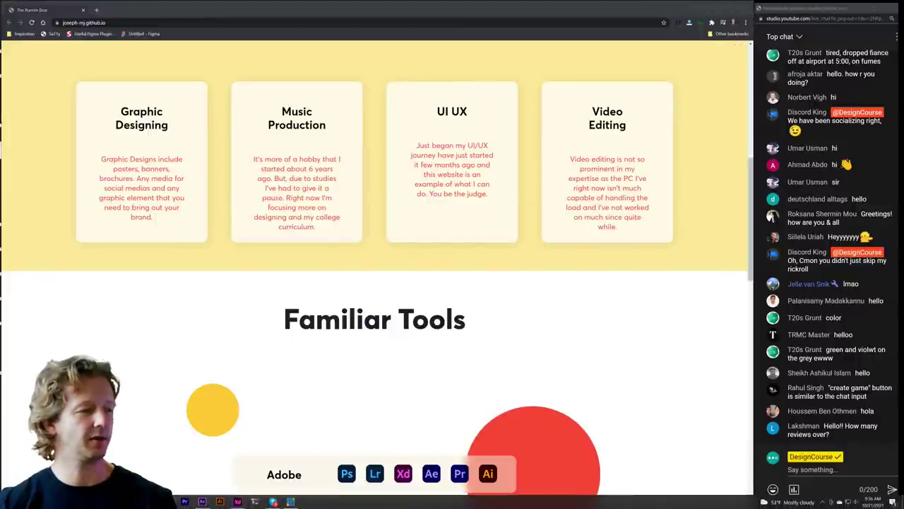
- Jot the font name 'aver' in a new Notepad note and minimize it
right_click(131, 502)
click(131, 464)
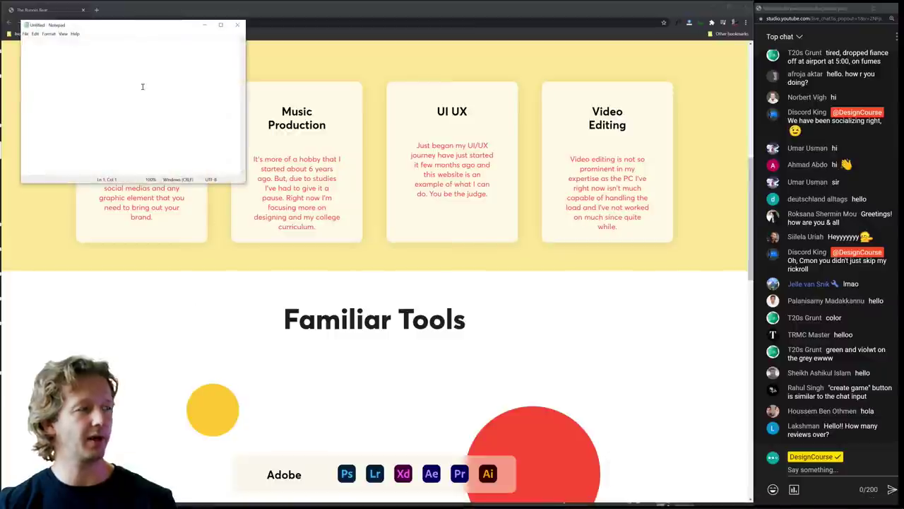
text(averta)
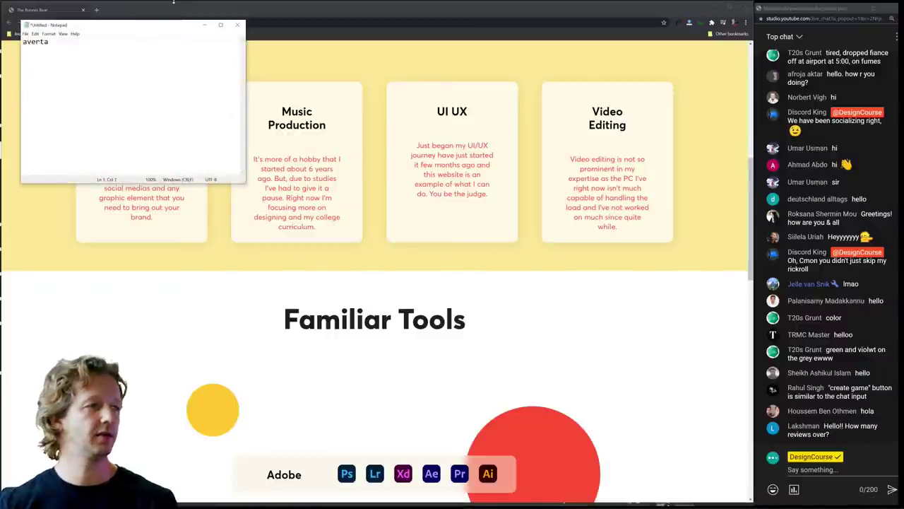
click(204, 24)
- Scroll back through the portfolio's sections
scroll(527, 278, up, 7)
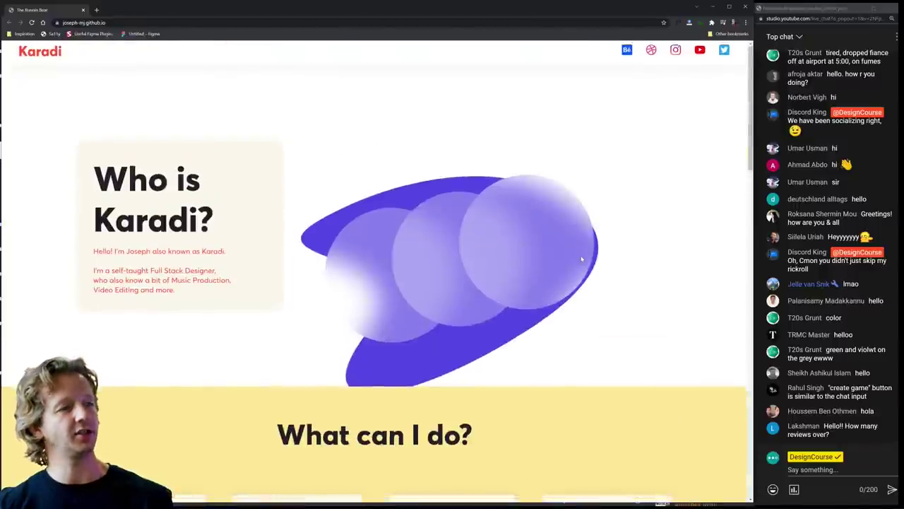
scroll(582, 259, down, 4)
scroll(581, 259, up, 1)
scroll(582, 260, up, 3)
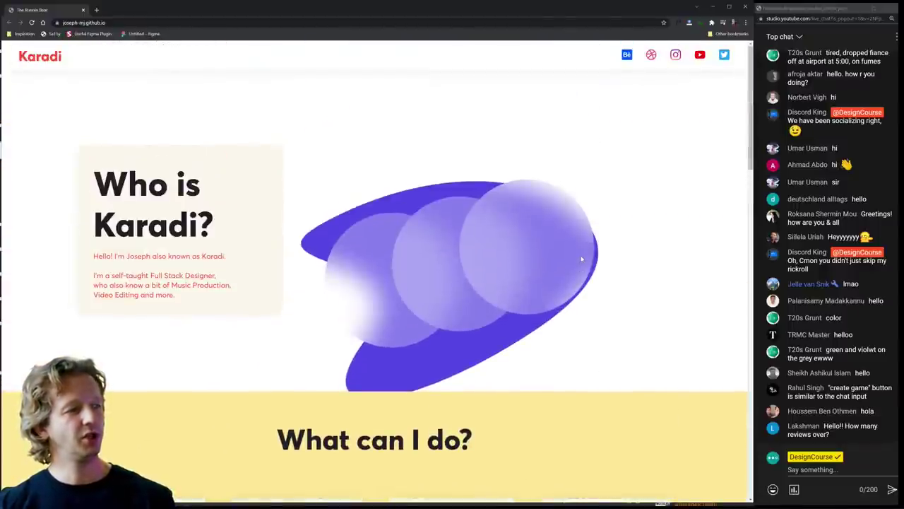
scroll(581, 259, down, 5)
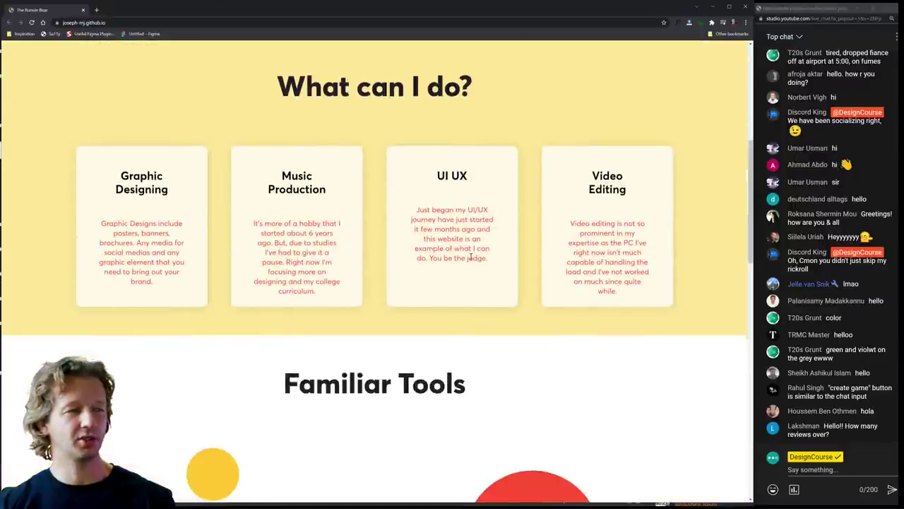
scroll(451, 216, down, 11)
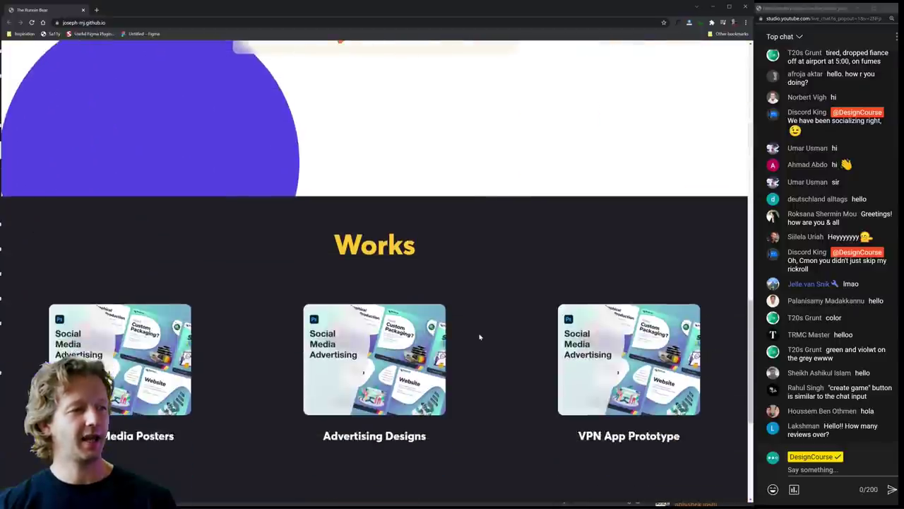
scroll(479, 337, down, 2)
scroll(479, 337, up, 13)
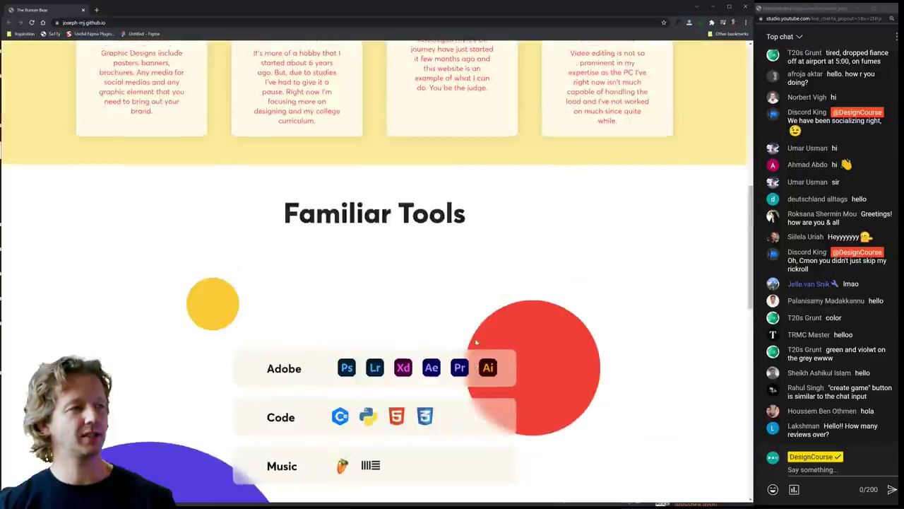
scroll(476, 342, up, 3)
scroll(475, 341, down, 2)
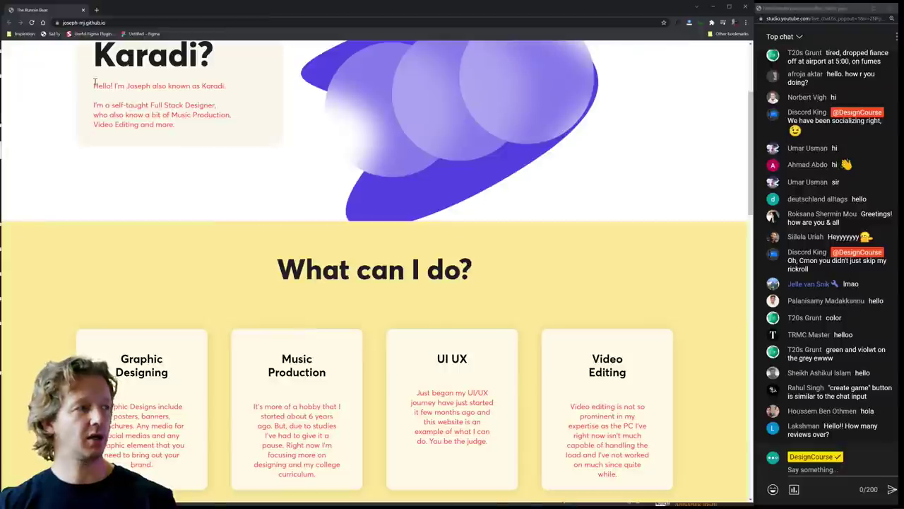
- Highlight the intro paragraphs and the Music Production and UI UX card descriptions to examine them
drag(95, 88, 206, 124)
click(207, 124)
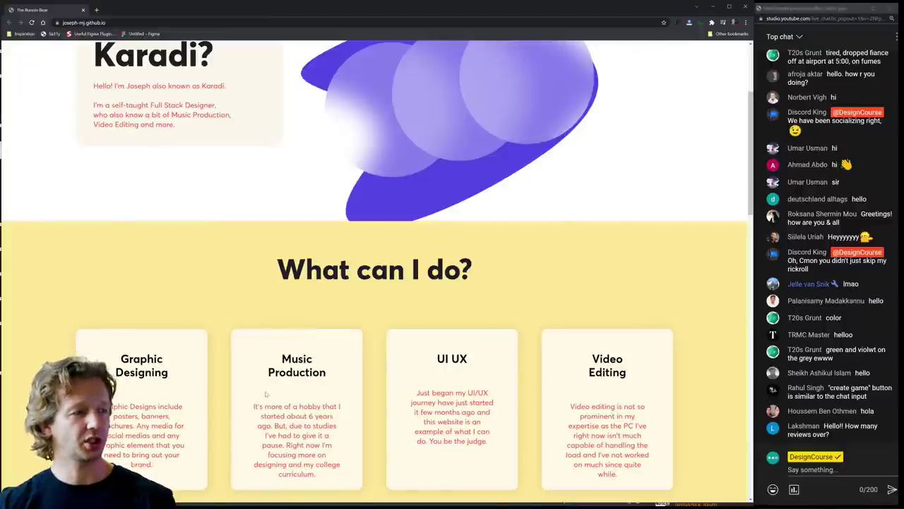
drag(261, 412, 340, 468)
click(349, 459)
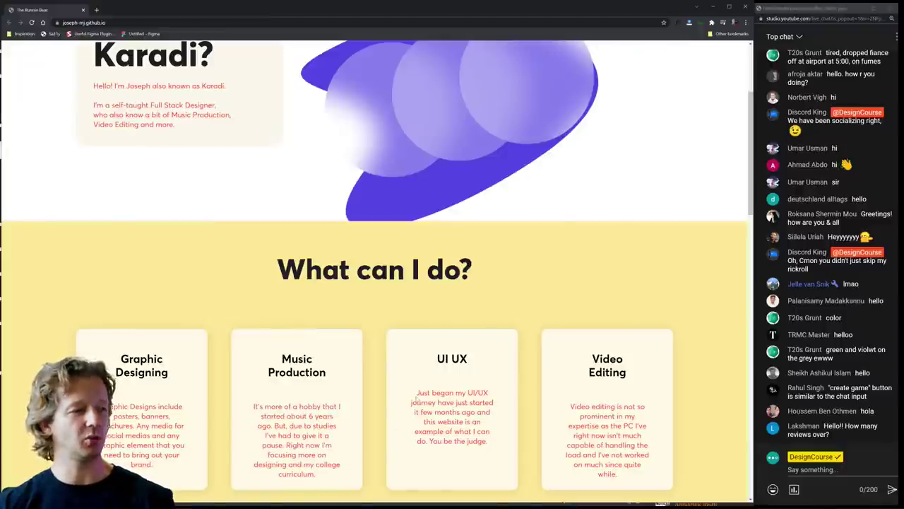
drag(417, 397, 485, 441)
click(484, 440)
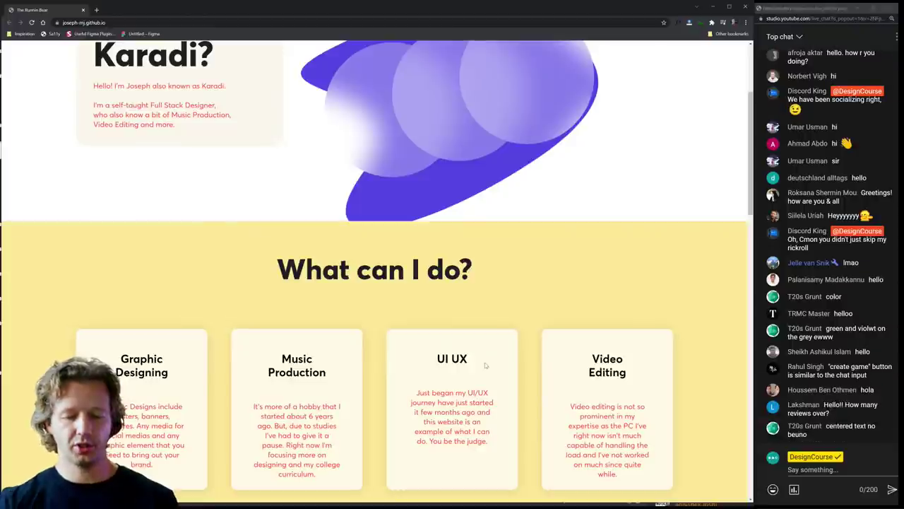
- Inspect the Graphic Designing card paragraph, try a dark grey text colour, then revert it
key(ctrl+shift+i)
scroll(417, 249, down, 2)
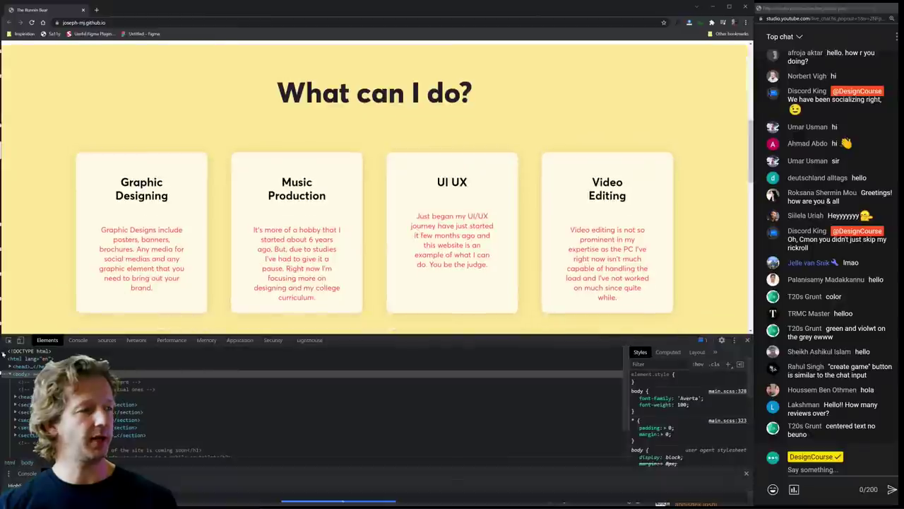
key(ctrl+shift+c)
click(142, 258)
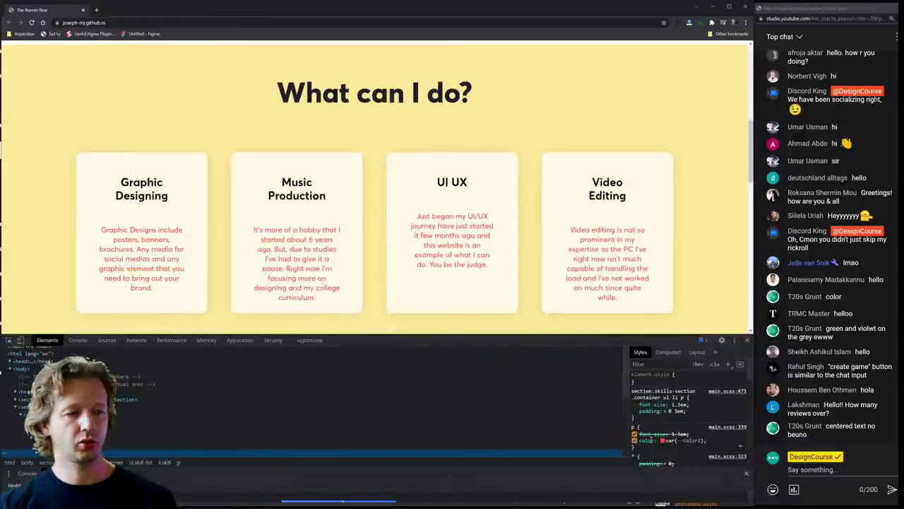
click(663, 440)
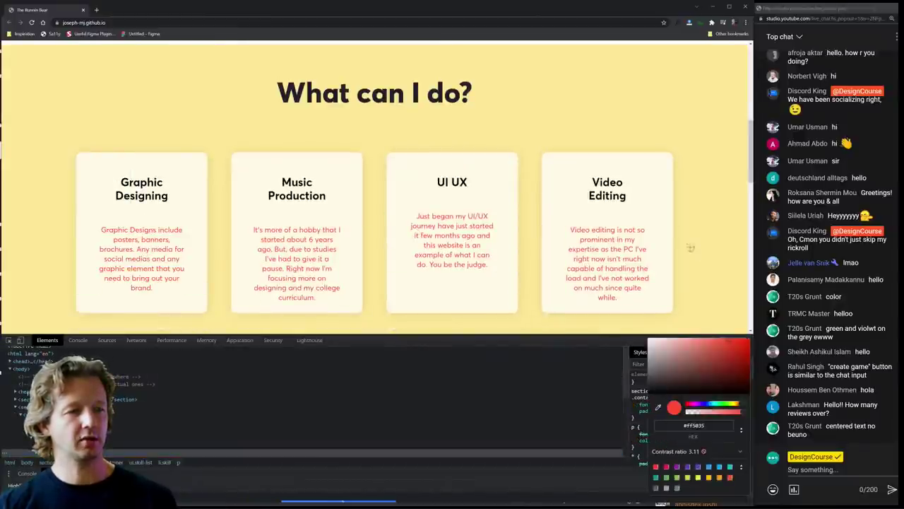
click(691, 248)
click(678, 365)
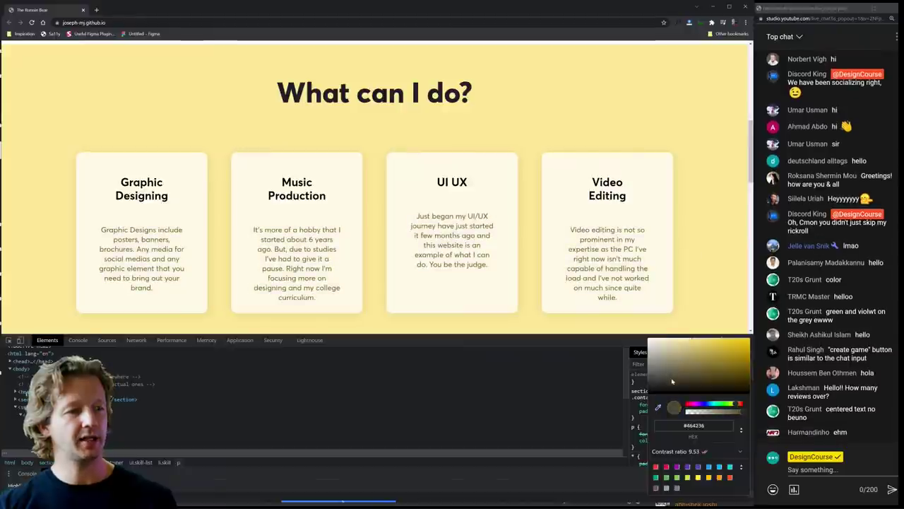
click(679, 380)
drag(678, 380, 664, 378)
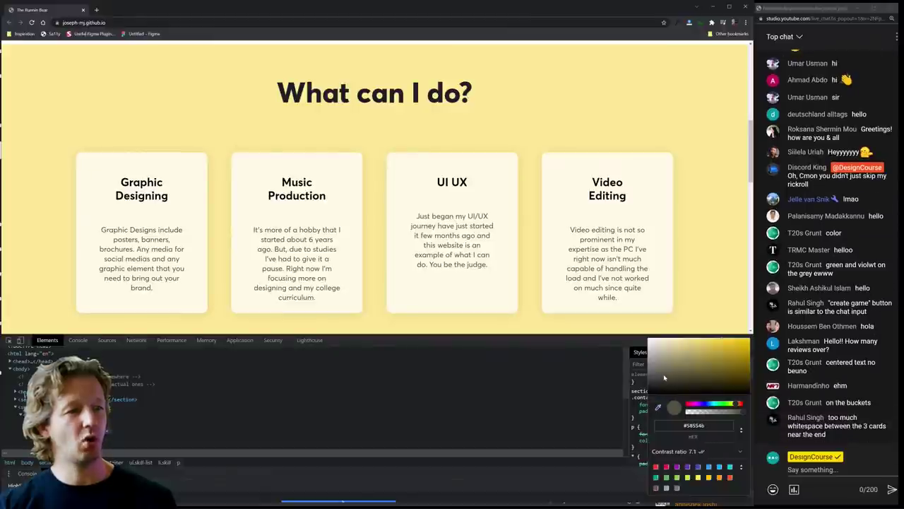
key(Escape)
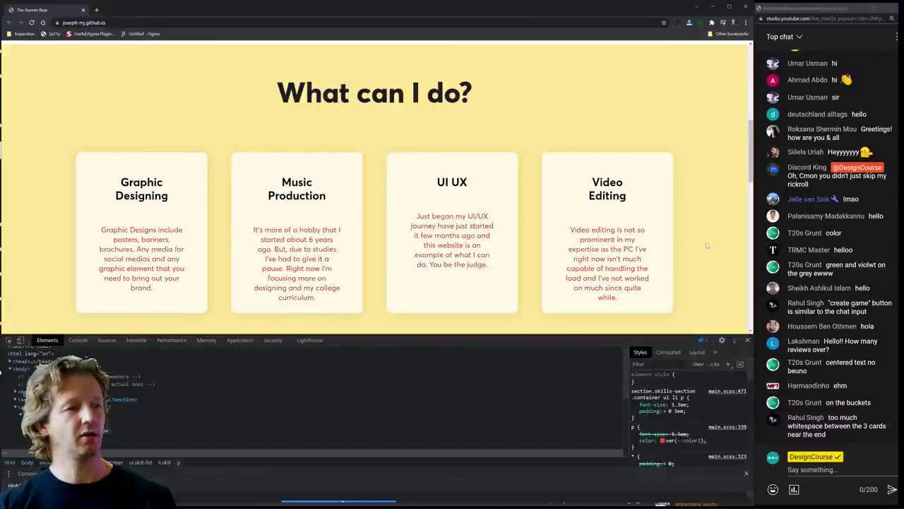
- Darken the card paragraph text to grey again and close DevTools
click(663, 440)
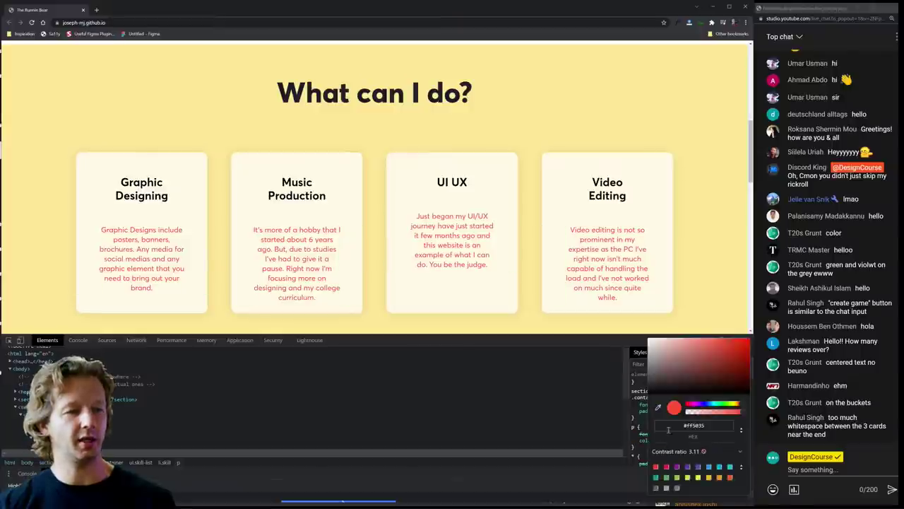
click(658, 407)
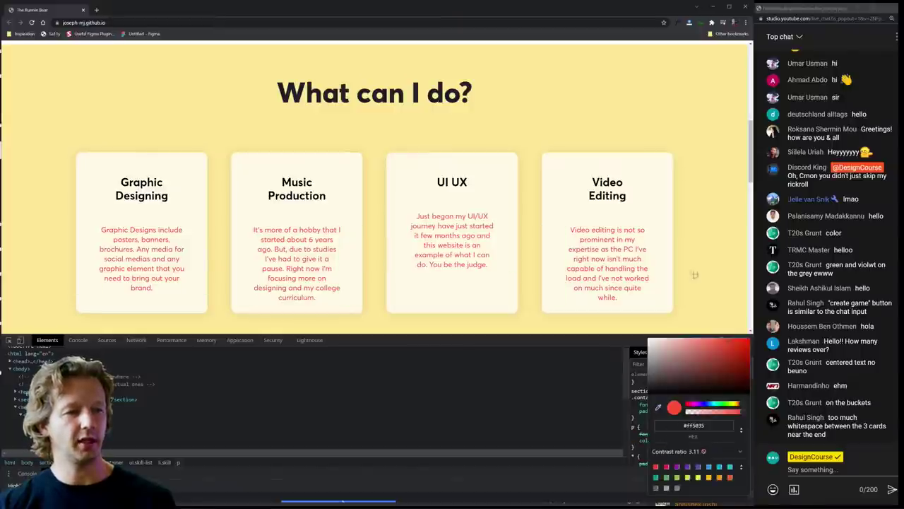
click(694, 275)
drag(676, 388, 656, 376)
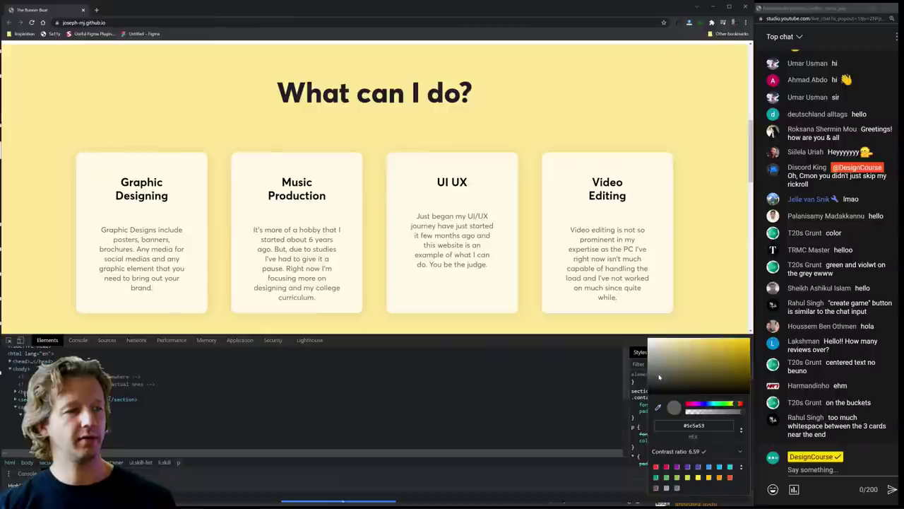
click(735, 335)
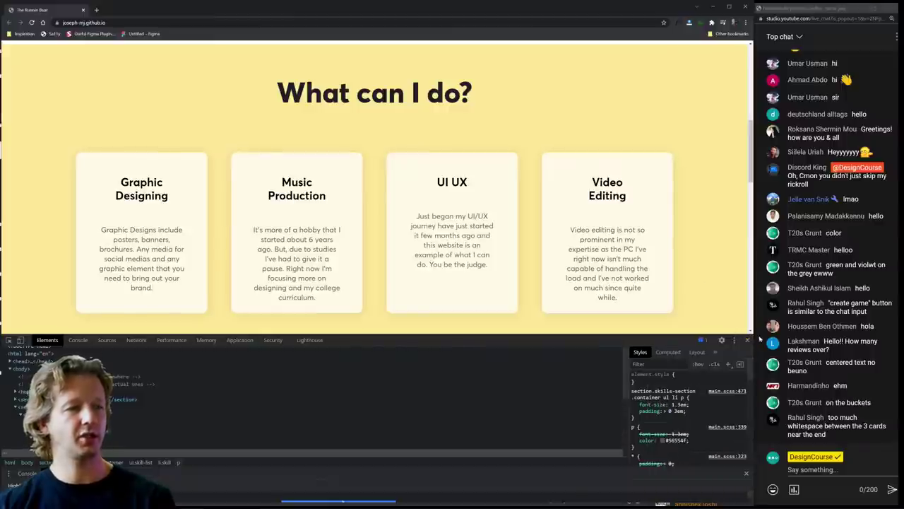
click(748, 340)
- Reload the original portfolio page, dismiss the in-progress alert, and close the site
scroll(654, 284, up, 5)
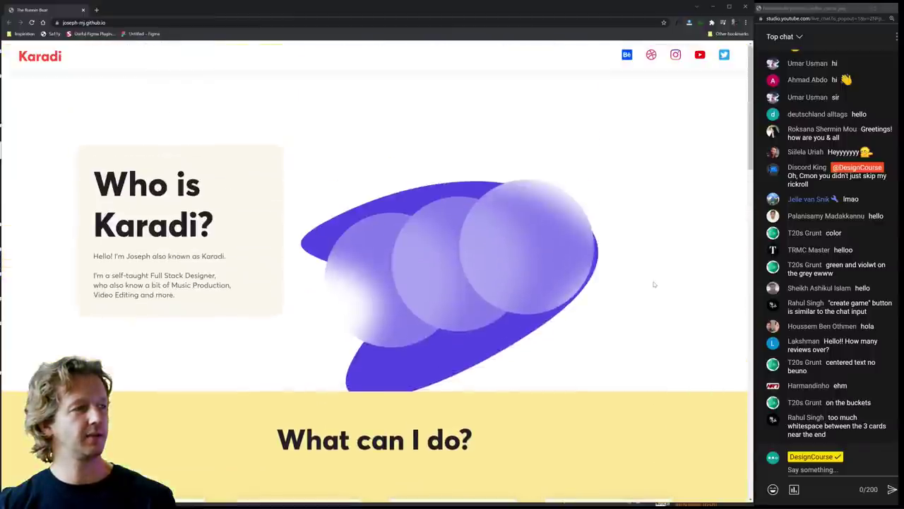
scroll(654, 284, down, 3)
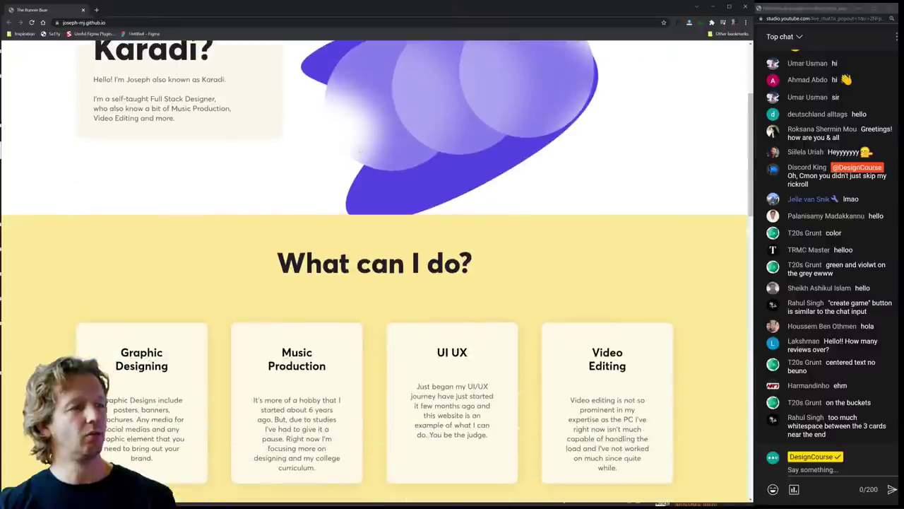
click(31, 22)
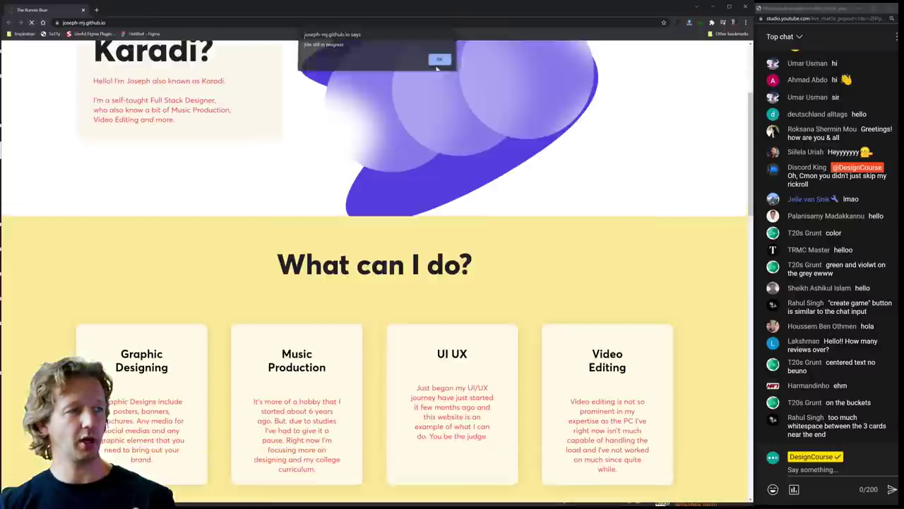
click(439, 60)
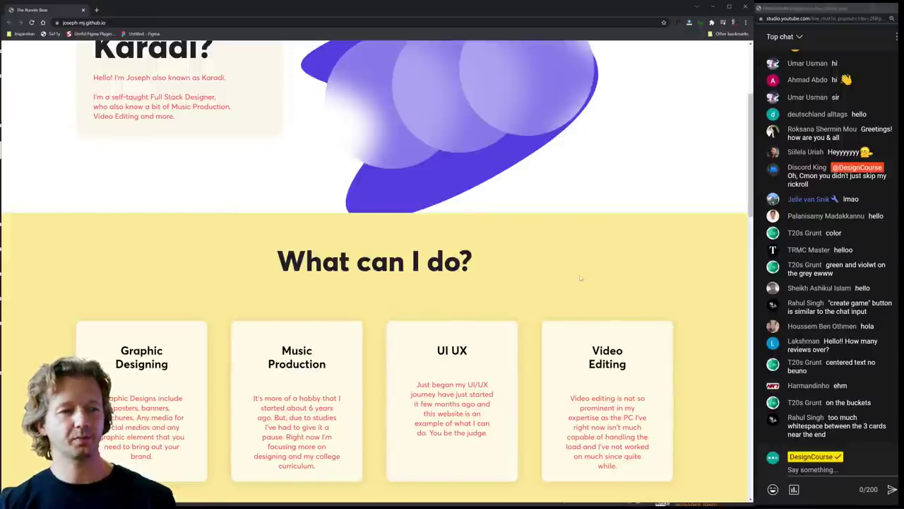
scroll(580, 274, down, 3)
scroll(580, 275, up, 6)
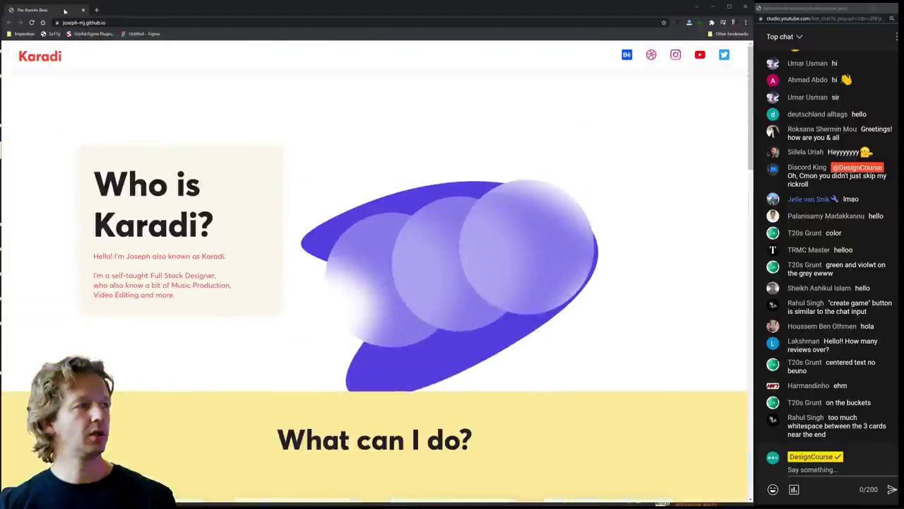
click(83, 10)
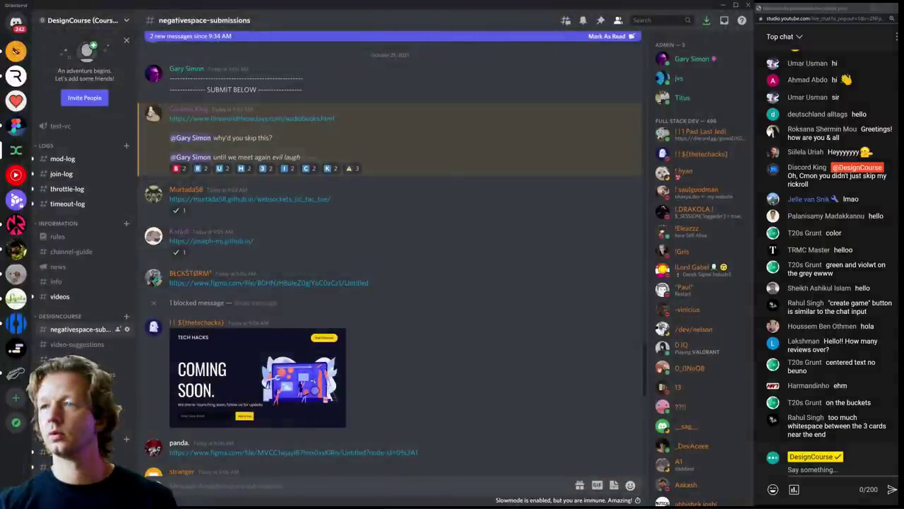
- Move the Figma window to the top-left, enlarge it to fill the screen, and zoom to the hero frame
drag(288, 54, 174, 13)
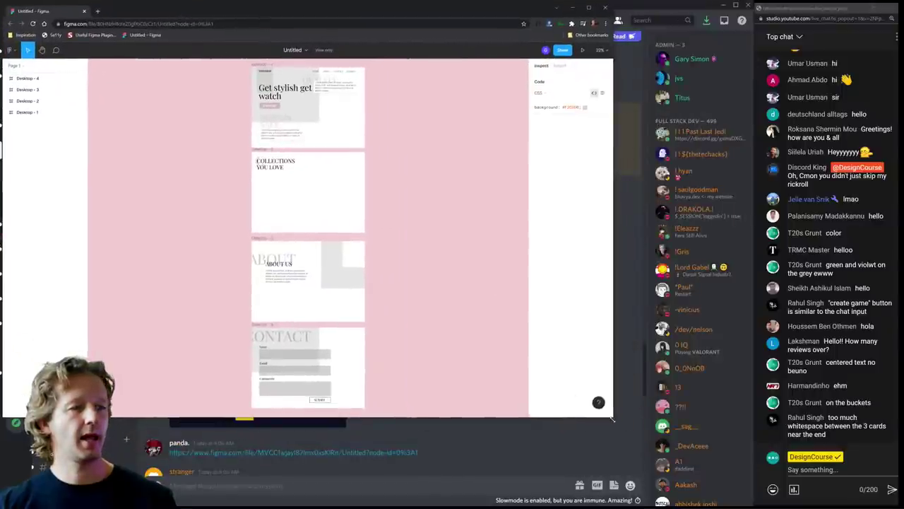
drag(611, 416, 752, 503)
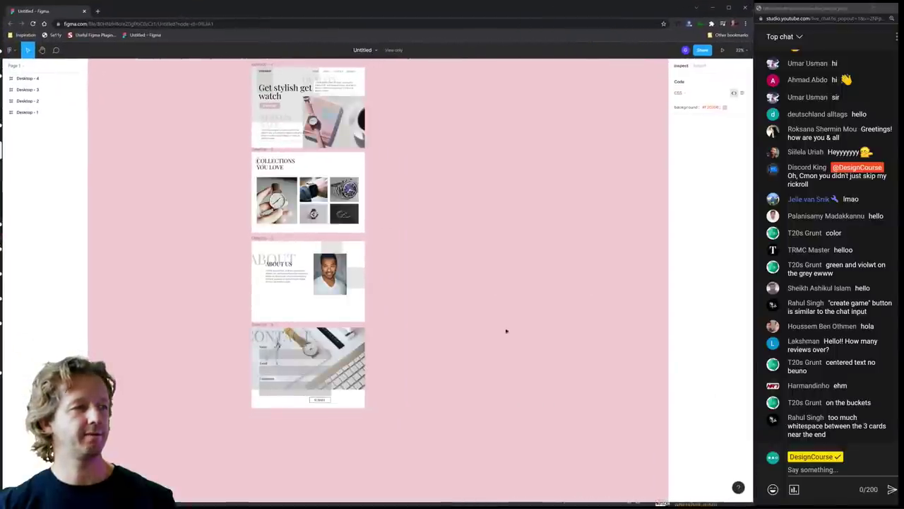
scroll(244, 119, up, 6)
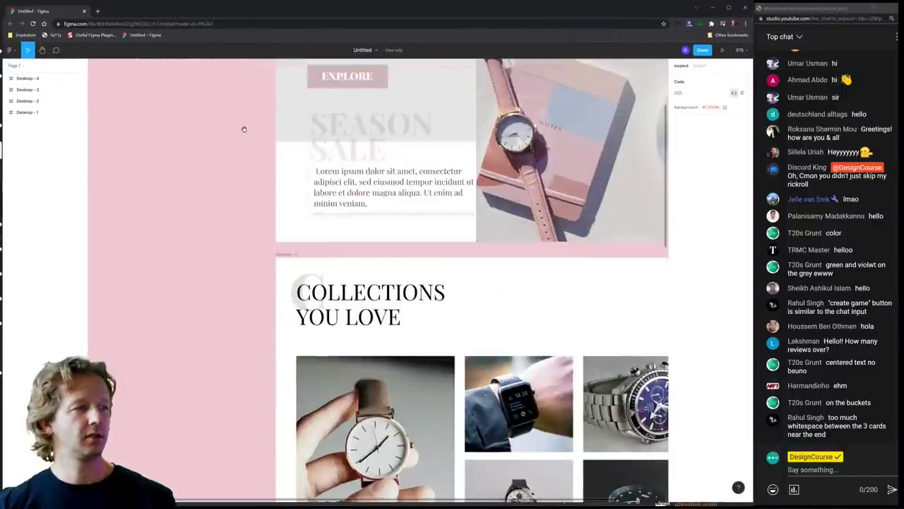
scroll(243, 129, up, 5)
scroll(146, 262, up, 1)
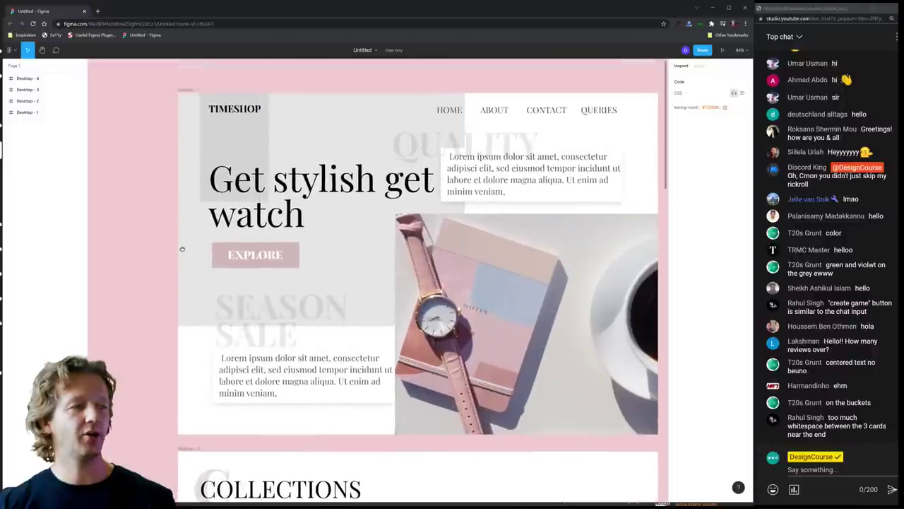
scroll(147, 242, right, 2)
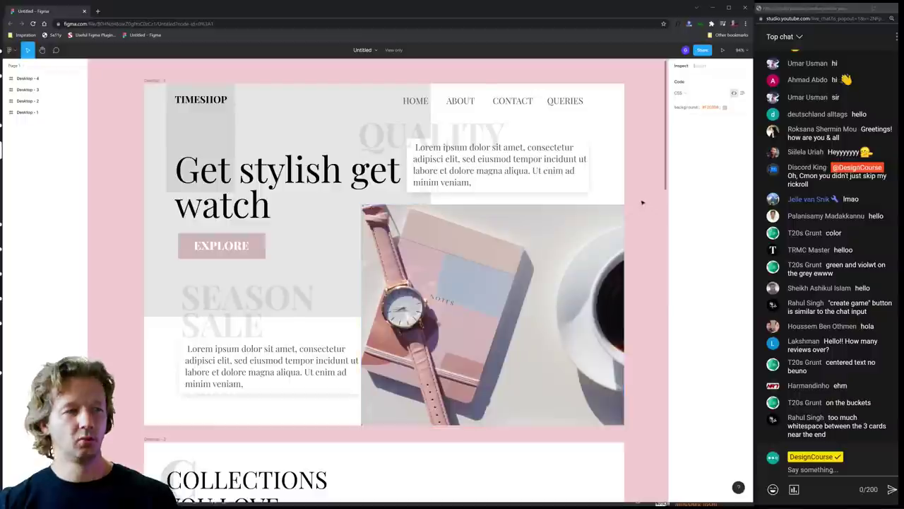
click(871, 411)
click(847, 469)
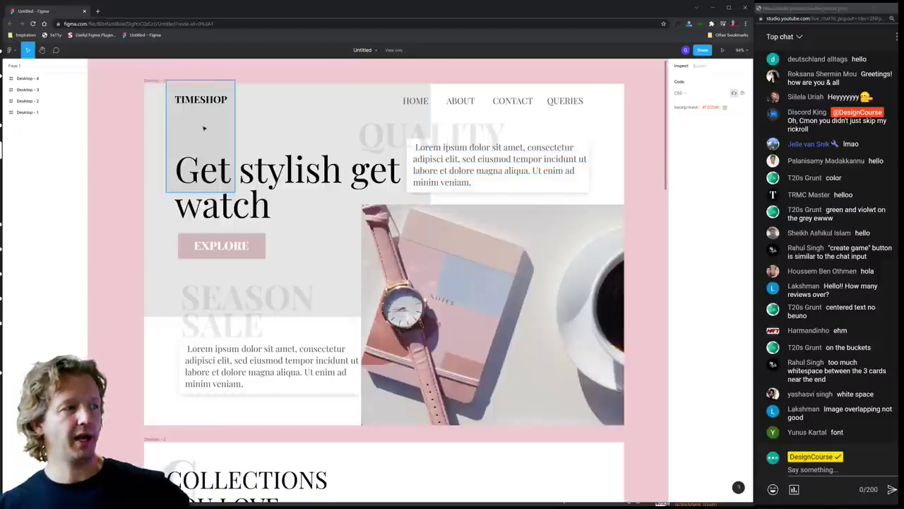
- Inspect Rectangle 5, QUALITY, EXPLORE, the Lorem texts, SEASON SALE, the watch photo and the heading
click(268, 121)
click(373, 134)
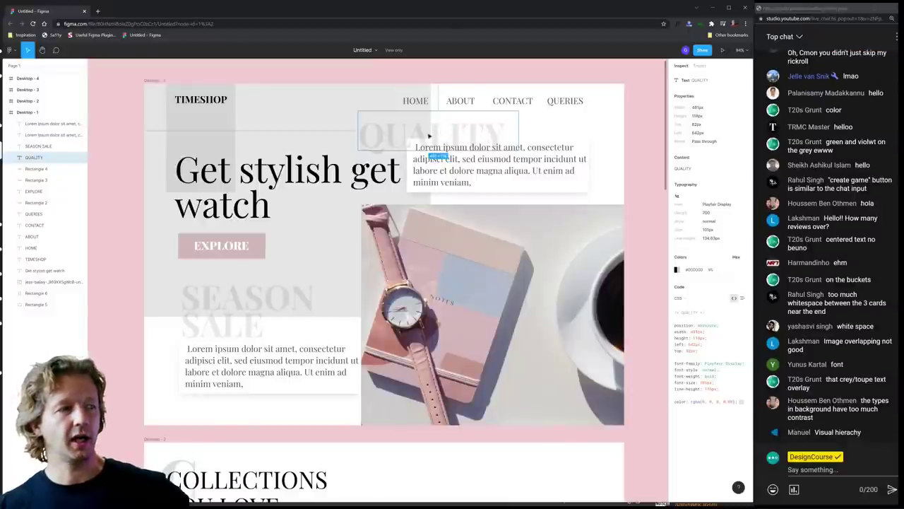
click(229, 247)
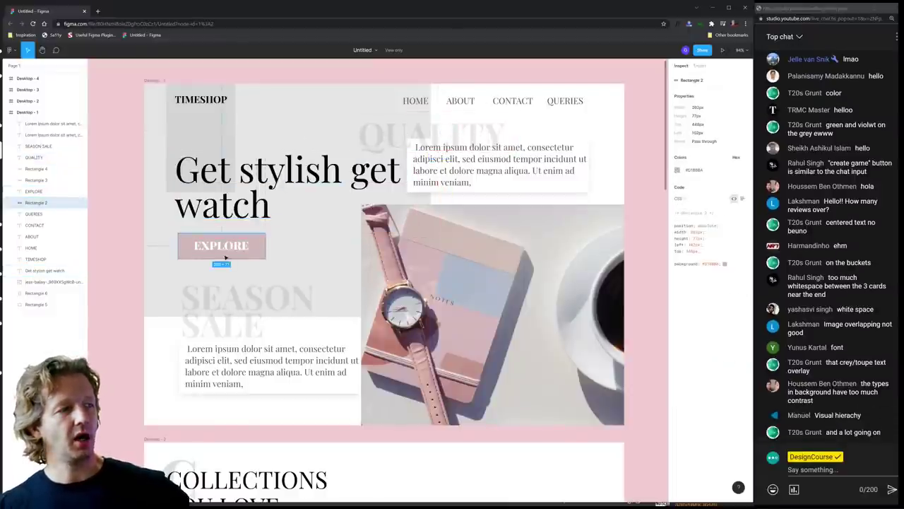
click(456, 167)
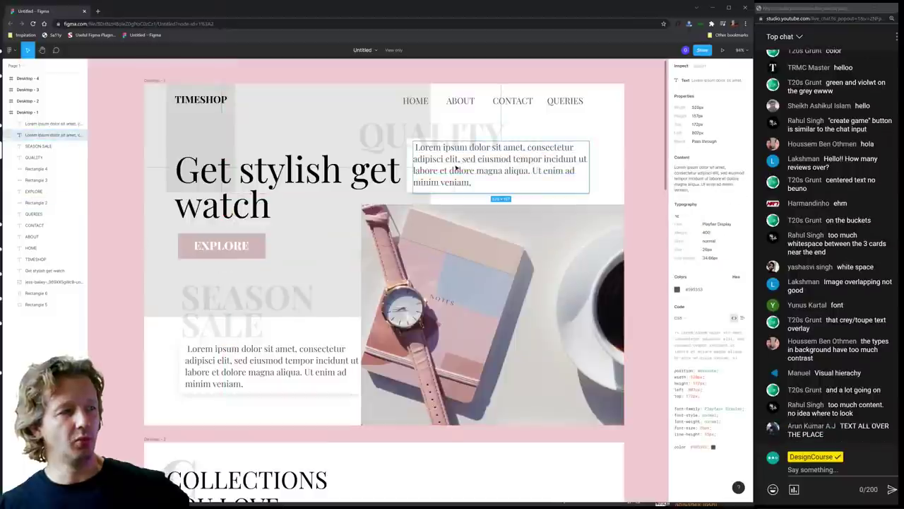
click(249, 361)
click(221, 321)
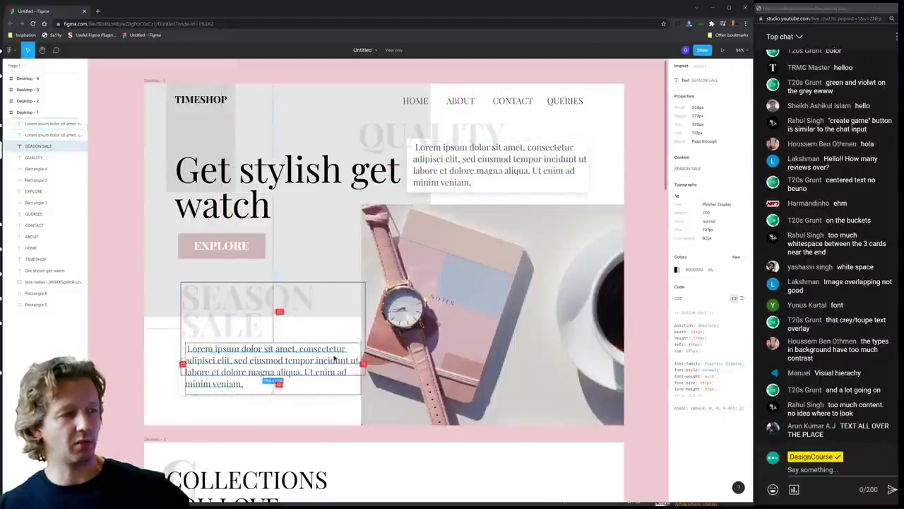
click(532, 313)
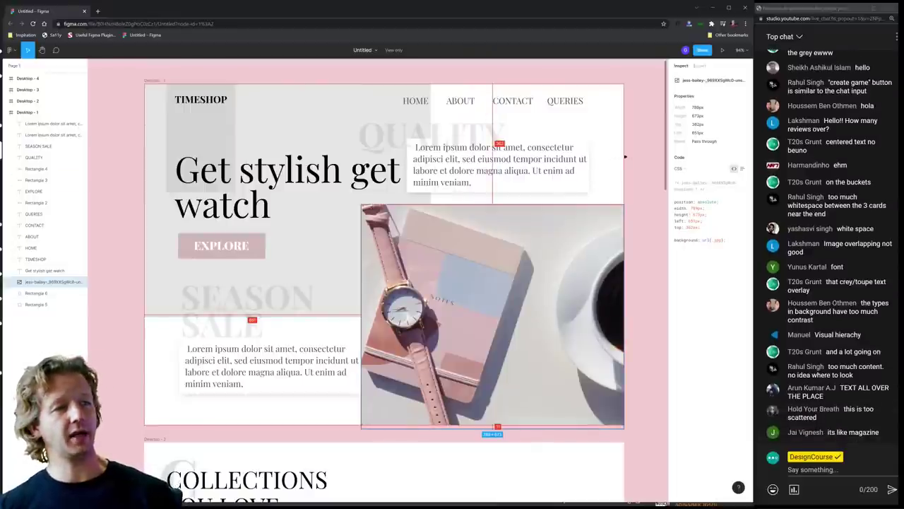
click(641, 151)
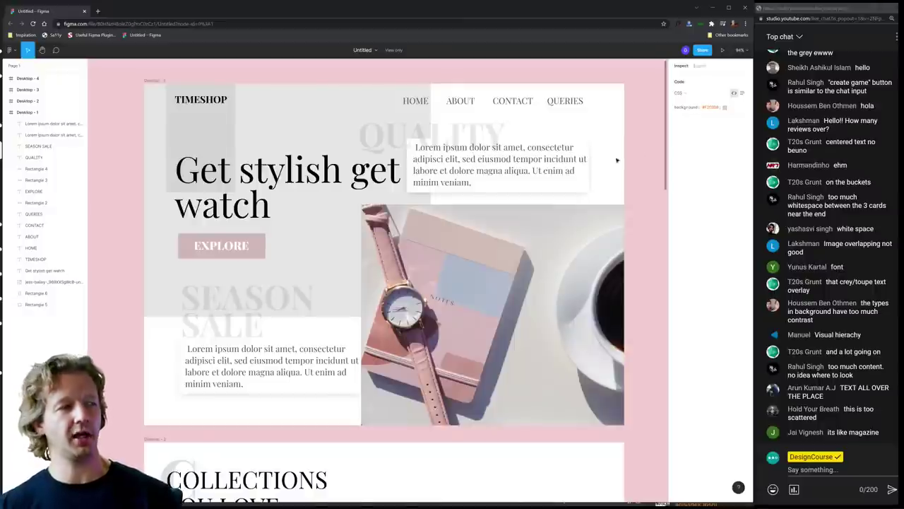
click(264, 187)
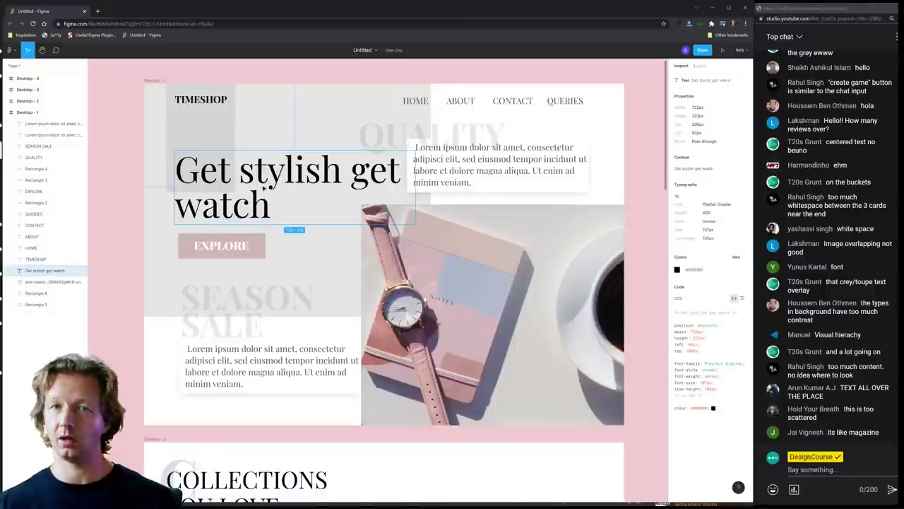
click(639, 196)
- Scroll the canvas down through the Collections, About Us and Contact frames, then zoom out
scroll(627, 197, down, 5)
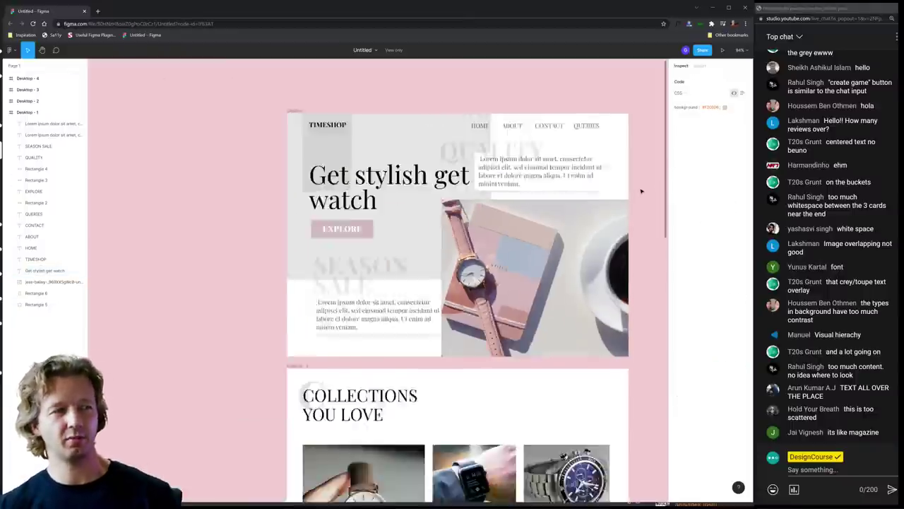
scroll(551, 184, down, 5)
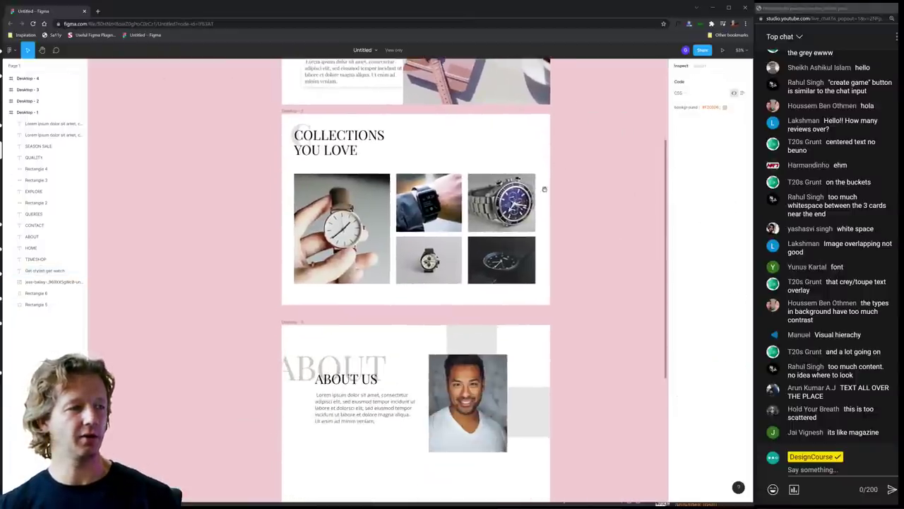
scroll(587, 202, up, 4)
scroll(588, 202, down, 3)
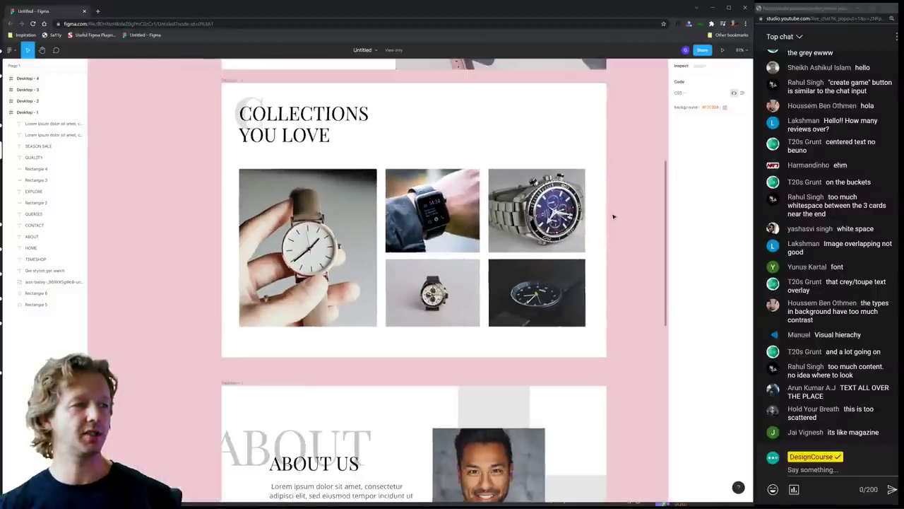
scroll(620, 255, up, 1)
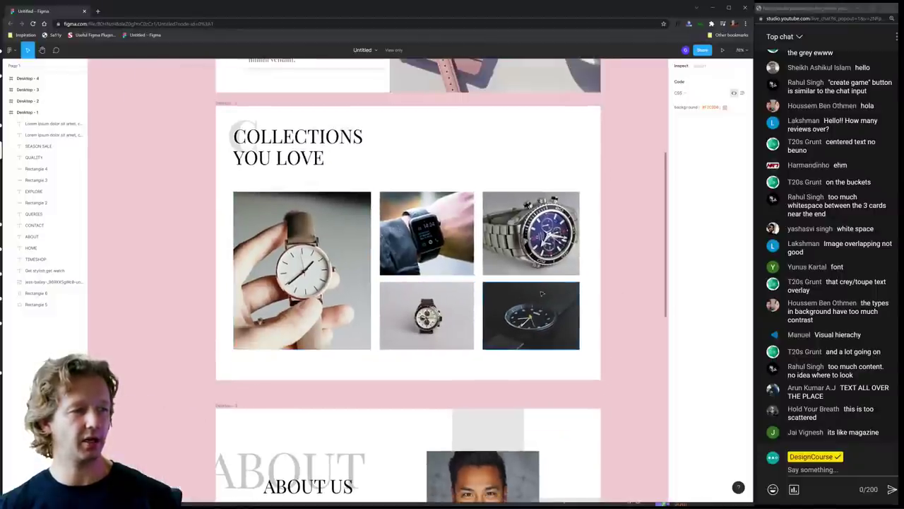
scroll(647, 352, down, 3)
scroll(644, 180, down, 4)
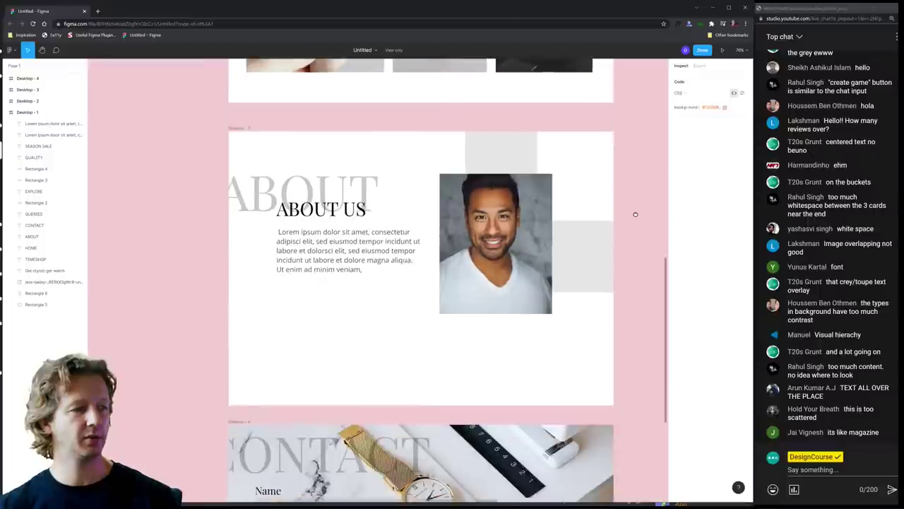
scroll(630, 262, down, 3)
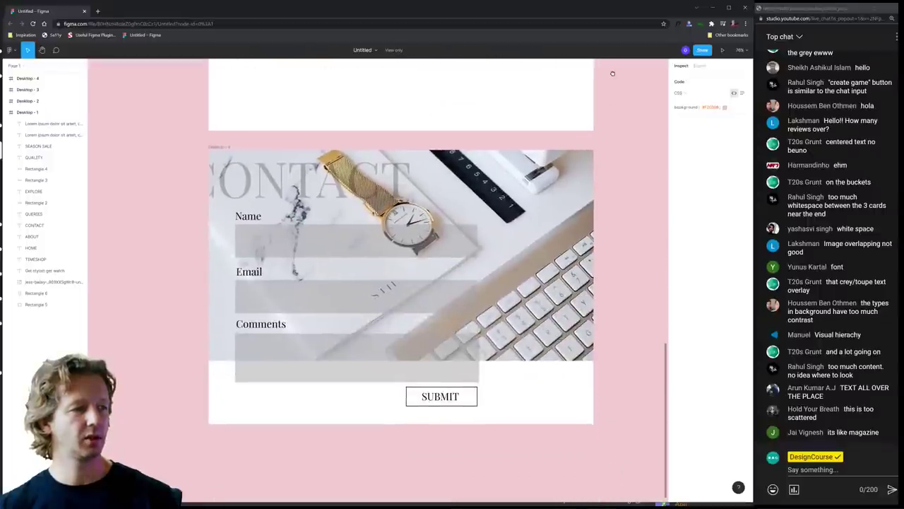
scroll(505, 300, up, 1)
scroll(506, 301, up, 1)
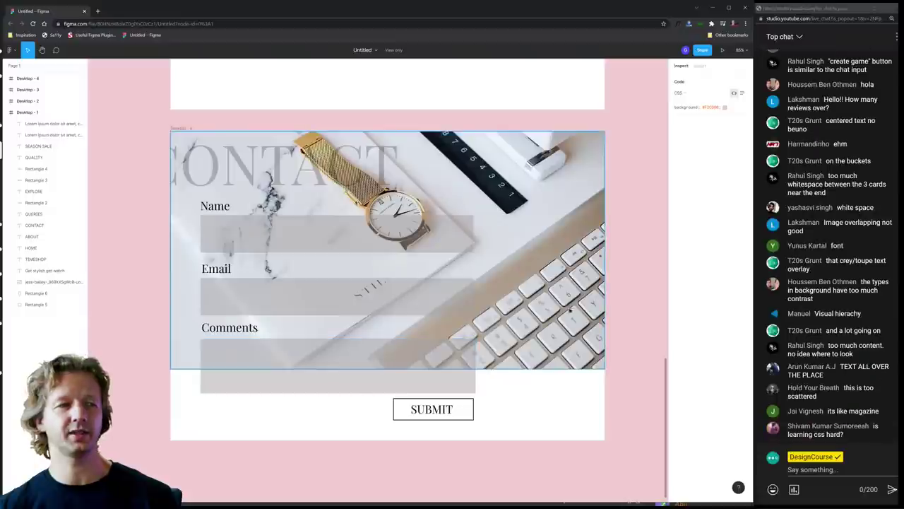
ctrl+scroll(621, 272, down, 5)
scroll(424, 211, up, 3)
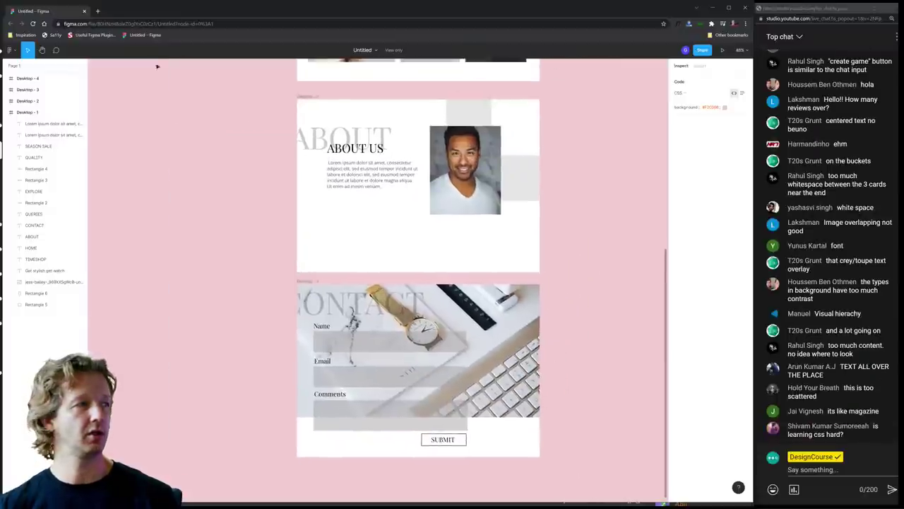
- Close the Figma design, view the TECH HACKS Coming Soon image enlarged, then close the preview
click(84, 10)
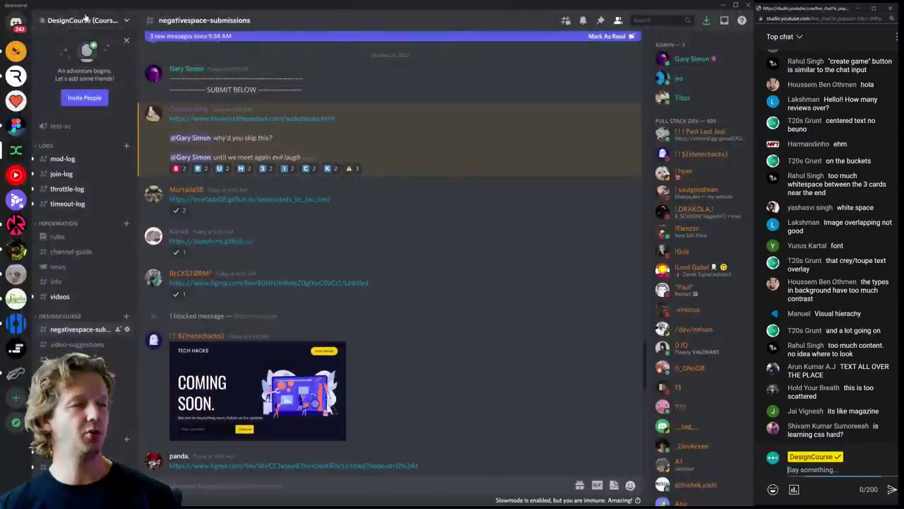
scroll(460, 323, down, 5)
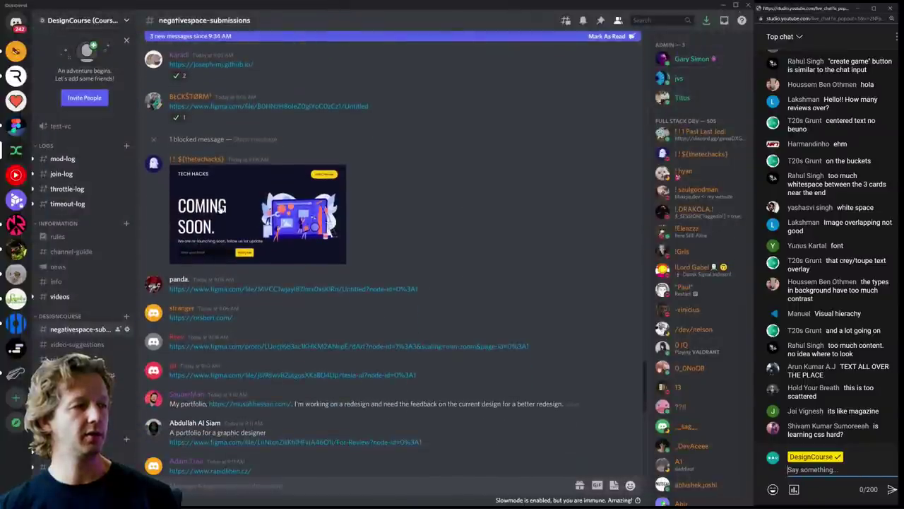
click(220, 226)
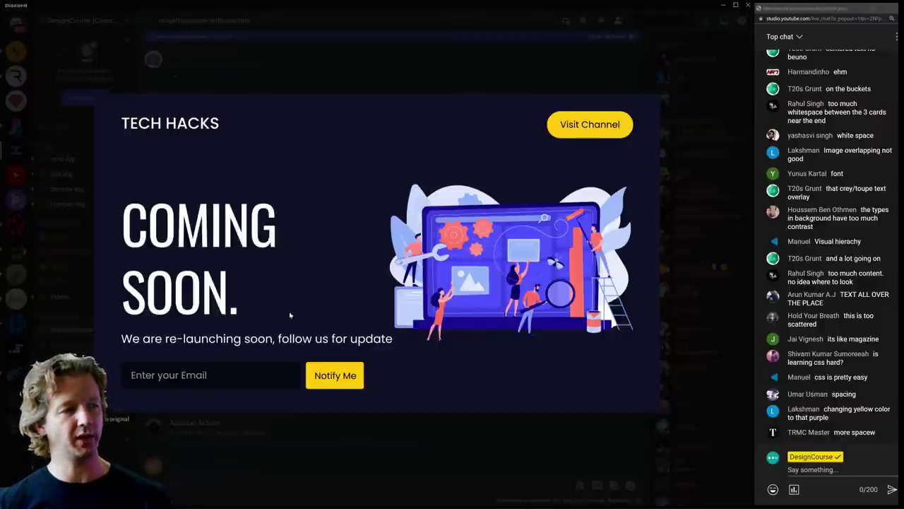
click(207, 85)
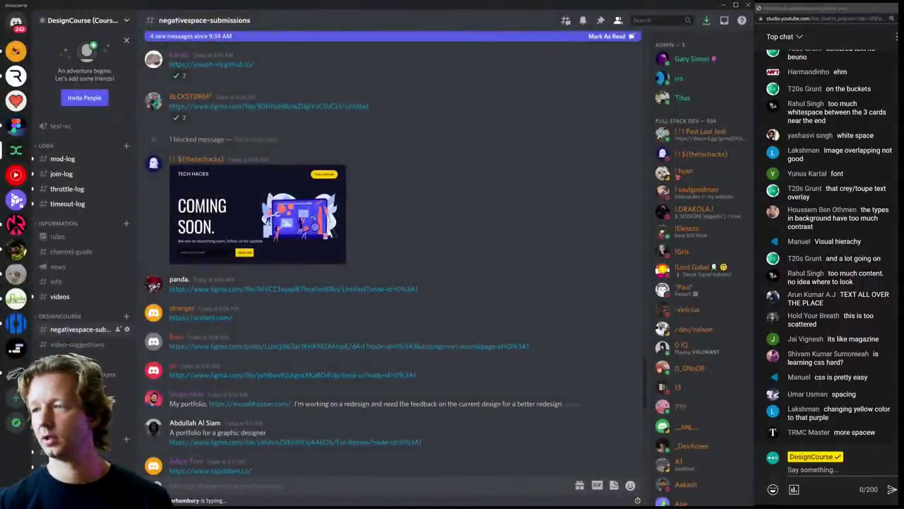
- Bring up the submitted shopping app Figma file and enlarge its window over the chat
key(alt+Tab)
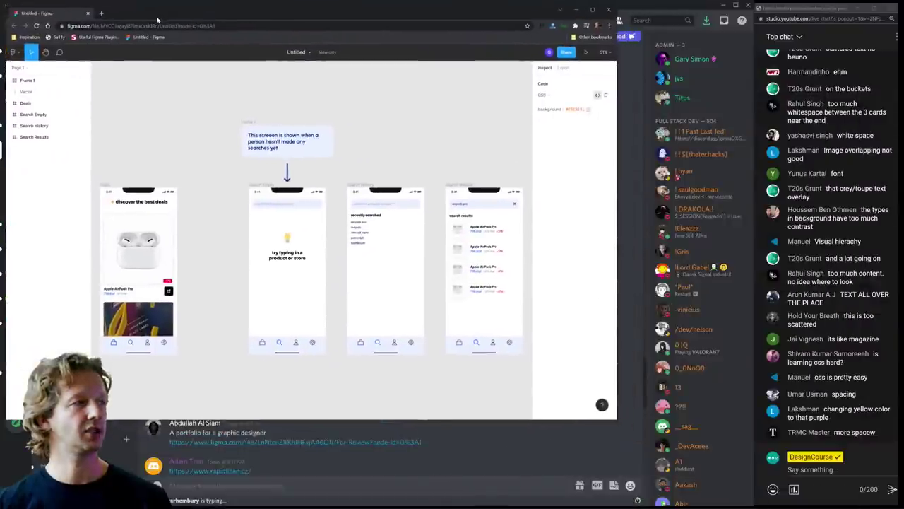
drag(616, 419, 753, 506)
scroll(315, 211, left, 3)
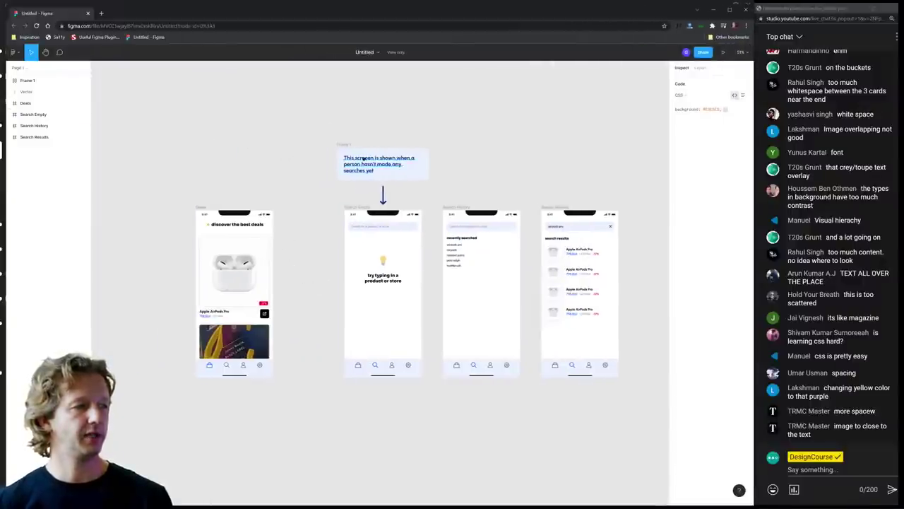
scroll(387, 171, up, 5)
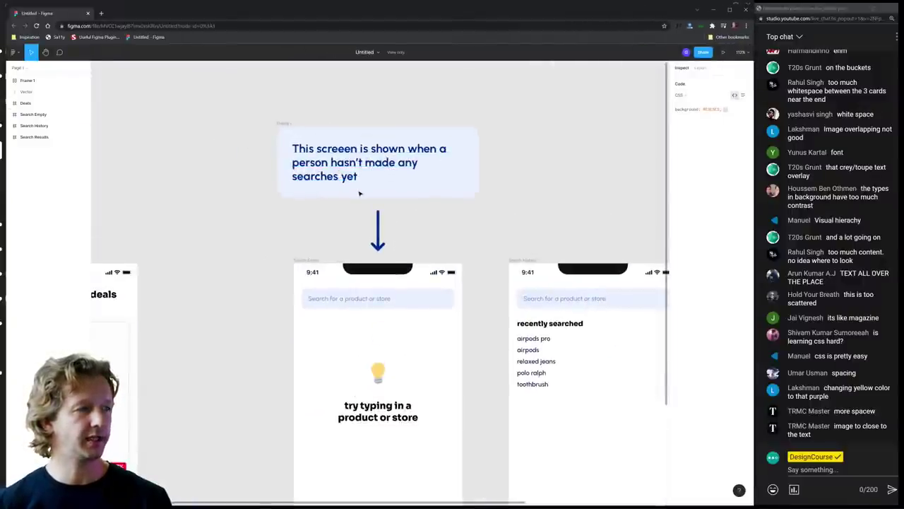
scroll(344, 228, down, 4)
- Pan and zoom the canvas to centre the 'discover the best deals' phone screen
drag(262, 238, 333, 145)
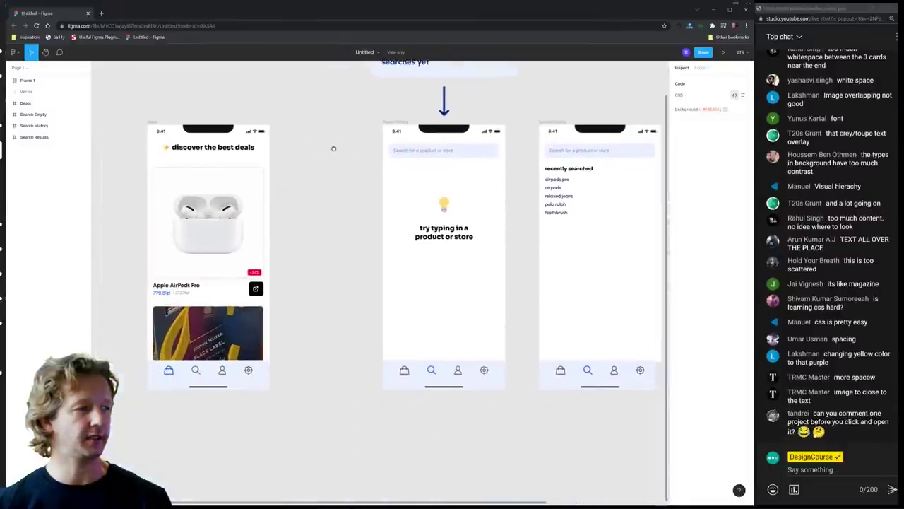
scroll(444, 195, right, 5)
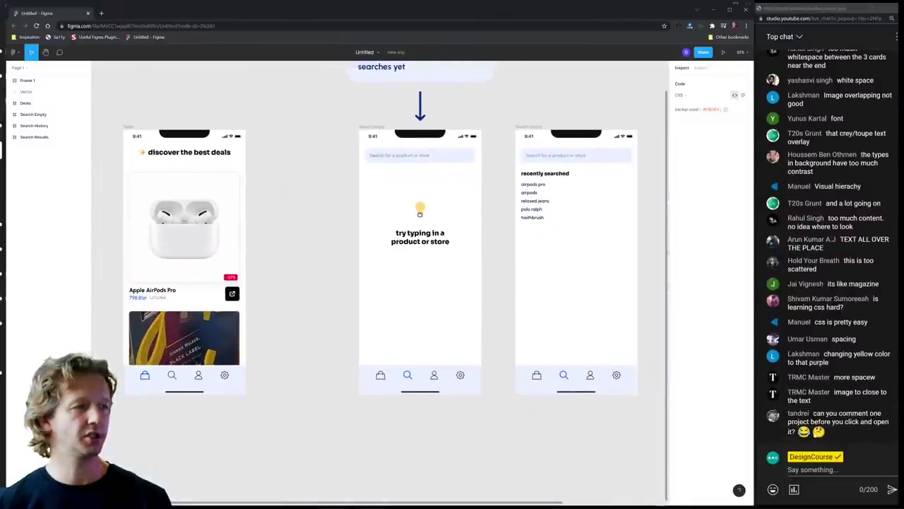
scroll(495, 202, left, 6)
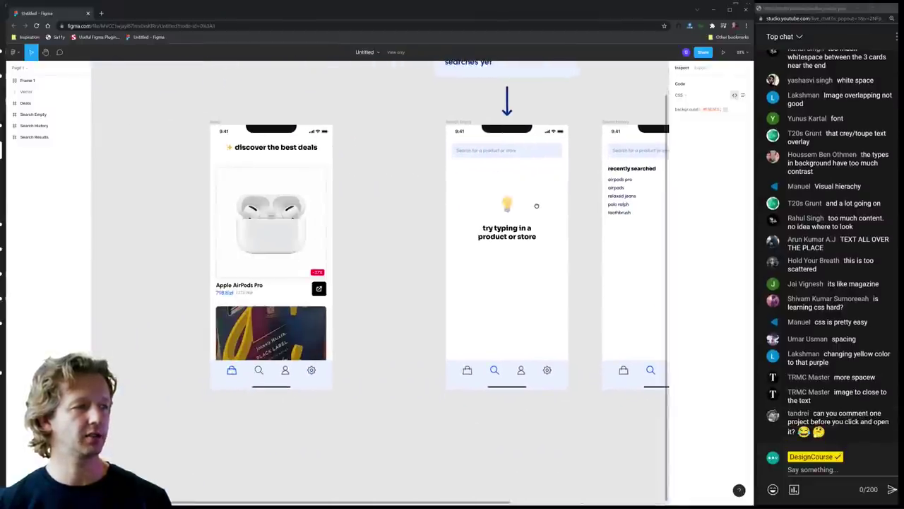
scroll(536, 205, right, 5)
scroll(377, 182, left, 6)
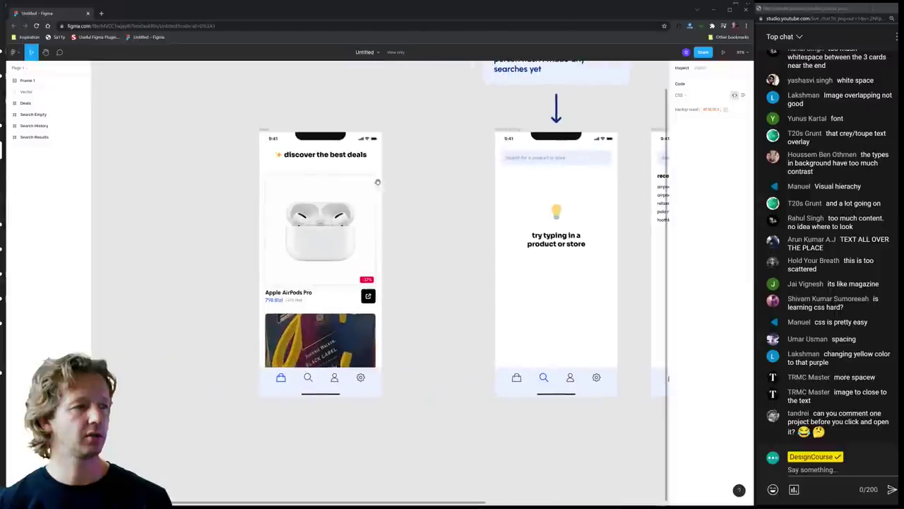
scroll(377, 182, up, 5)
scroll(551, 184, down, 2)
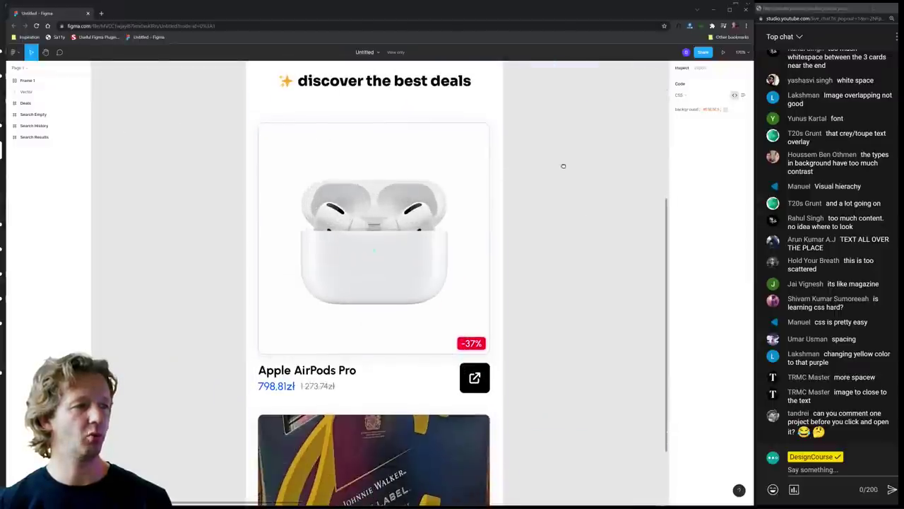
scroll(551, 152, down, 2)
scroll(537, 182, down, 4)
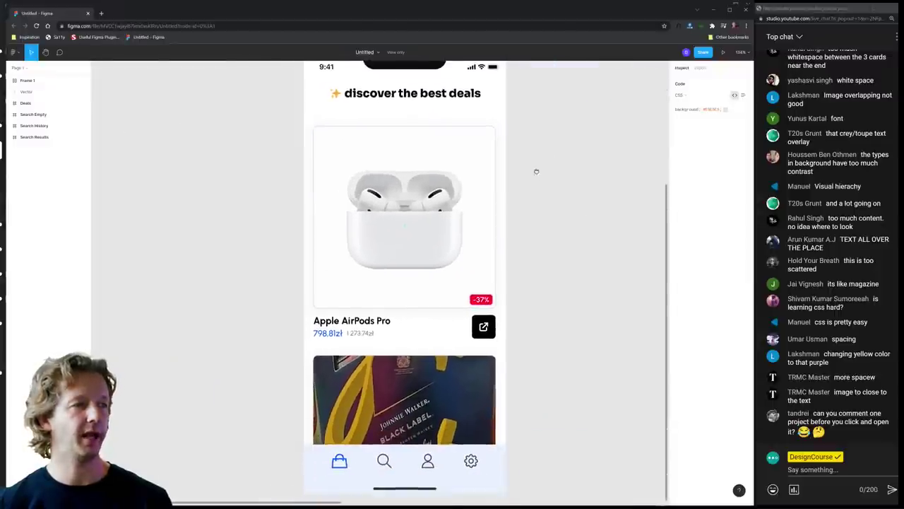
scroll(536, 171, right, 2)
scroll(537, 171, up, 1)
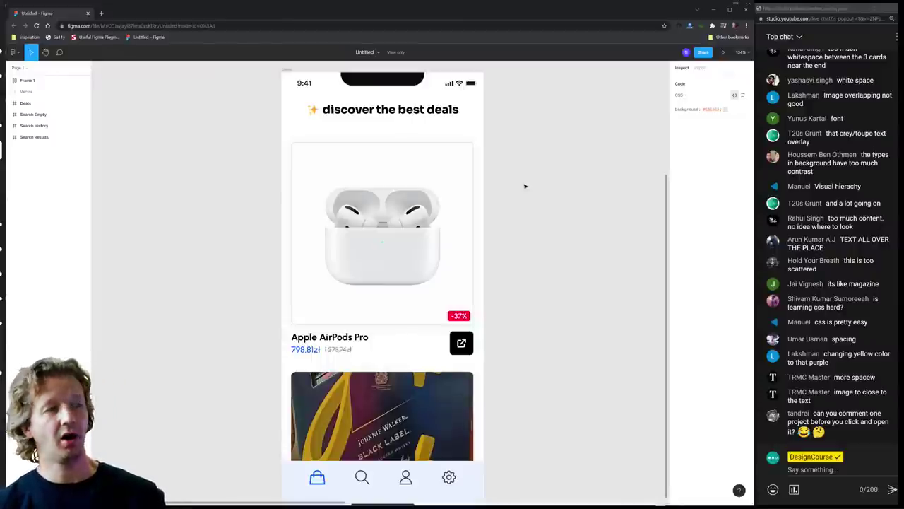
scroll(525, 186, down, 3)
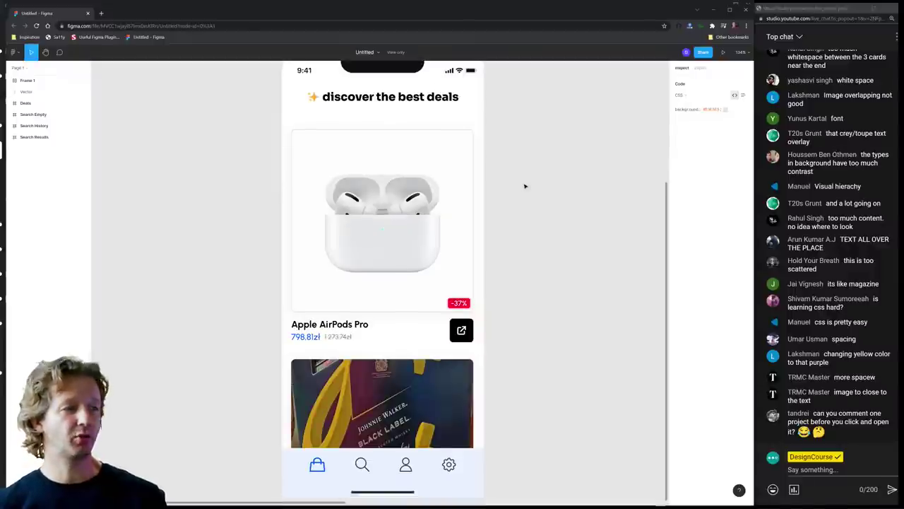
scroll(525, 186, up, 2)
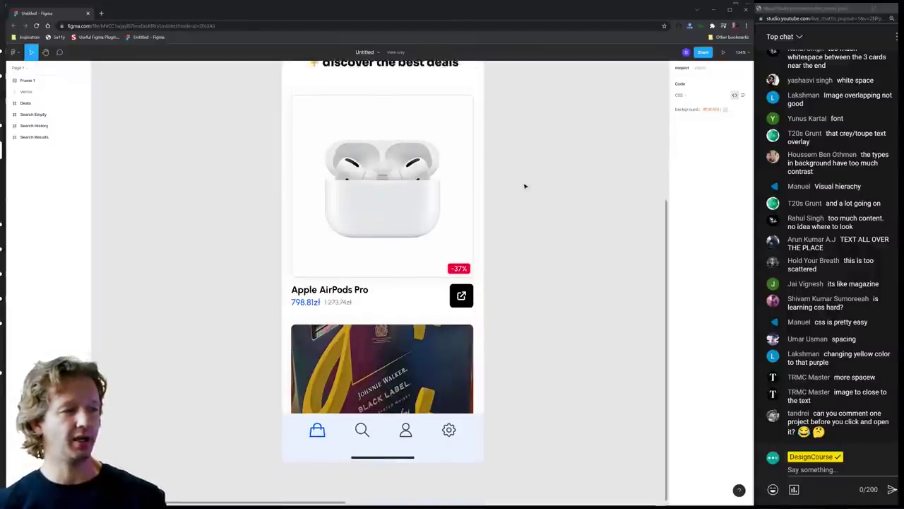
scroll(525, 186, up, 2)
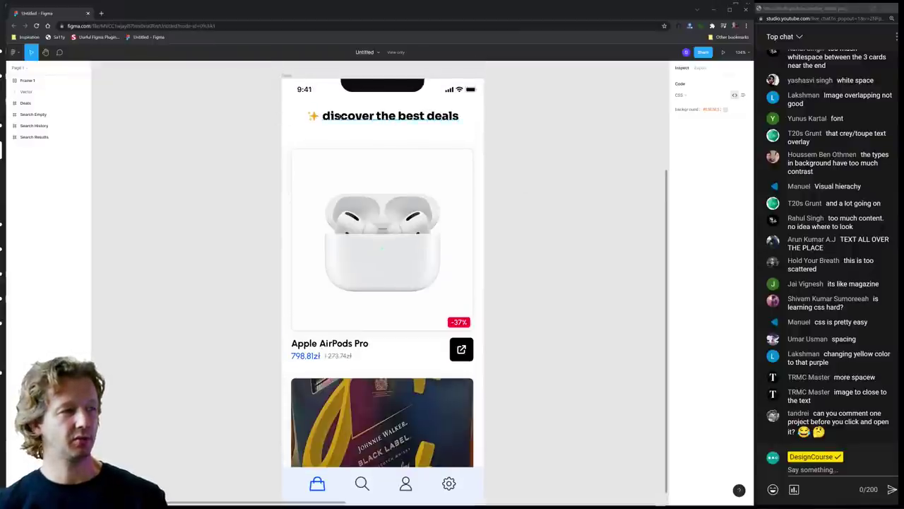
- Inspect the phone notch vector, deselect it, and bring the search screens into view
click(382, 86)
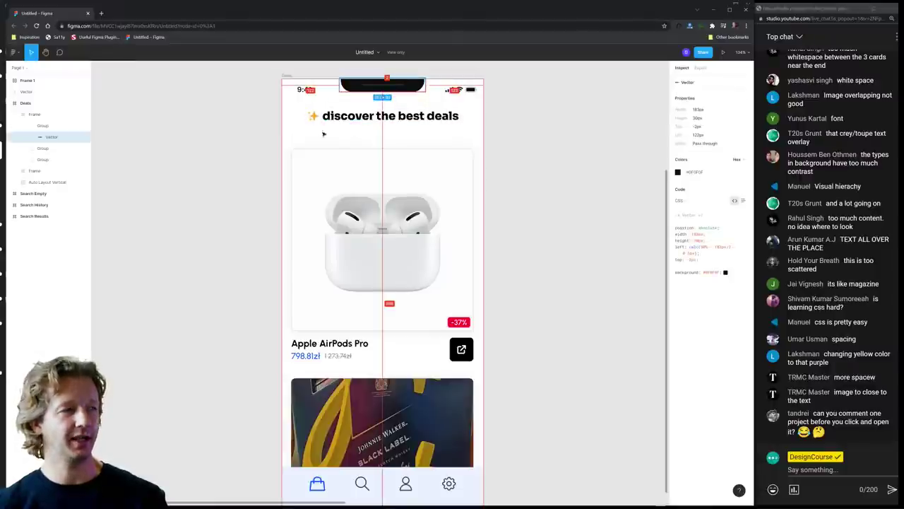
key(Escape)
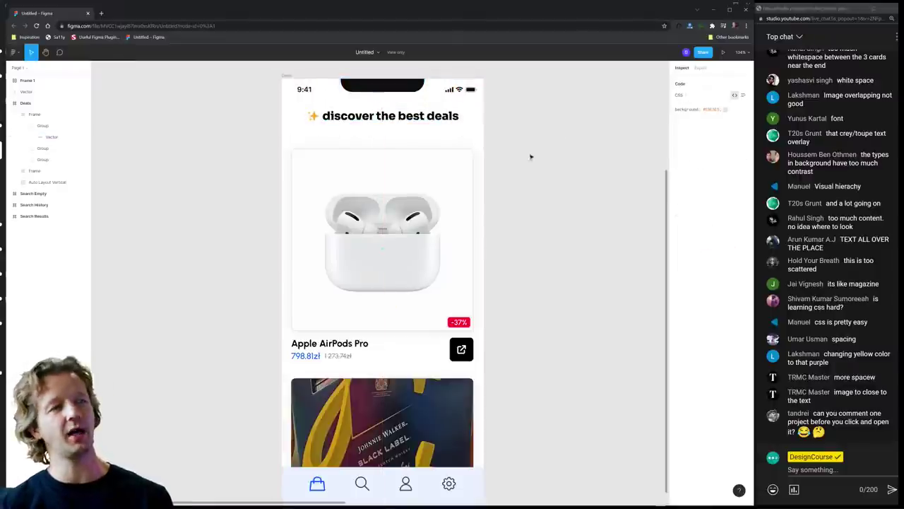
scroll(531, 156, down, 5)
drag(551, 196, 244, 204)
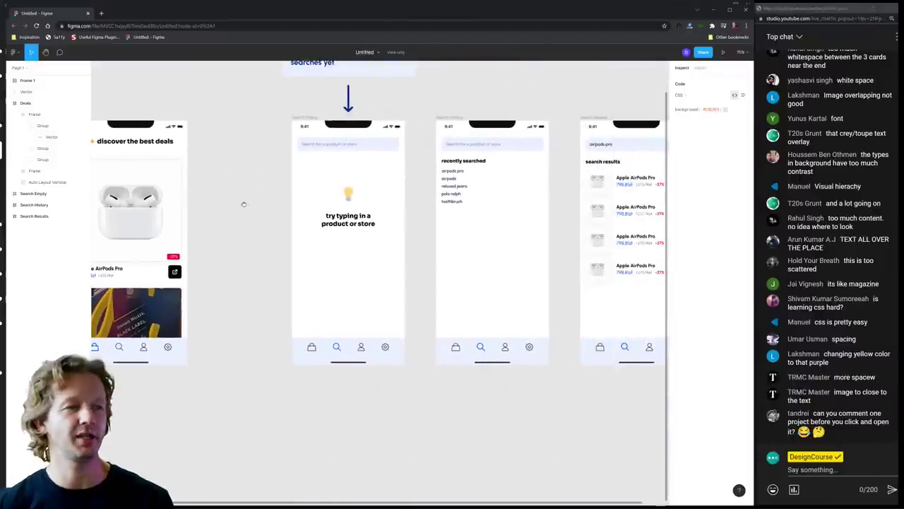
drag(426, 211, 244, 216)
scroll(476, 224, up, 5)
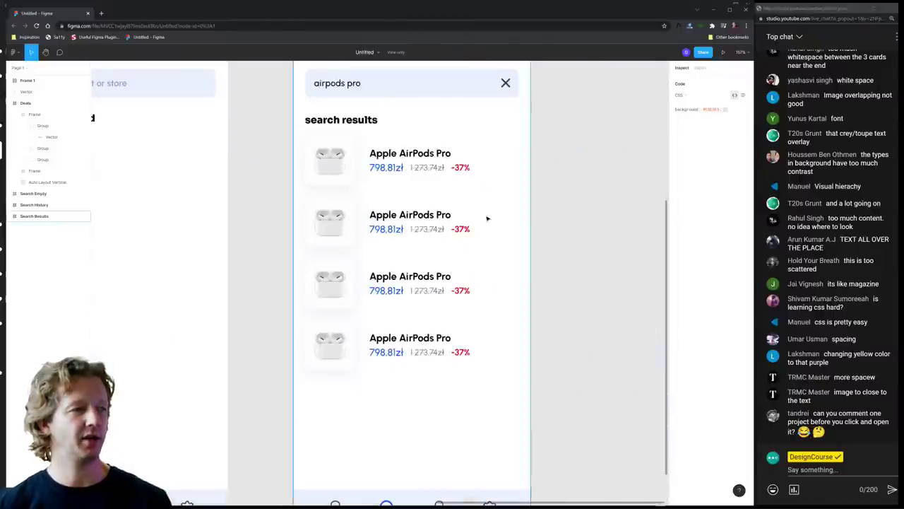
scroll(487, 218, down, 1)
drag(565, 182, 560, 217)
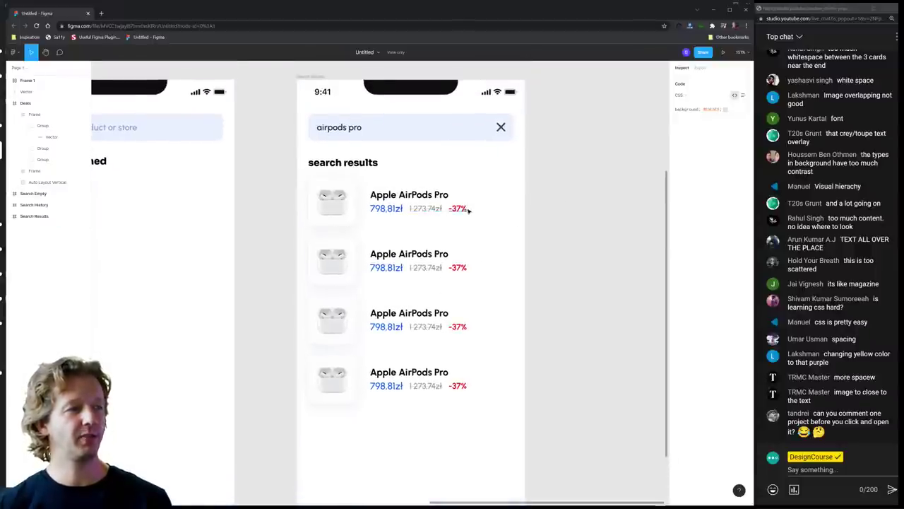
click(421, 202)
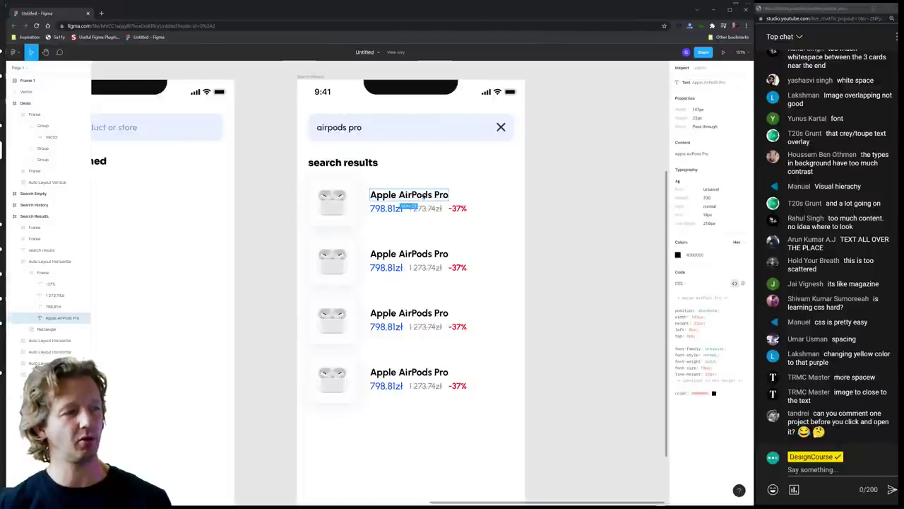
click(388, 208)
key(Escape)
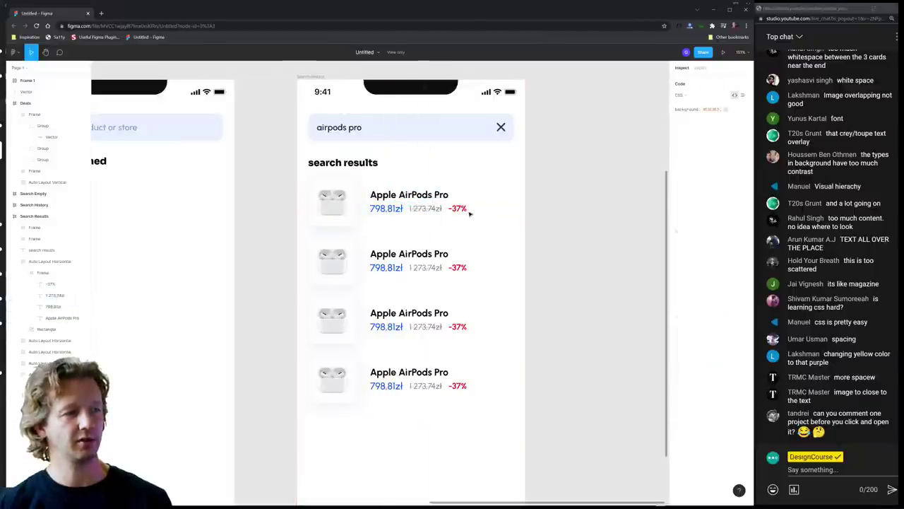
scroll(565, 311, down, 5)
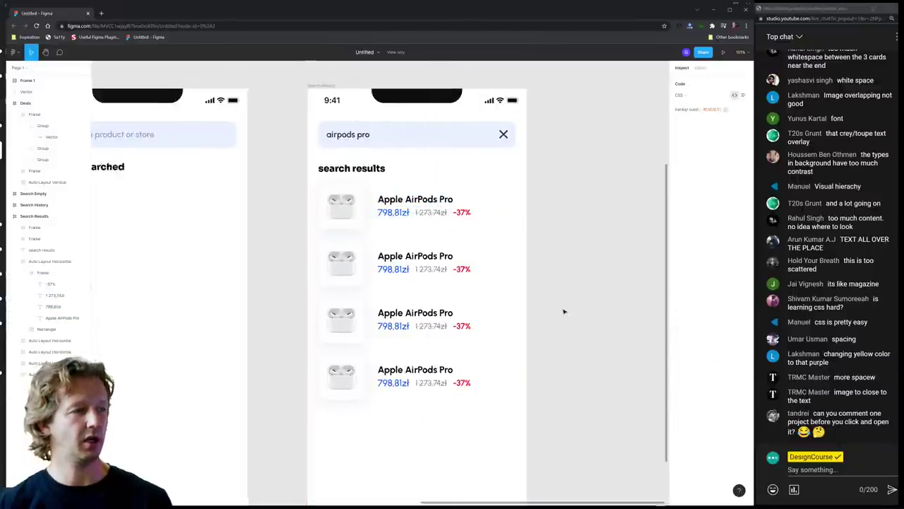
scroll(549, 166, down, 8)
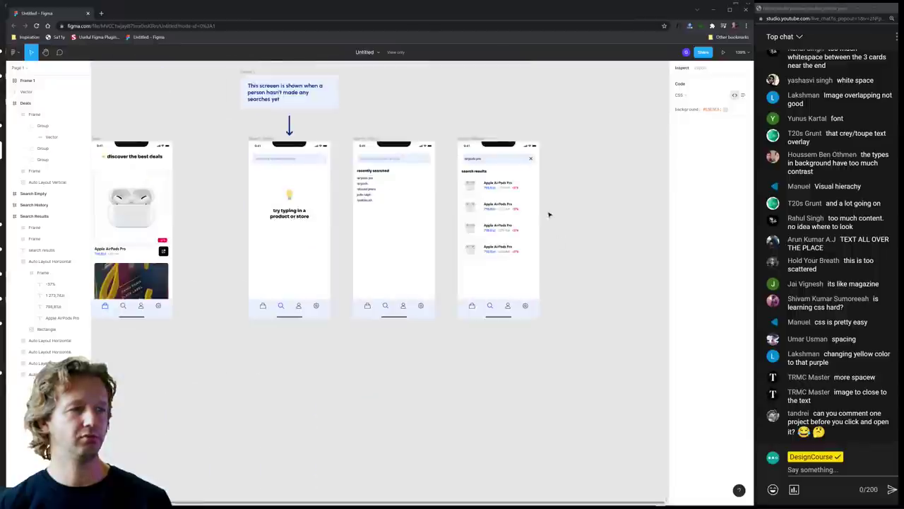
- Check-mark the two reviewed submissions and open the orsbert.com portfolio link at top-left
click(87, 13)
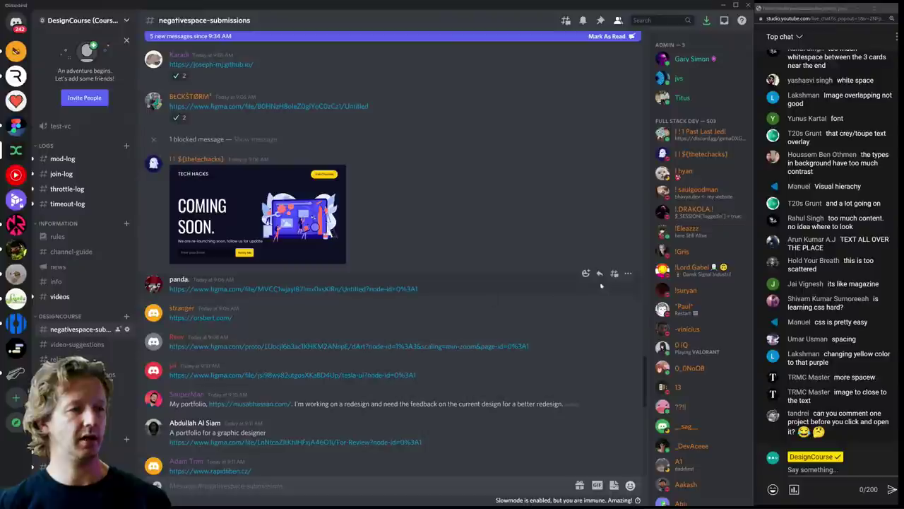
click(585, 276)
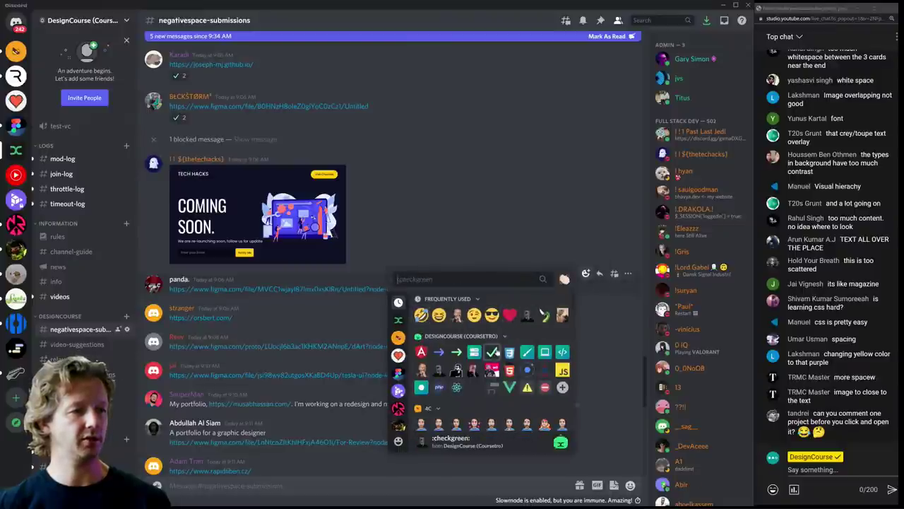
click(449, 341)
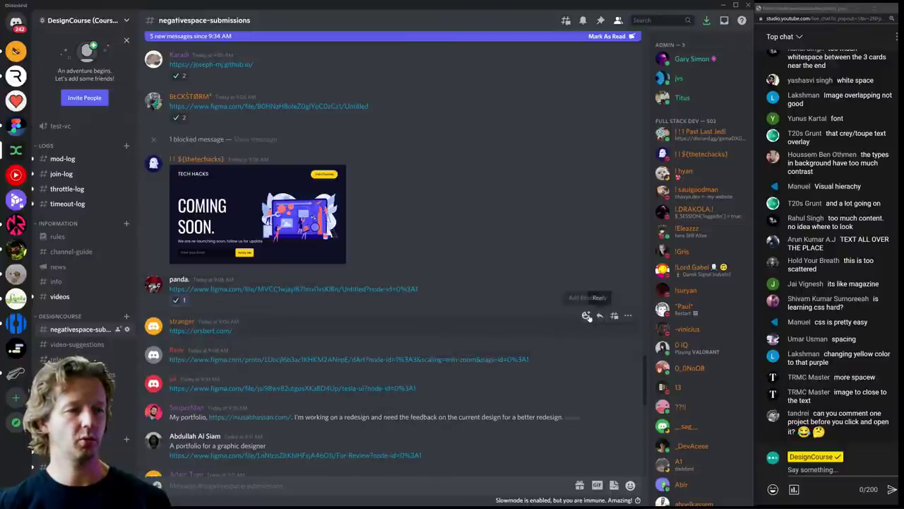
click(586, 316)
click(426, 356)
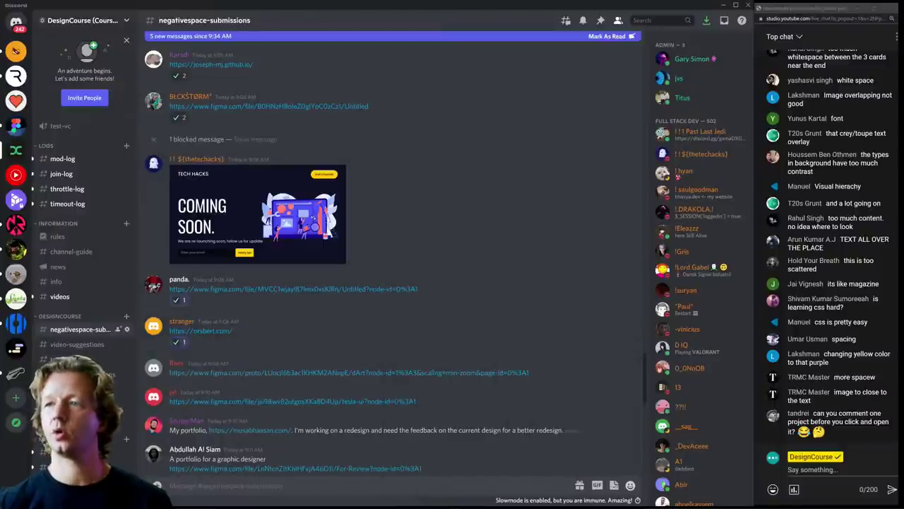
click(200, 330)
drag(305, 94, 164, 8)
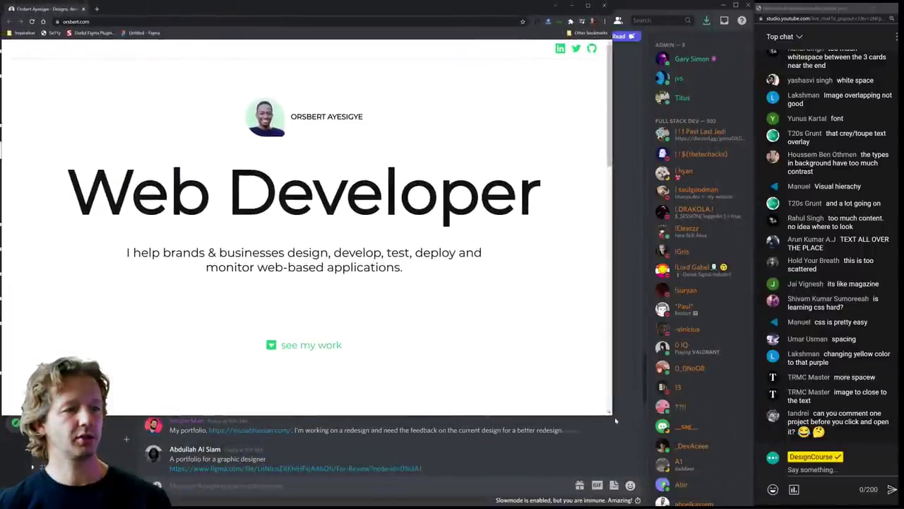
- Enlarge the browser window and highlight the portfolio's subtitle paragraph for critique
drag(615, 421, 754, 503)
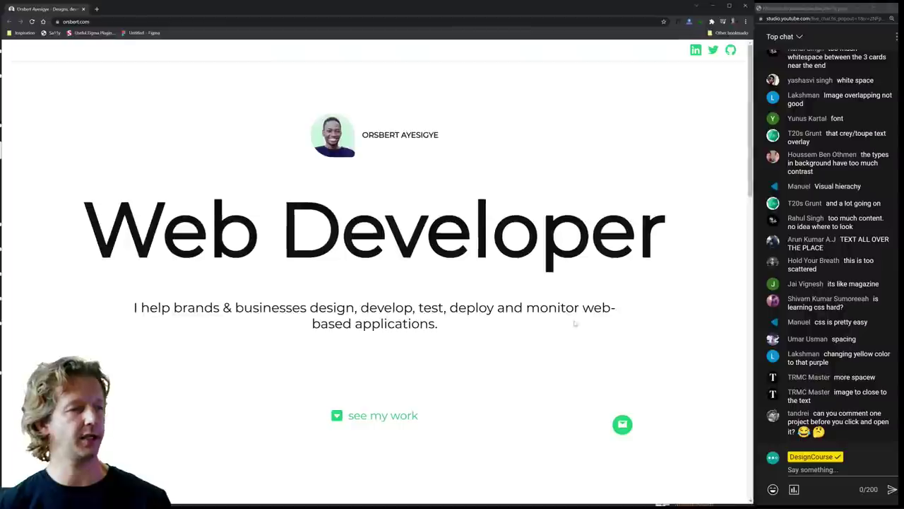
drag(158, 305, 486, 328)
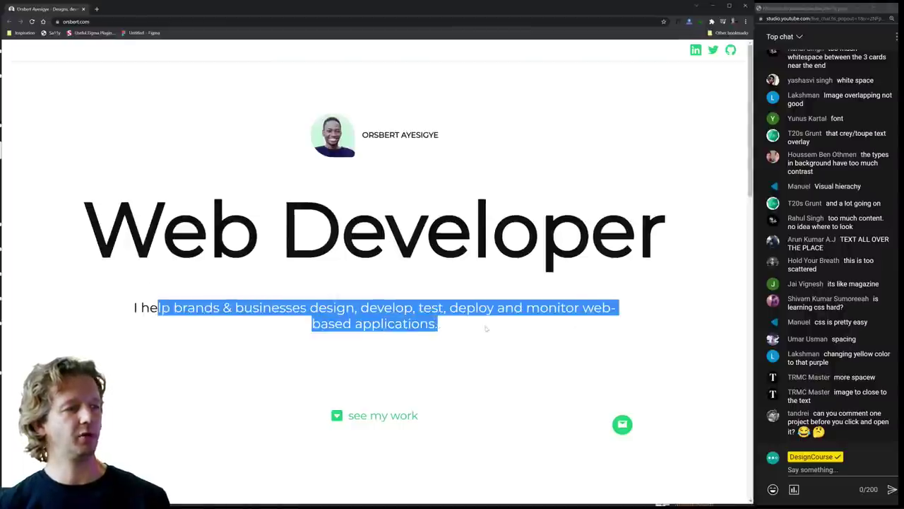
click(564, 329)
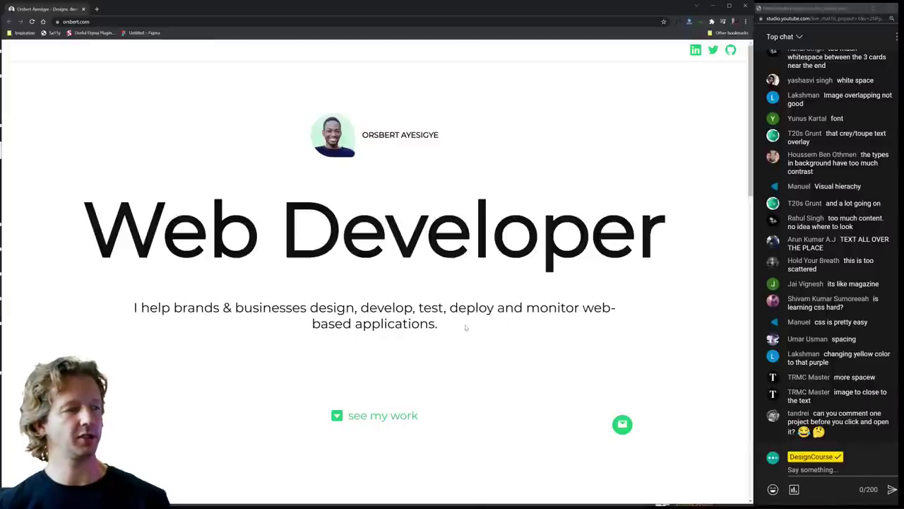
drag(438, 324, 128, 309)
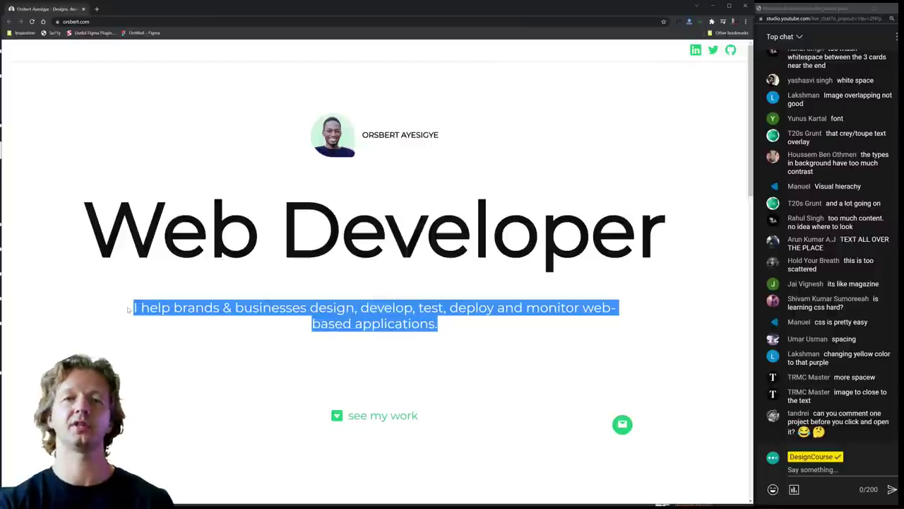
click(183, 241)
- Highlight the large 'Web Developer' heading to point out its typography
drag(105, 221, 83, 226)
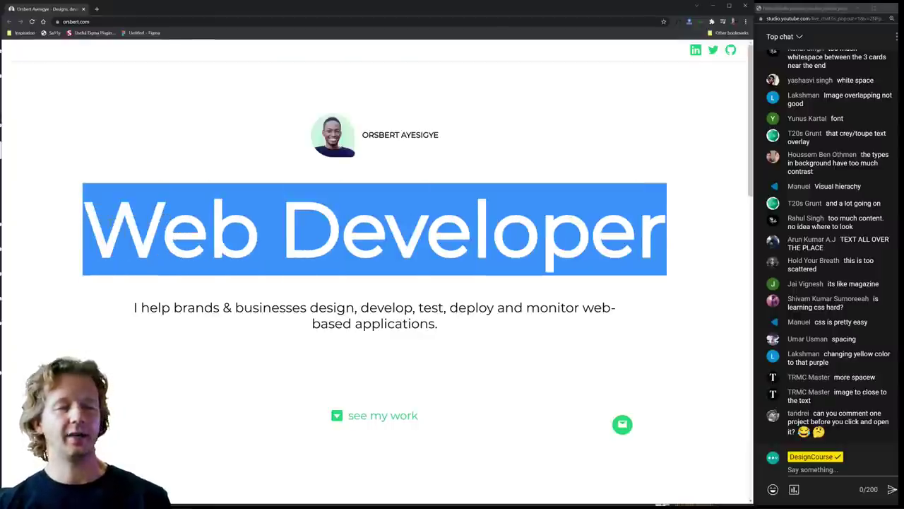
click(109, 223)
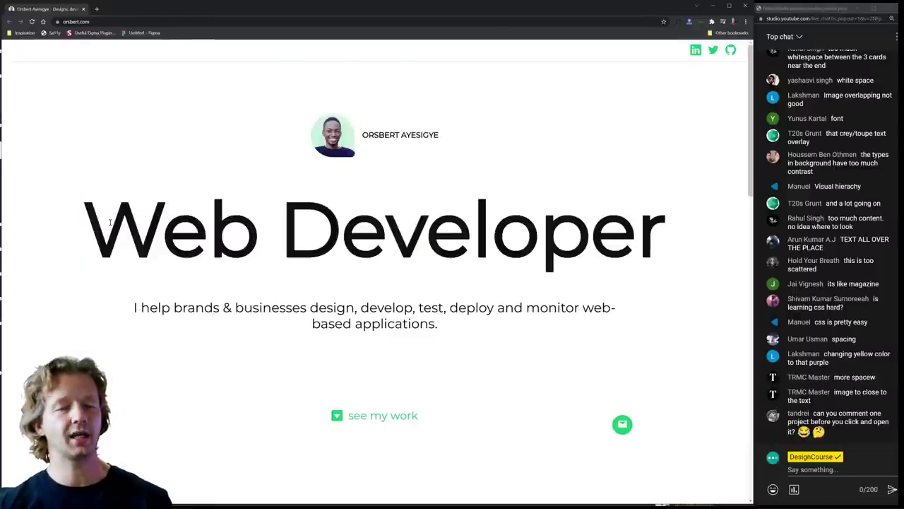
drag(110, 222, 653, 224)
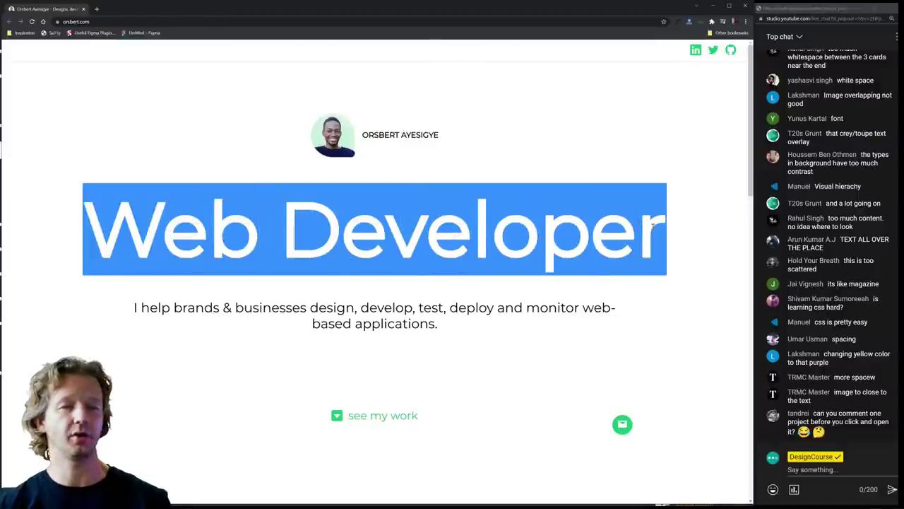
click(654, 225)
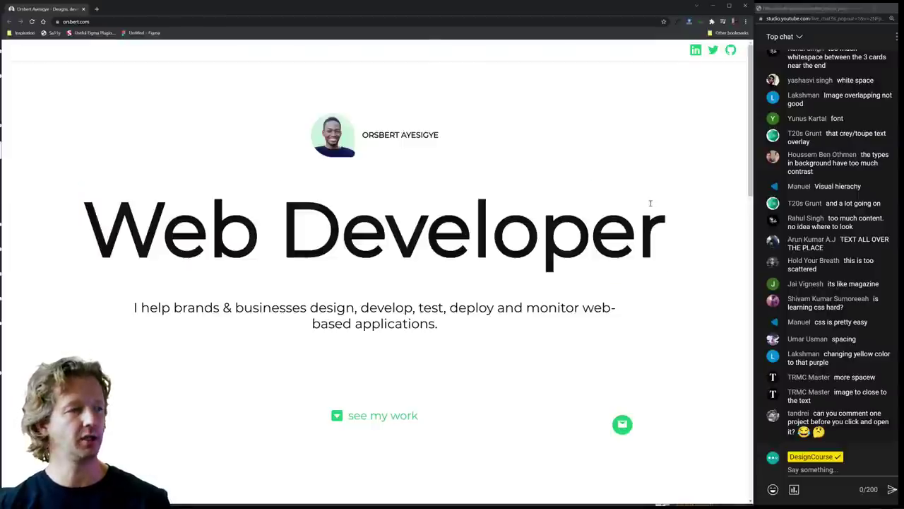
drag(664, 238, 165, 233)
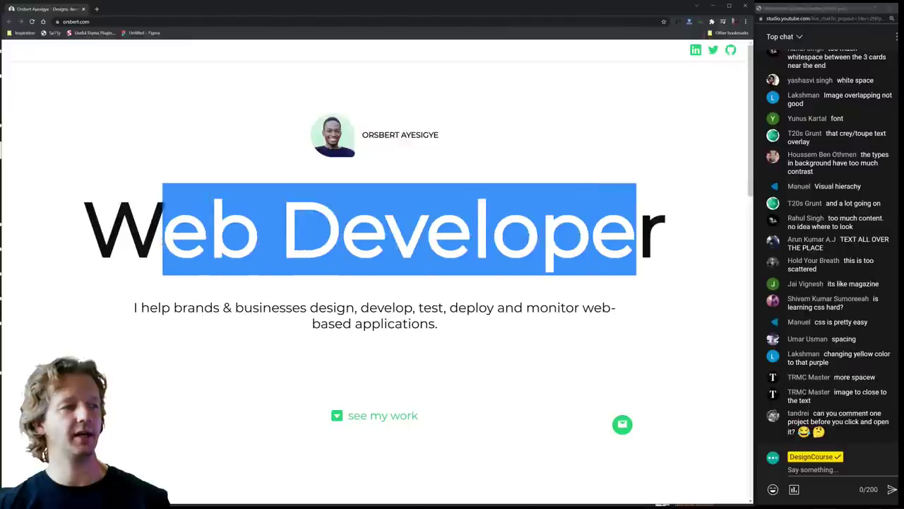
click(249, 222)
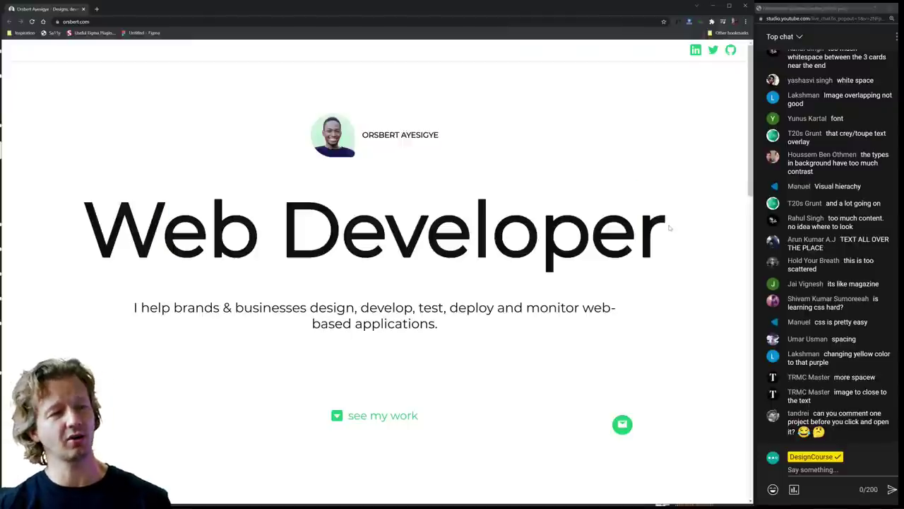
drag(670, 228, 82, 227)
click(101, 237)
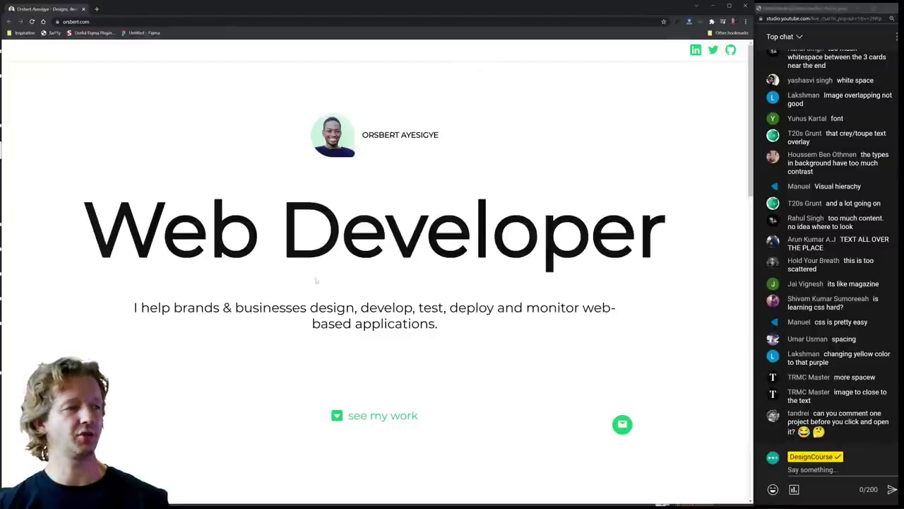
- Scroll through the project cards and contact section, ending on the Web developer portfolio cards
scroll(601, 191, down, 5)
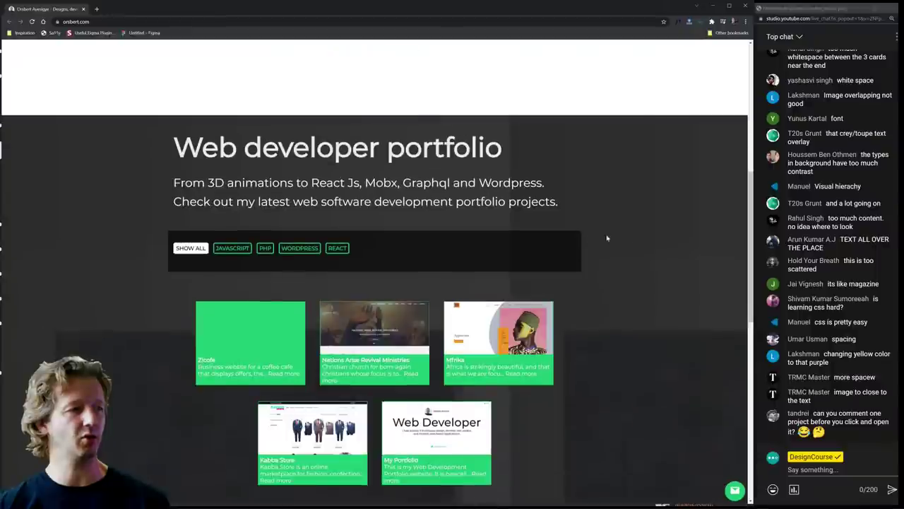
scroll(636, 244, down, 2)
scroll(635, 244, up, 2)
scroll(636, 244, down, 1)
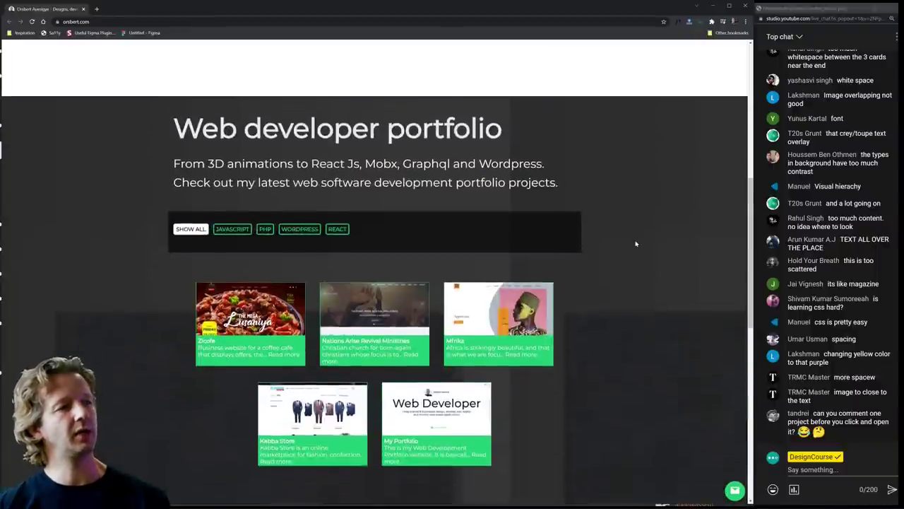
scroll(636, 244, down, 5)
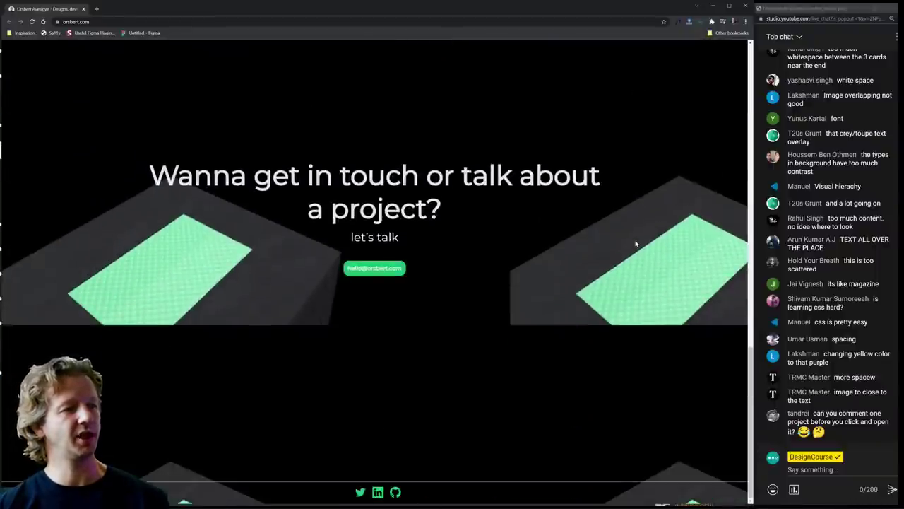
scroll(636, 243, up, 10)
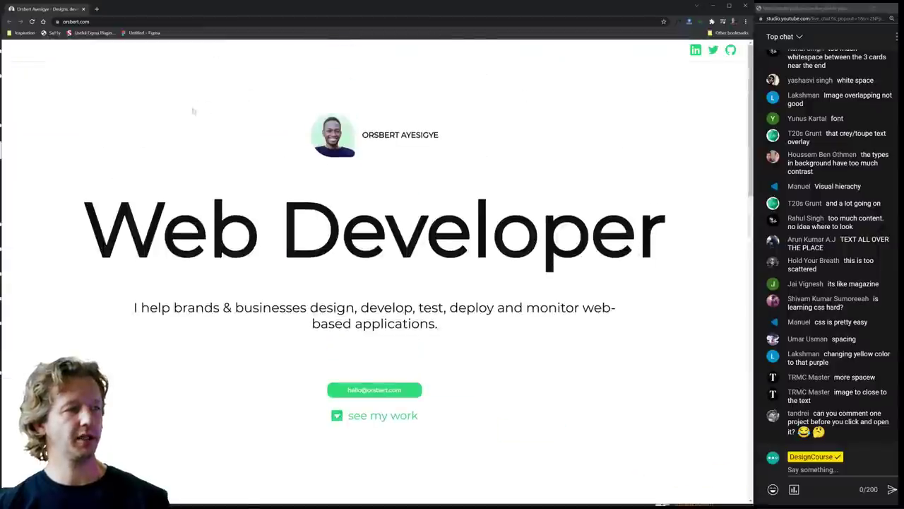
drag(209, 230, 584, 393)
click(593, 389)
scroll(593, 389, down, 6)
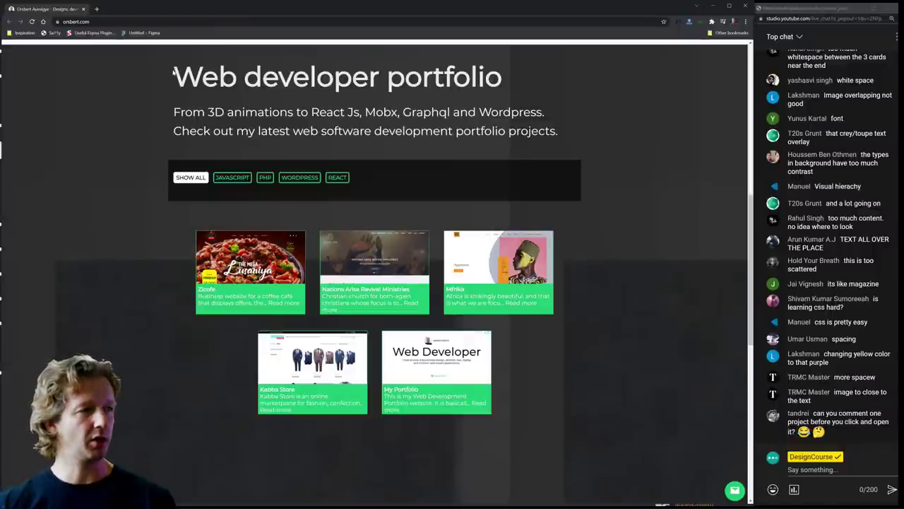
- Highlight the Web developer portfolio heading and intro paragraph, then show all projects
drag(174, 71, 455, 77)
click(200, 90)
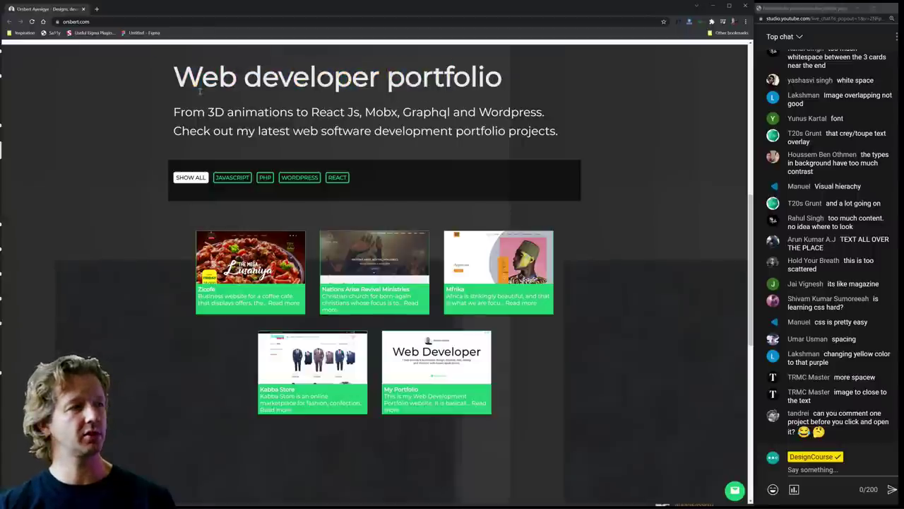
drag(175, 112, 296, 131)
drag(565, 133, 174, 71)
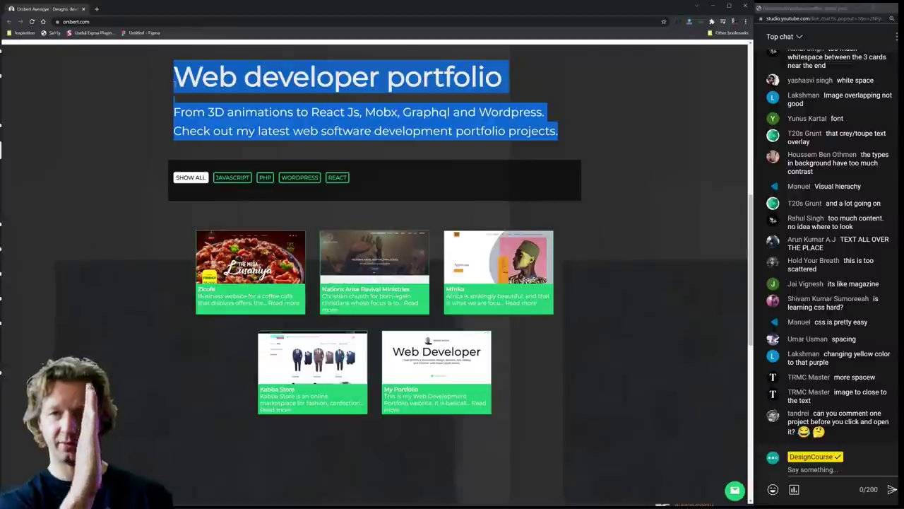
click(170, 152)
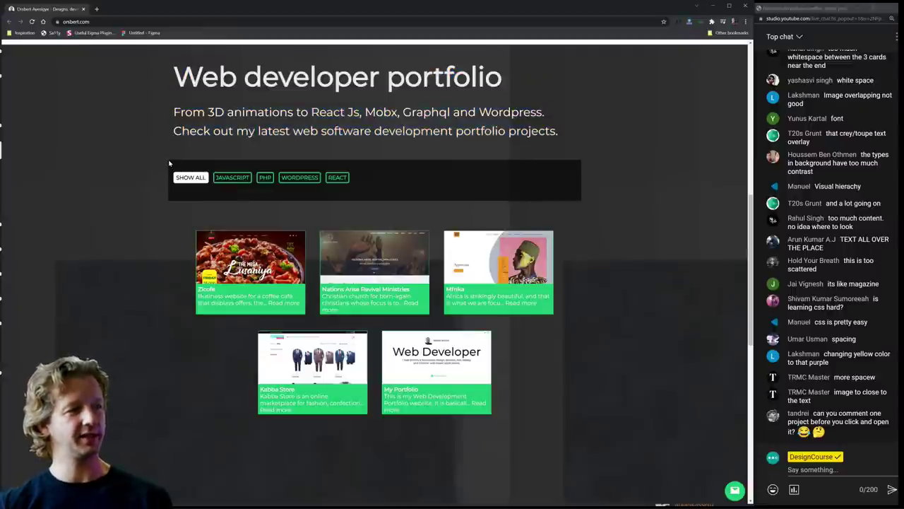
click(185, 178)
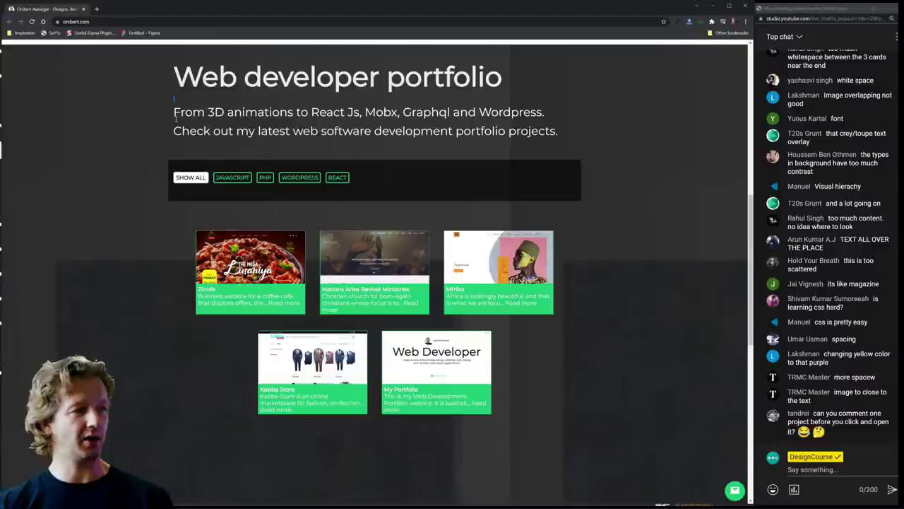
- Highlight the portfolio title and both intro lines again to discuss them
drag(176, 119, 145, 171)
click(173, 203)
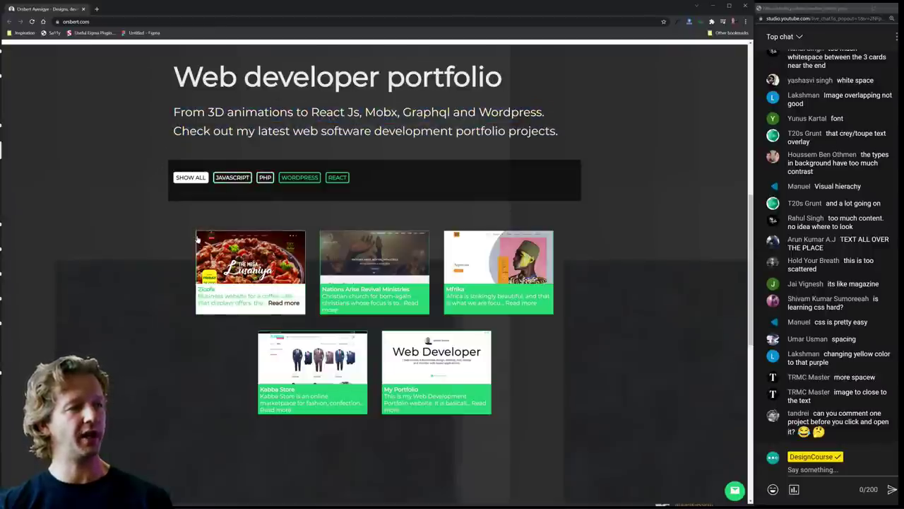
triple_click(338, 77)
click(212, 220)
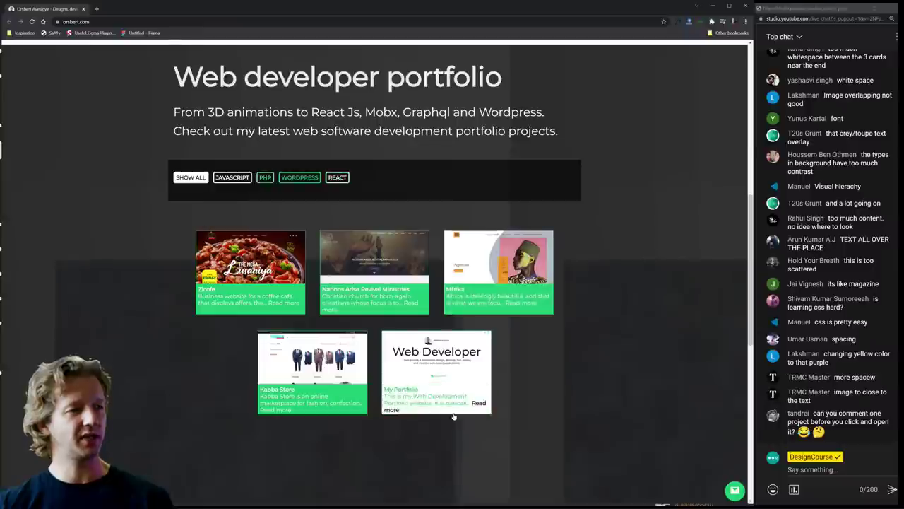
drag(171, 68, 499, 153)
click(498, 153)
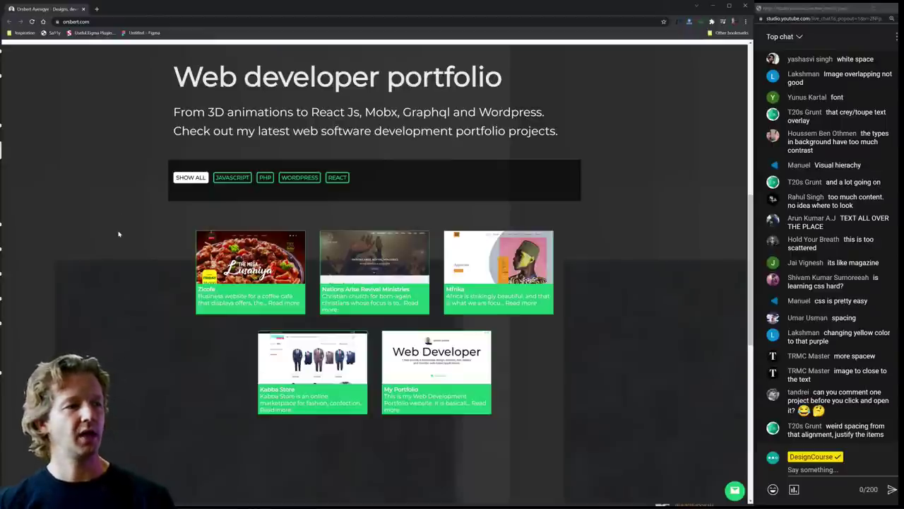
- Point out the portfolio title once more, then close the portfolio site
scroll(118, 234, up, 1)
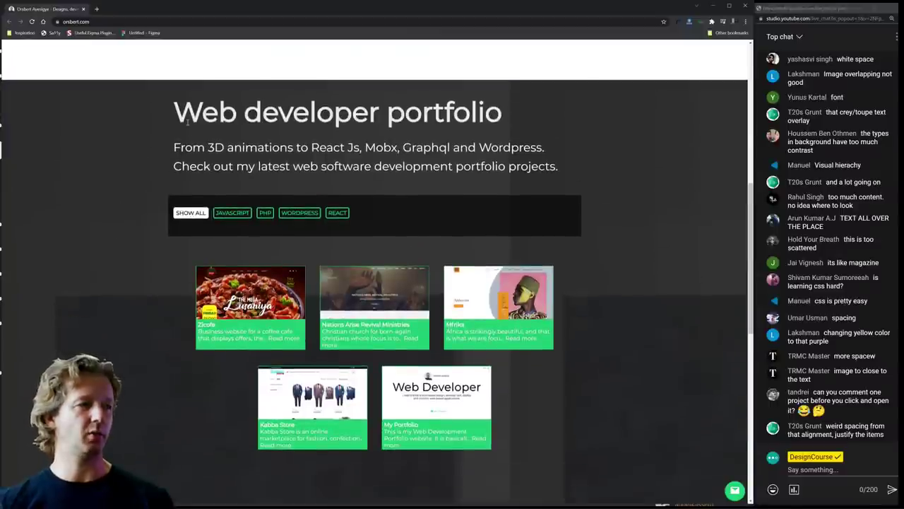
drag(187, 122, 540, 117)
click(395, 86)
scroll(572, 377, down, 4)
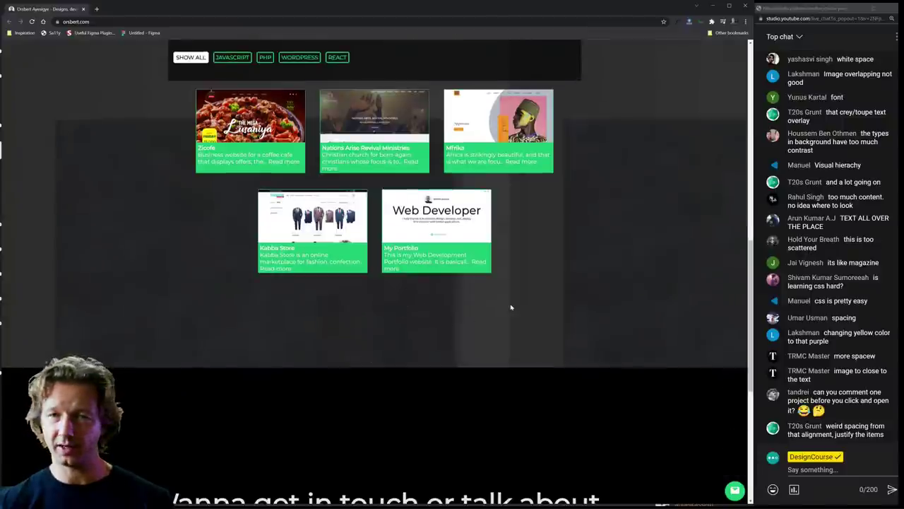
scroll(541, 319, up, 6)
scroll(605, 269, down, 3)
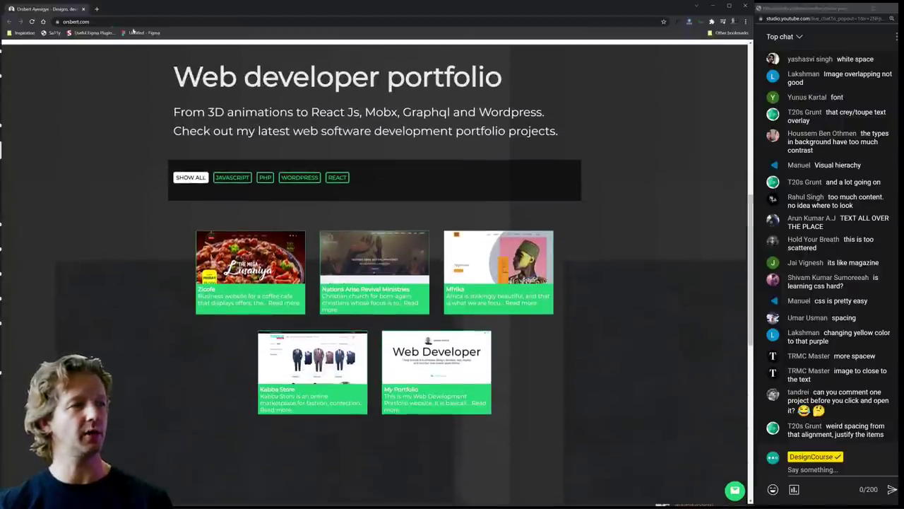
click(85, 9)
scroll(275, 215, down, 3)
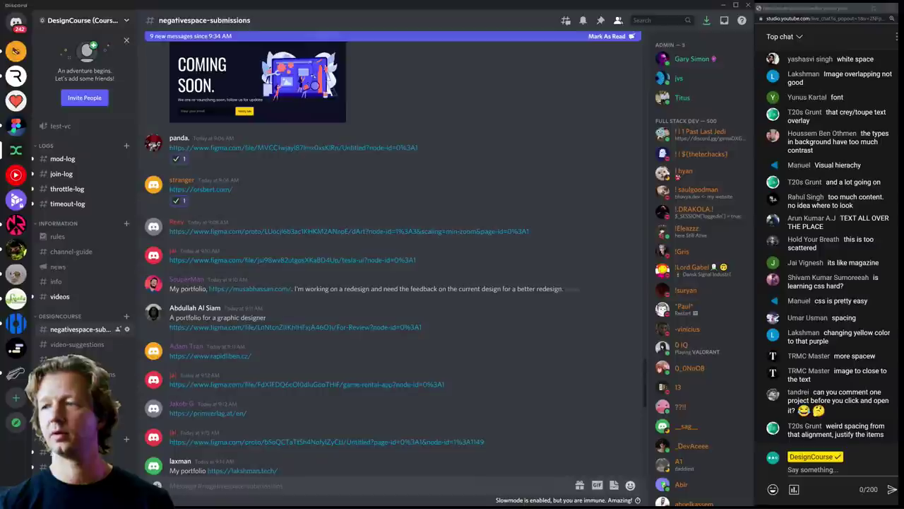
- Open the dArt Figma prototype link, placing its window top-left and enlarged over the chat
click(346, 231)
drag(306, 70, 164, 17)
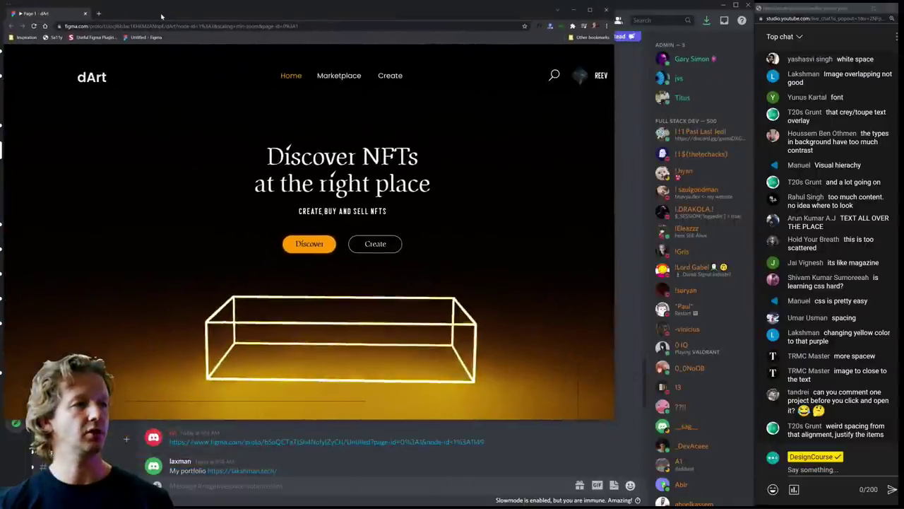
drag(618, 421, 751, 502)
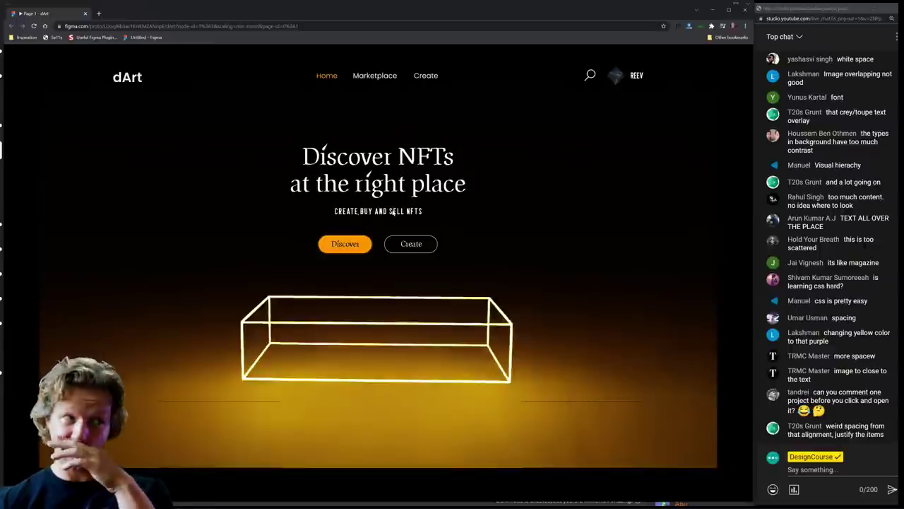
- Scroll the dArt prototype from Hottest Auctions down to Trending Artists and Trending Collectors
scroll(466, 212, down, 4)
scroll(466, 222, up, 1)
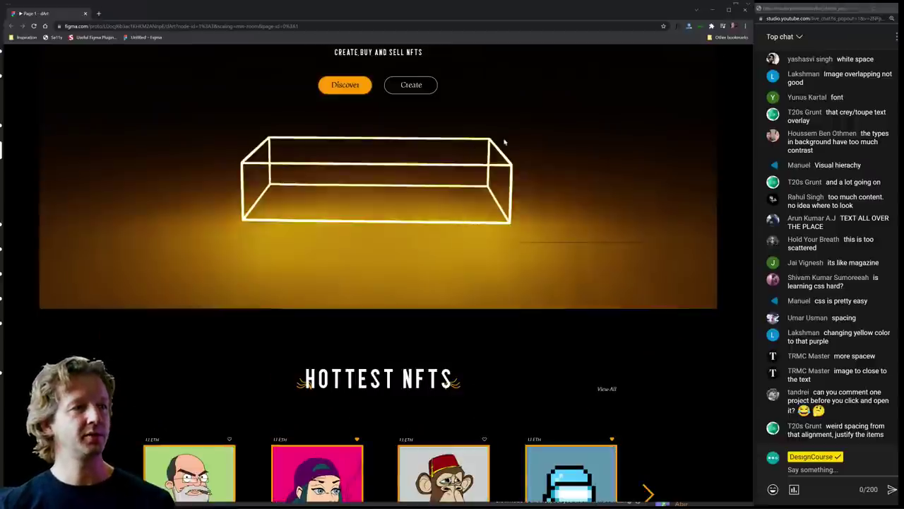
scroll(515, 163, up, 3)
scroll(530, 185, down, 20)
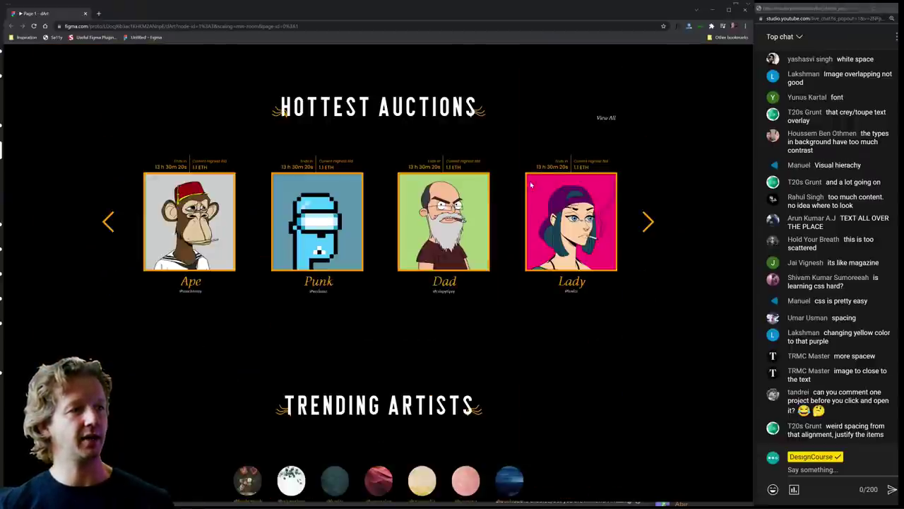
scroll(531, 185, down, 2)
scroll(530, 185, up, 15)
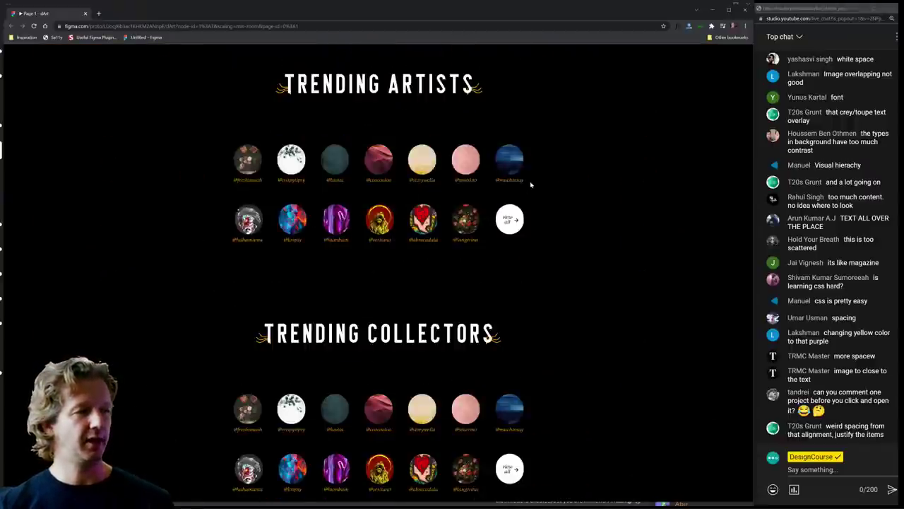
scroll(530, 185, up, 5)
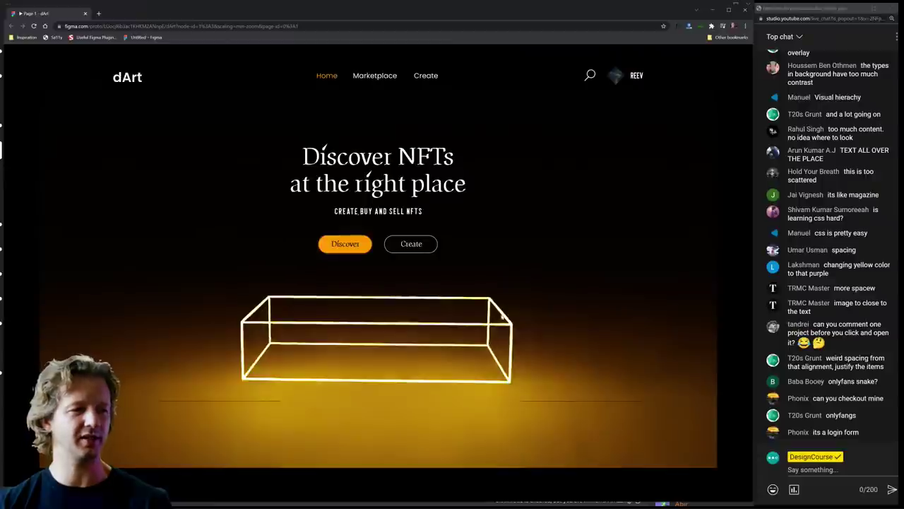
scroll(545, 309, down, 1)
scroll(544, 308, up, 1)
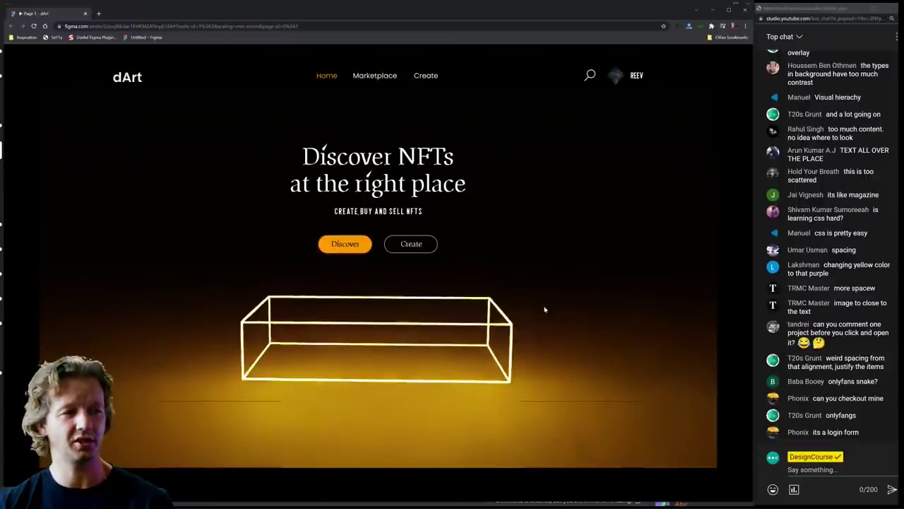
scroll(551, 286, down, 8)
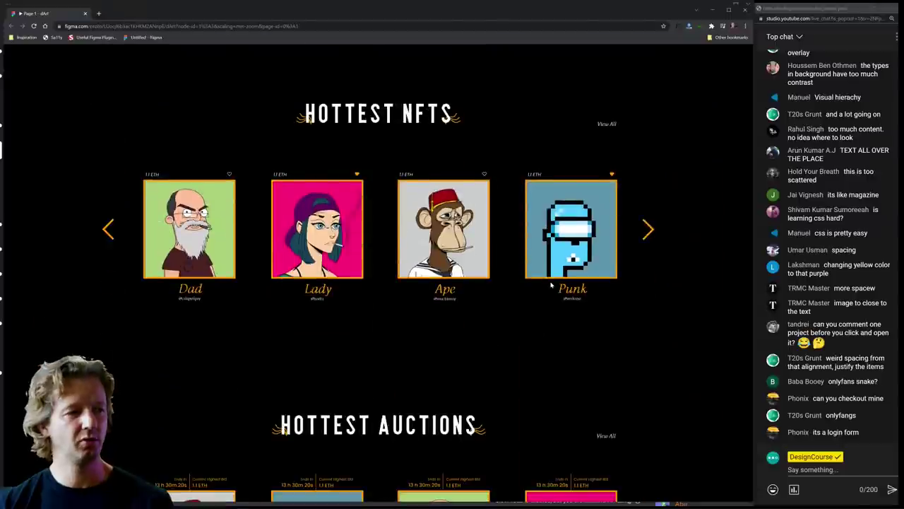
scroll(491, 345, down, 6)
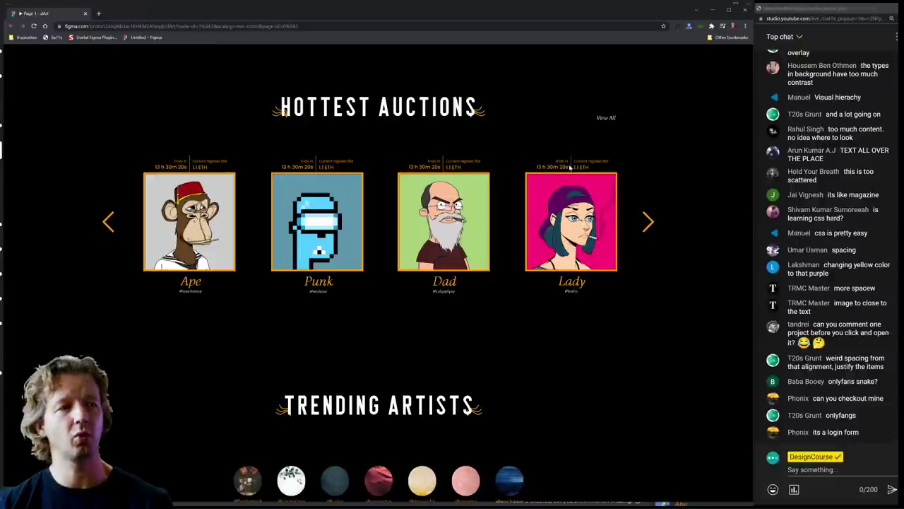
scroll(586, 177, down, 4)
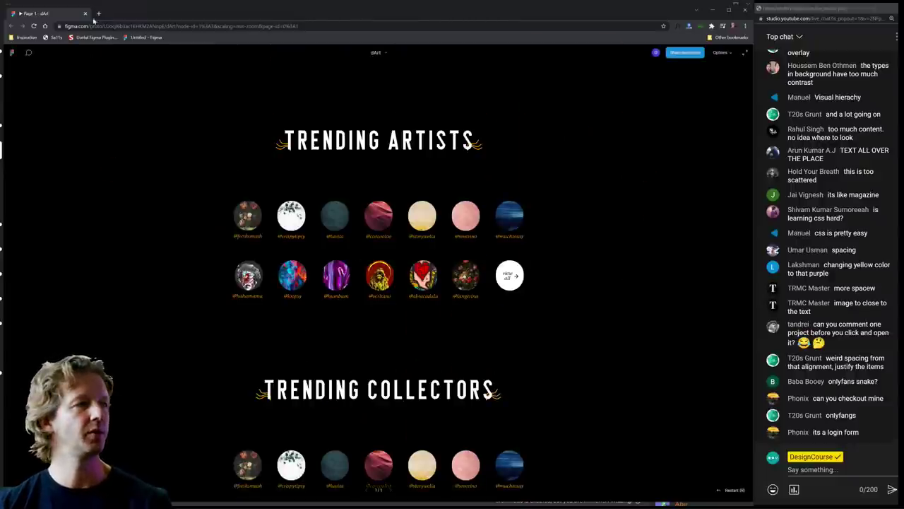
- Close the prototype, check-mark the tesla-ui submission, and bring up the Facebook video window
click(86, 14)
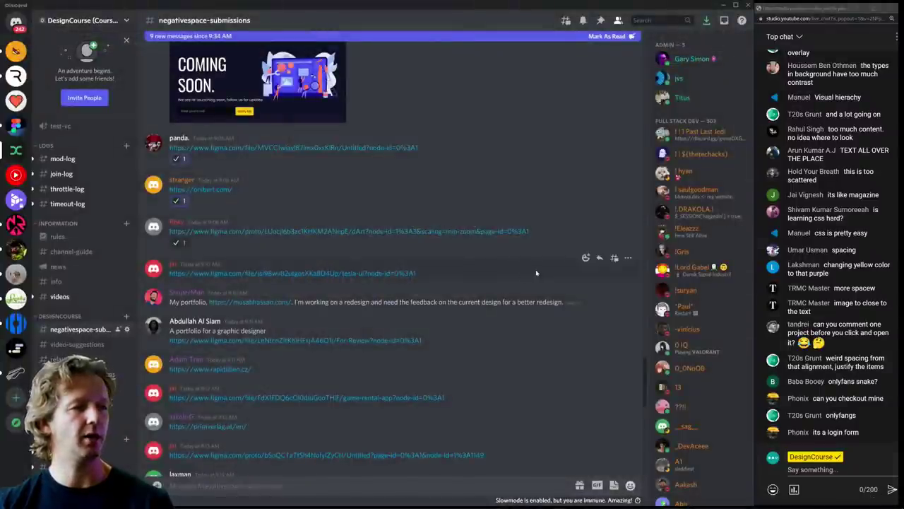
click(585, 258)
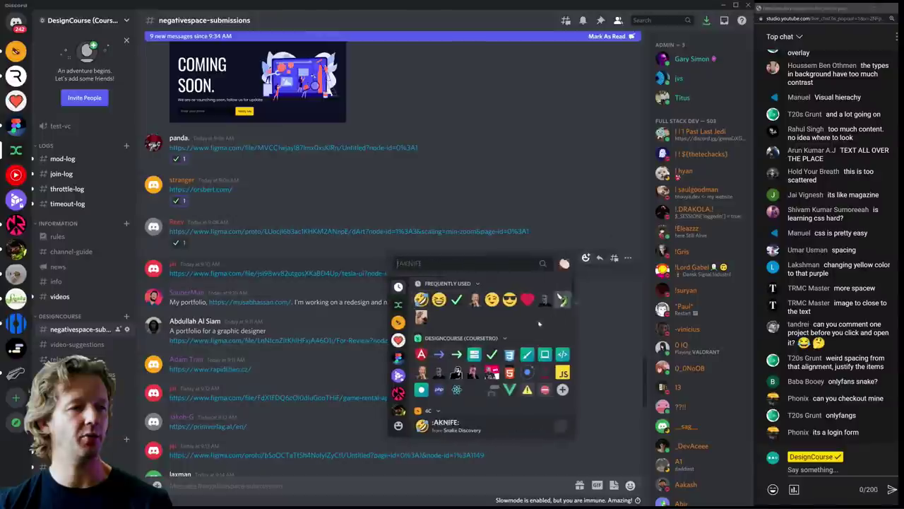
click(457, 302)
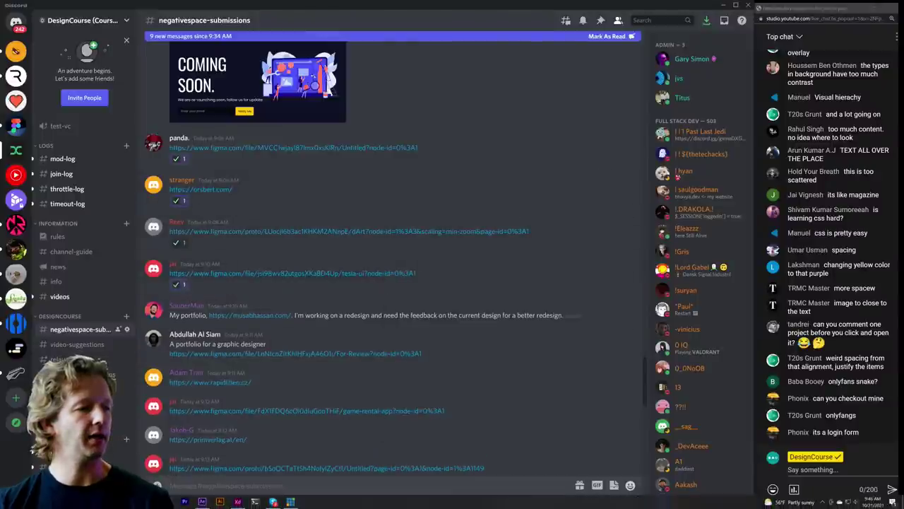
click(272, 502)
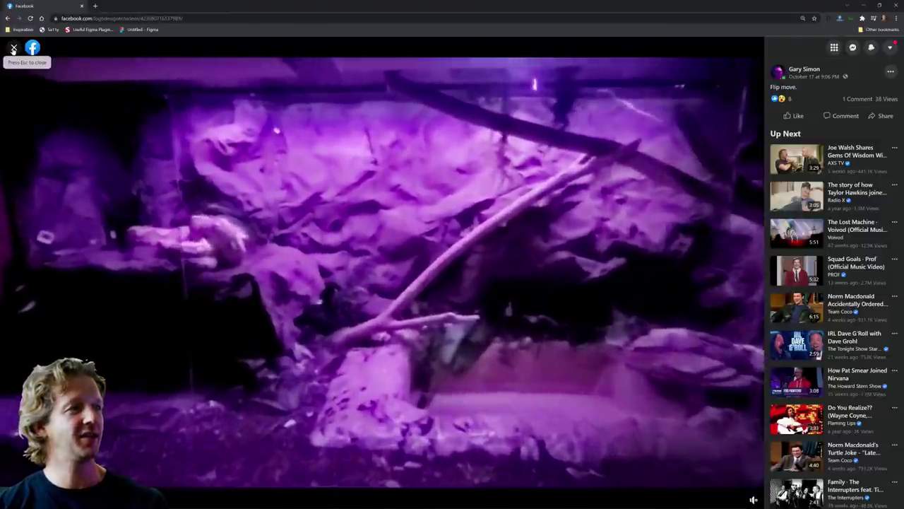
- Close the Facebook video viewer and switch back to Discord
click(13, 49)
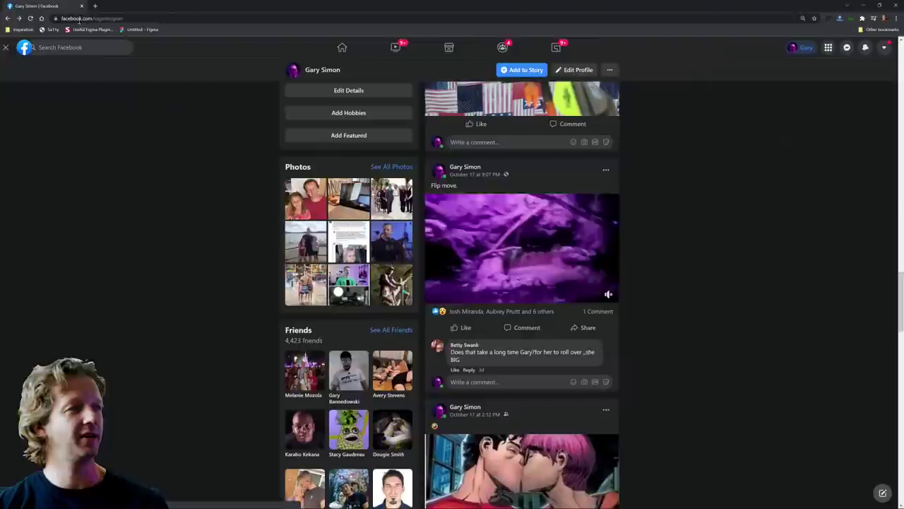
key(alt+Tab)
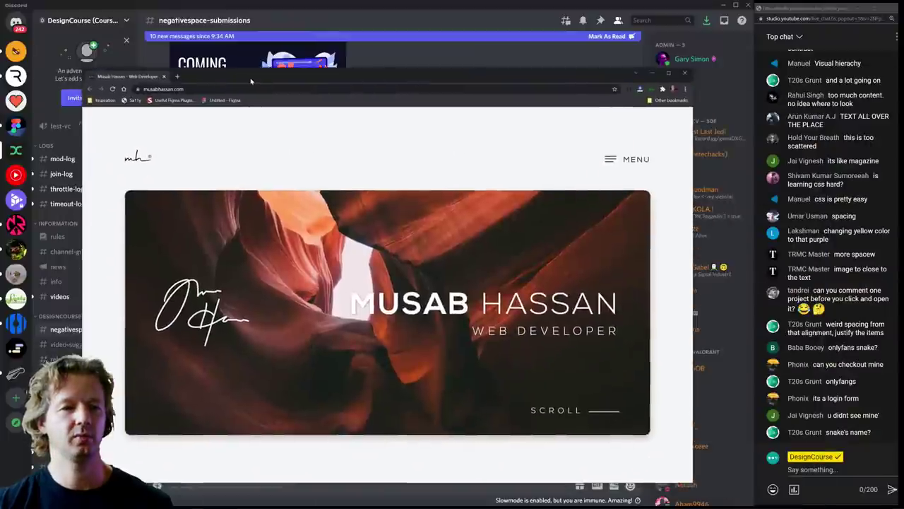
- Move the portfolio browser window top-left, enlarge it over Discord, and reload the page
drag(230, 89, 171, 12)
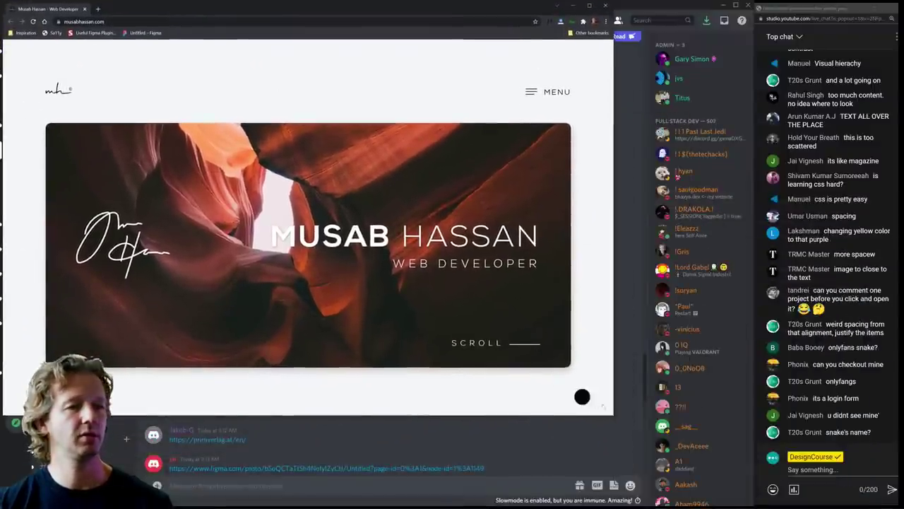
drag(613, 416, 753, 505)
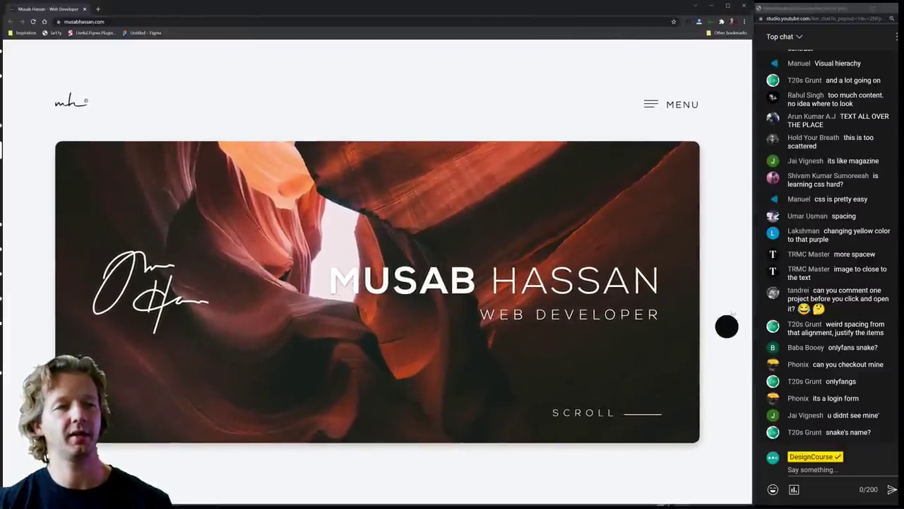
click(33, 22)
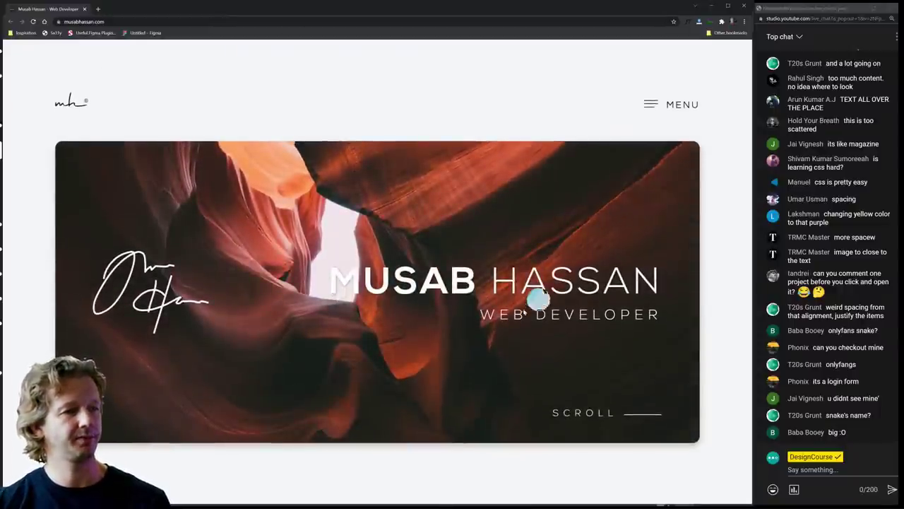
- Scroll through the portfolio site and reload the page with F5
scroll(524, 310, down, 3)
scroll(523, 309, down, 3)
scroll(524, 310, up, 6)
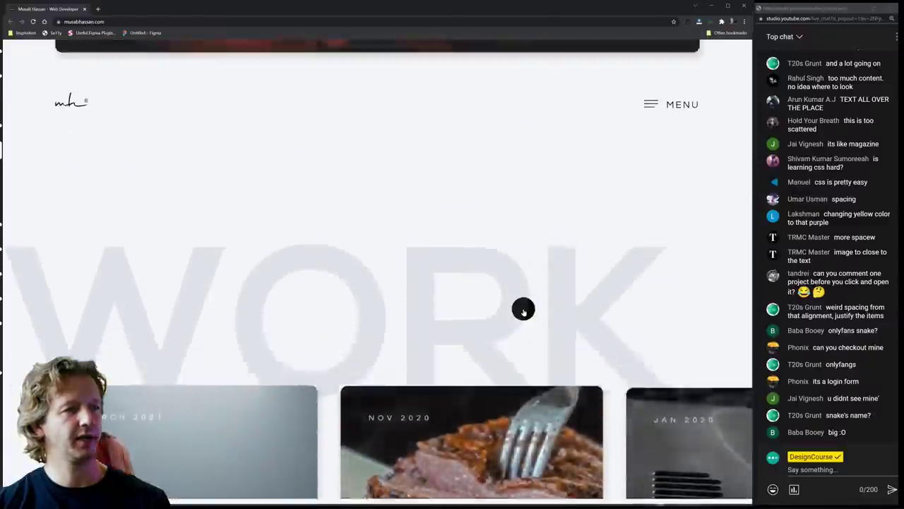
scroll(523, 309, down, 3)
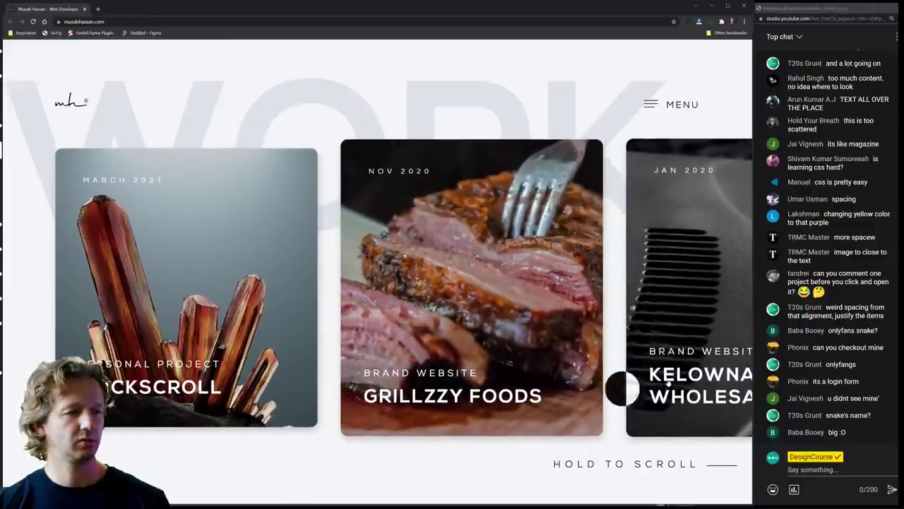
scroll(691, 366, down, 4)
key(F5)
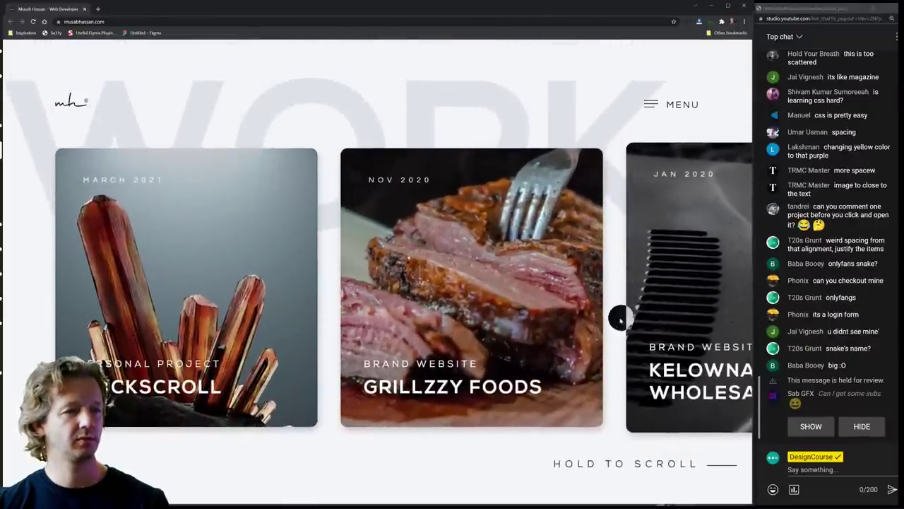
- Click-and-hold the WORK gallery project cards to test the hold-to-scroll effect
drag(549, 318, 548, 351)
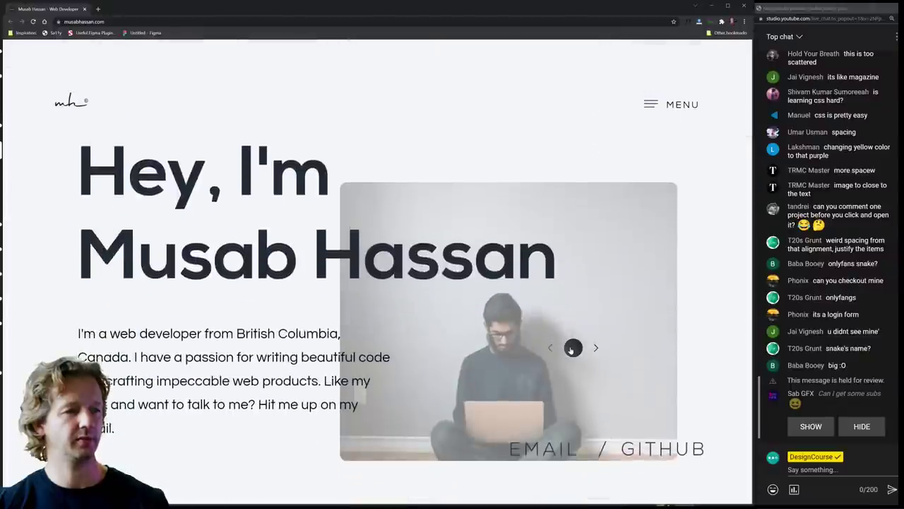
scroll(605, 237, up, 3)
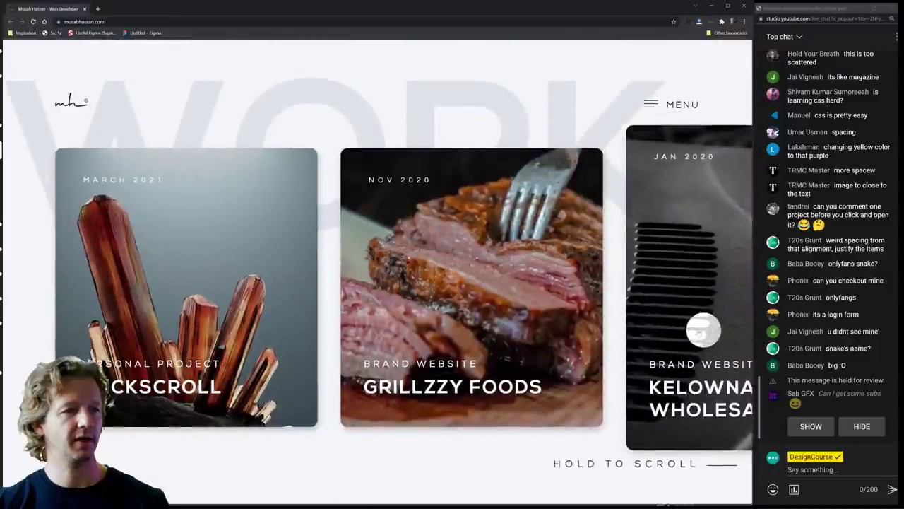
drag(704, 330, 576, 329)
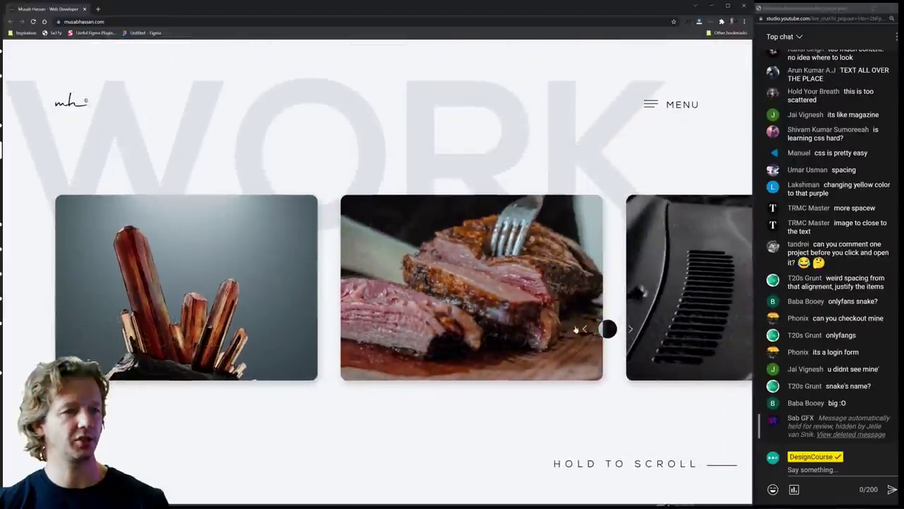
right_click(608, 329)
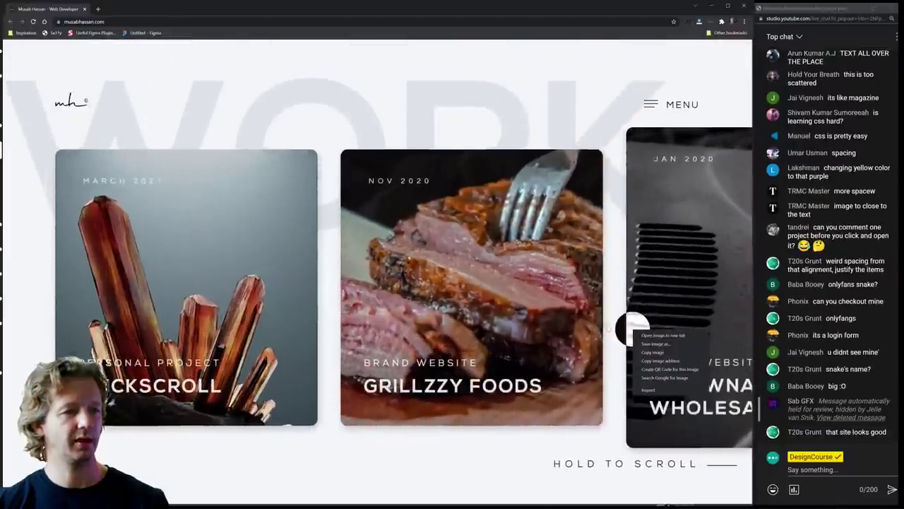
key(Escape)
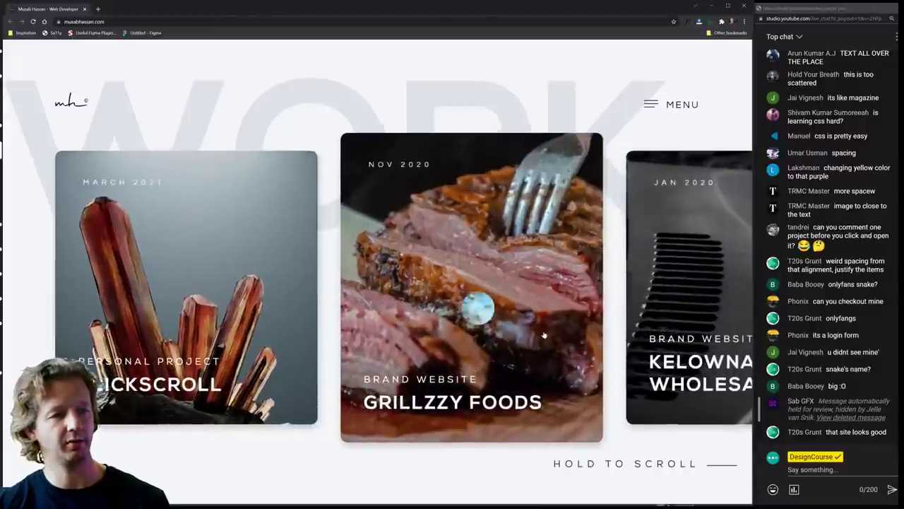
click(412, 325)
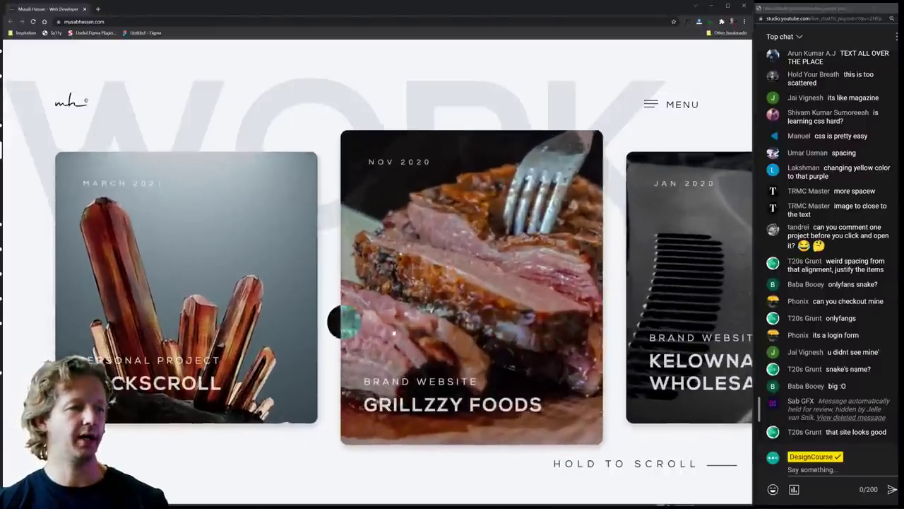
- Scroll on to the 'Hey, I'm' intro section with the developer's photo
scroll(484, 346, down, 3)
scroll(483, 345, up, 3)
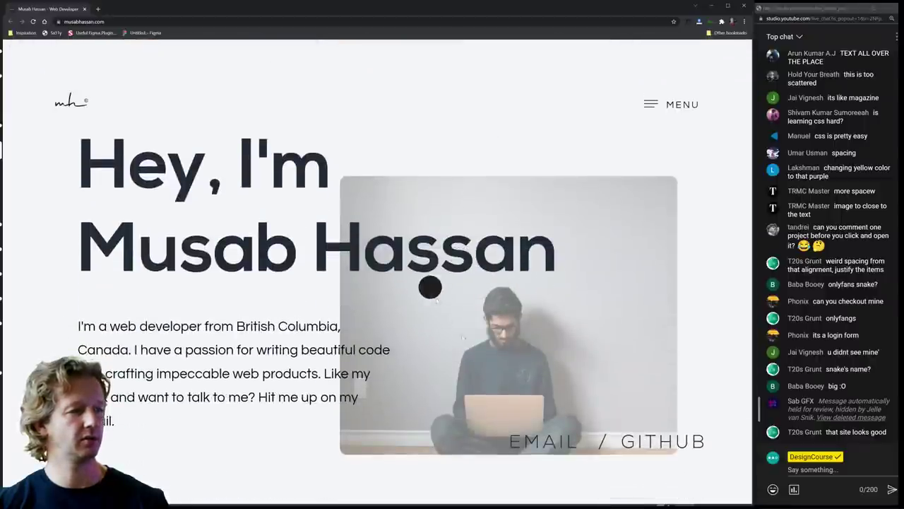
scroll(467, 341, up, 8)
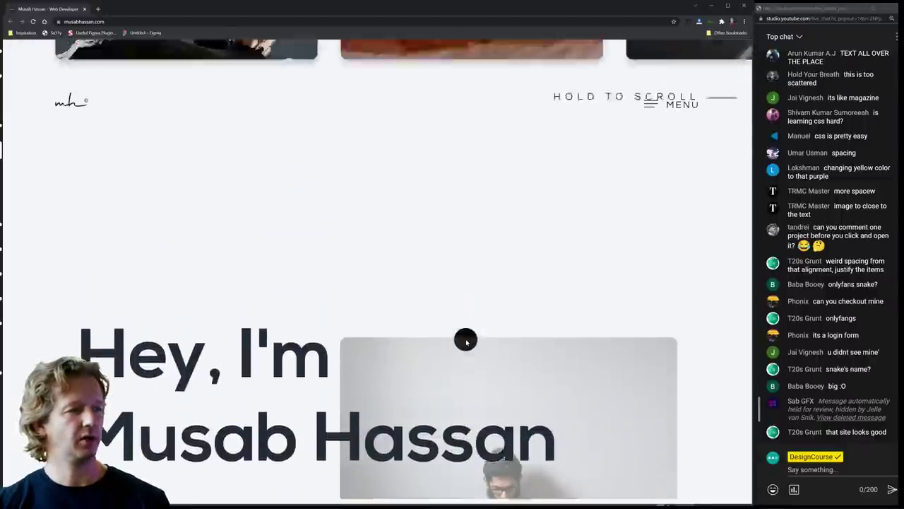
scroll(466, 340, up, 2)
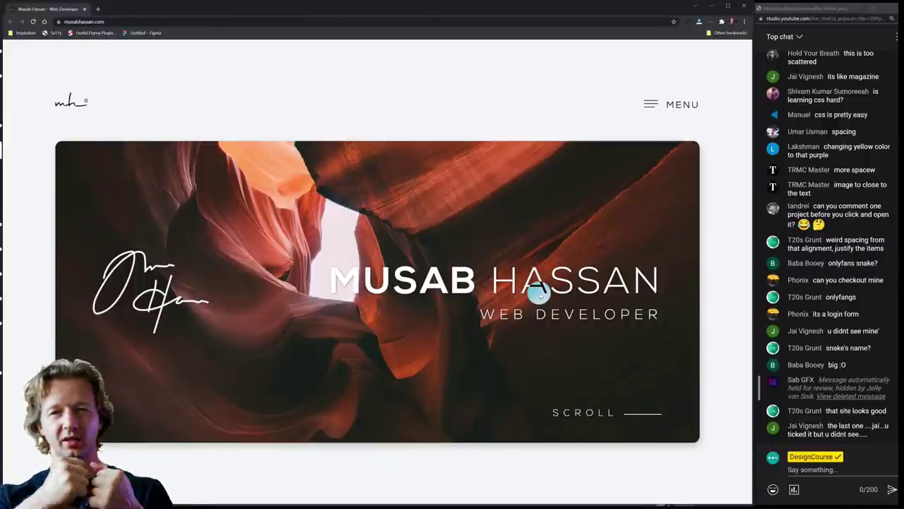
scroll(539, 291, down, 5)
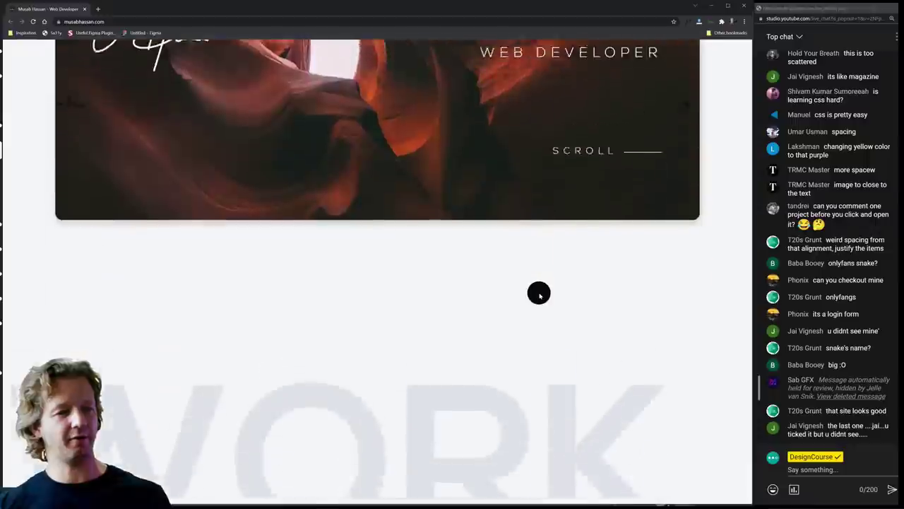
scroll(539, 293, down, 5)
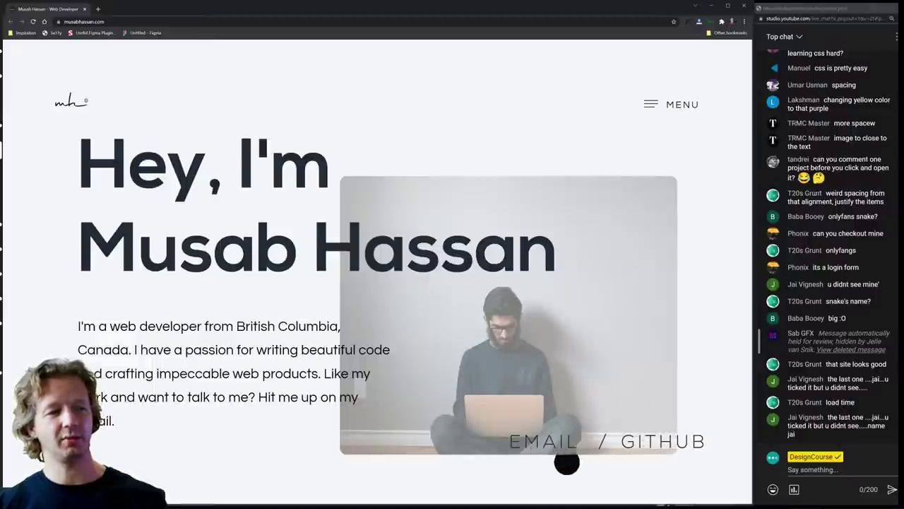
scroll(561, 399, down, 2)
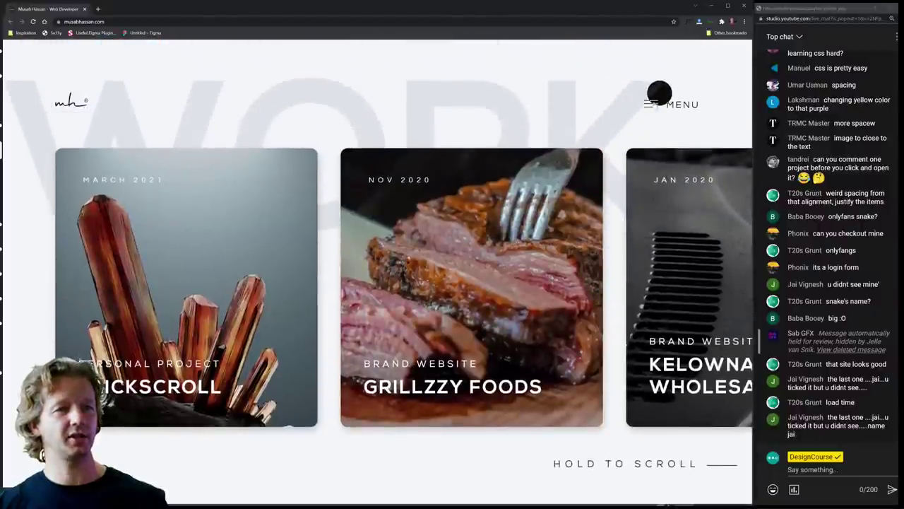
- Open and close the site's MENU overlay, then close the portfolio tab to return to Discord
click(678, 102)
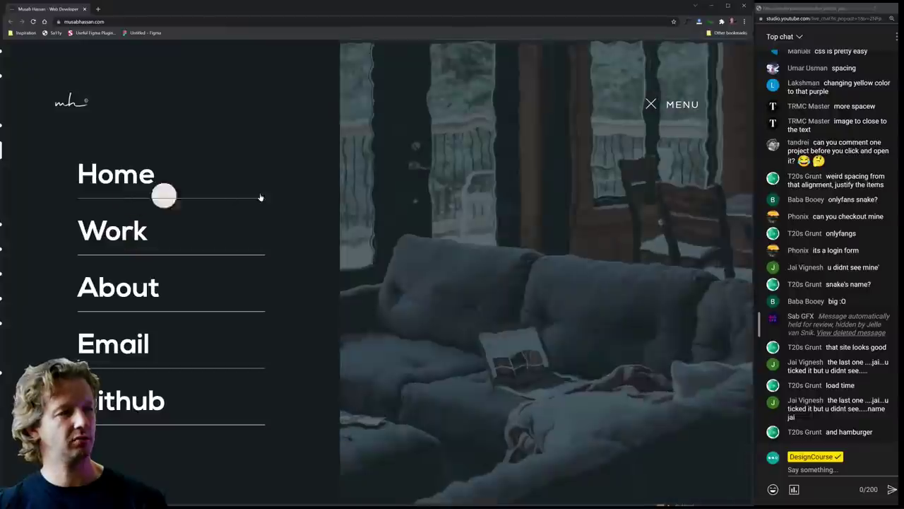
click(651, 105)
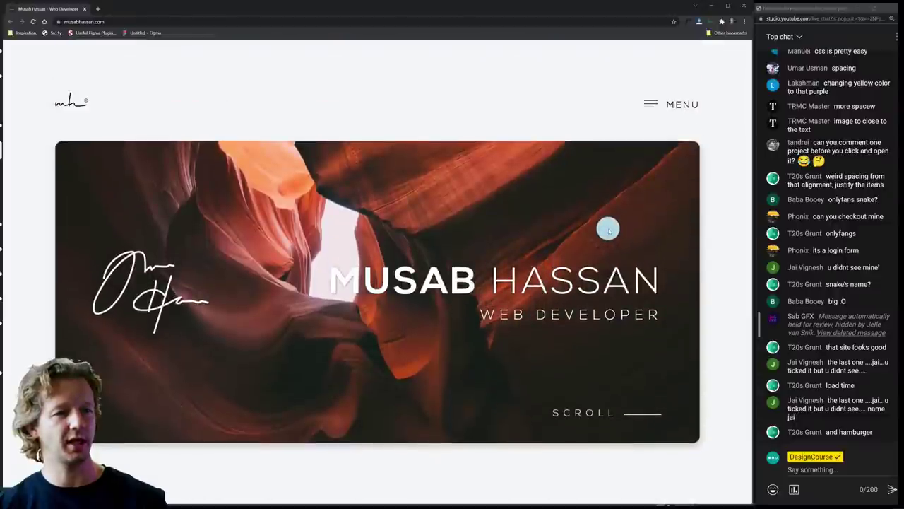
scroll(448, 177, down, 3)
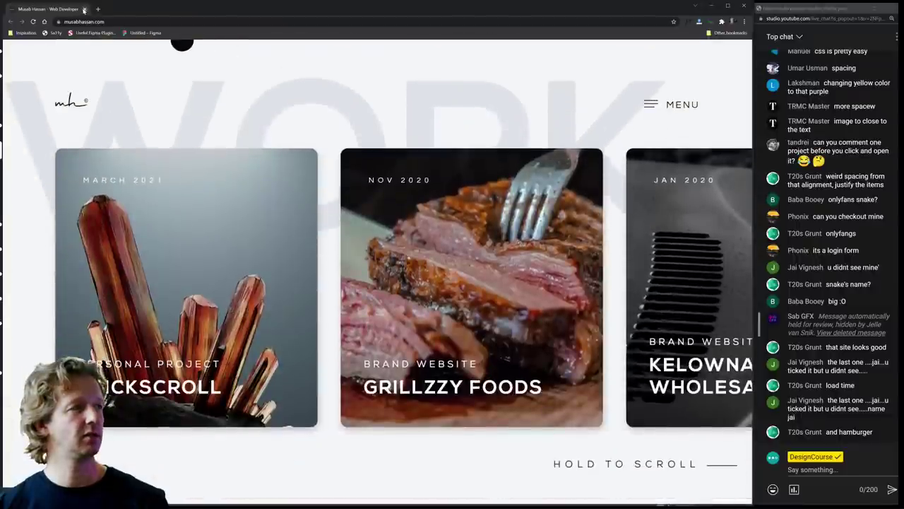
click(83, 9)
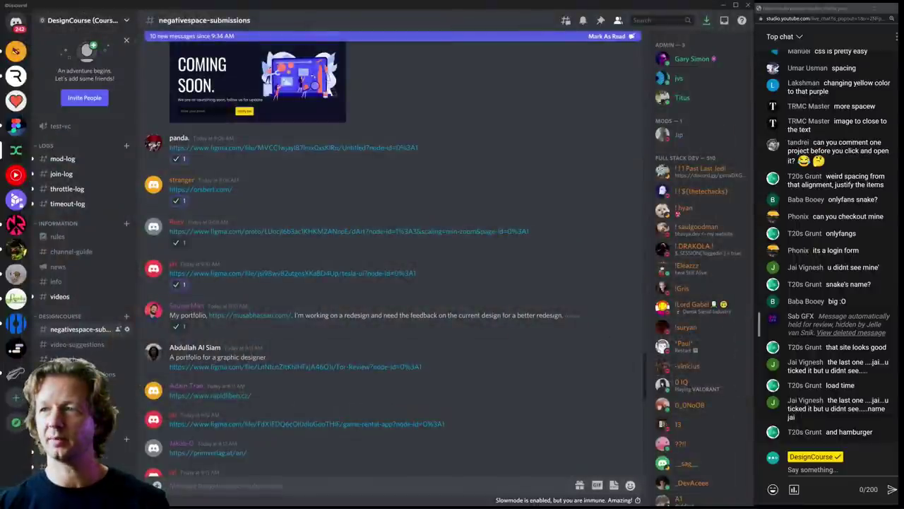
- Scroll to the 'A portfolio for a graphic designer' post and open its For Review Figma link
scroll(309, 257, up, 1)
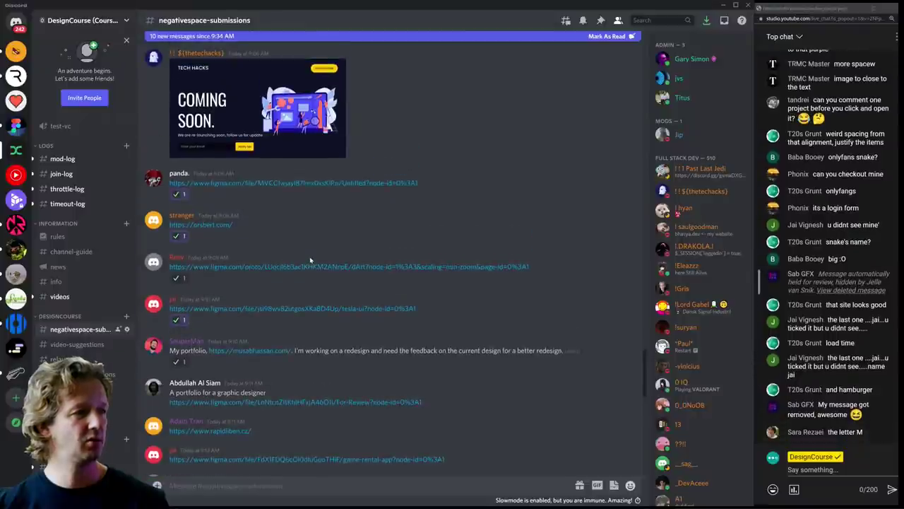
scroll(310, 260, up, 5)
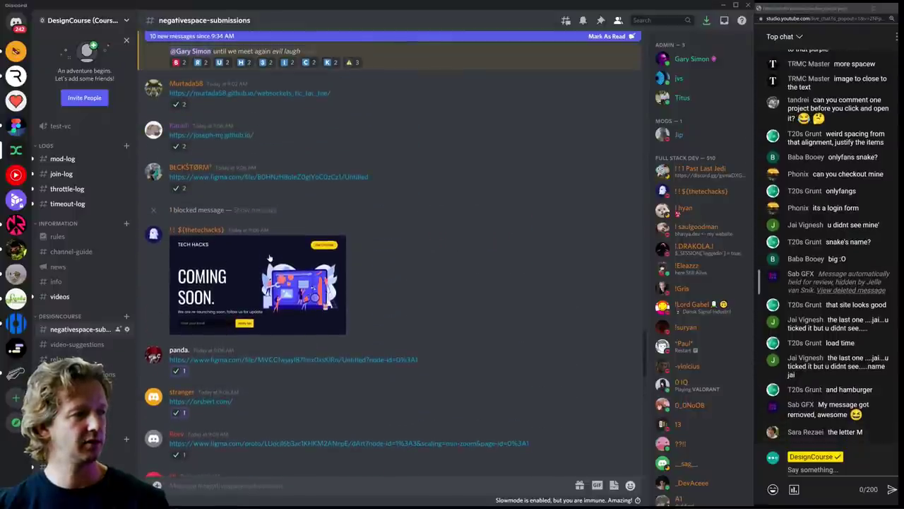
scroll(236, 252, up, 4)
scroll(283, 296, down, 12)
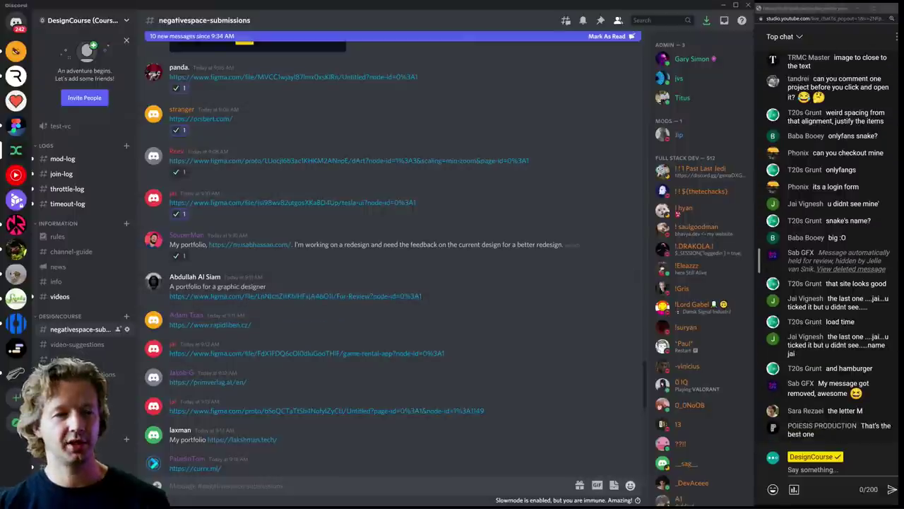
click(823, 270)
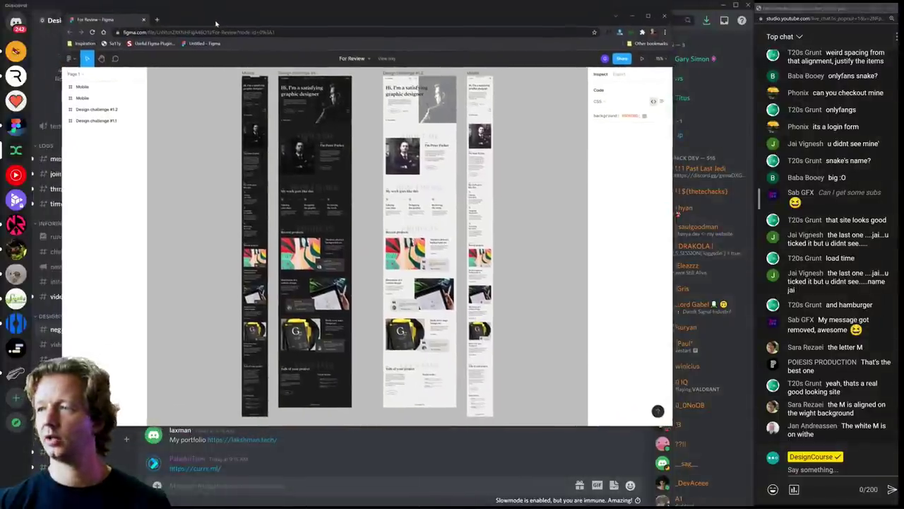
- Reposition and enlarge the Figma window, then zoom into the dark landing-page frame
drag(216, 24, 165, 15)
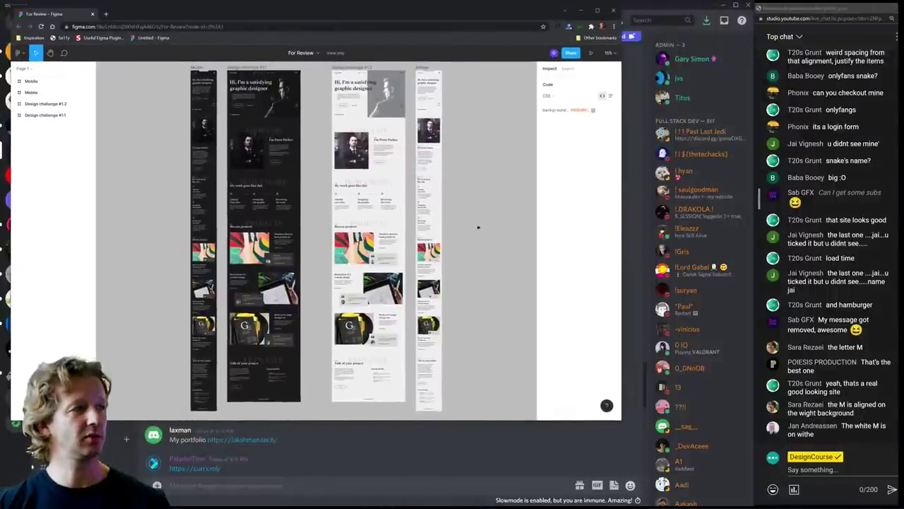
drag(620, 421, 751, 500)
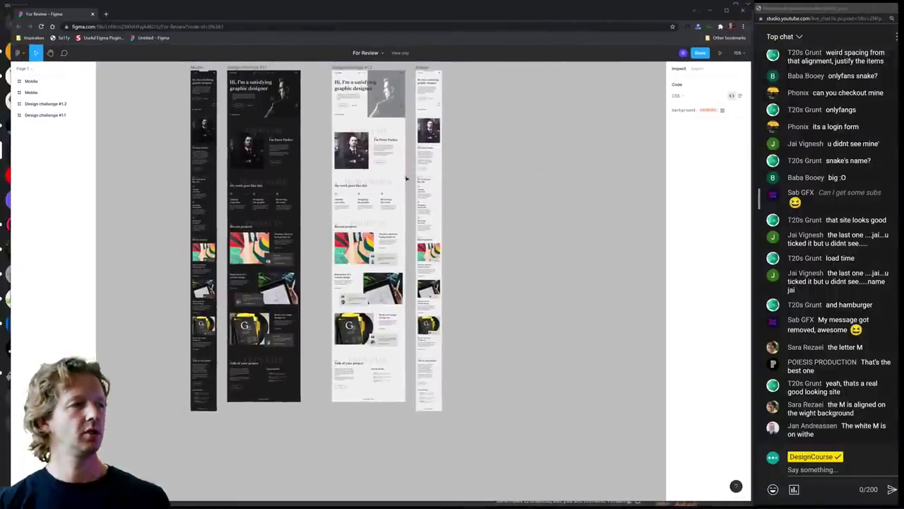
scroll(177, 95, up, 3)
scroll(194, 99, up, 6)
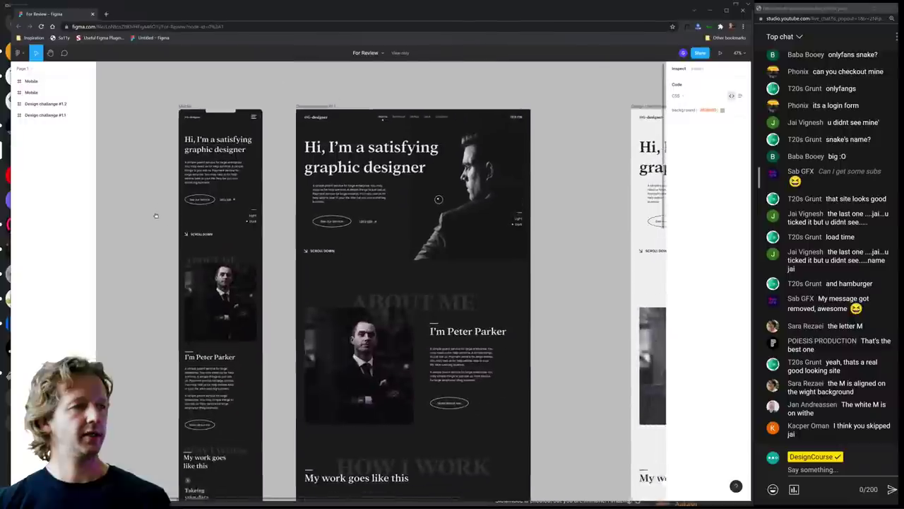
scroll(426, 187, up, 3)
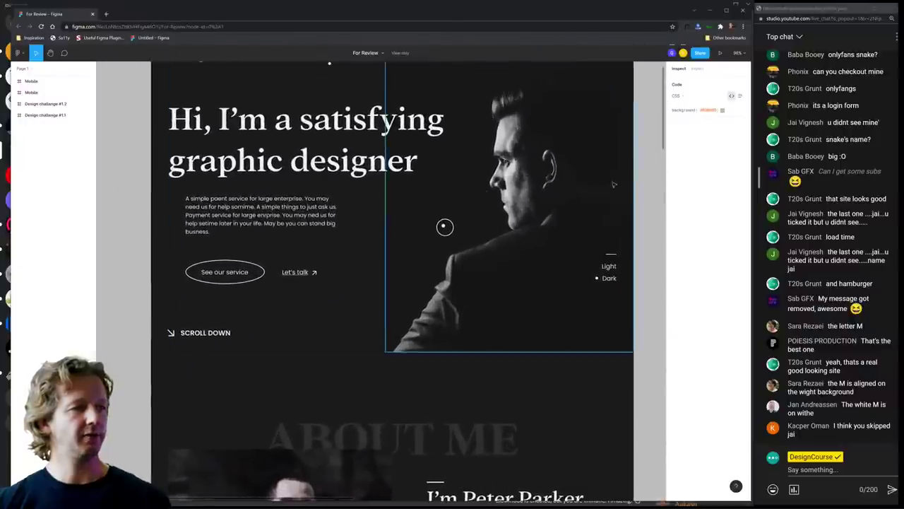
scroll(644, 209, up, 2)
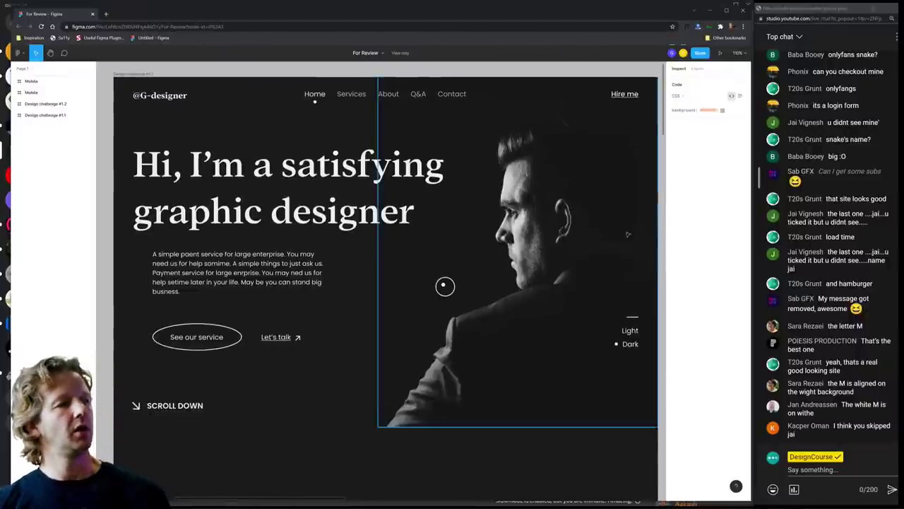
- Select the whole Design challenge #1.1 frame
click(319, 211)
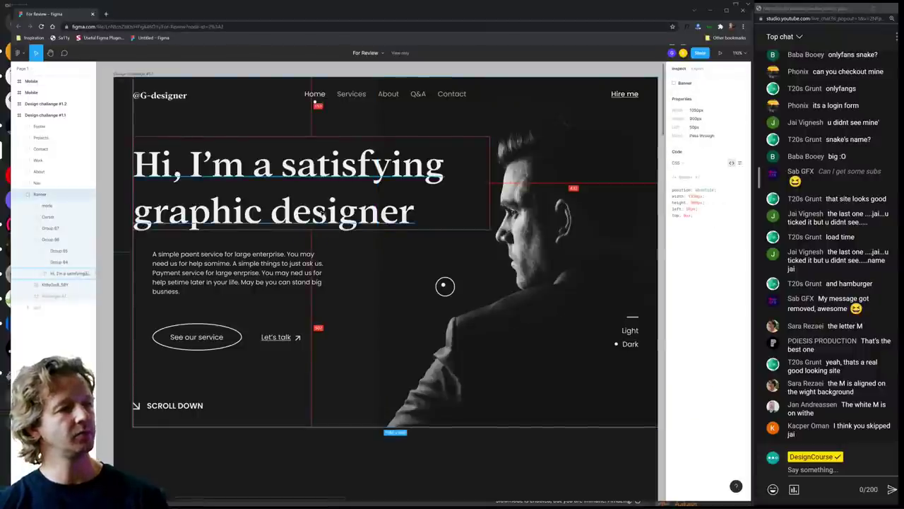
key(Escape)
scroll(233, 78, down, 3)
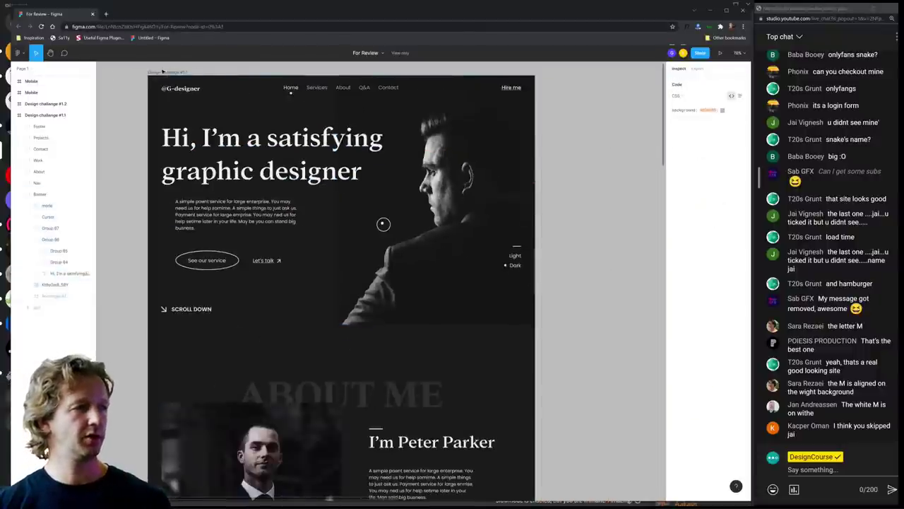
click(164, 72)
click(26, 54)
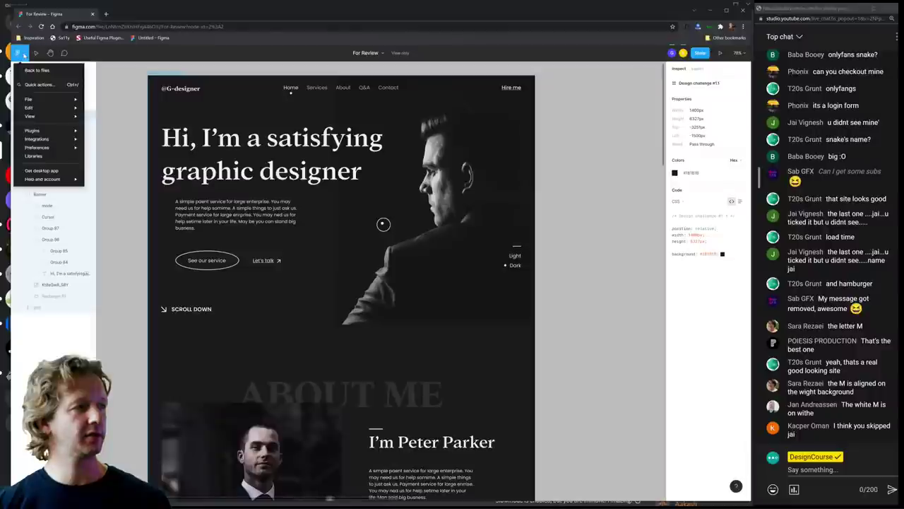
- Create a new design file and paste the copied frame into it with Ctrl+V
mouse_move(34, 103)
click(129, 103)
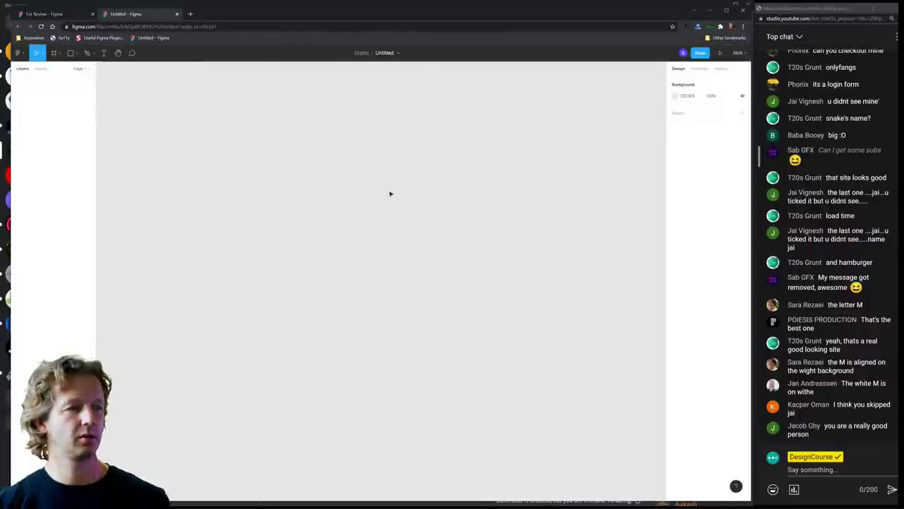
key(ctrl+v)
scroll(422, 118, up, 5)
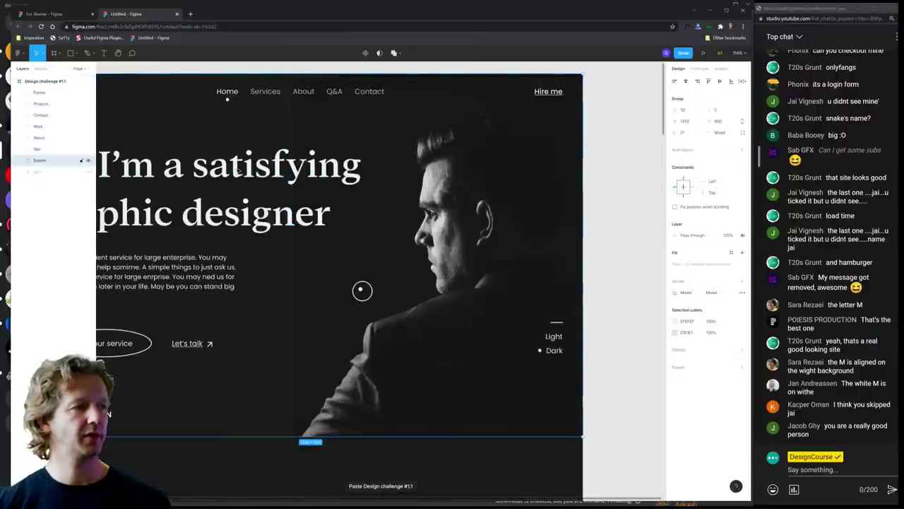
- Ungroup the Banner group in the pasted landing page
click(251, 191)
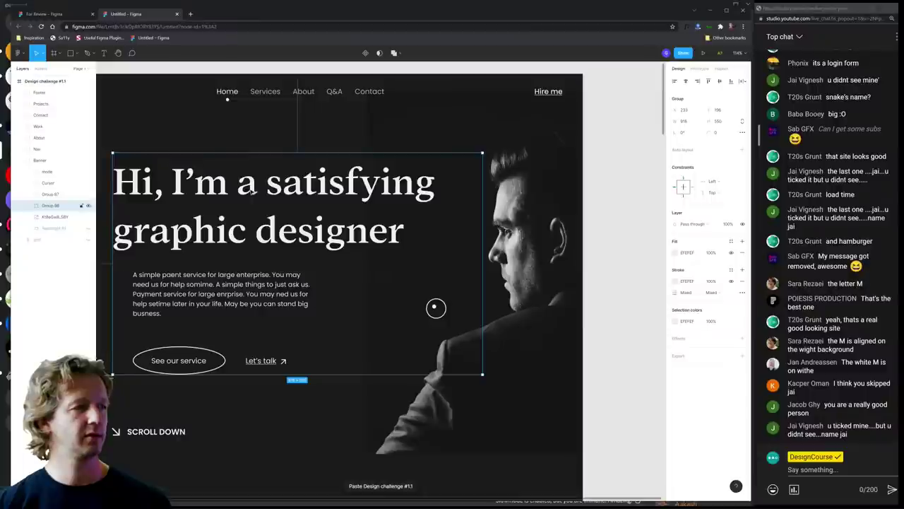
click(252, 135)
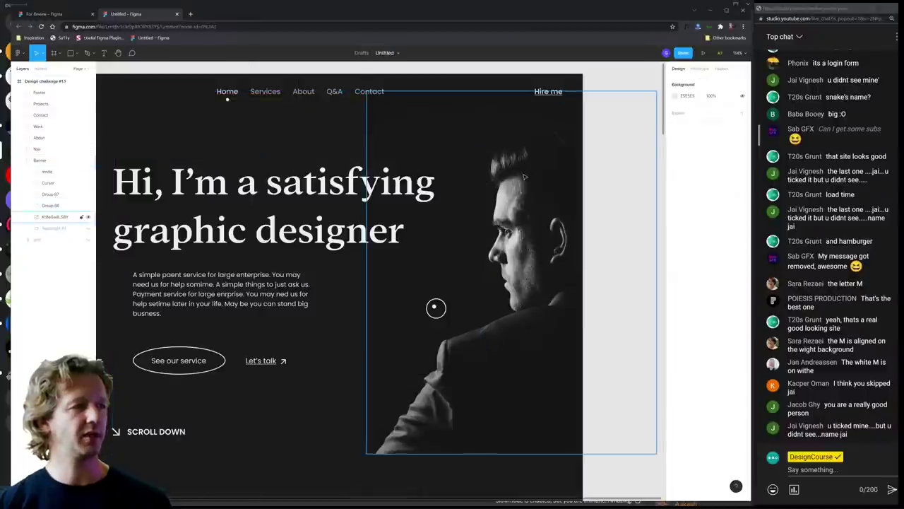
scroll(525, 177, down, 3)
click(549, 192)
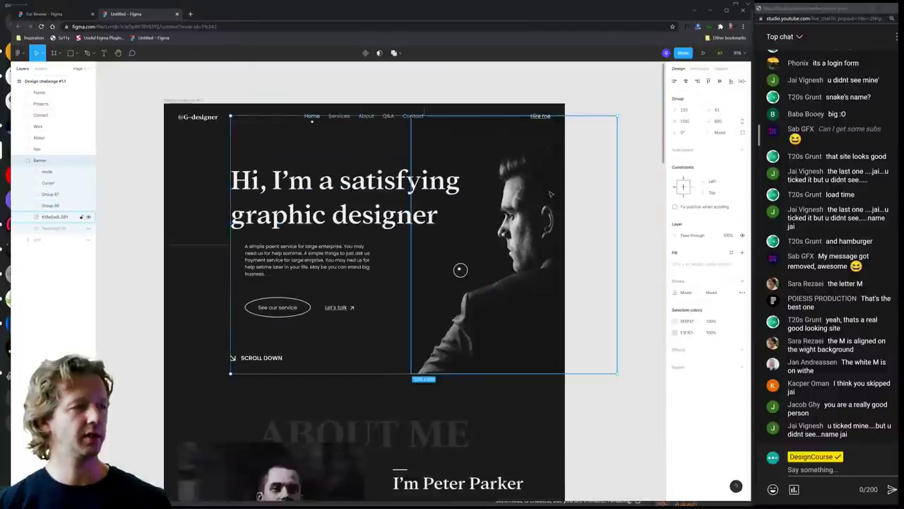
click(593, 191)
click(388, 172)
right_click(389, 171)
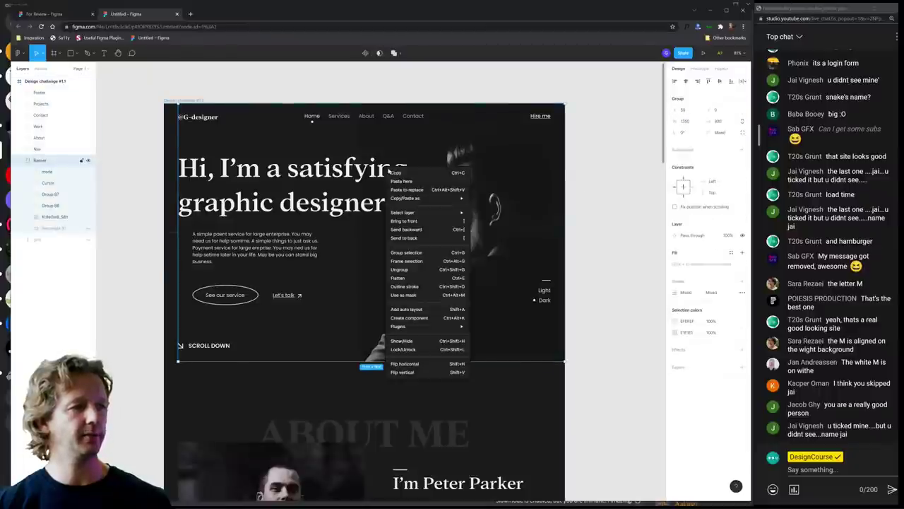
click(399, 269)
- Ungroup the headline block Group 66 and select the heading text
click(237, 188)
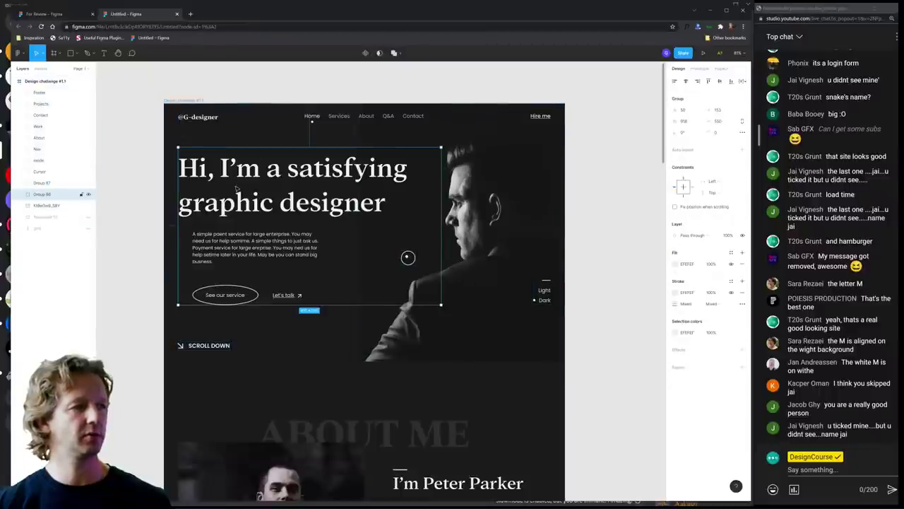
right_click(254, 182)
click(277, 285)
click(130, 176)
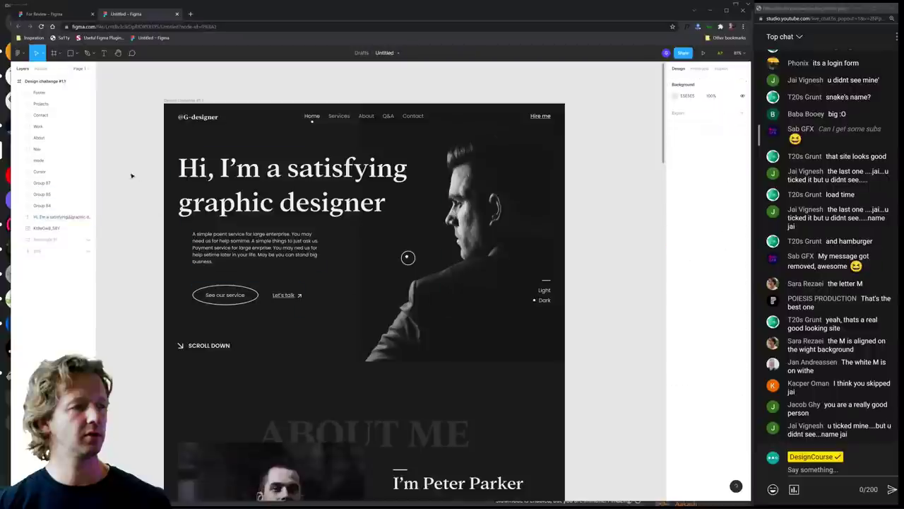
click(238, 198)
- Move the heading and paragraph slightly right and down
drag(228, 196, 251, 207)
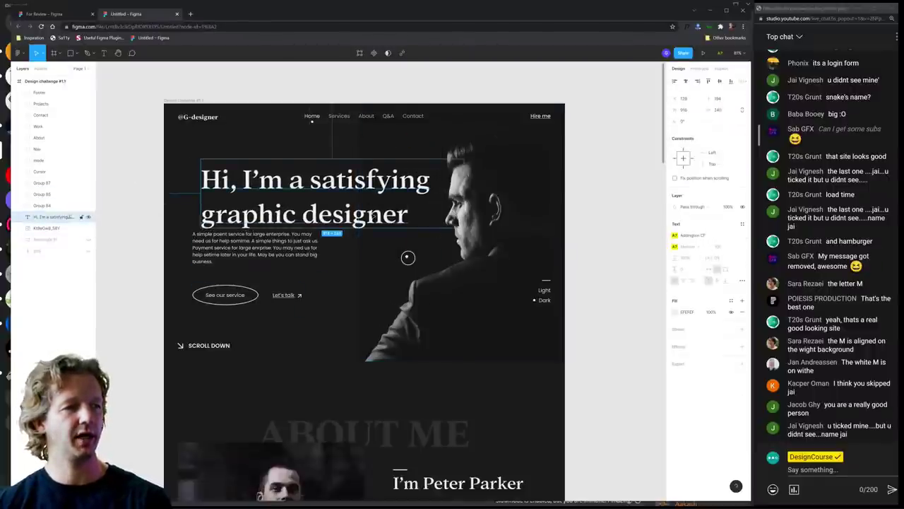
drag(400, 218, 399, 221)
drag(287, 240, 298, 251)
click(281, 202)
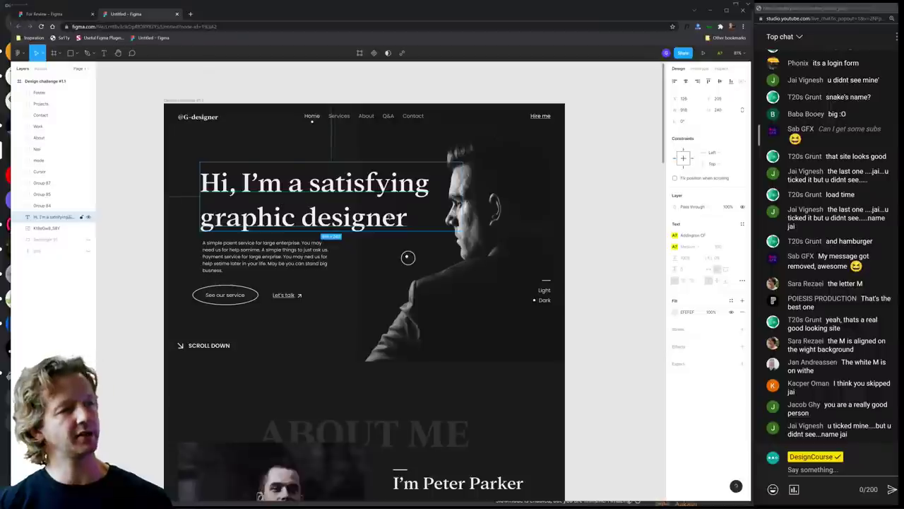
- Check the heading's font family list without changing the font
click(705, 237)
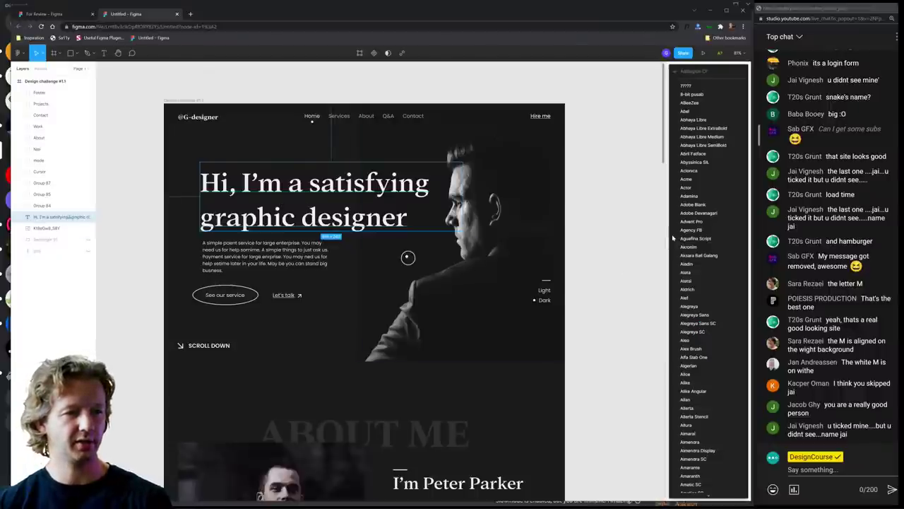
click(658, 250)
click(696, 235)
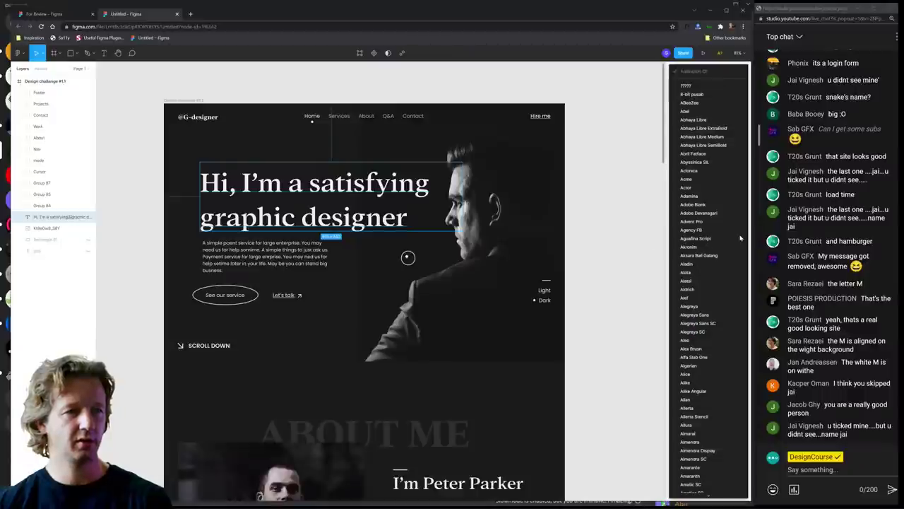
click(650, 247)
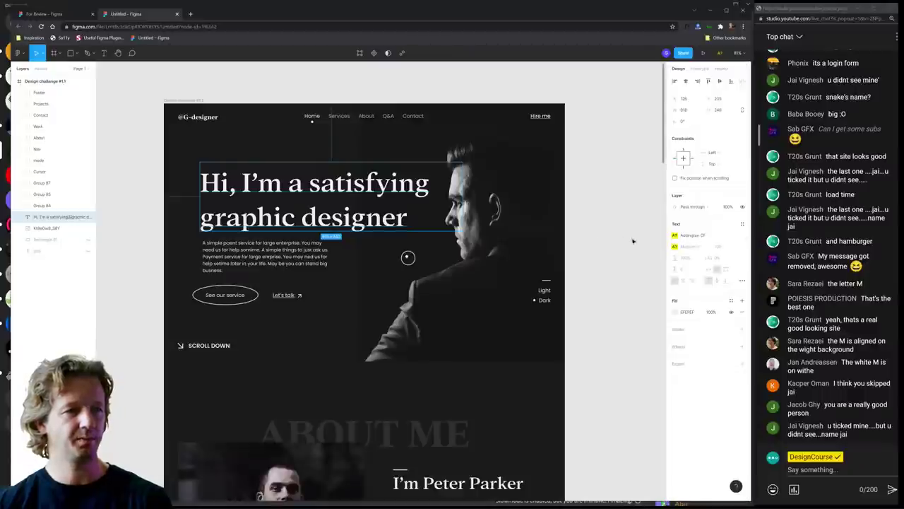
- Shift the heading left to align with the paragraph, then check the paragraph and See our service button
double_click(251, 201)
mouse_move(250, 201)
mouse_down()
mouse_move(233, 196)
mouse_move(259, 200)
mouse_up()
double_click(233, 204)
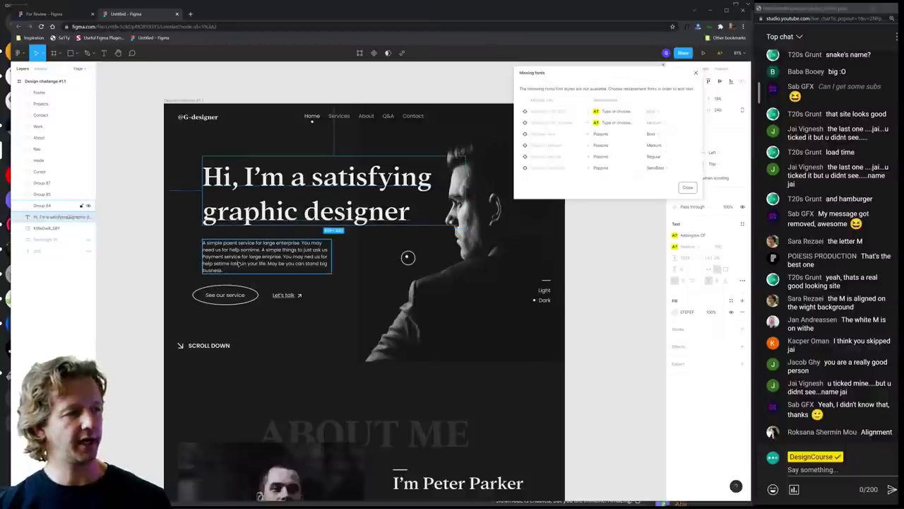
click(238, 263)
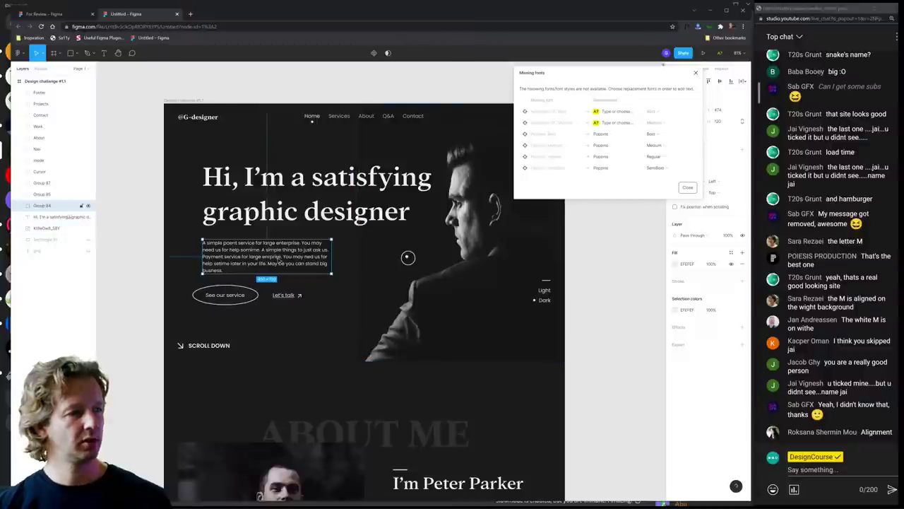
click(244, 295)
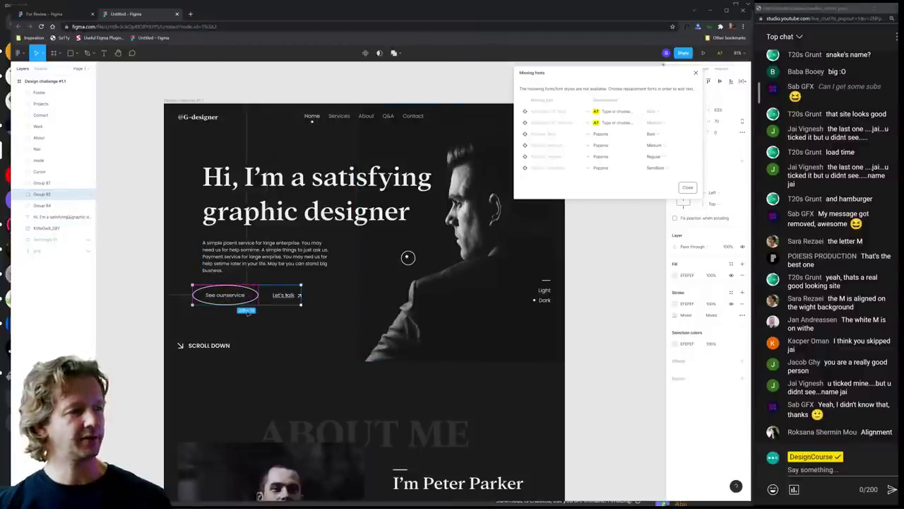
key(Escape)
- Dismiss the Missing fonts notice in the Untitled draft
scroll(233, 303, up, 5)
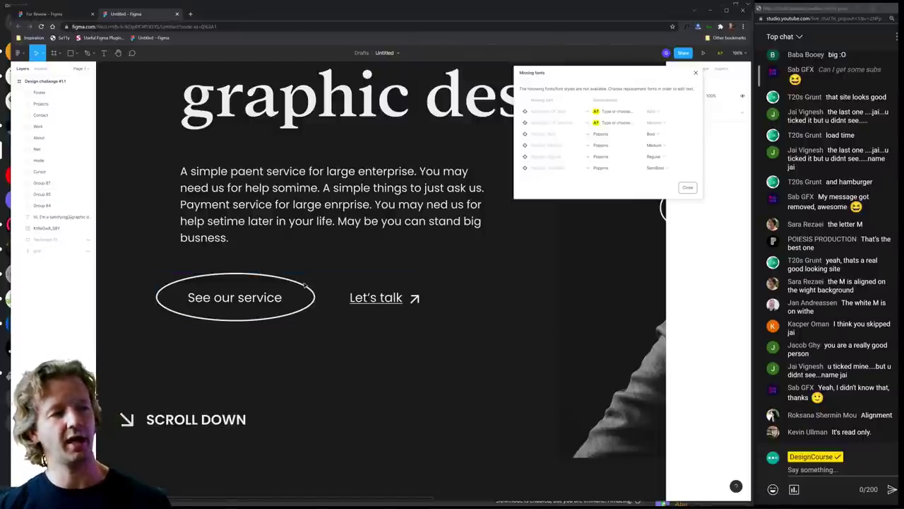
scroll(304, 289, down, 5)
scroll(314, 282, down, 5)
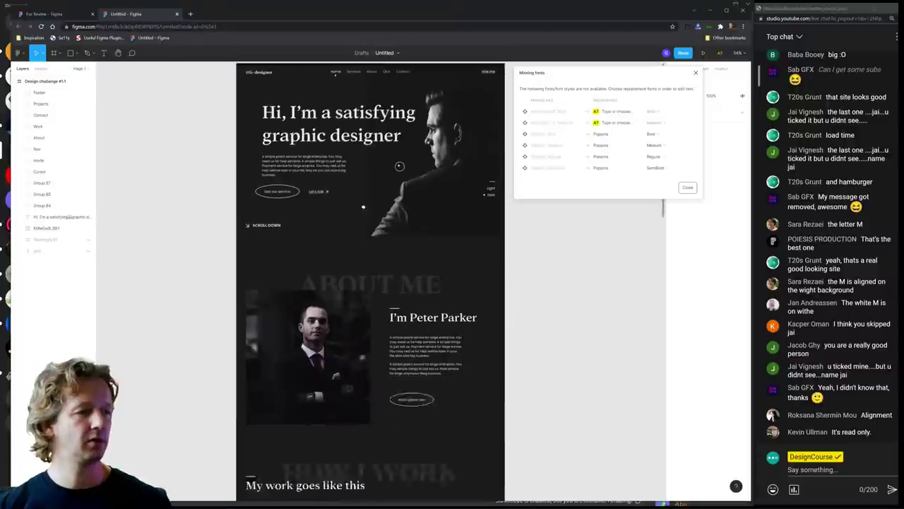
scroll(326, 280, up, 4)
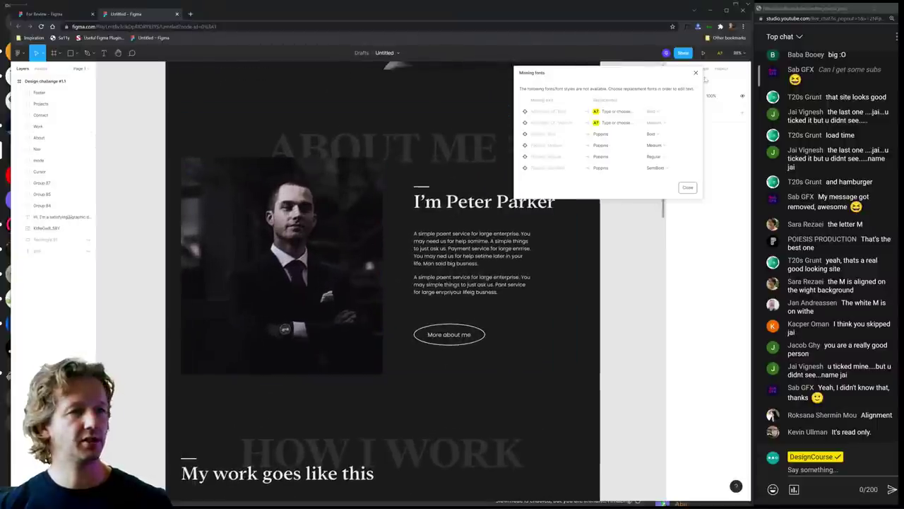
click(697, 74)
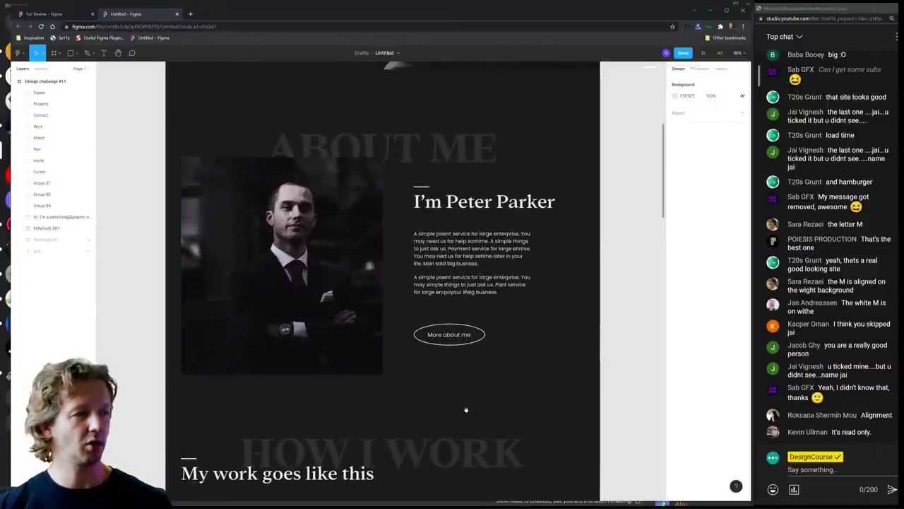
scroll(466, 410, down, 5)
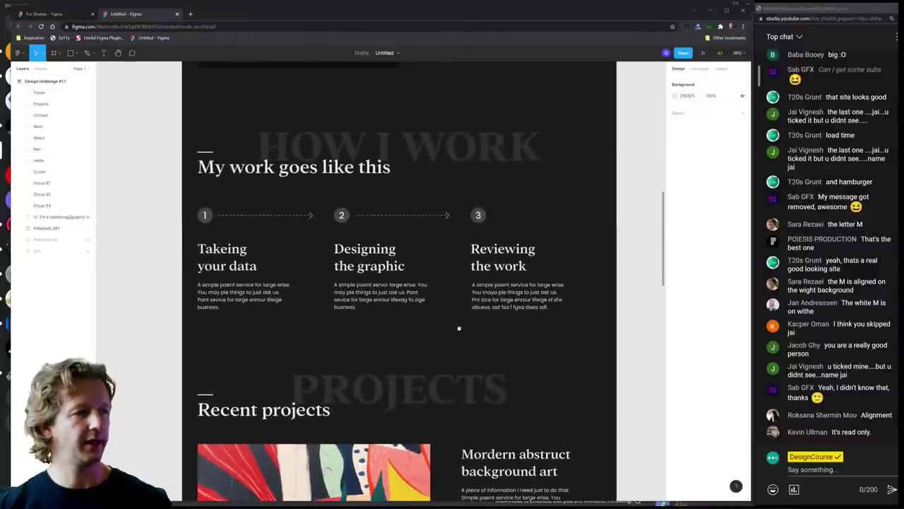
- Nudge the Work group, undo the move with Ctrl+Z, and close the Untitled file
drag(222, 165, 242, 167)
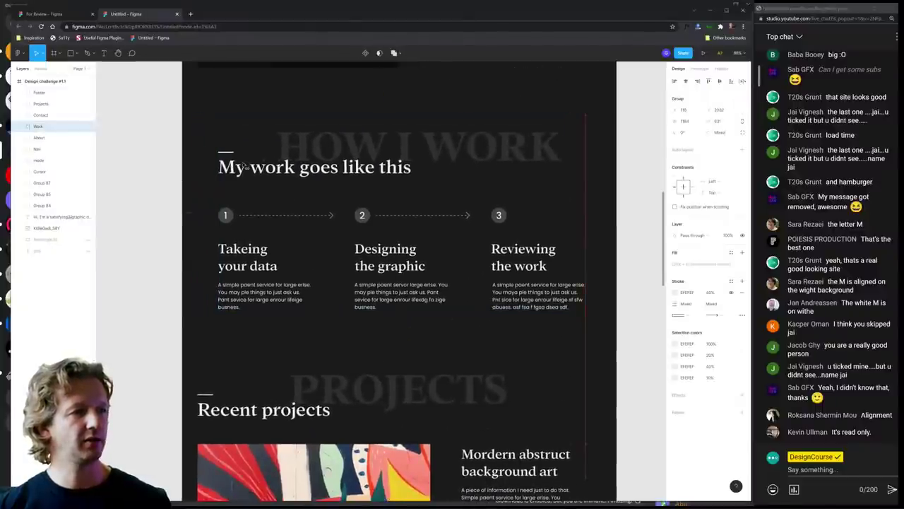
click(527, 215)
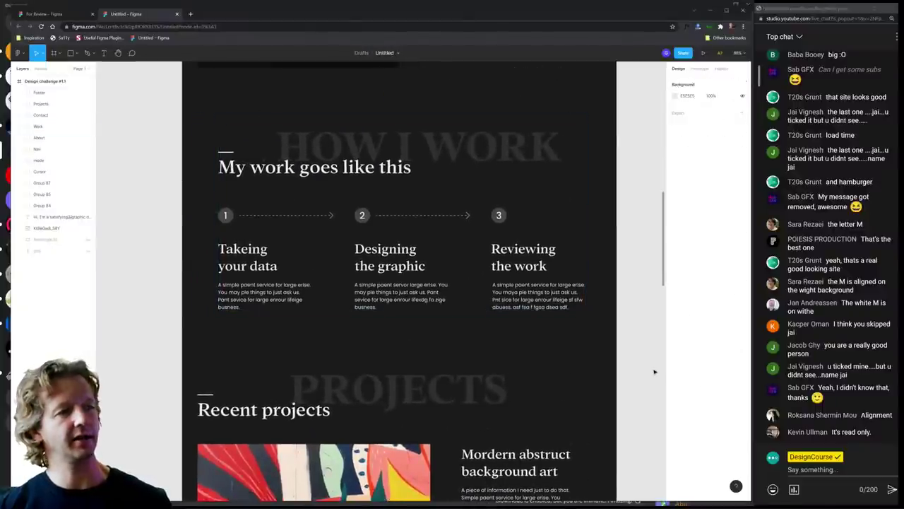
key(ctrl+z)
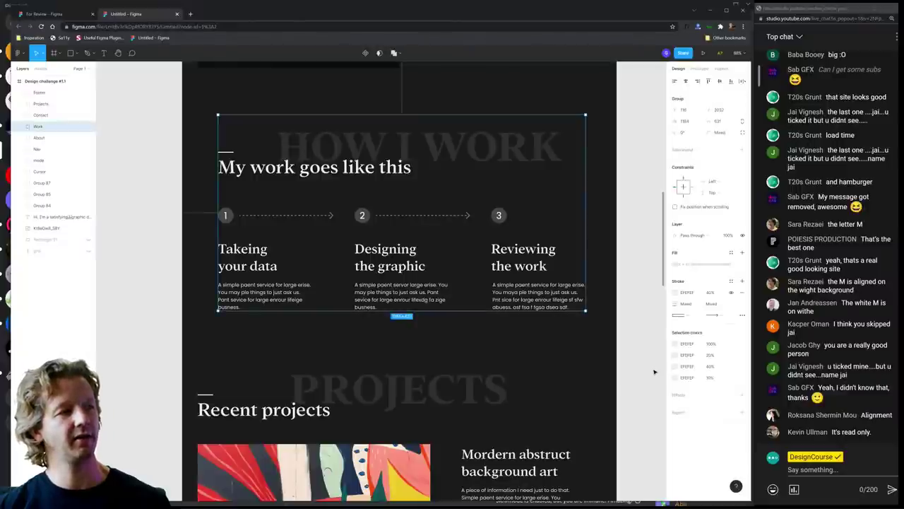
key(ctrl+z)
drag(390, 164, 401, 165)
click(621, 253)
scroll(626, 360, down, 3)
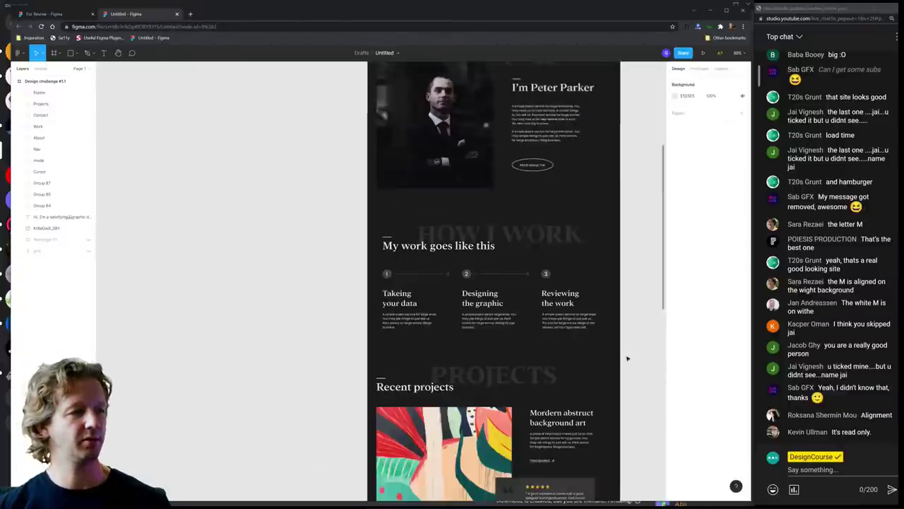
click(179, 14)
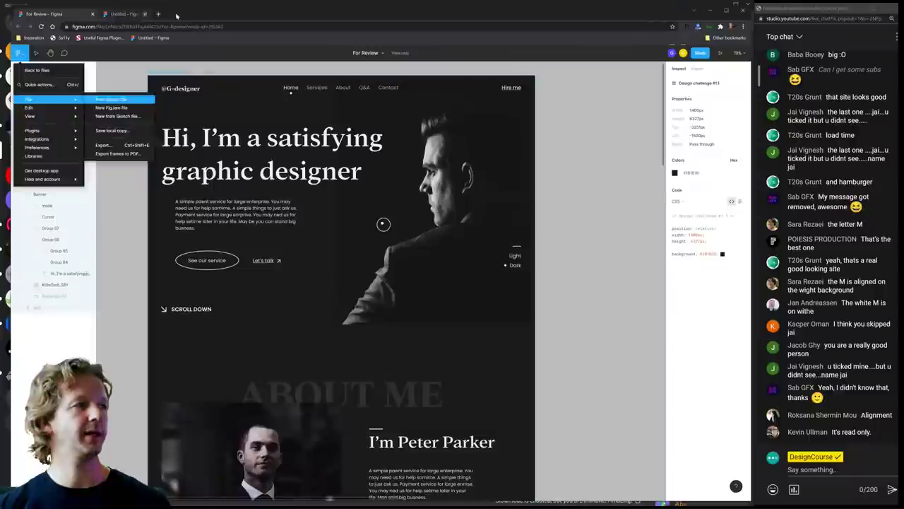
- Bring up the DesignCourse browser window and move it to the left side of the screen
click(92, 14)
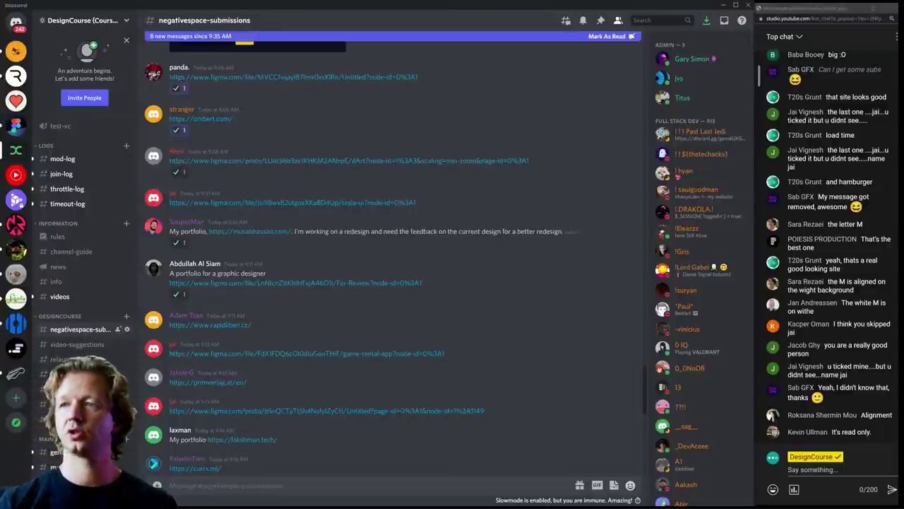
key(alt+Tab)
drag(280, 41, 134, 14)
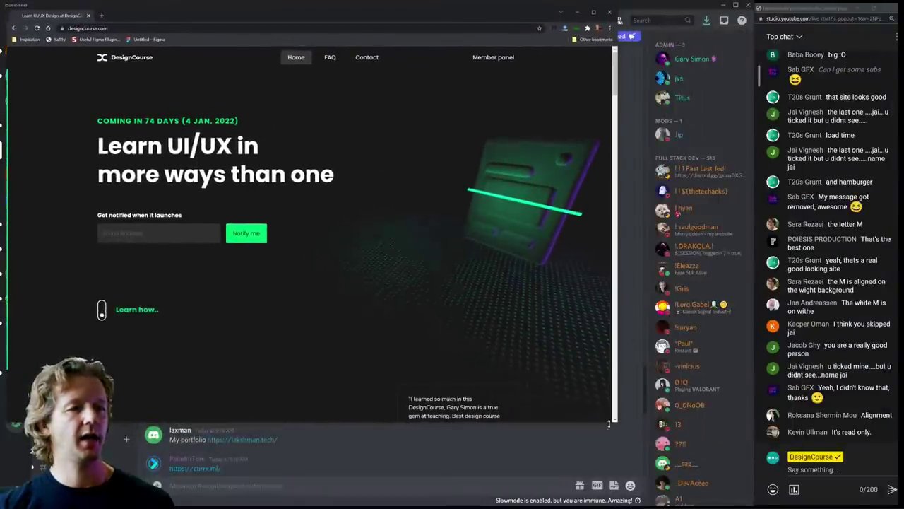
- Enlarge the browser and highlight the 'Learn UI/UX' heading and the 4 JAN, 2022 launch date
drag(617, 422, 748, 504)
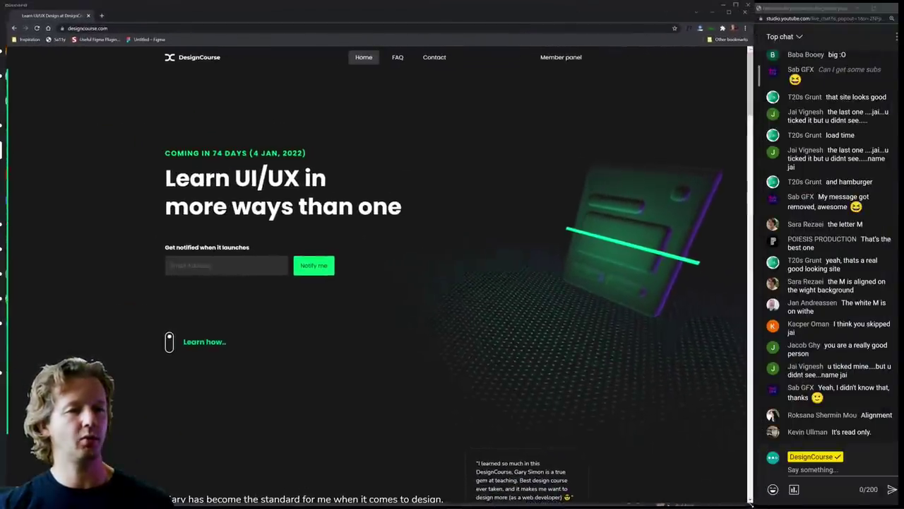
drag(166, 178, 429, 208)
click(436, 208)
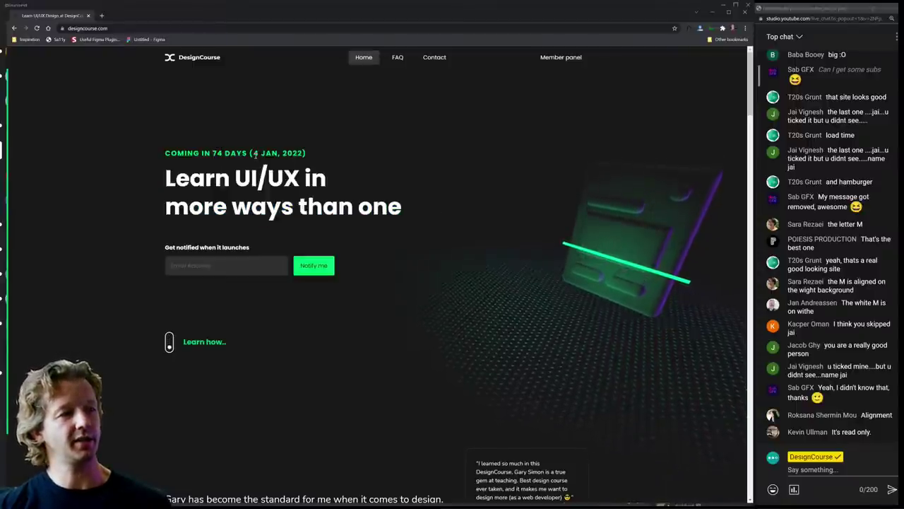
drag(252, 153, 304, 153)
click(311, 154)
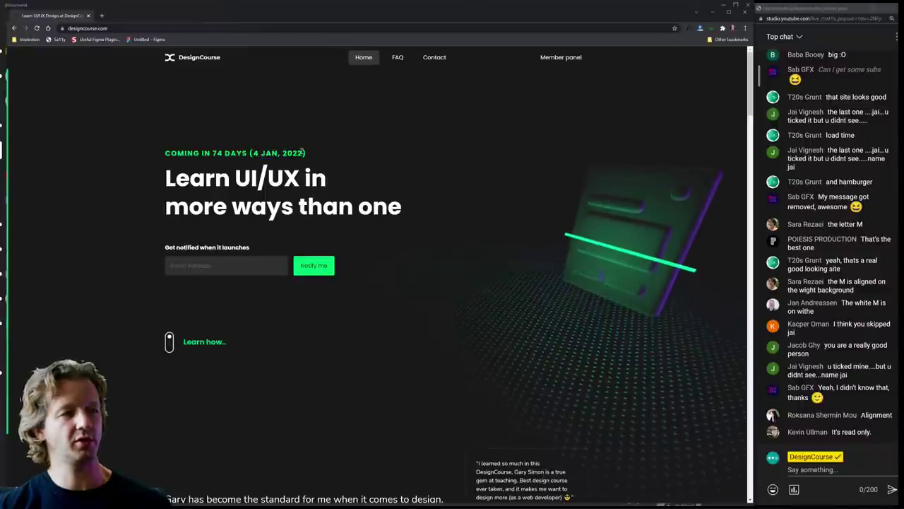
- Append /a to the DesignCourse URL to open the course dashboard
click(279, 28)
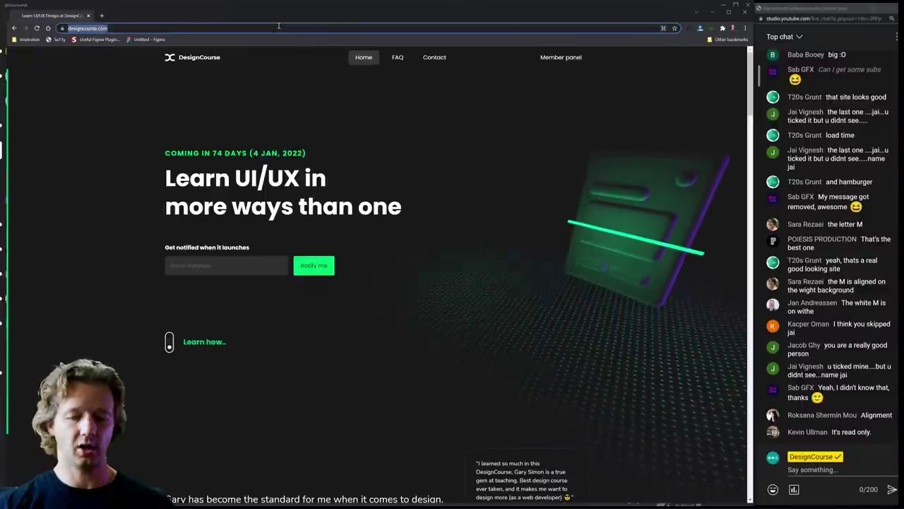
key(End)
text(/a)
key(Return)
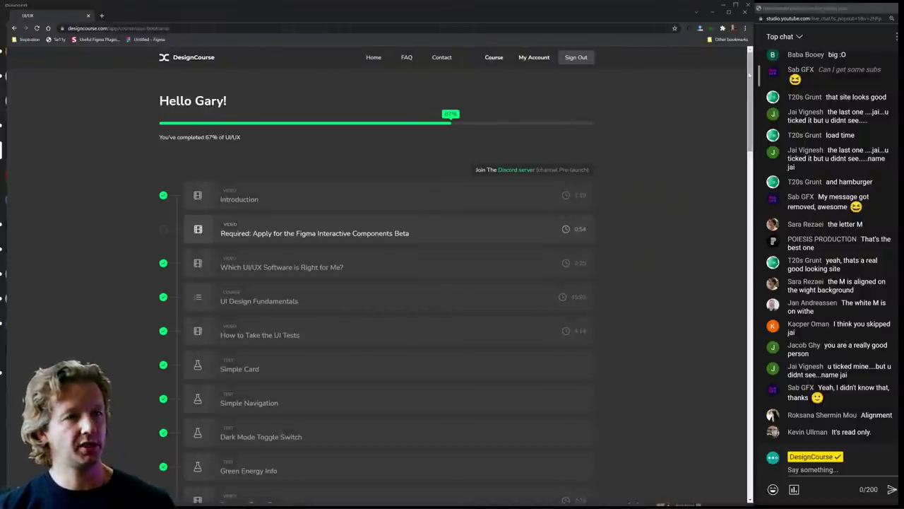
- Scroll through the dashboard's lesson list, then switch back to Discord
drag(750, 84, 746, 424)
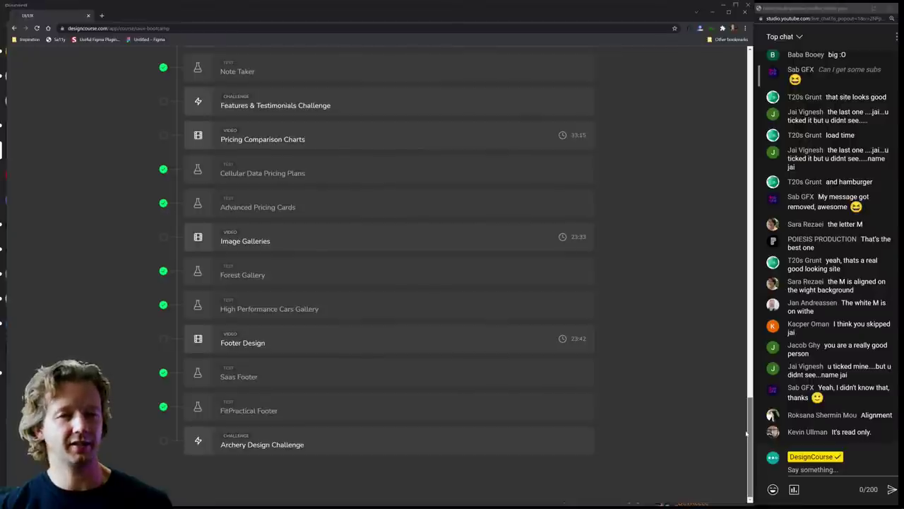
drag(749, 429, 744, 417)
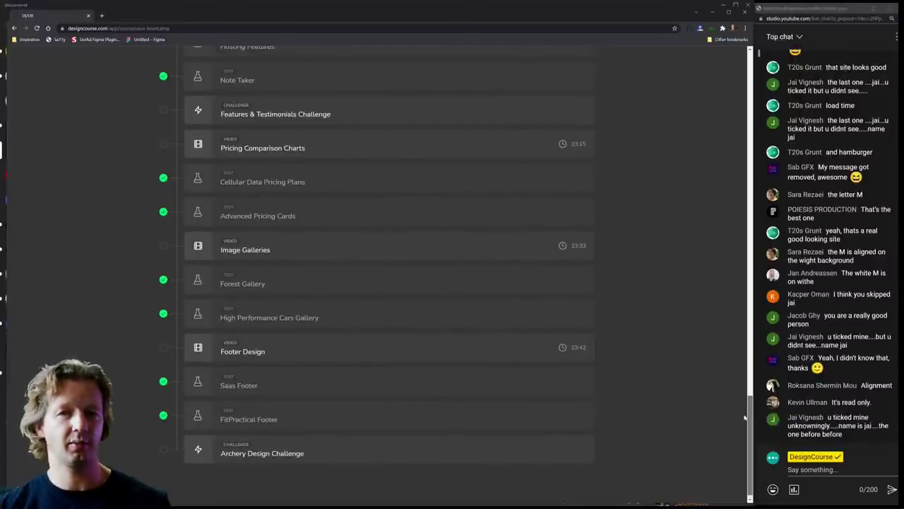
scroll(743, 417, up, 1)
drag(742, 417, 746, 83)
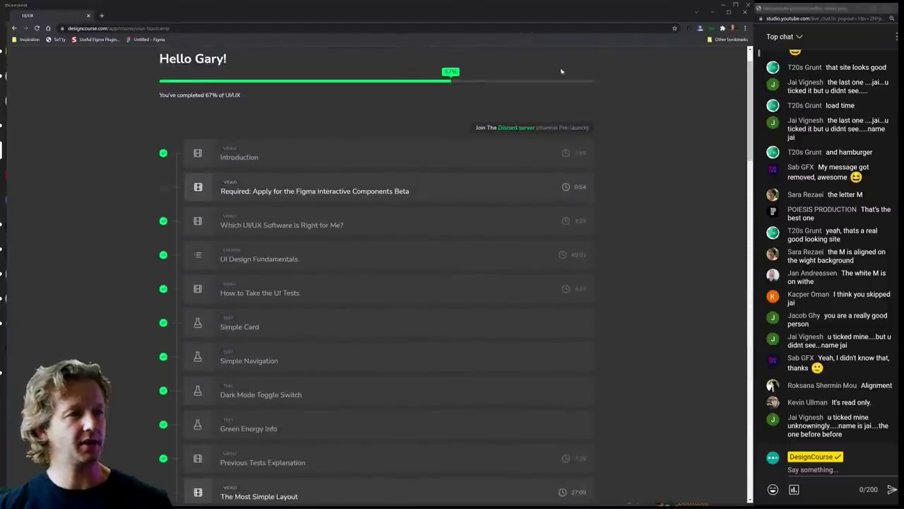
key(alt+Tab)
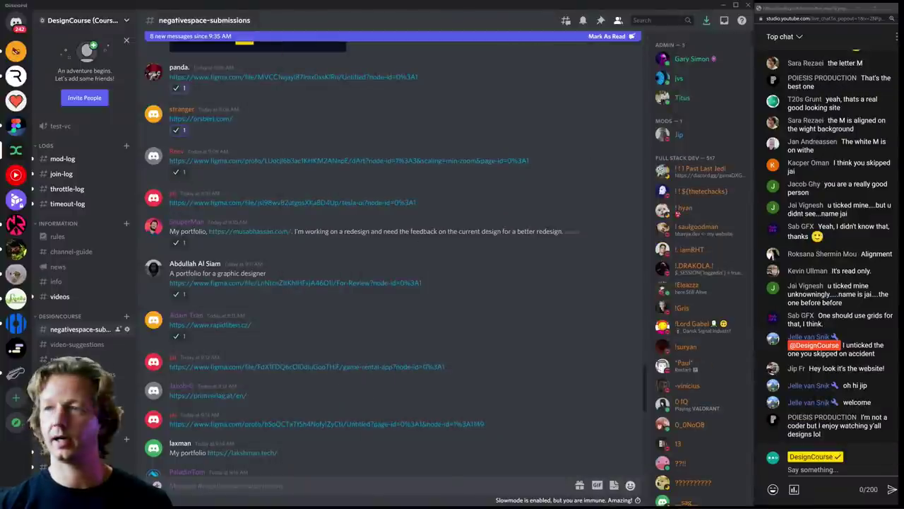
- Scroll up the channel and move the tesla ui Figma window to the screen's left side
scroll(353, 278, up, 1)
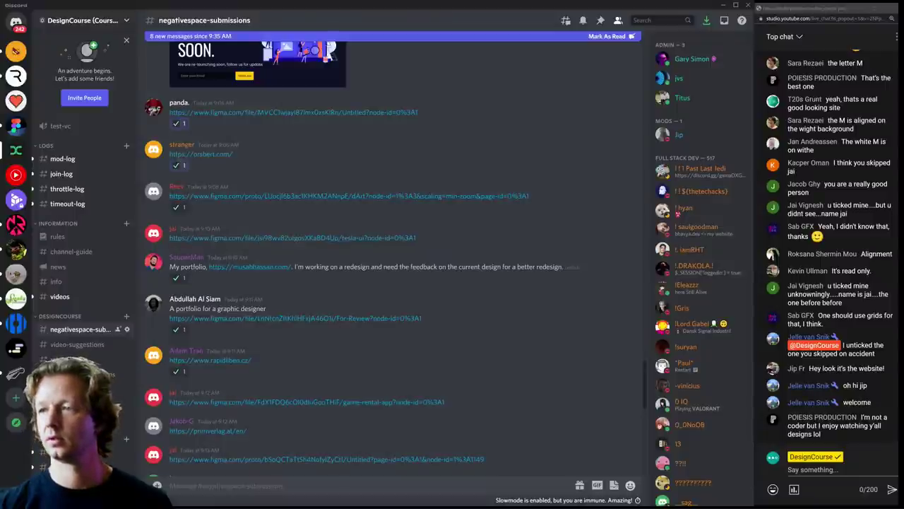
drag(903, 9, 215, 10)
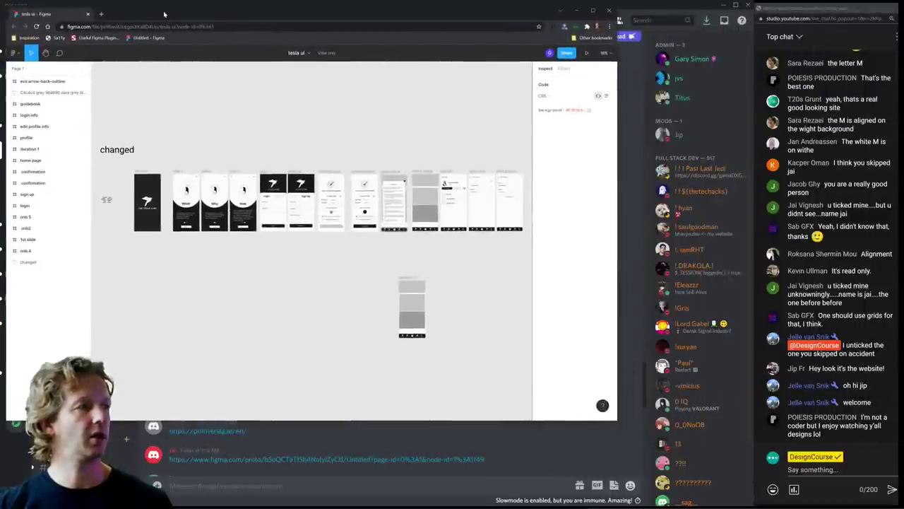
- Enlarge Figma, zoom onto the Tesla screens and present the tesla ui prototype from slide 1
drag(616, 420, 756, 504)
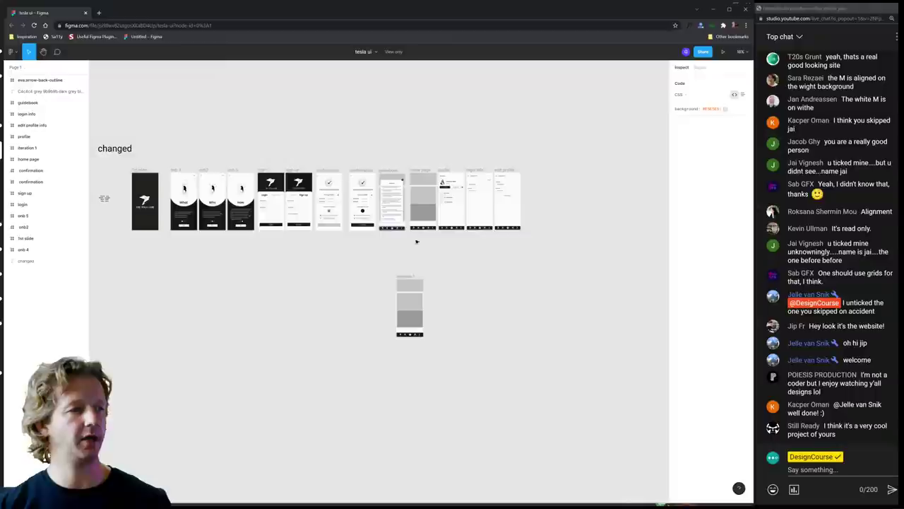
drag(233, 124, 282, 133)
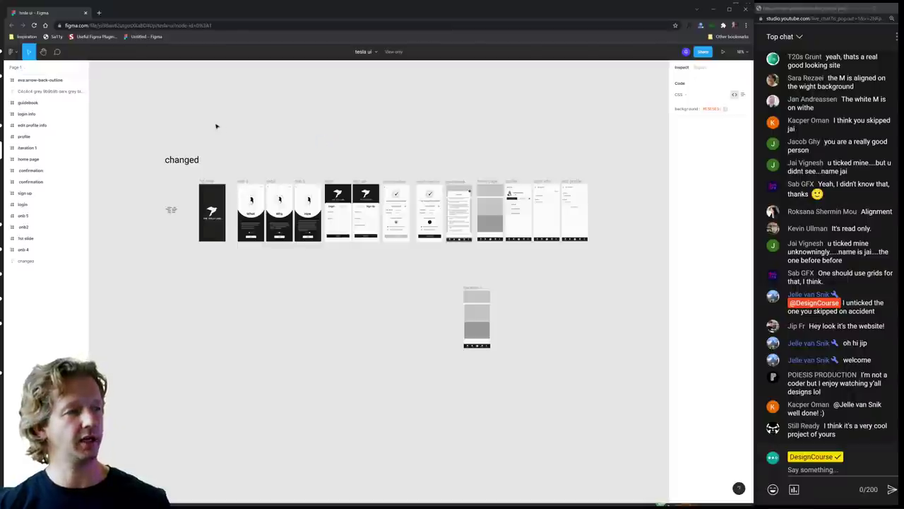
ctrl+scroll(178, 203, up, 3)
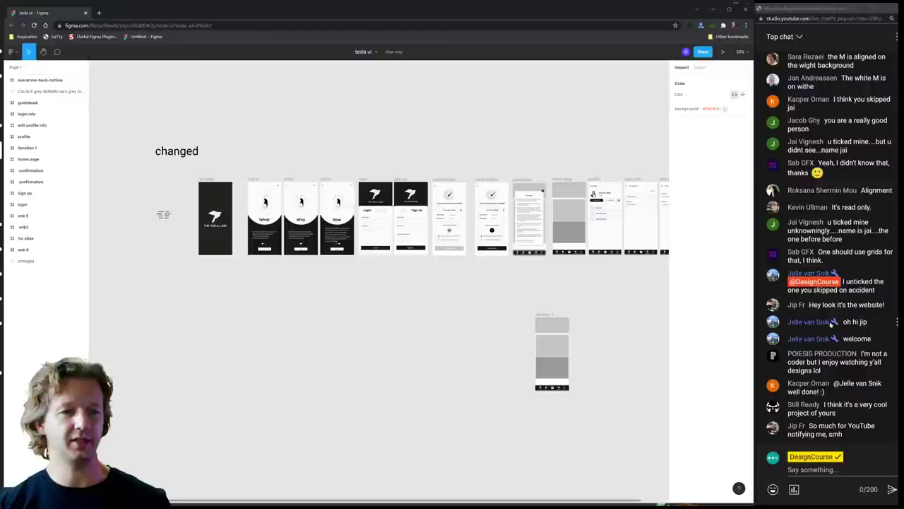
scroll(312, 134, up, 5)
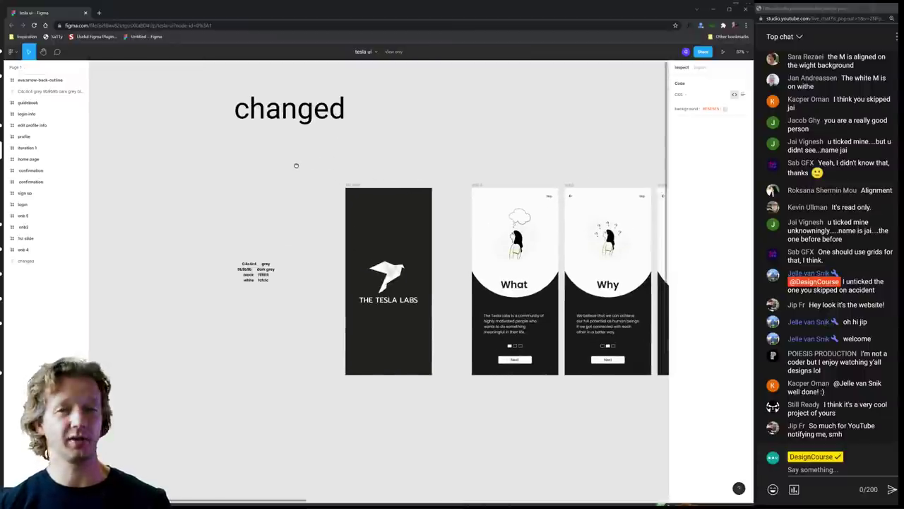
scroll(290, 155, up, 4)
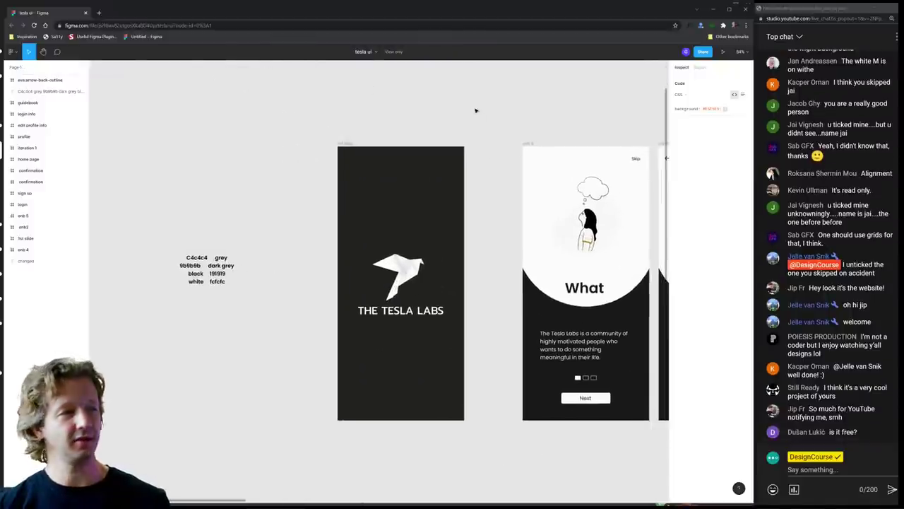
scroll(431, 126, right, 2)
scroll(354, 126, up, 1)
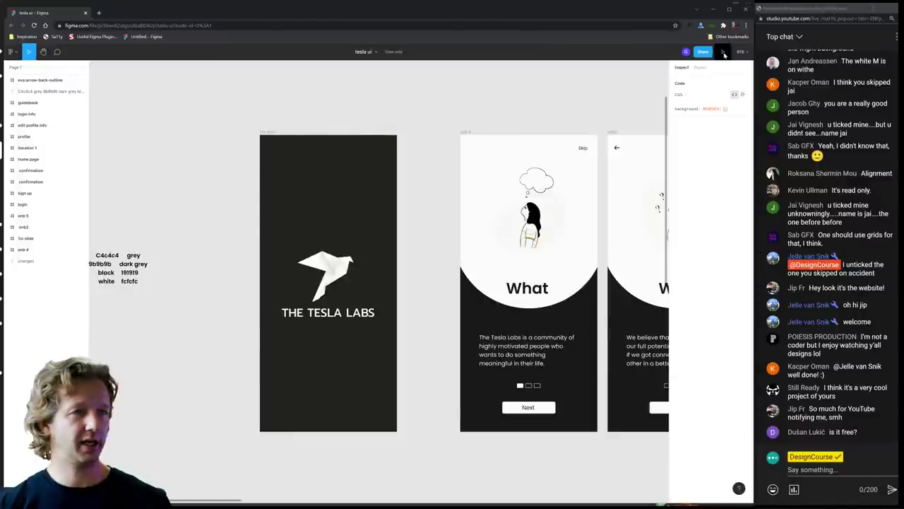
click(299, 145)
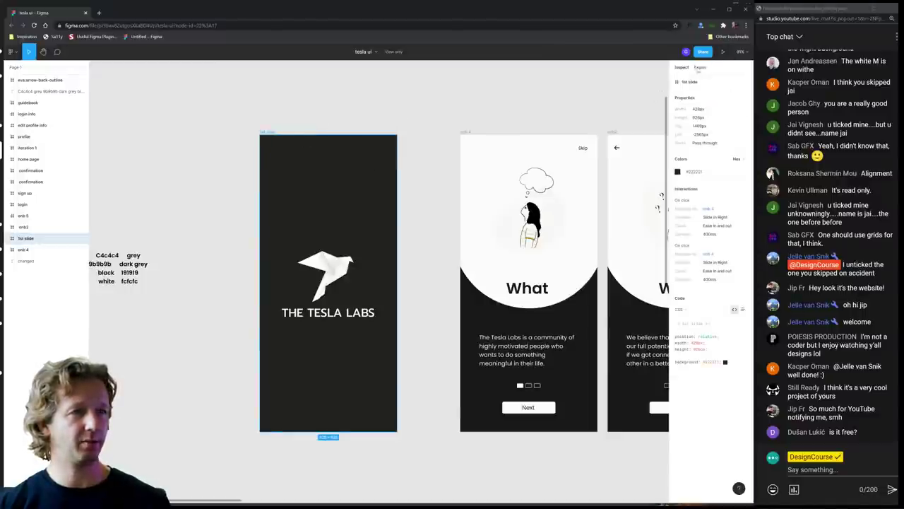
click(723, 51)
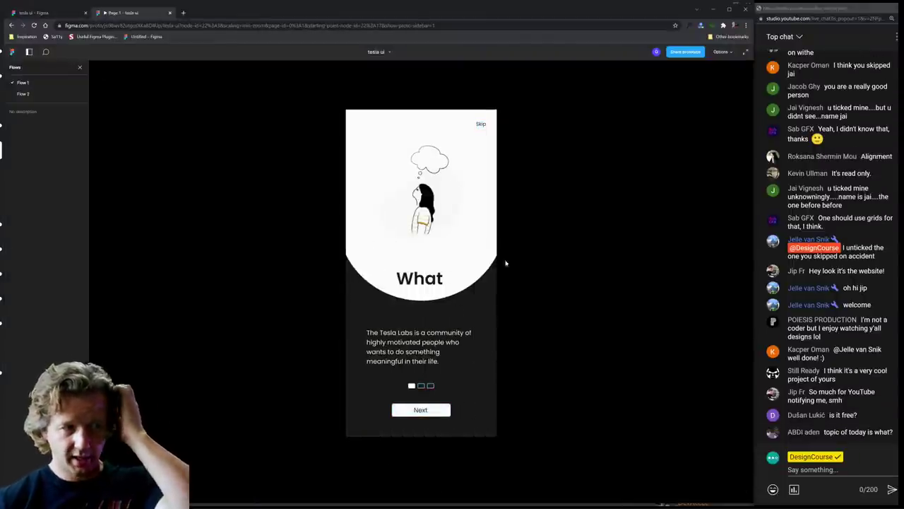
- Advance the Tesla Labs prototype through What, Why and How to the login screen, then zoom out
click(483, 172)
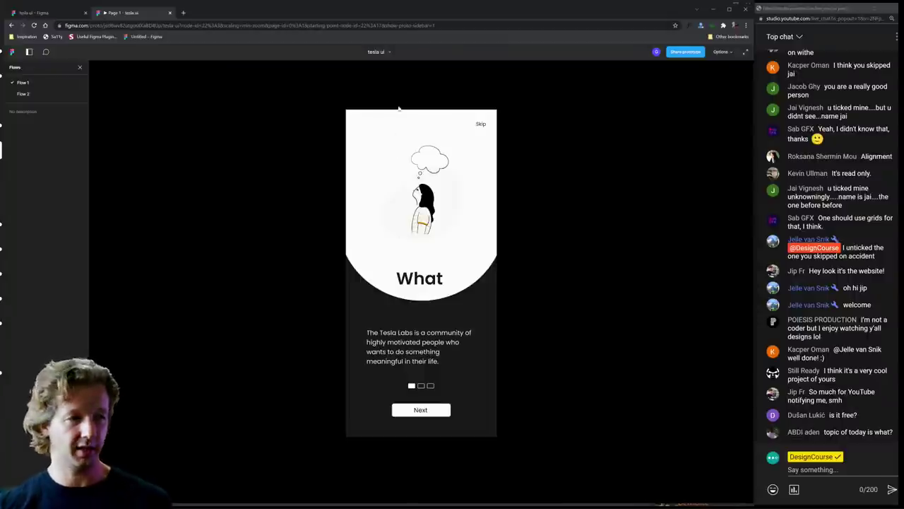
click(421, 417)
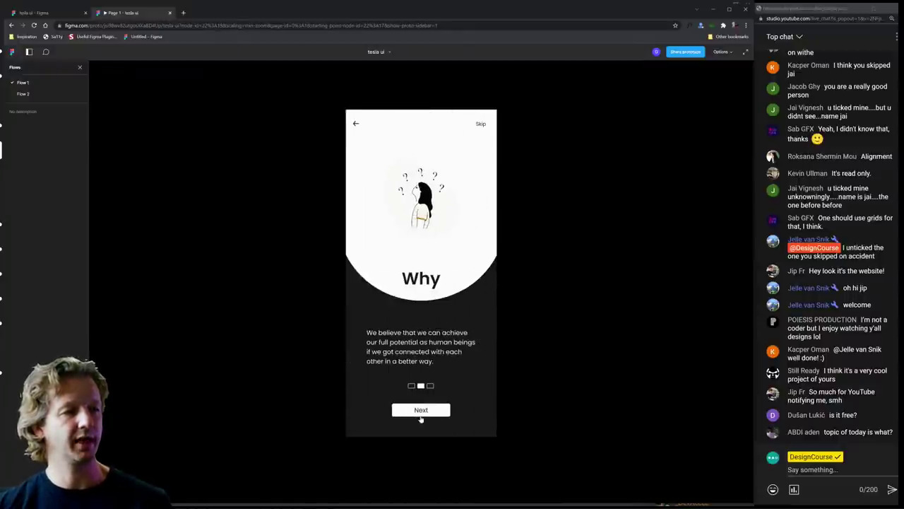
click(421, 416)
click(420, 416)
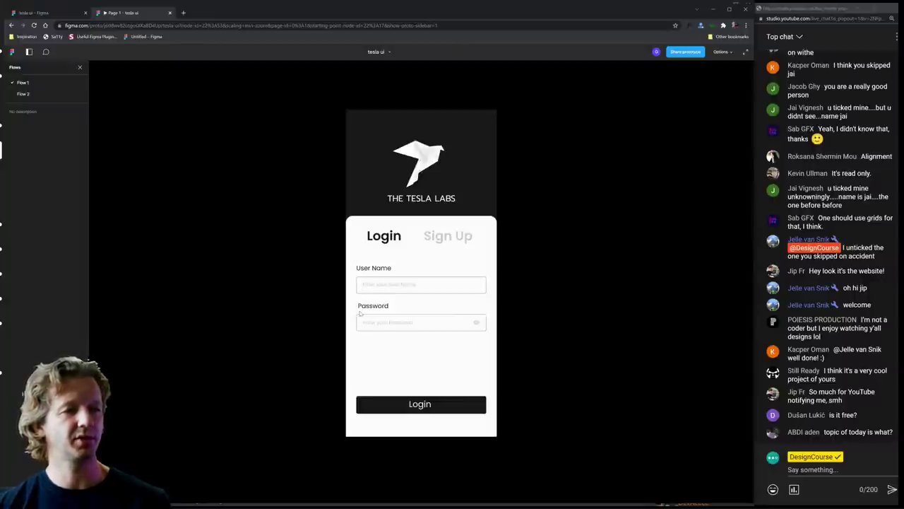
click(359, 329)
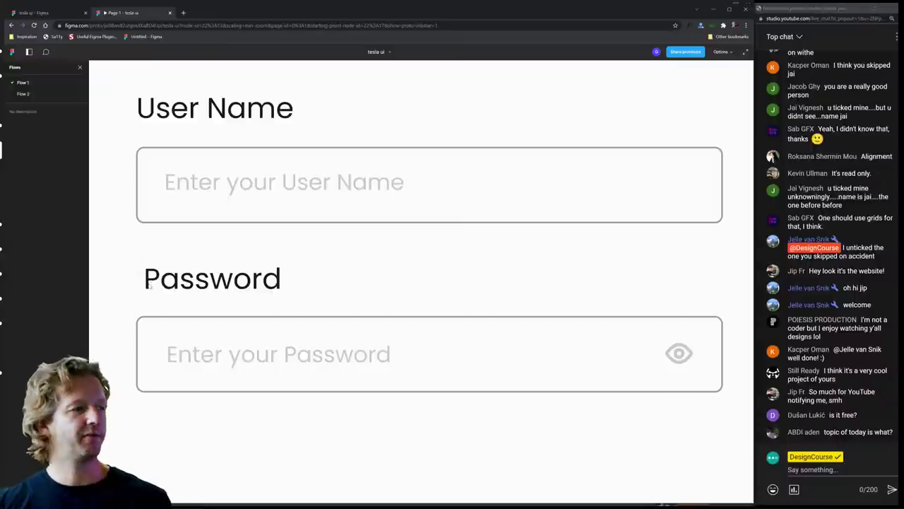
key(z)
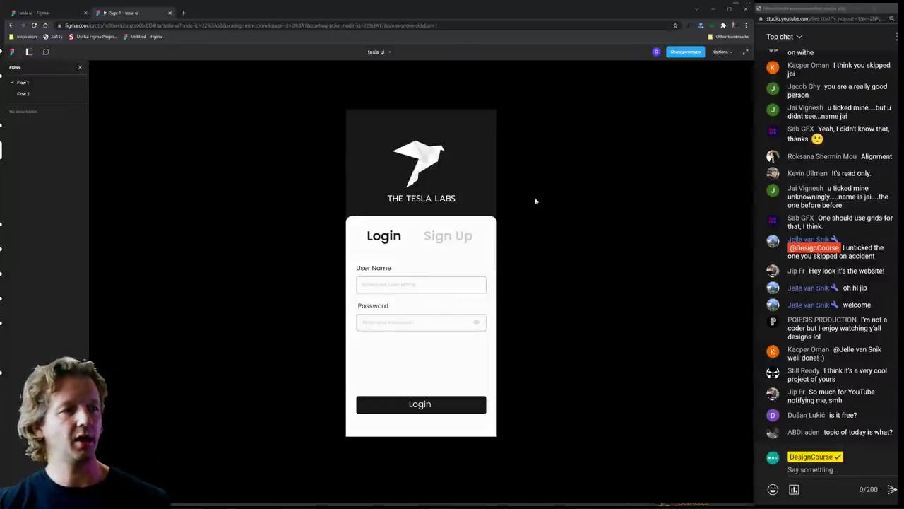
- Close the tesla ui prototype, return to Discord and open the primverlag.at/en submission link
click(170, 13)
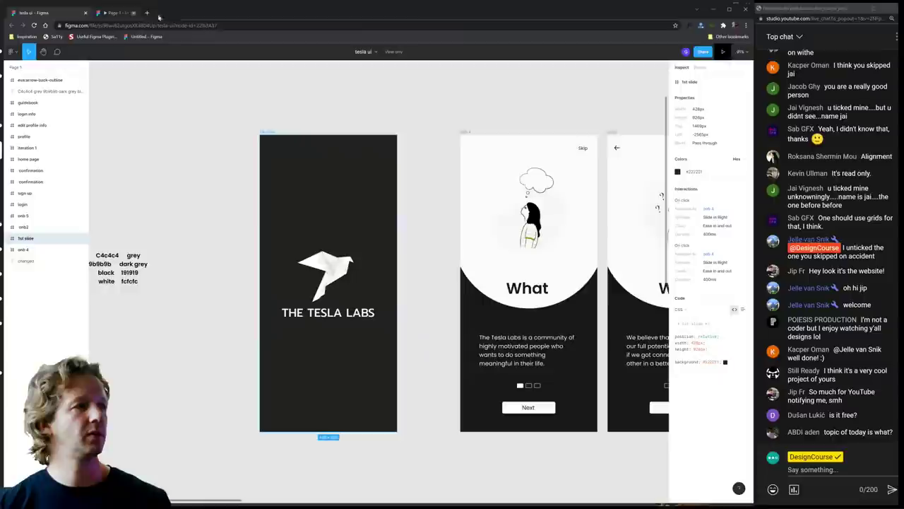
key(alt+Tab)
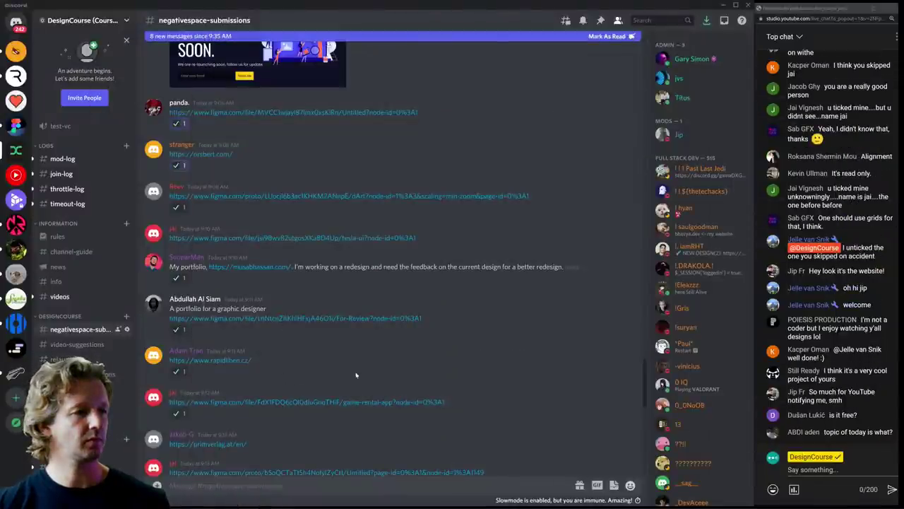
scroll(356, 375, down, 3)
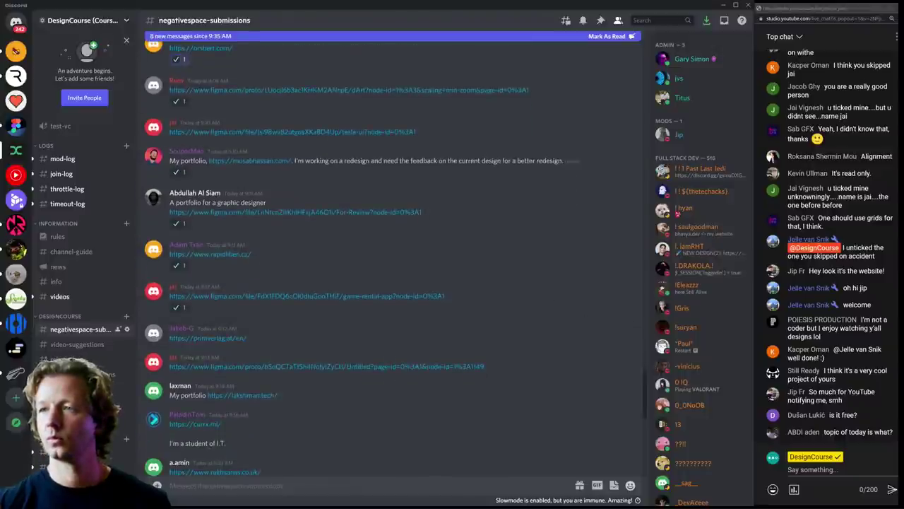
click(208, 338)
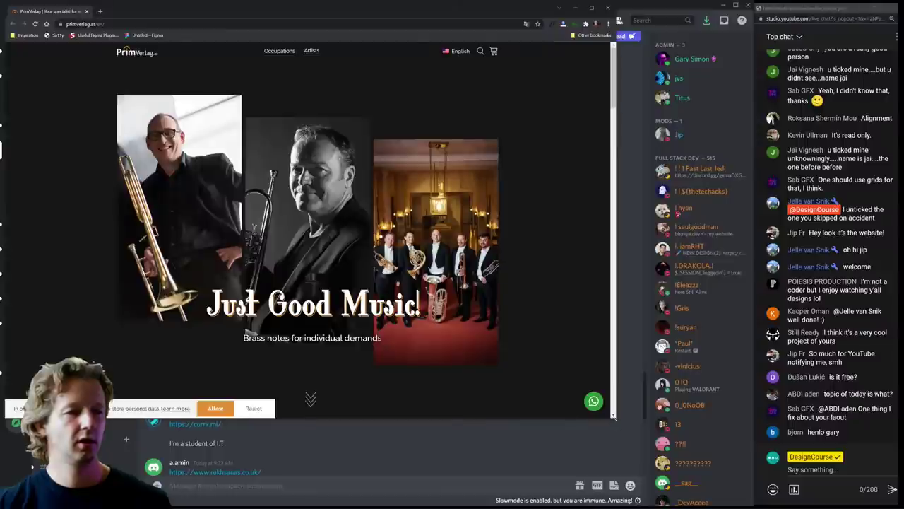
- Enlarge the PrimVerlag browser window beside the chat and dismiss Chrome's translate popup
drag(614, 418, 748, 494)
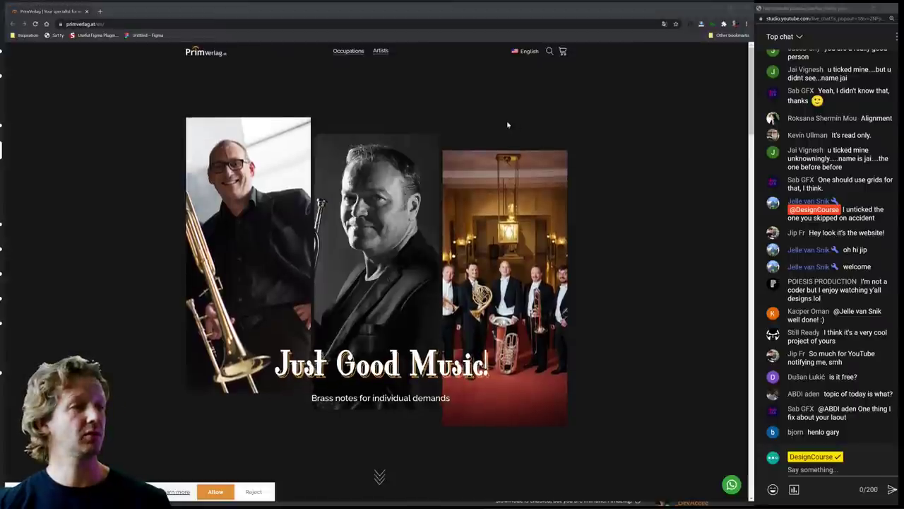
click(70, 135)
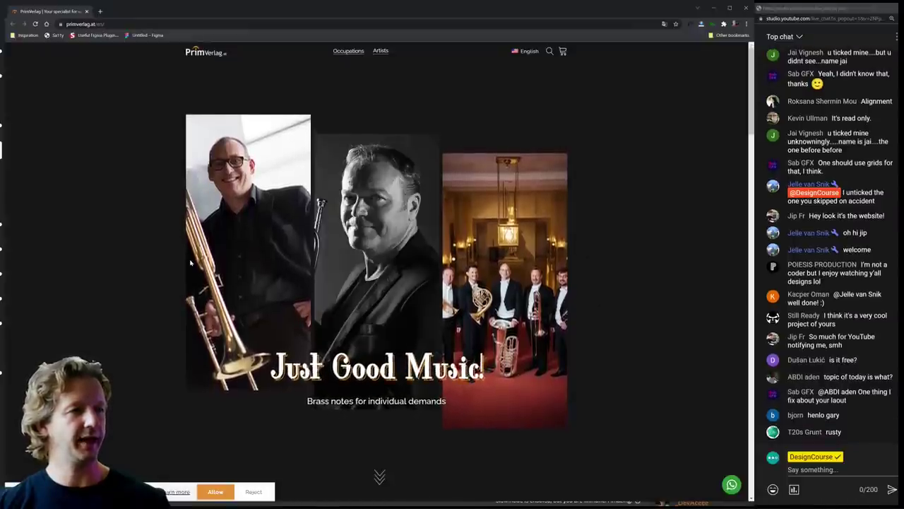
click(34, 23)
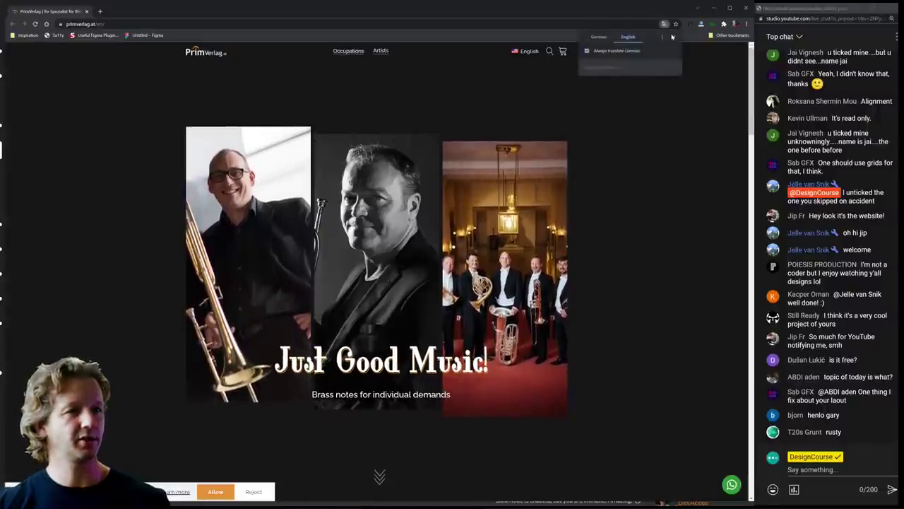
click(671, 37)
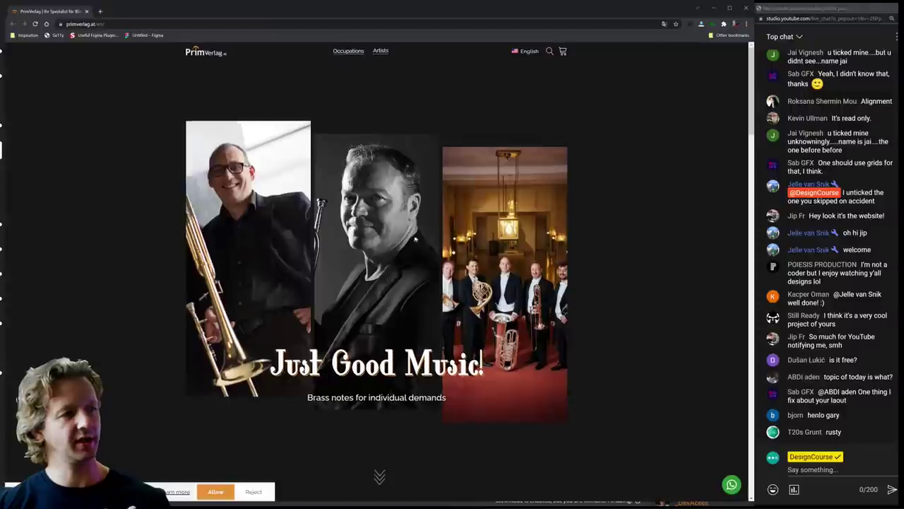
- Scroll through the PrimVerlag homepage and allow the site's cookies
scroll(182, 259, down, 5)
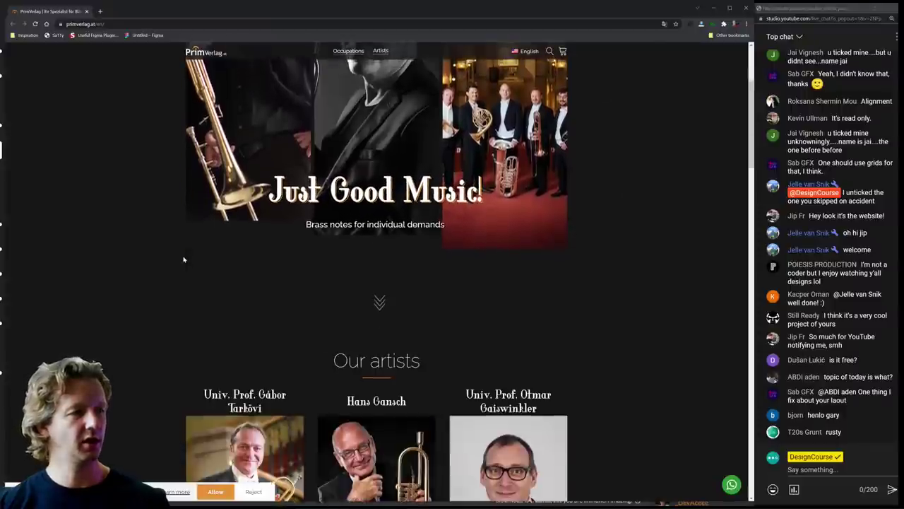
scroll(123, 275, down, 1)
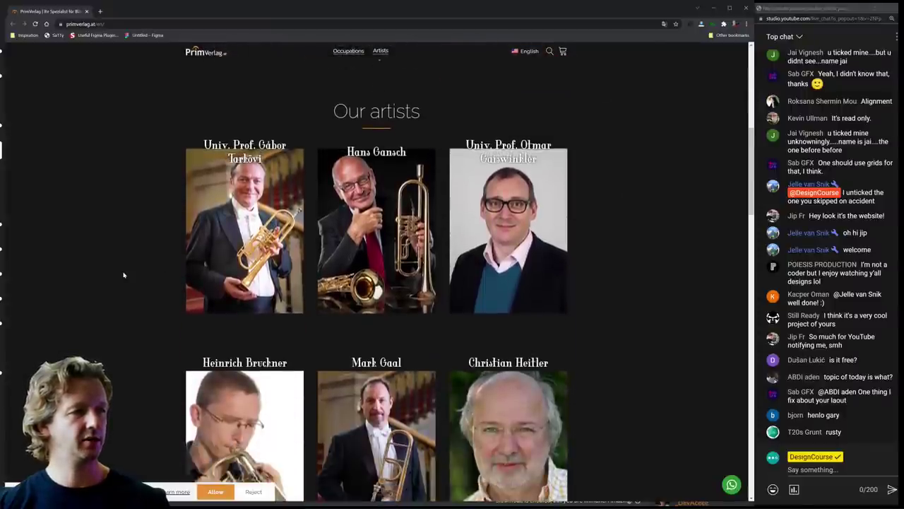
scroll(123, 275, down, 1)
scroll(123, 275, down, 7)
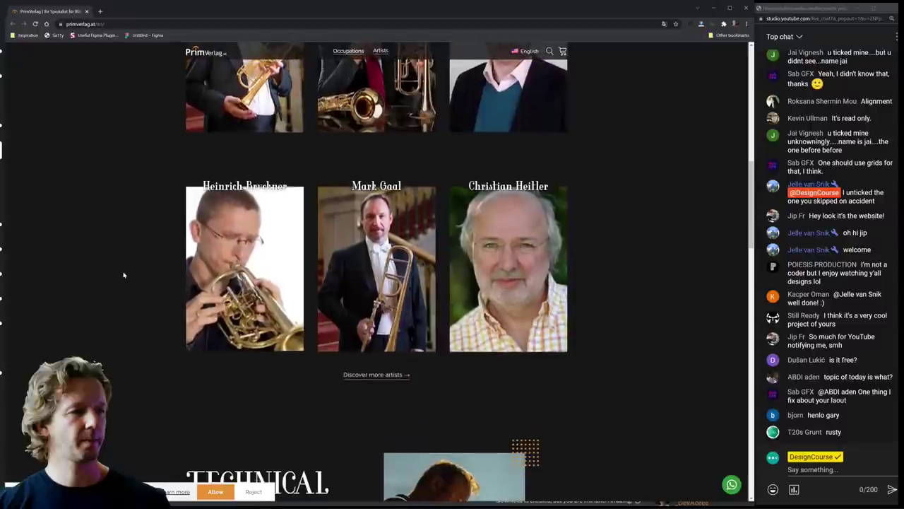
scroll(123, 275, down, 5)
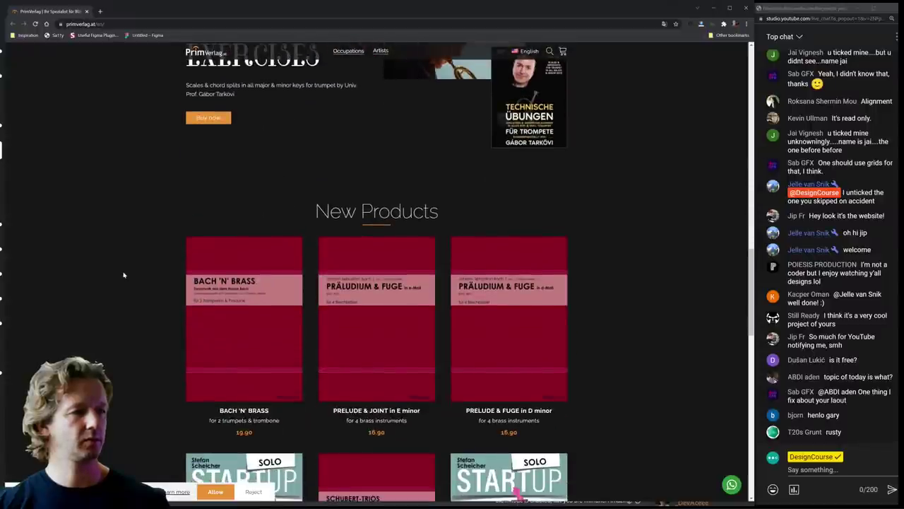
scroll(123, 275, down, 6)
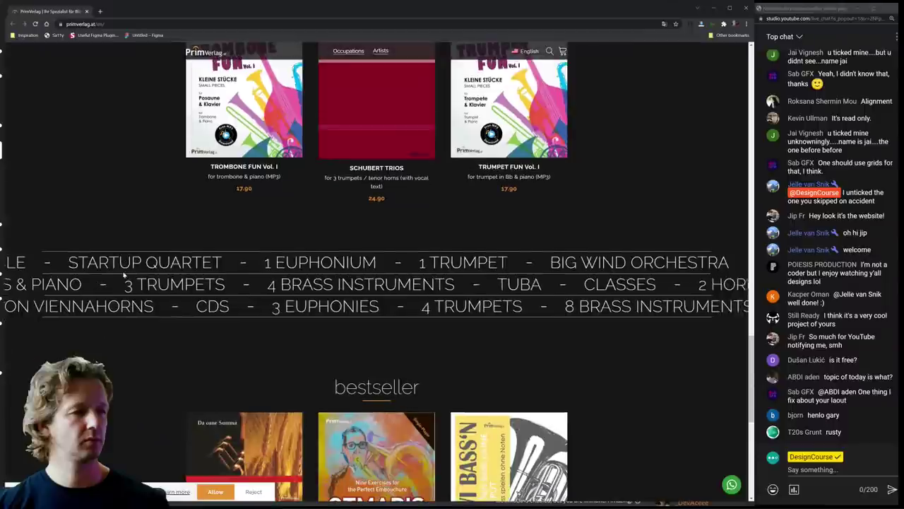
scroll(123, 274, down, 2)
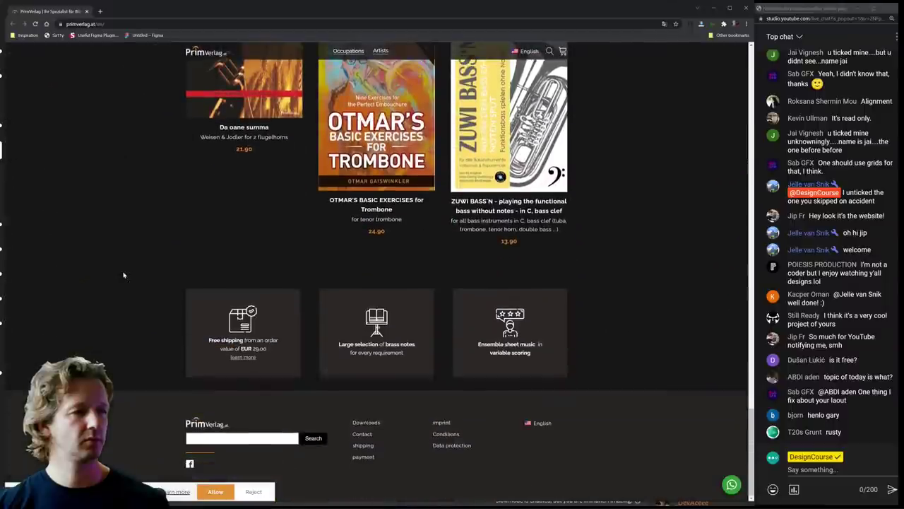
scroll(123, 275, up, 20)
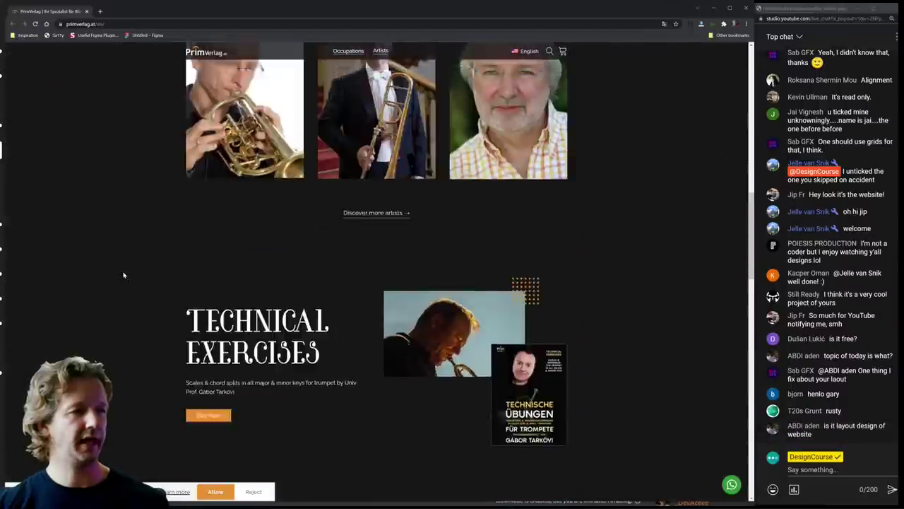
scroll(123, 274, up, 4)
scroll(123, 275, down, 4)
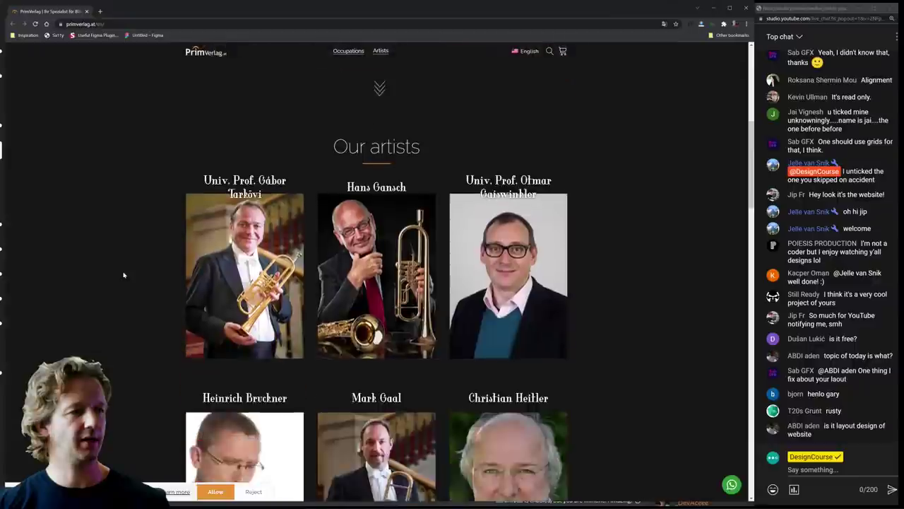
scroll(123, 275, up, 4)
scroll(123, 275, up, 2)
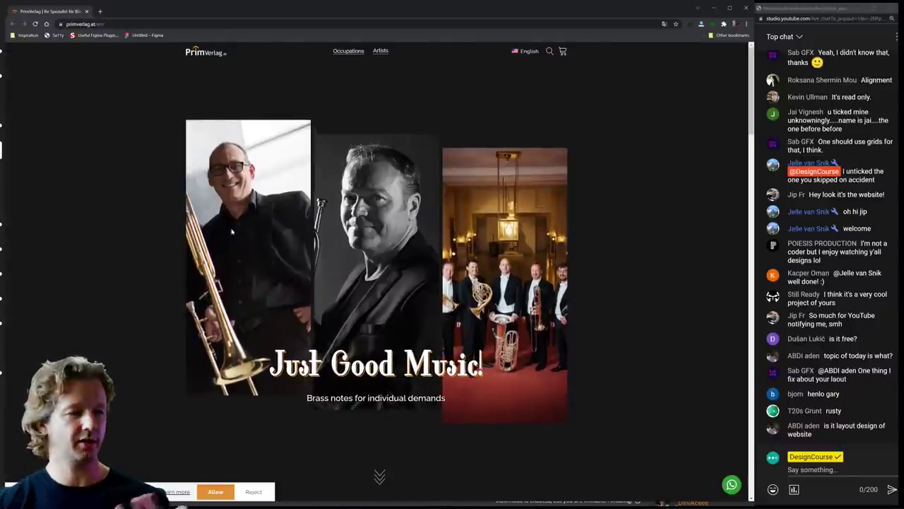
click(216, 492)
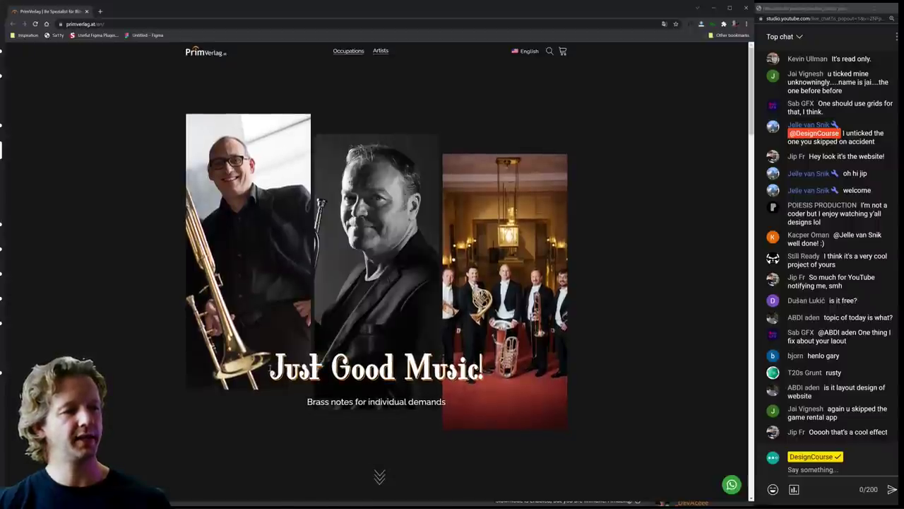
- Close the PrimVerlag site and open the next submission's figma.com/proto dashboard link
drag(273, 367, 448, 369)
click(354, 281)
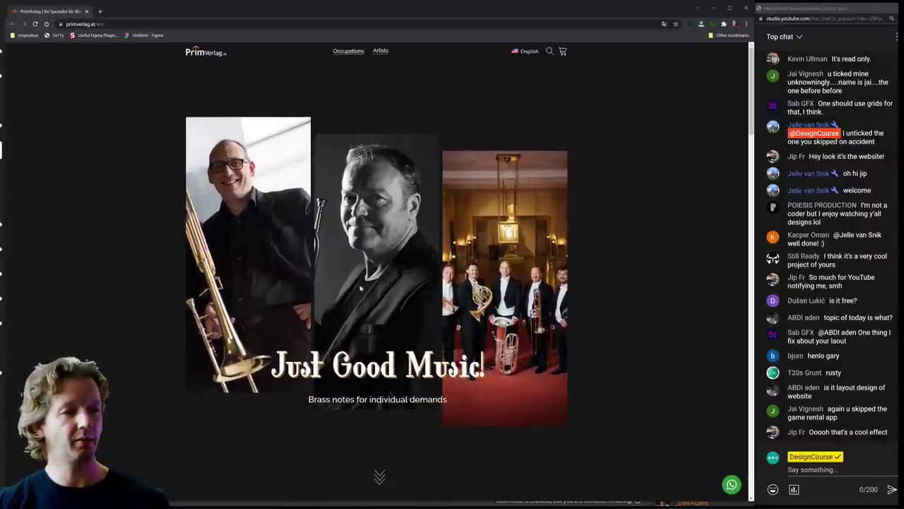
scroll(424, 297, down, 5)
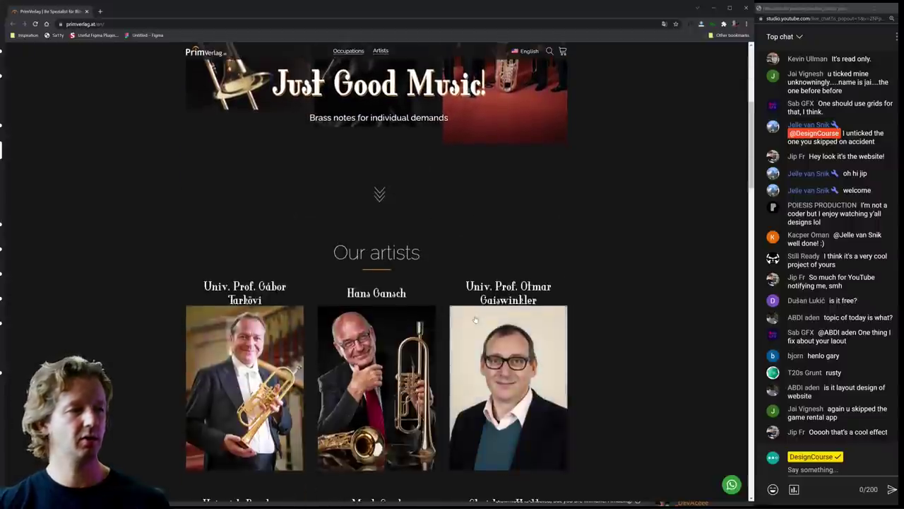
scroll(475, 319, down, 1)
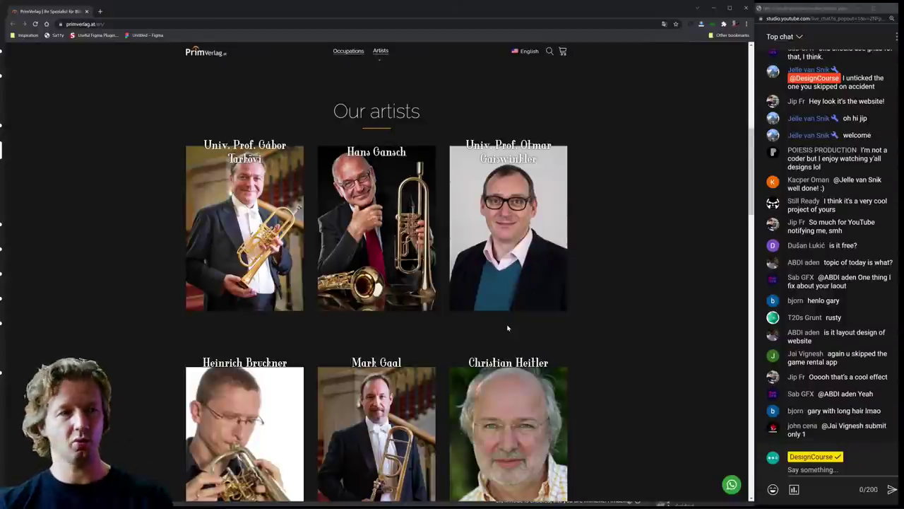
click(86, 12)
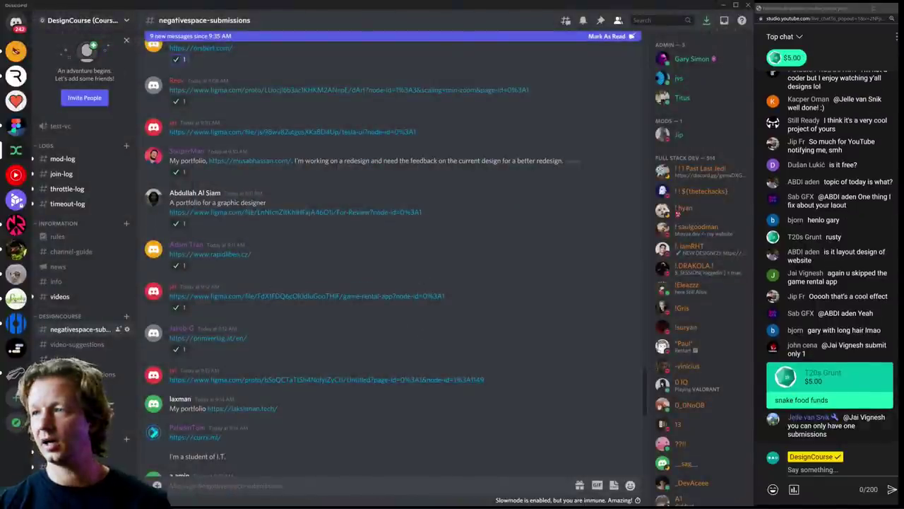
click(325, 380)
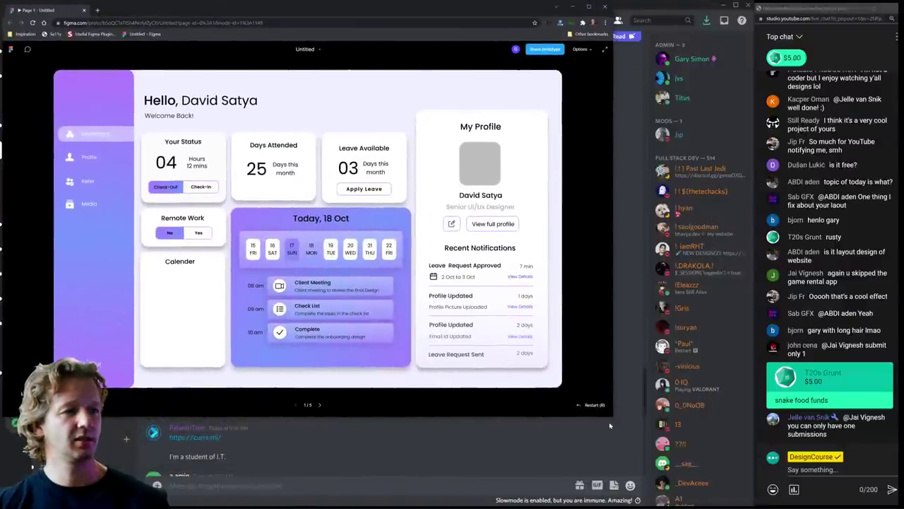
- Enlarge the dashboard prototype window beside the chat and refocus the prototype view
drag(612, 419, 752, 507)
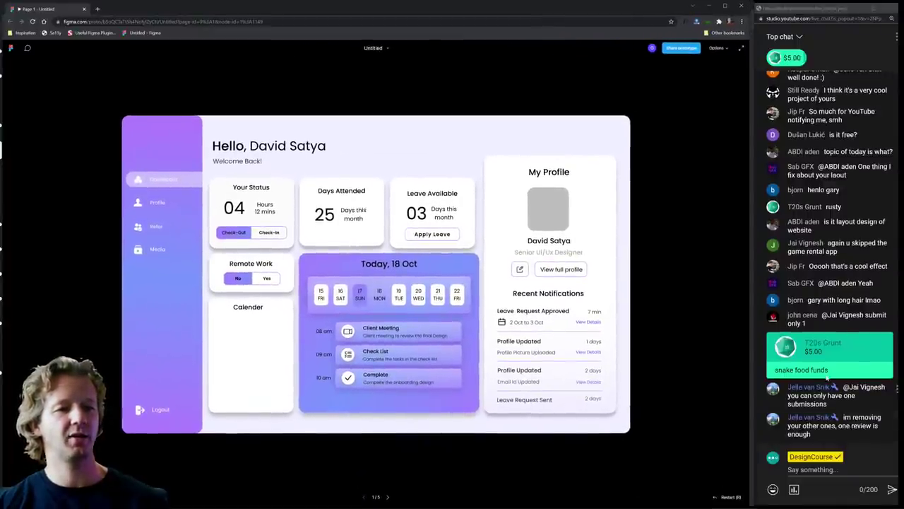
click(848, 350)
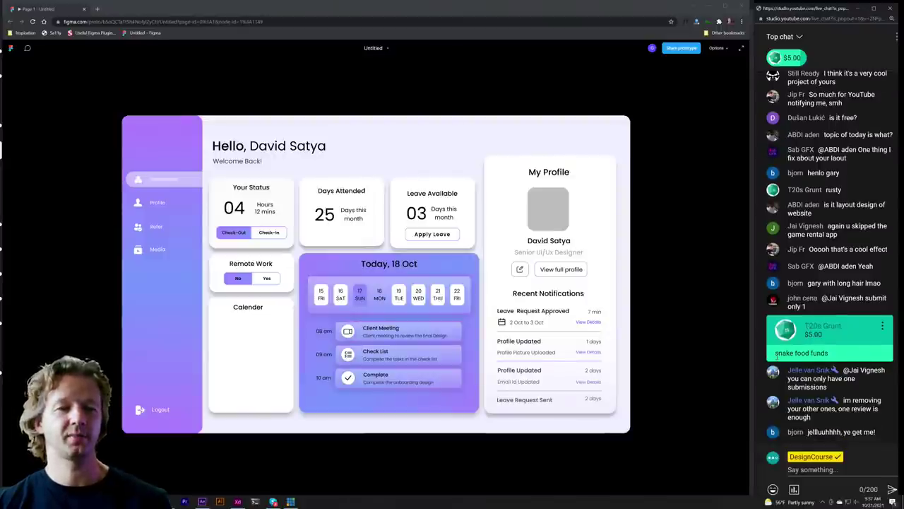
drag(776, 353, 830, 358)
click(830, 358)
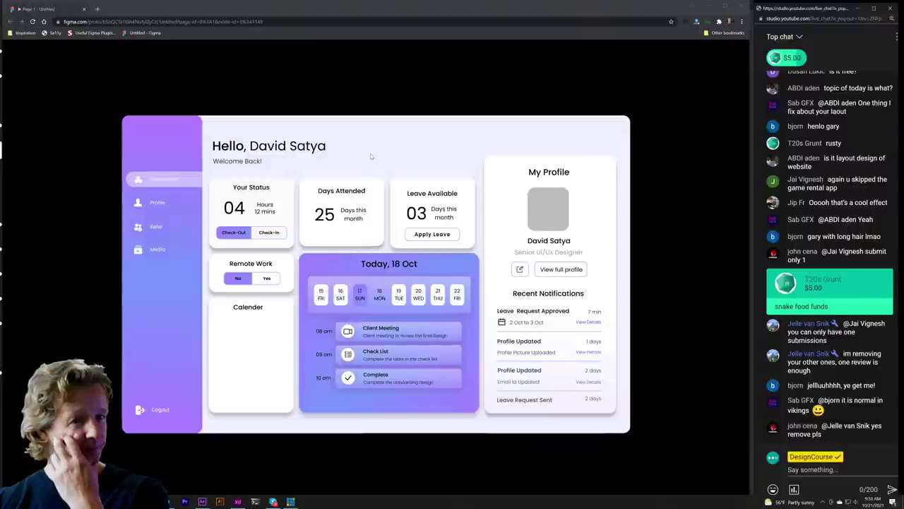
click(312, 155)
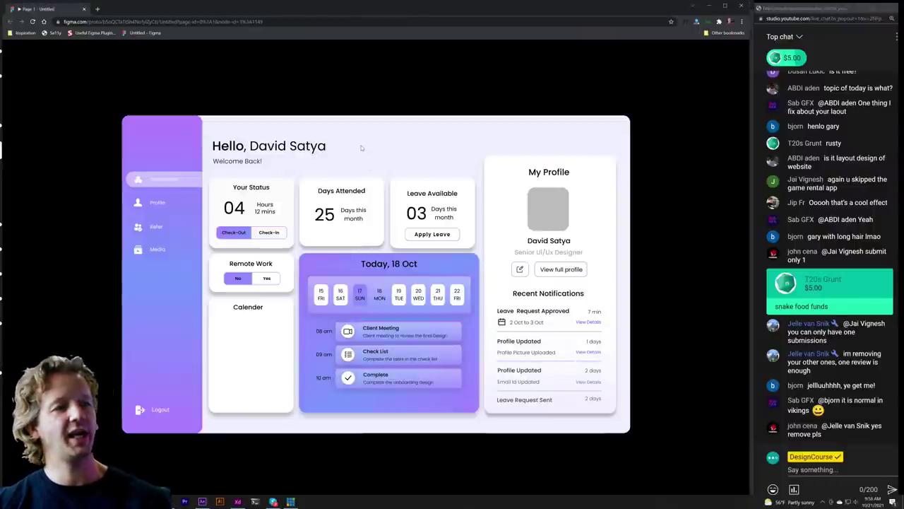
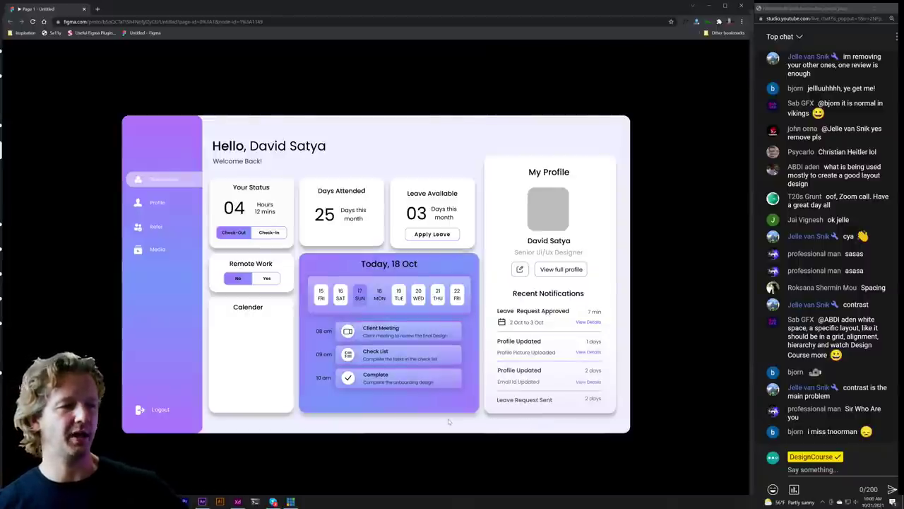
- Switch from Figma to Discord and scroll the submissions channel to the portfolio link
key(alt+Tab)
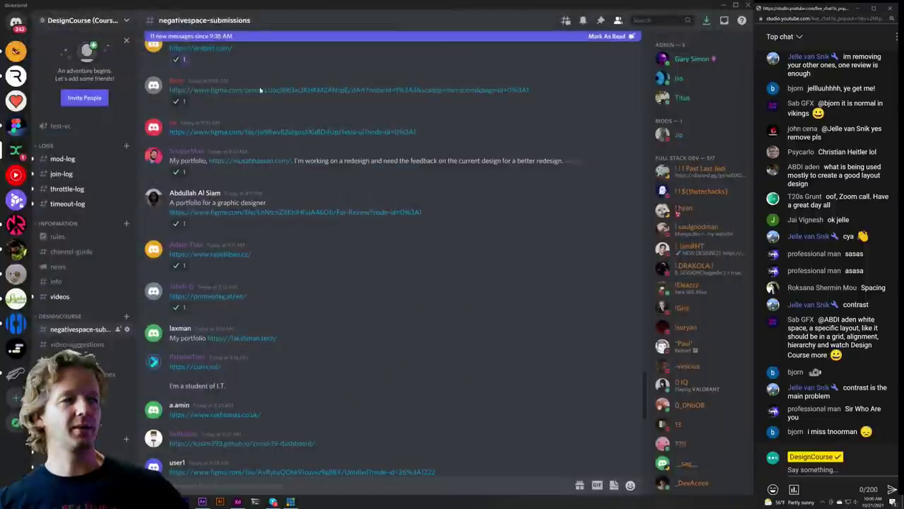
scroll(332, 301, down, 2)
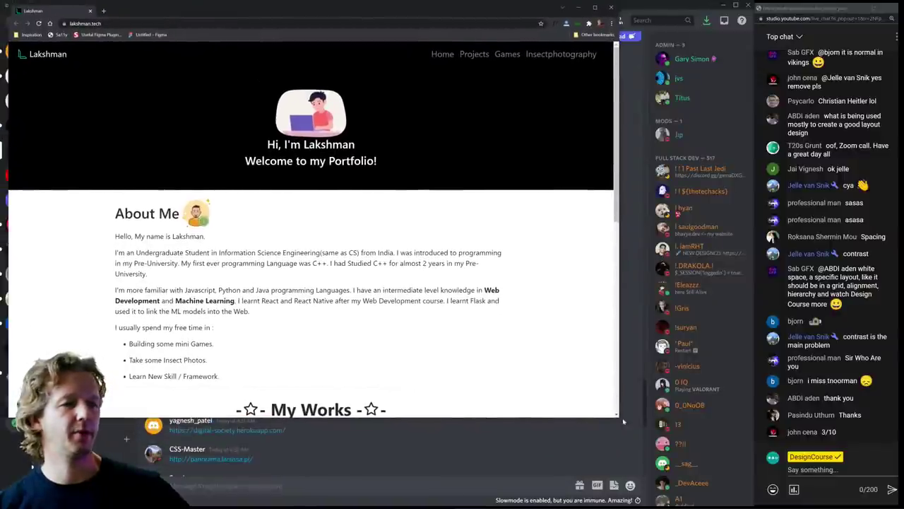
- Widen the browser window and highlight the portfolio's hero heading and About Me text
drag(618, 418, 755, 503)
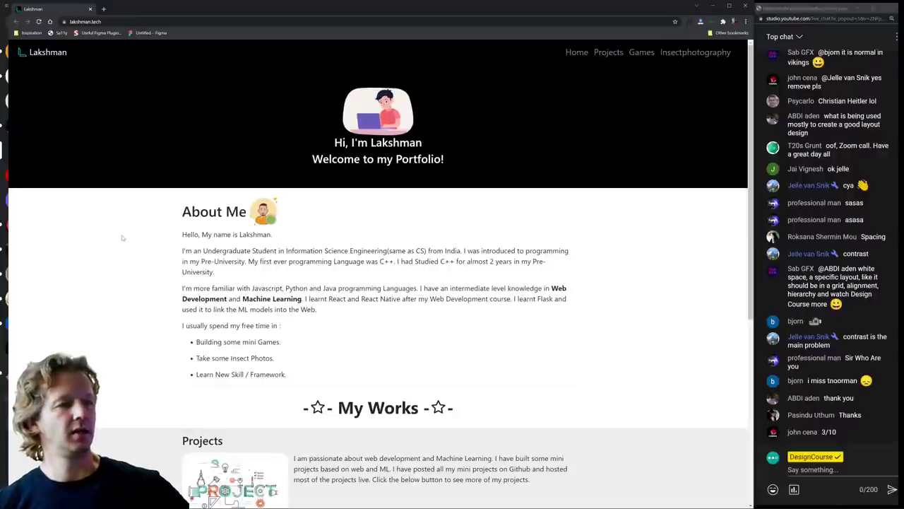
scroll(122, 237, down, 5)
scroll(121, 237, up, 5)
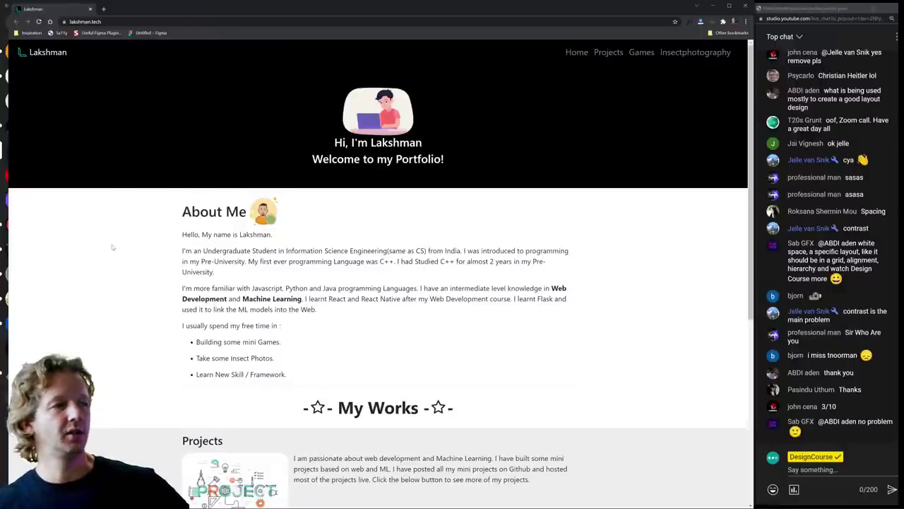
drag(462, 160, 287, 101)
click(286, 101)
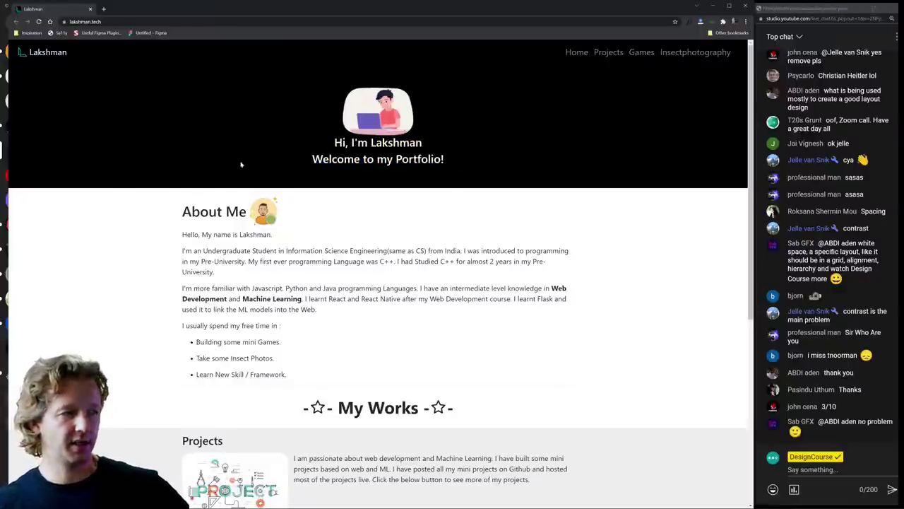
drag(175, 212, 329, 359)
click(329, 359)
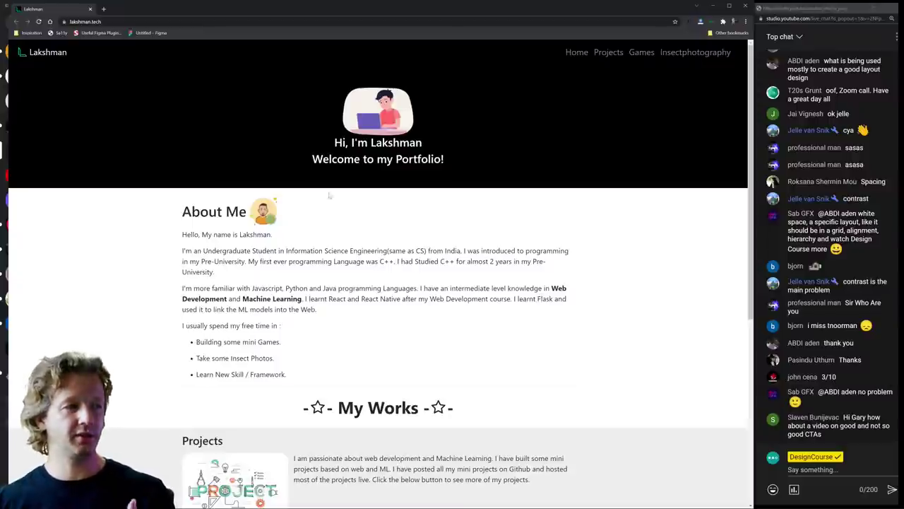
- Highlight the portfolio text from the hero heading through the About Me bullets
drag(271, 117, 282, 343)
click(576, 352)
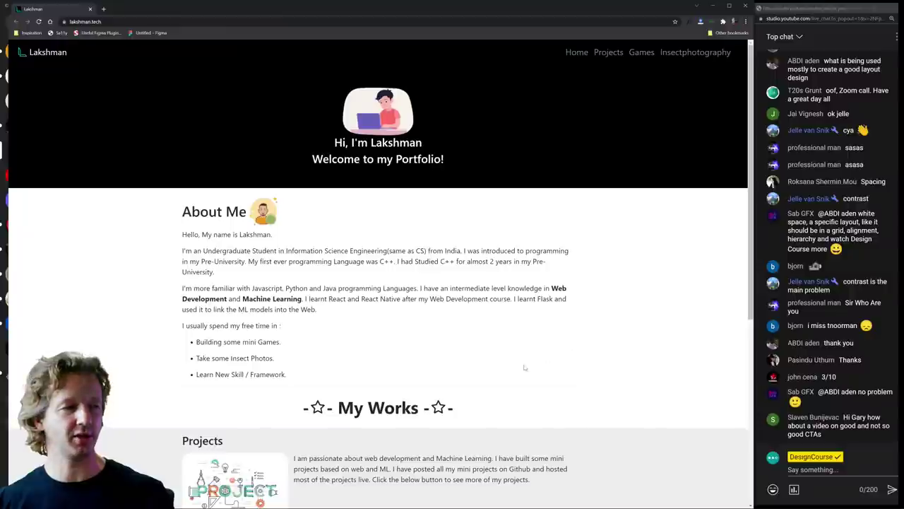
drag(523, 368, 162, 202)
click(144, 205)
drag(213, 113, 555, 377)
click(554, 382)
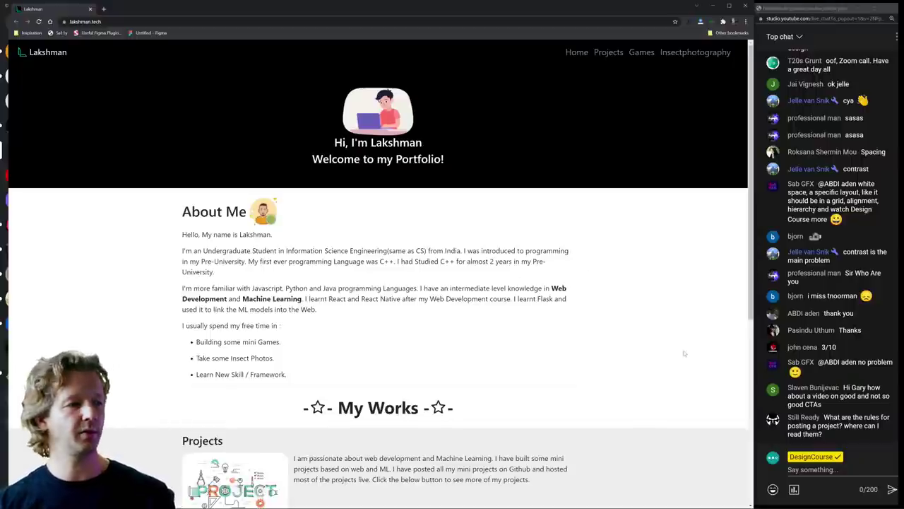
- Review the Projects section paragraph, then return to the Discord submissions channel
scroll(590, 372, down, 5)
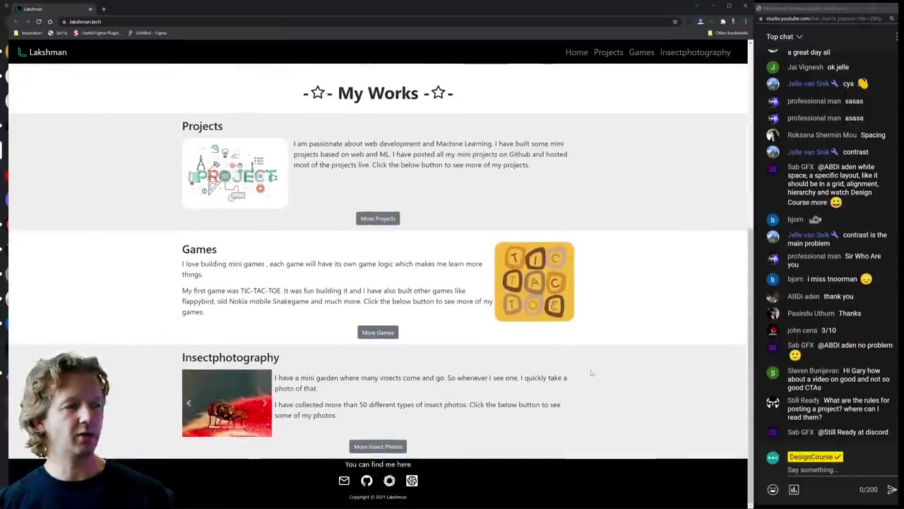
scroll(592, 373, up, 3)
scroll(448, 322, down, 2)
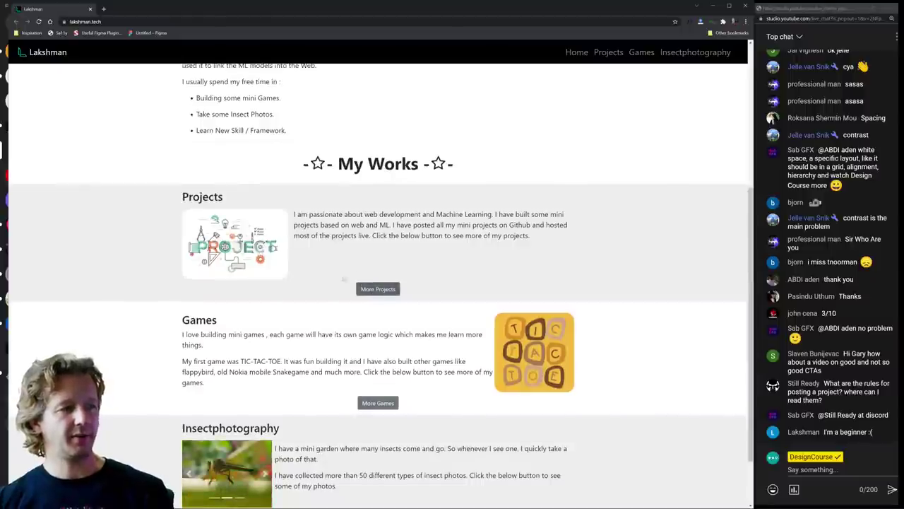
drag(292, 214, 296, 246)
click(253, 227)
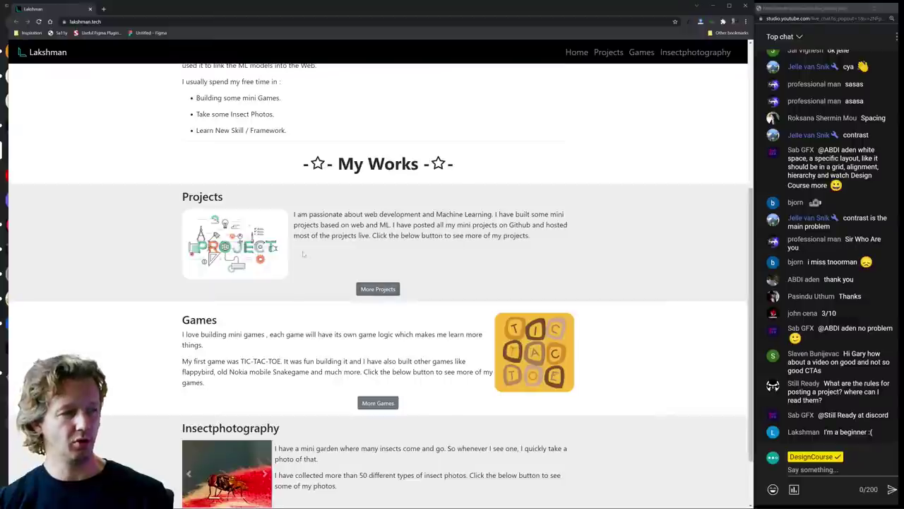
drag(296, 260, 333, 267)
click(332, 267)
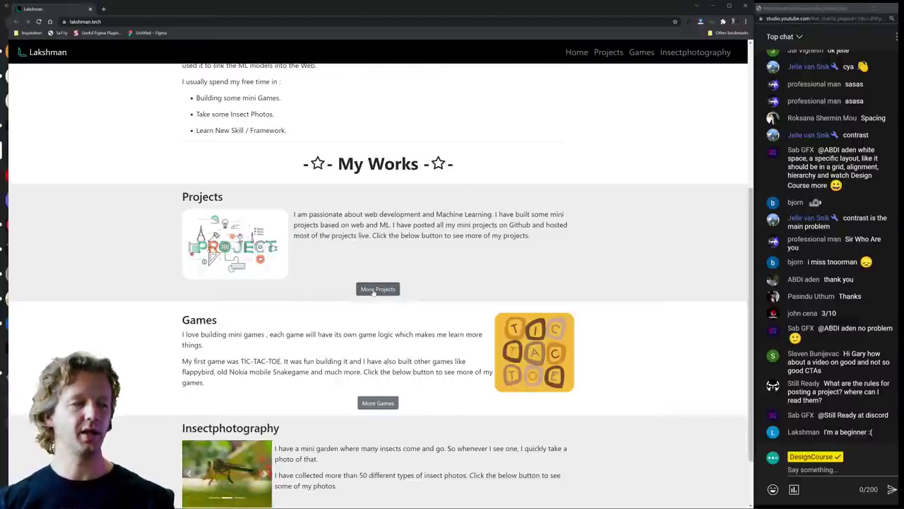
scroll(414, 375, down, 1)
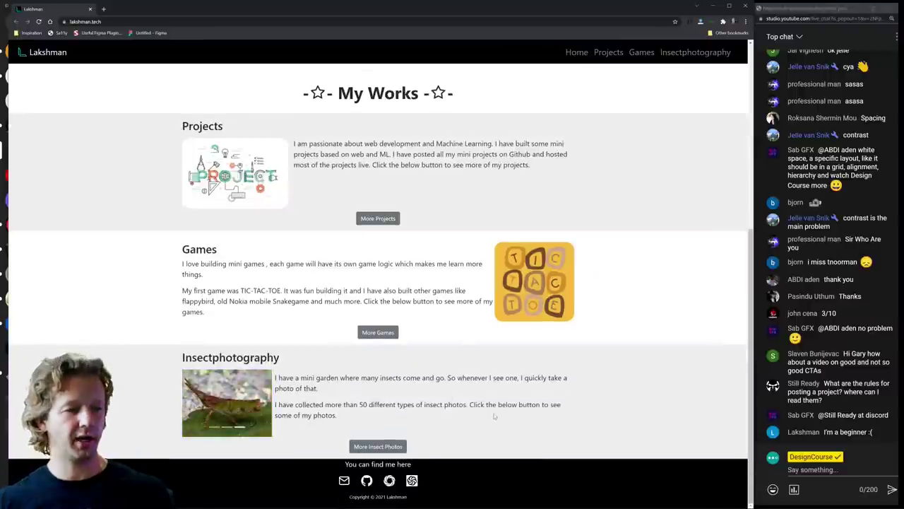
scroll(495, 417, up, 5)
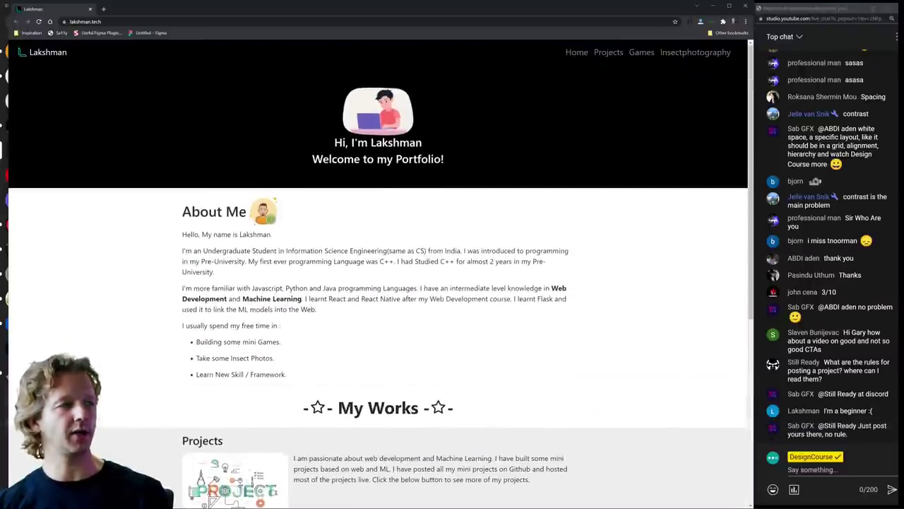
key(alt+Tab)
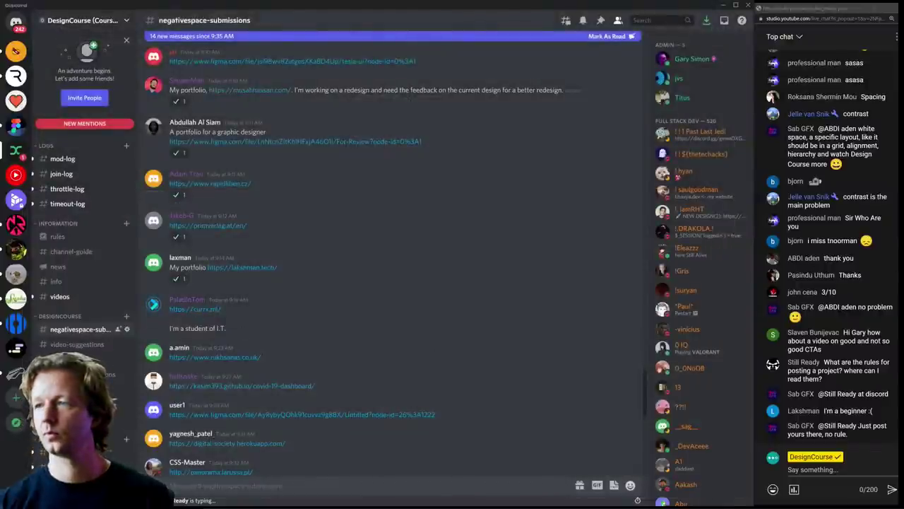
- Open the currx.ml site in a wider window, check the To currency list, and open DevTools
click(195, 309)
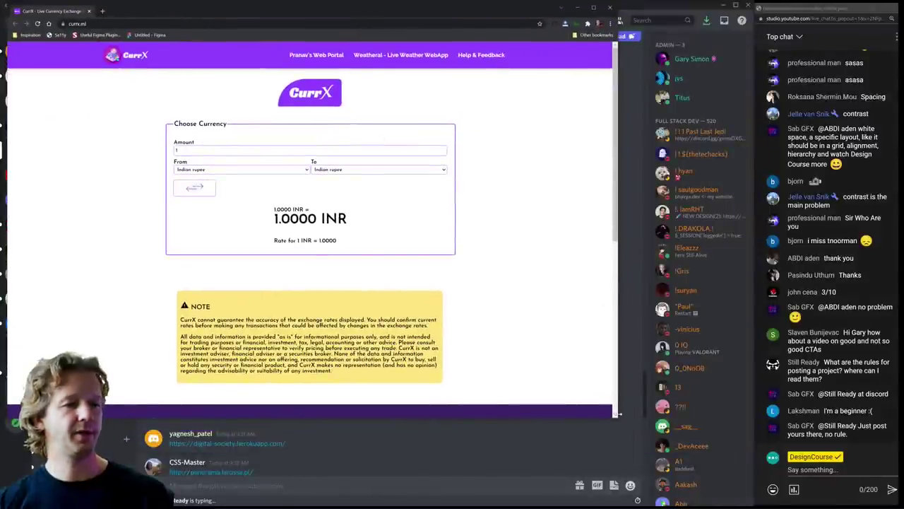
drag(618, 417, 753, 504)
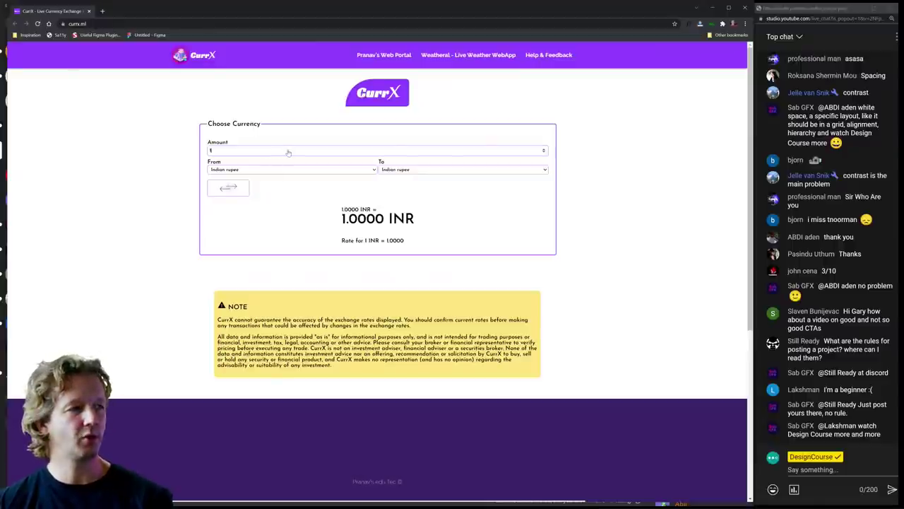
click(513, 171)
click(510, 171)
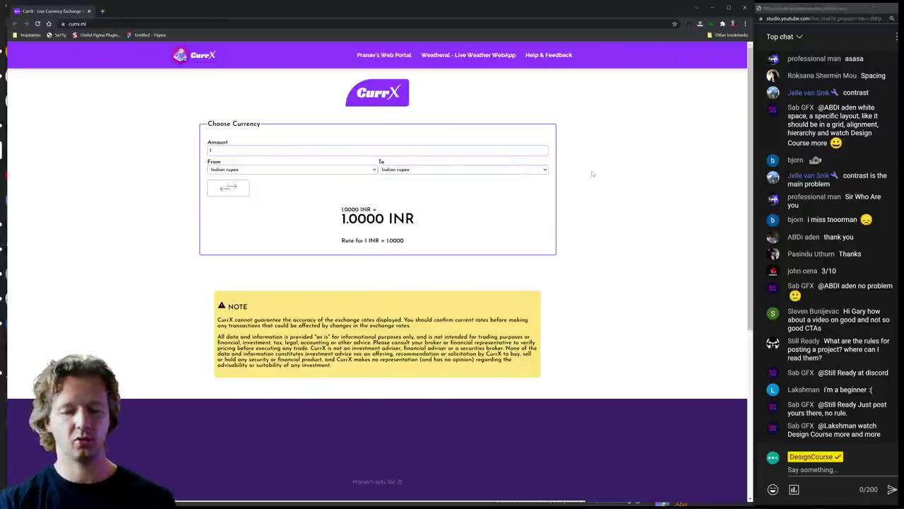
key(ctrl+shift+i)
- Inspect the To currency selector and give it 1.5em padding in DevTools Styles
click(13, 341)
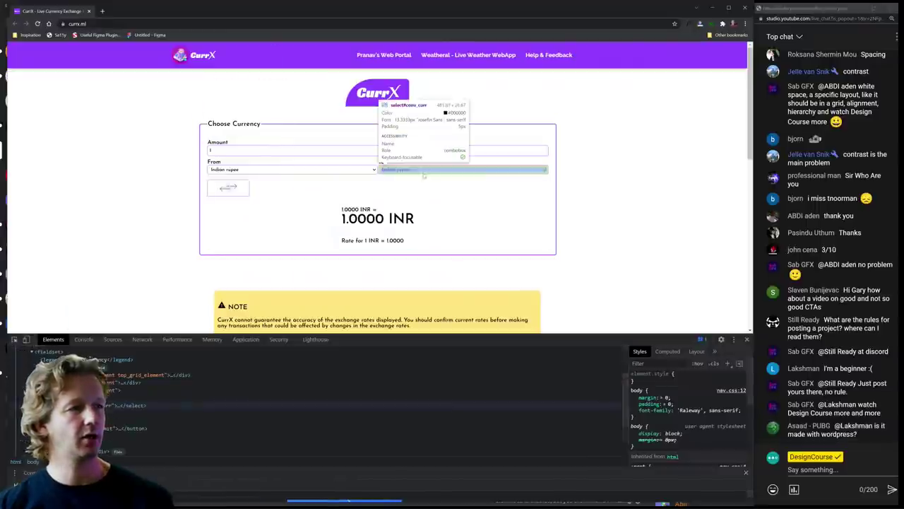
click(427, 172)
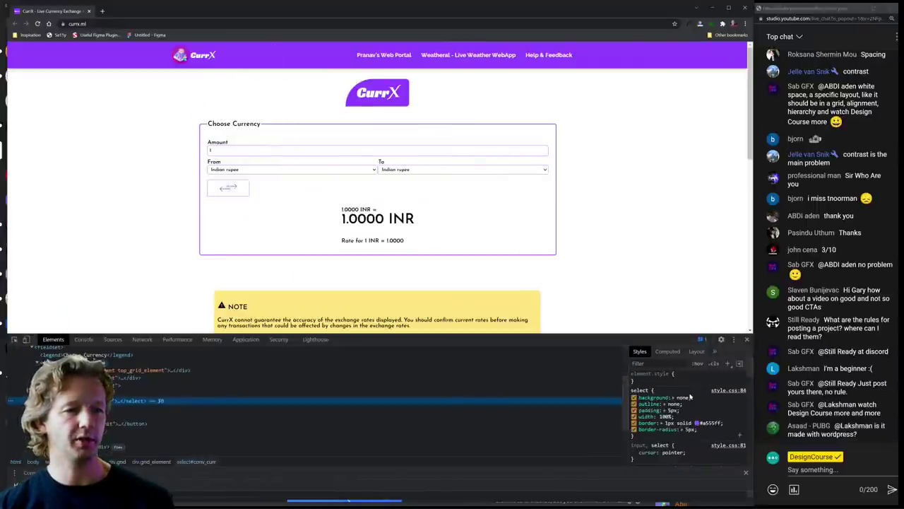
click(672, 410)
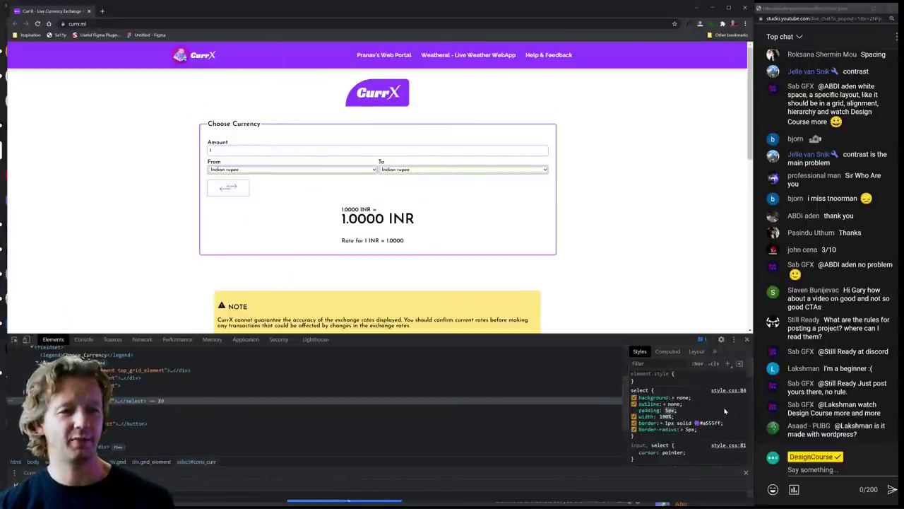
text(1.5em)
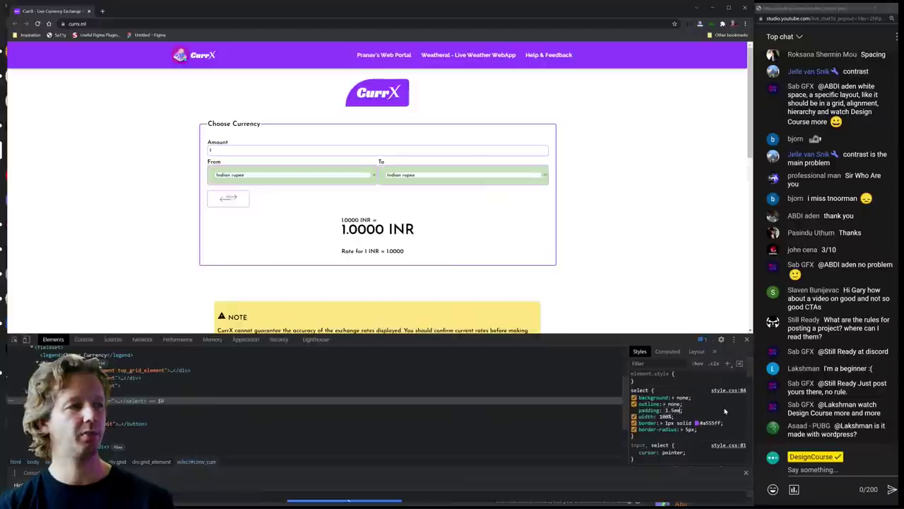
click(657, 267)
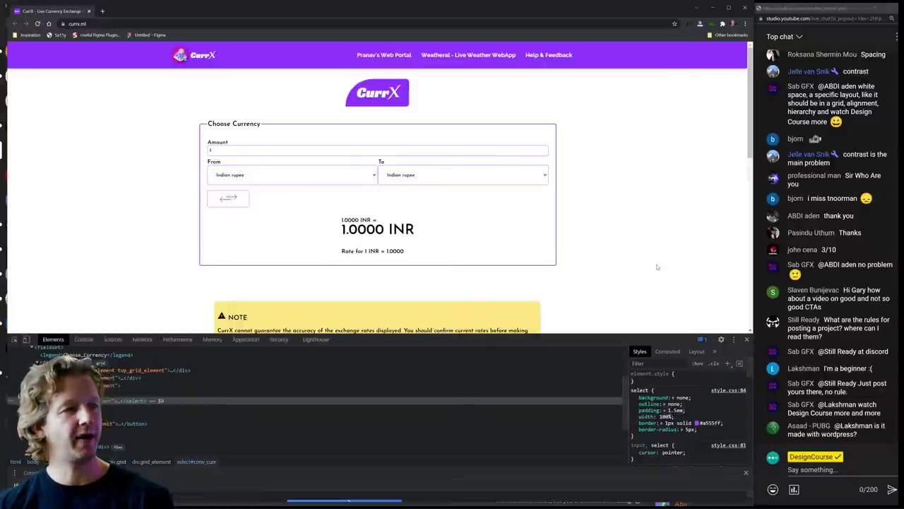
- Inspect the Amount input and set its .inpbox padding to .6em 1.5em
click(423, 150)
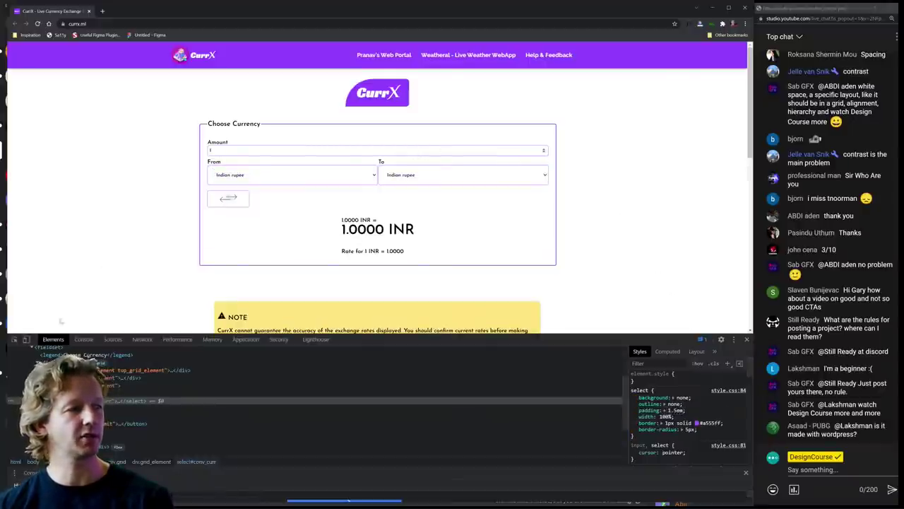
key(ctrl+shift+c)
click(235, 151)
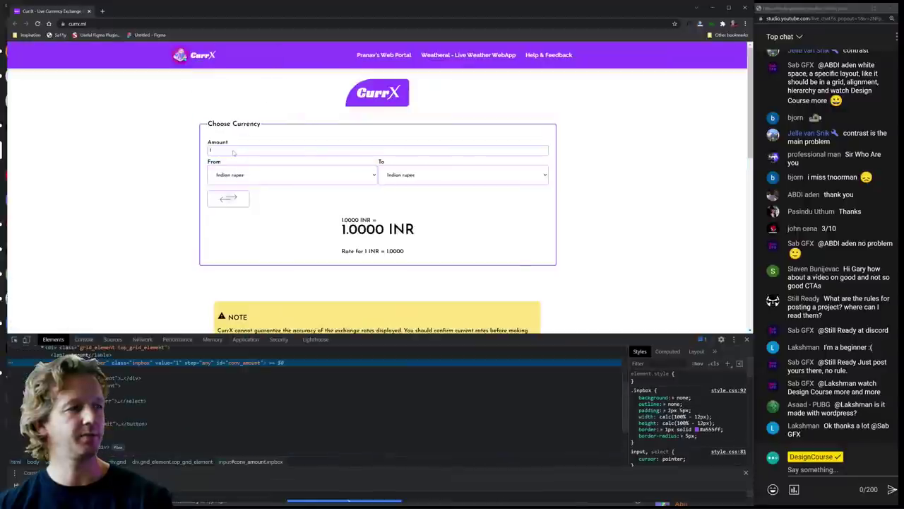
click(699, 409)
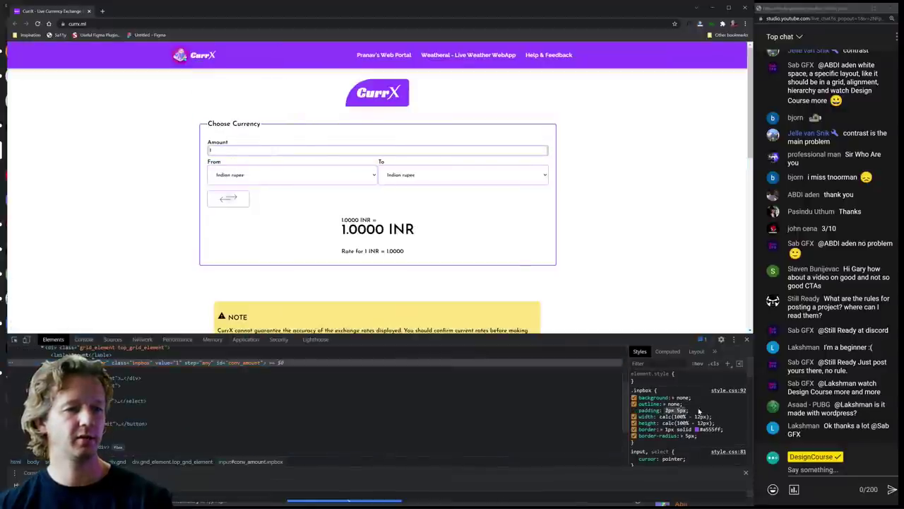
text(1.5em)
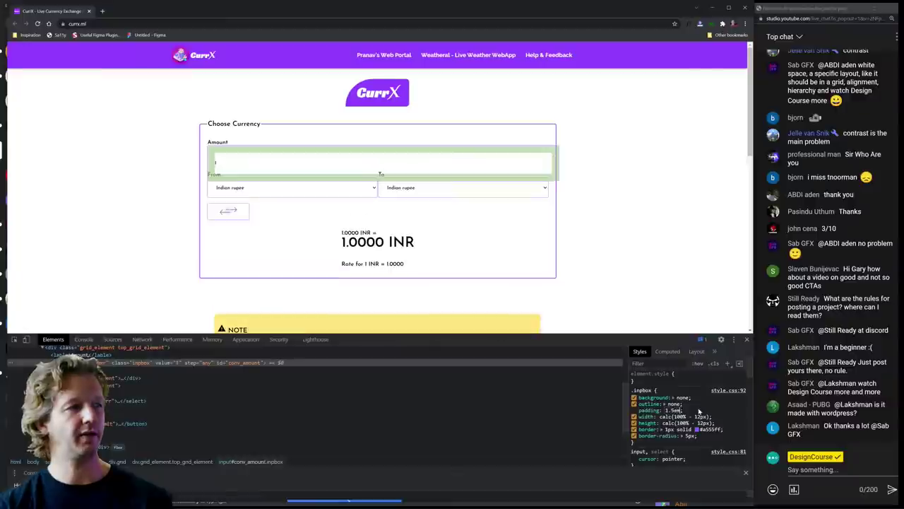
key(BackSpace)
key(BackSpace)
key(BackSpace)
key(BackSpace)
key(BackSpace)
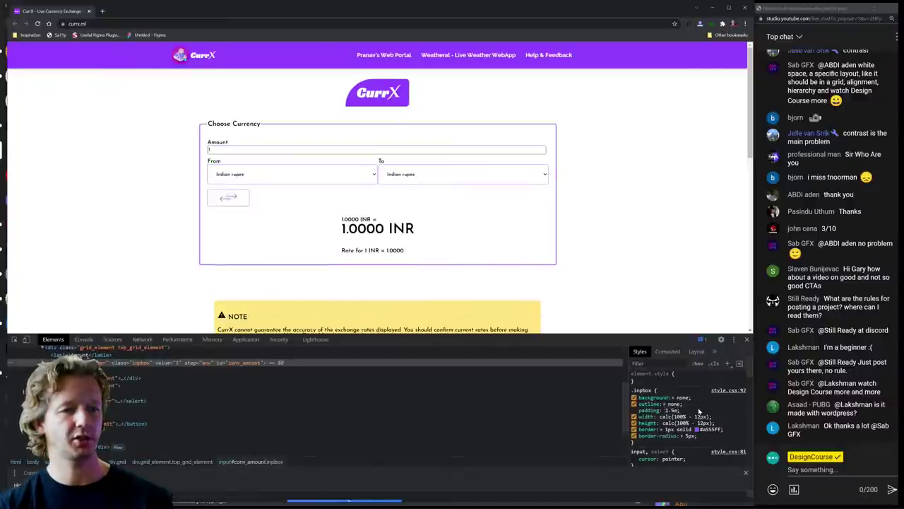
text(3)
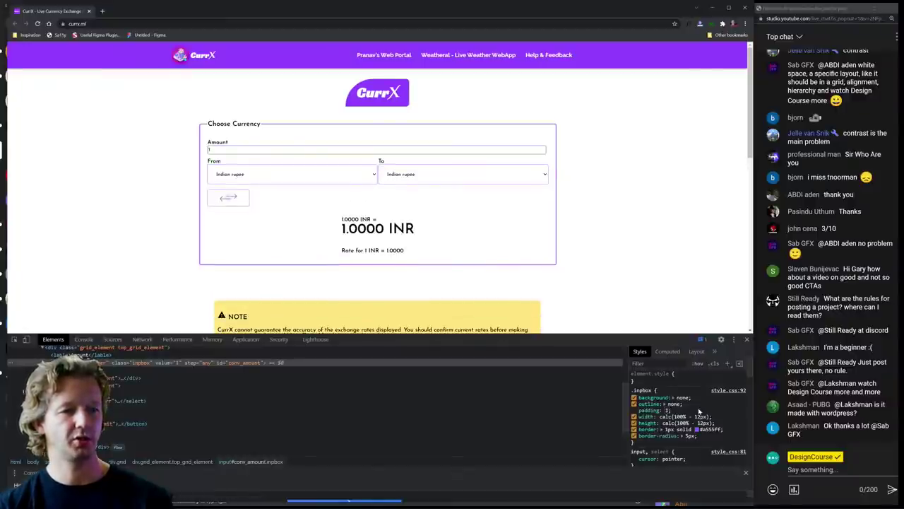
key(BackSpace)
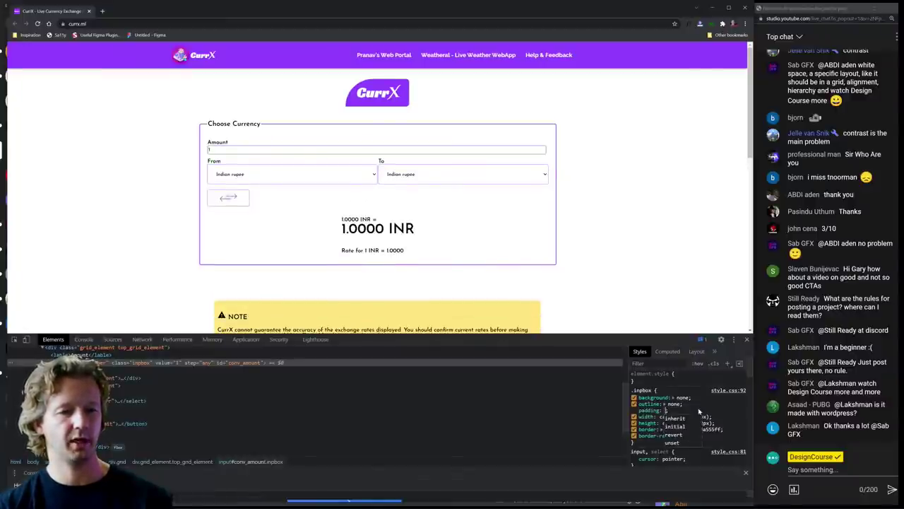
text(.4em)
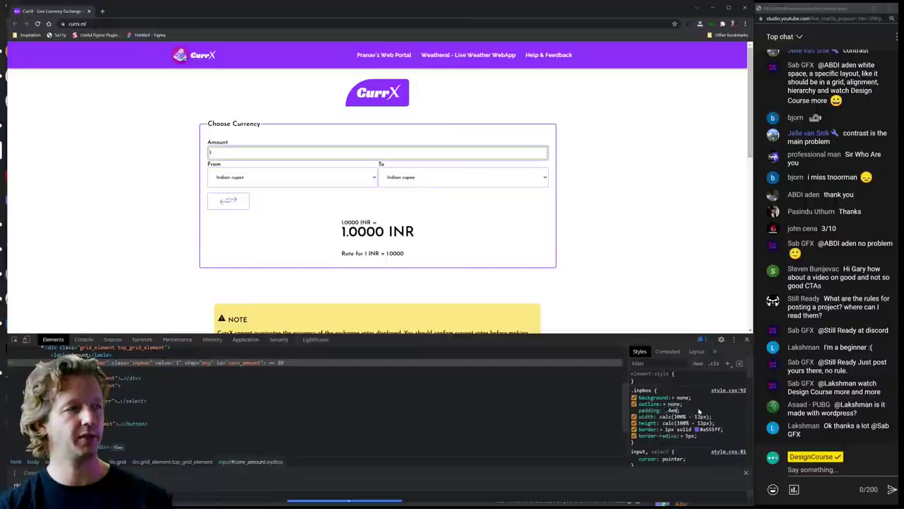
key(BackSpace)
key(BackSpace)
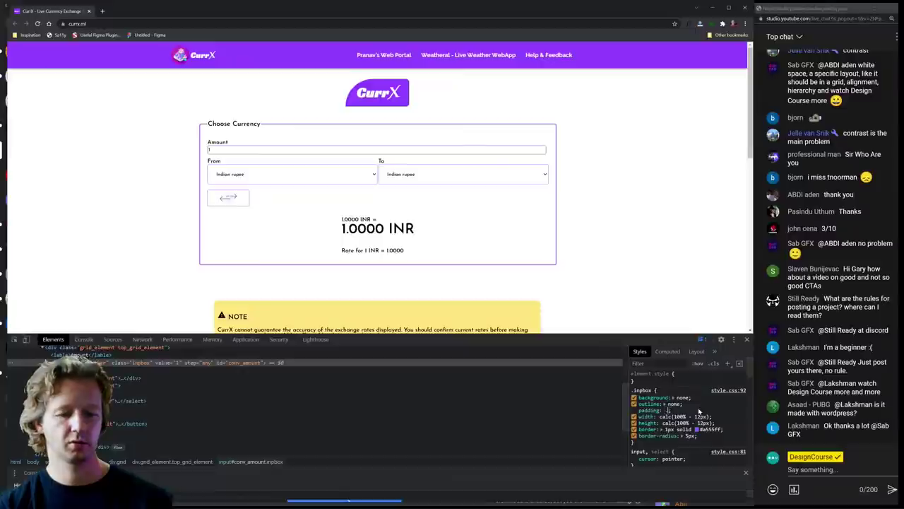
text(6em 1)
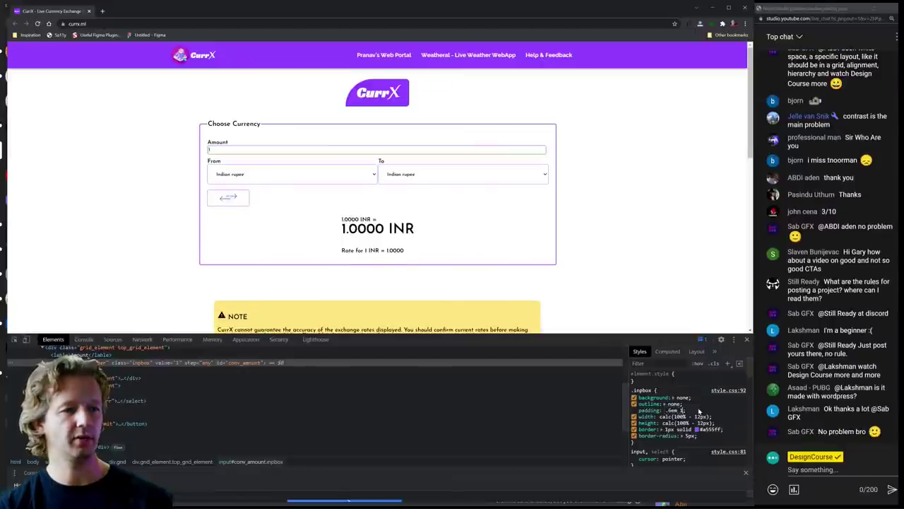
text(.5em)
key(Return)
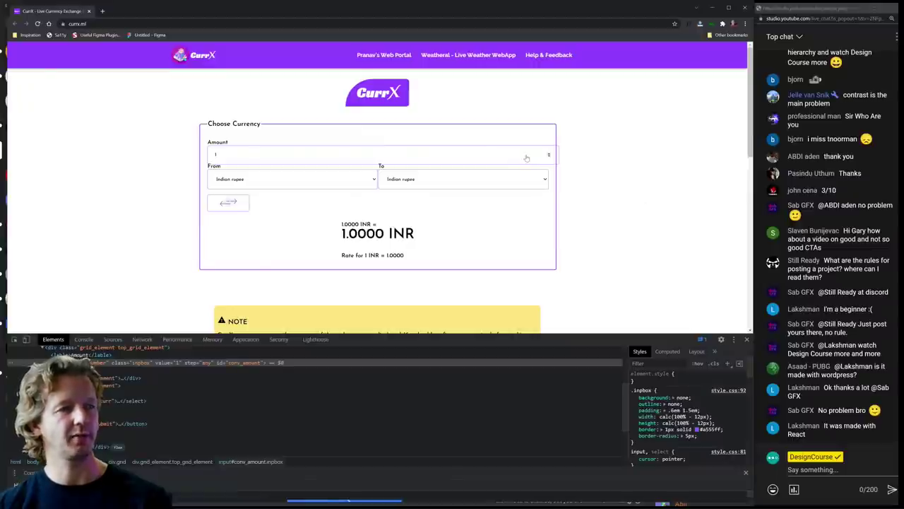
drag(214, 166, 379, 165)
click(379, 165)
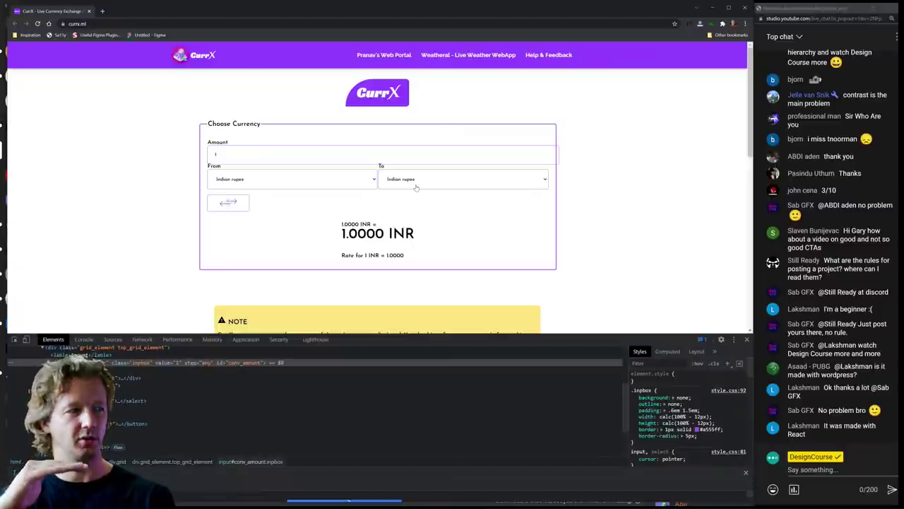
- Read over the CurrX NOTE box, then close DevTools and the CurrX tab
scroll(570, 240, down, 3)
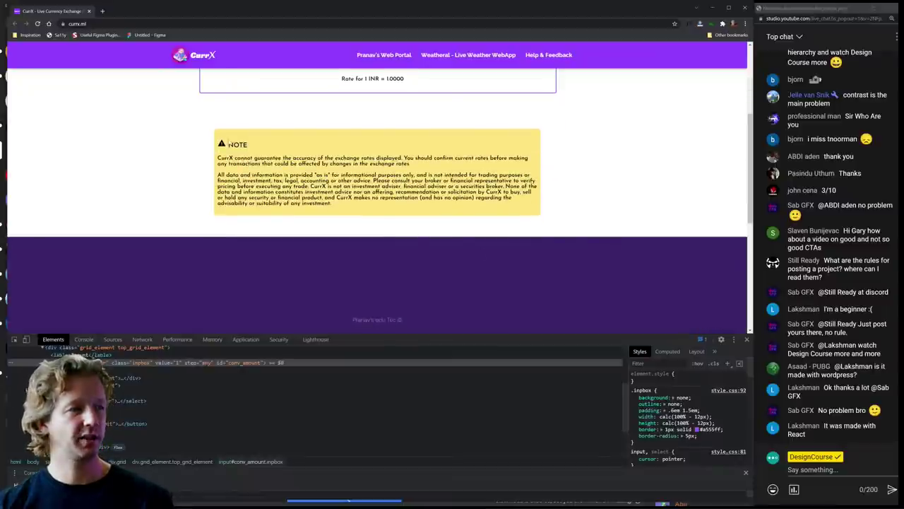
drag(219, 142, 428, 209)
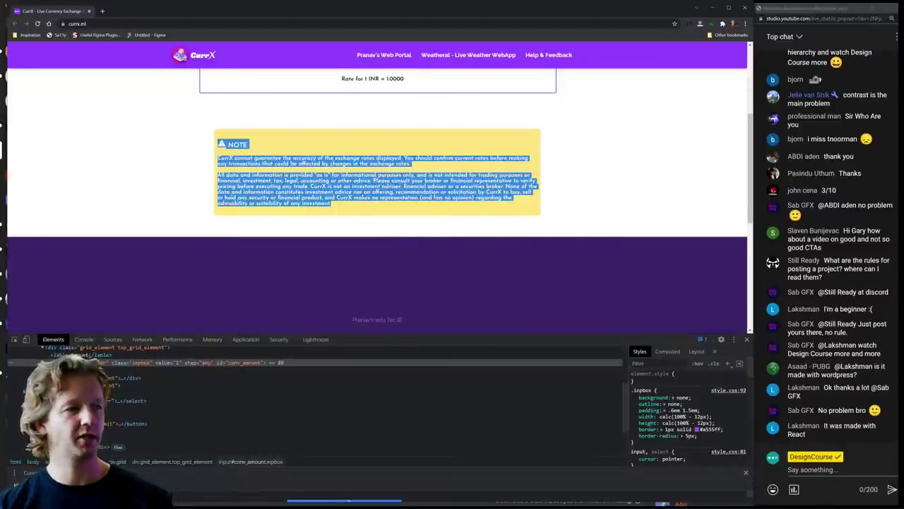
click(212, 162)
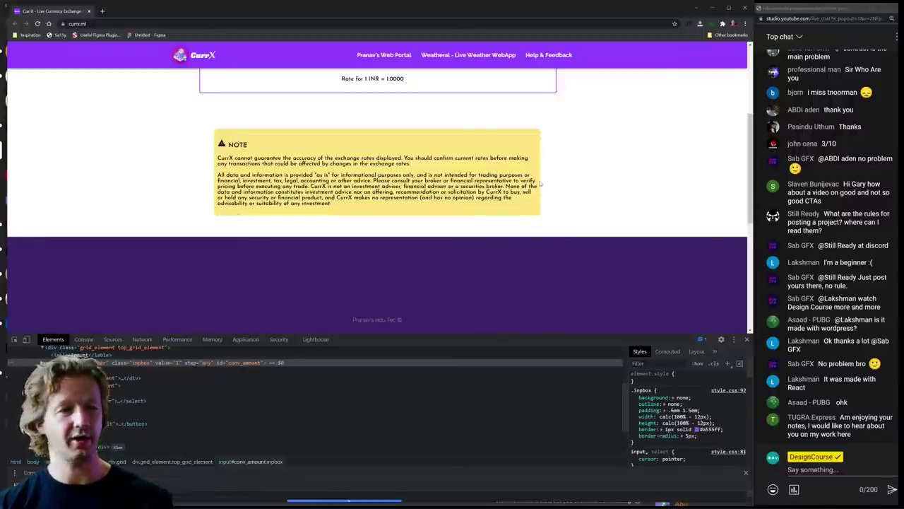
scroll(540, 183, up, 3)
click(747, 339)
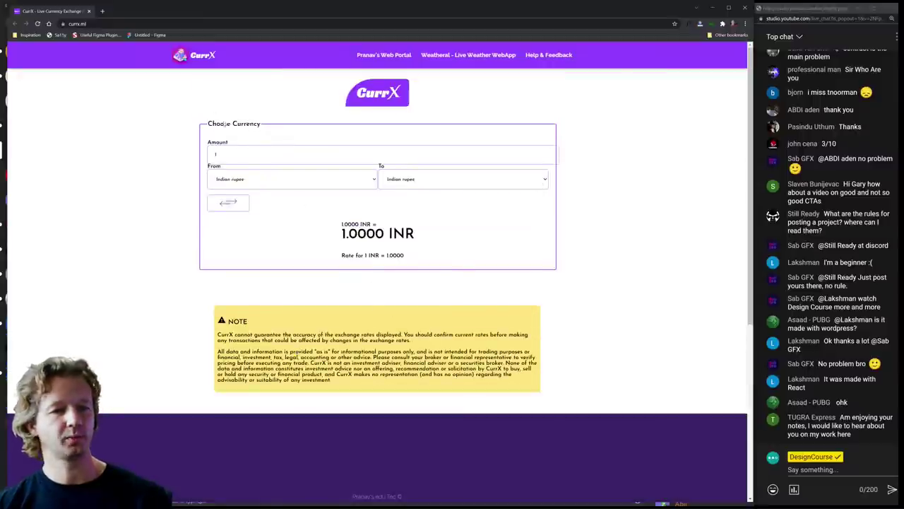
click(88, 11)
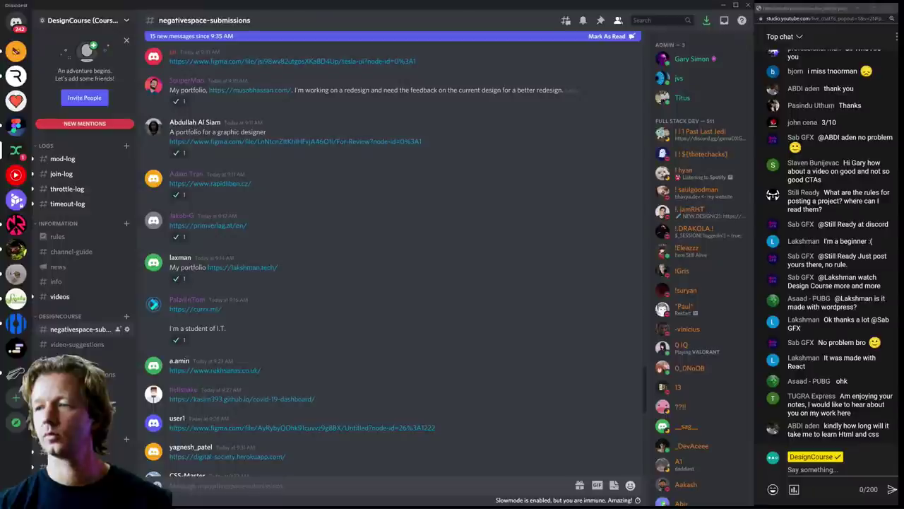
click(215, 370)
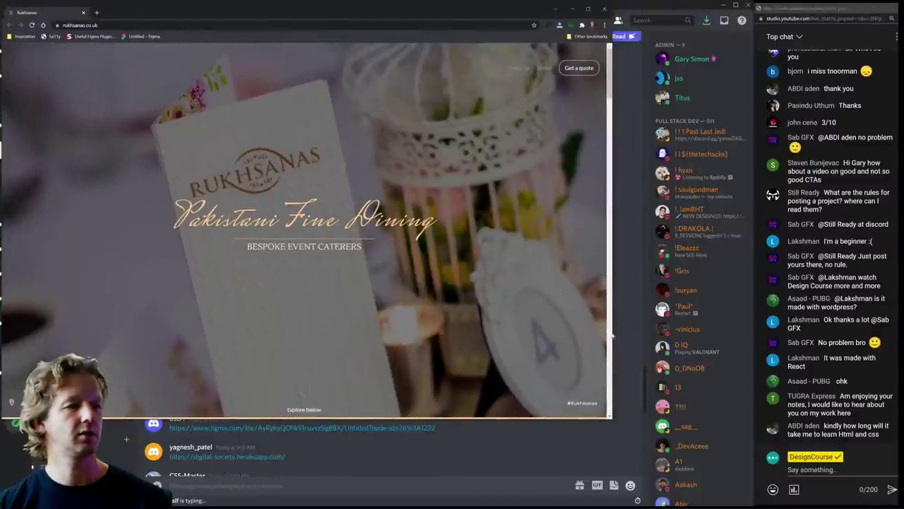
drag(611, 418, 751, 502)
click(32, 25)
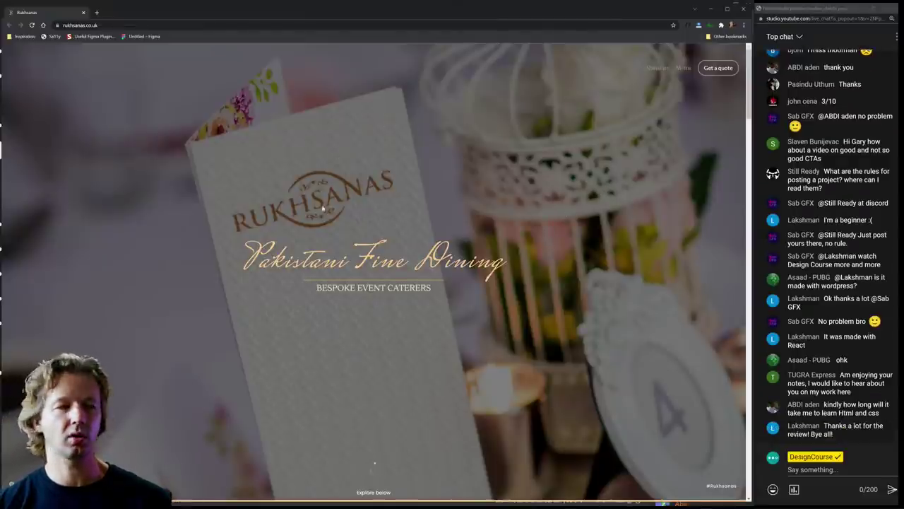
drag(257, 249, 549, 323)
click(549, 323)
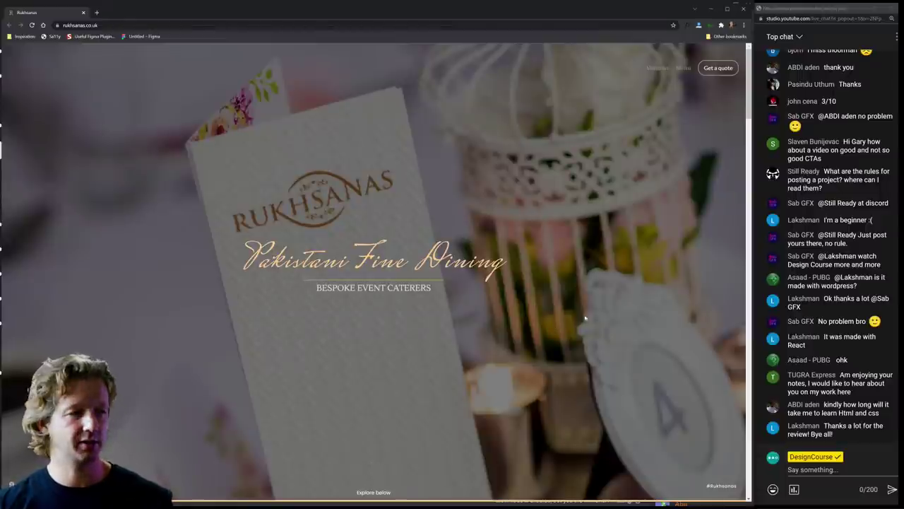
scroll(572, 351, down, 2)
scroll(571, 351, down, 5)
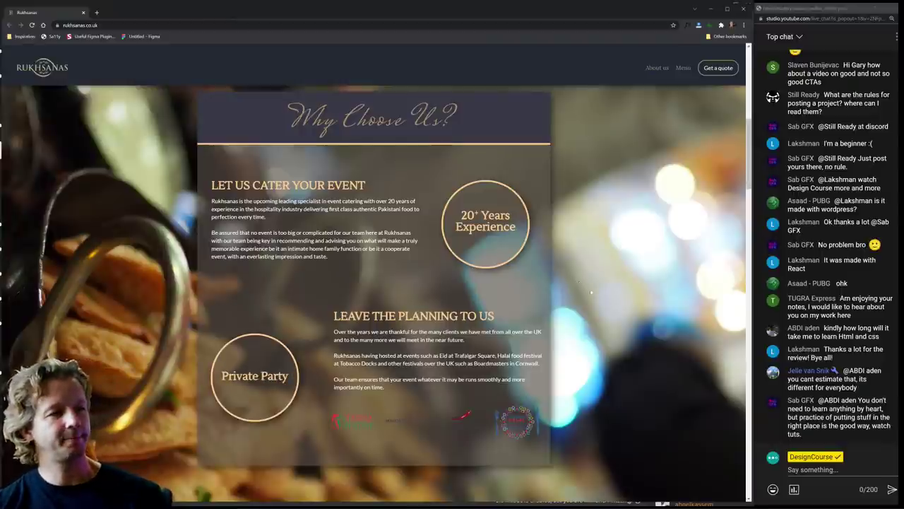
scroll(575, 277, up, 5)
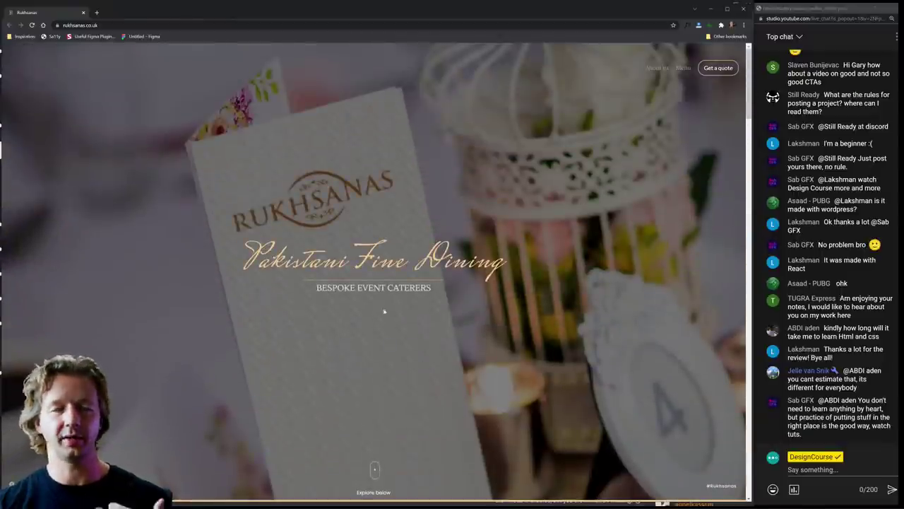
scroll(498, 357, down, 3)
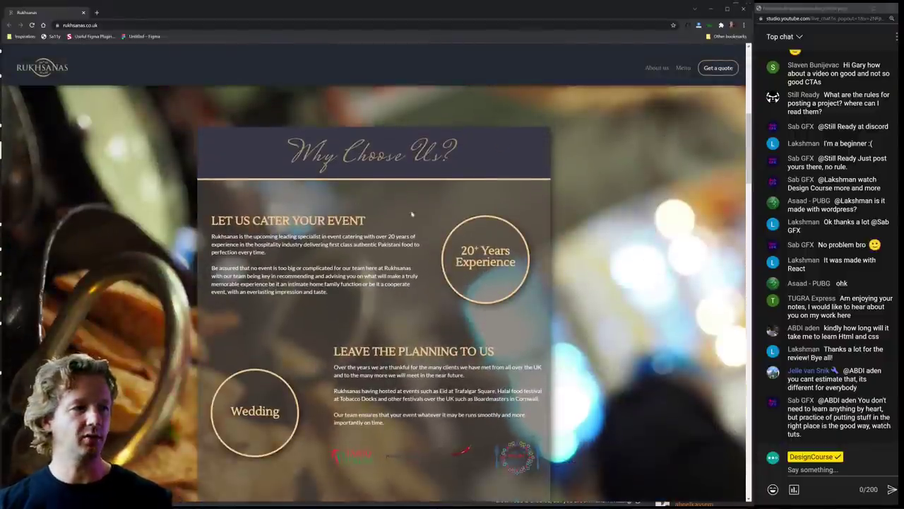
drag(412, 213, 523, 297)
scroll(610, 339, up, 8)
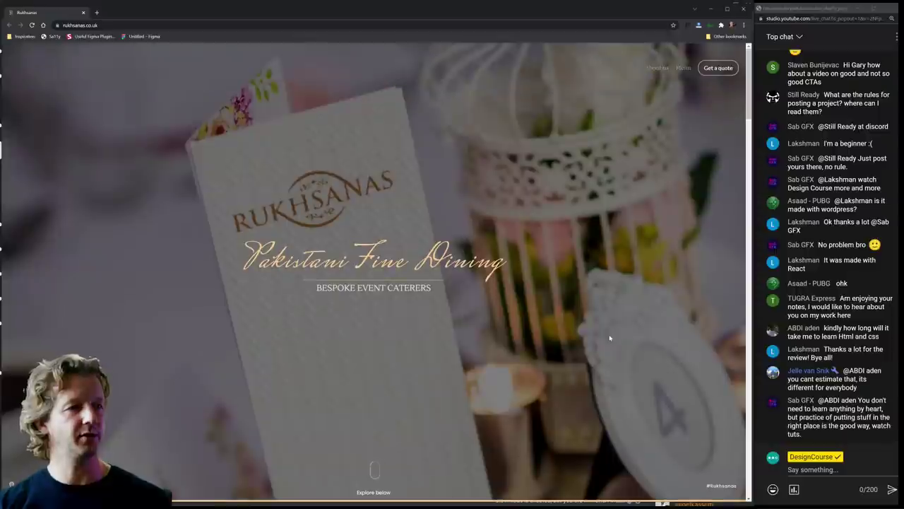
click(84, 15)
scroll(355, 368, down, 5)
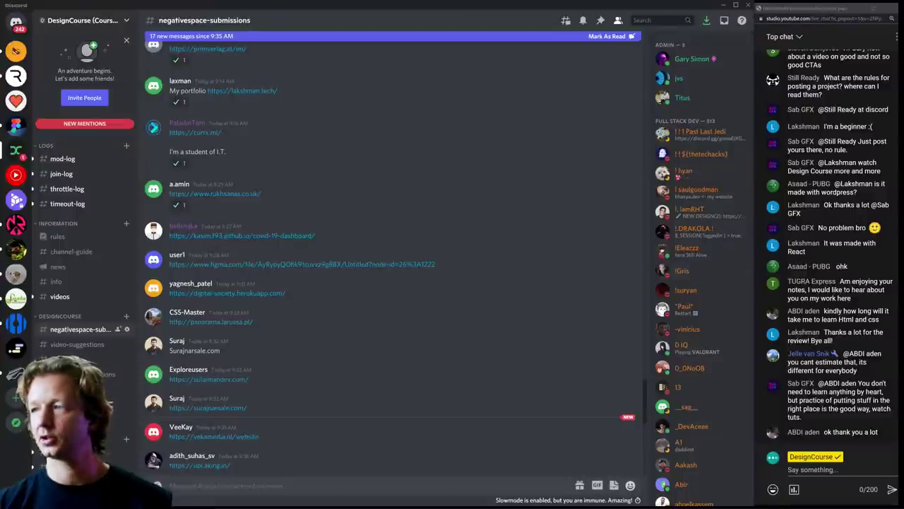
click(242, 236)
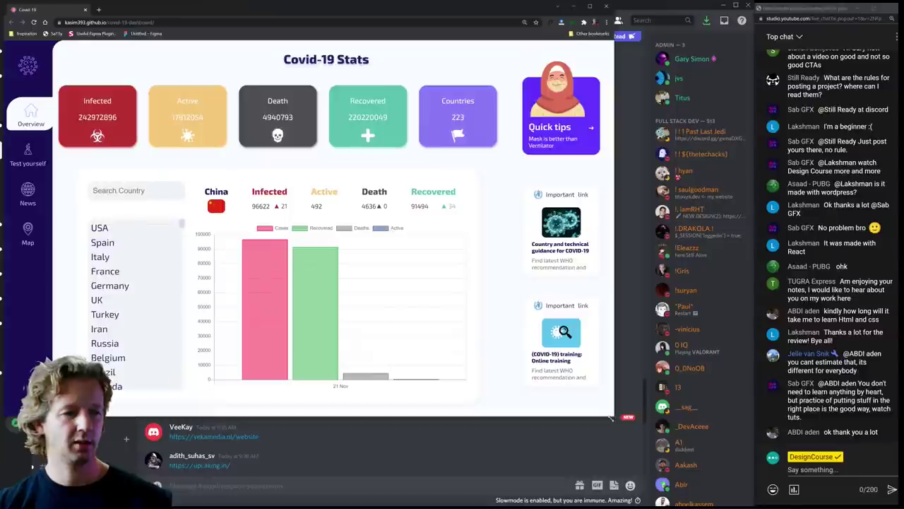
- Enlarge the window, reload the Covid-19 dashboard, and highlight its title and stat cards
drag(612, 417, 750, 504)
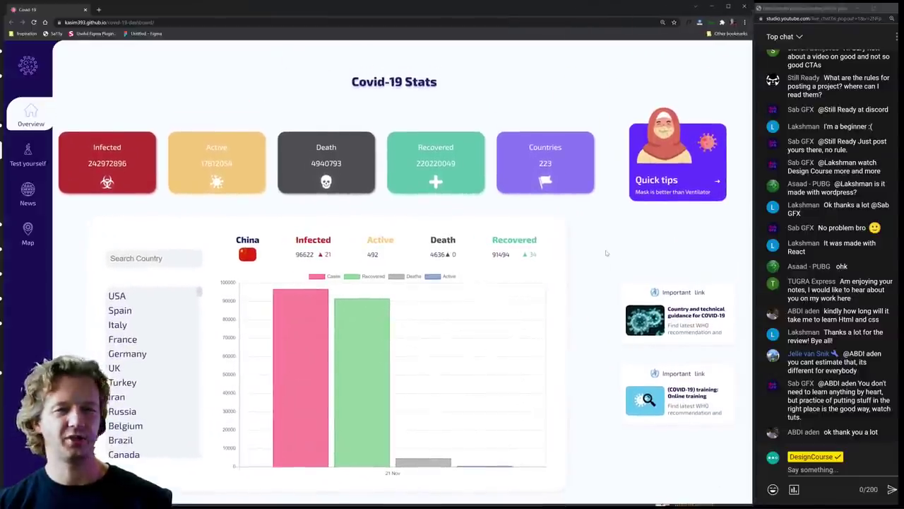
click(34, 23)
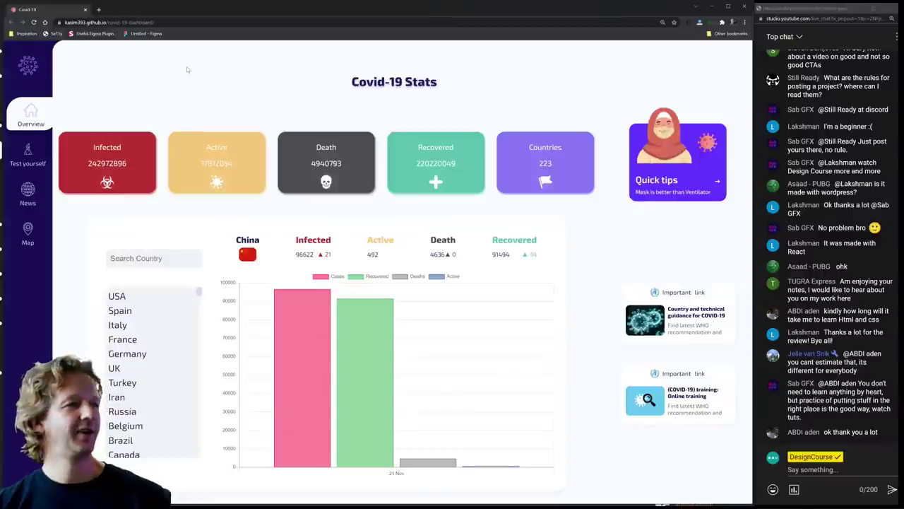
drag(186, 67, 574, 311)
click(584, 313)
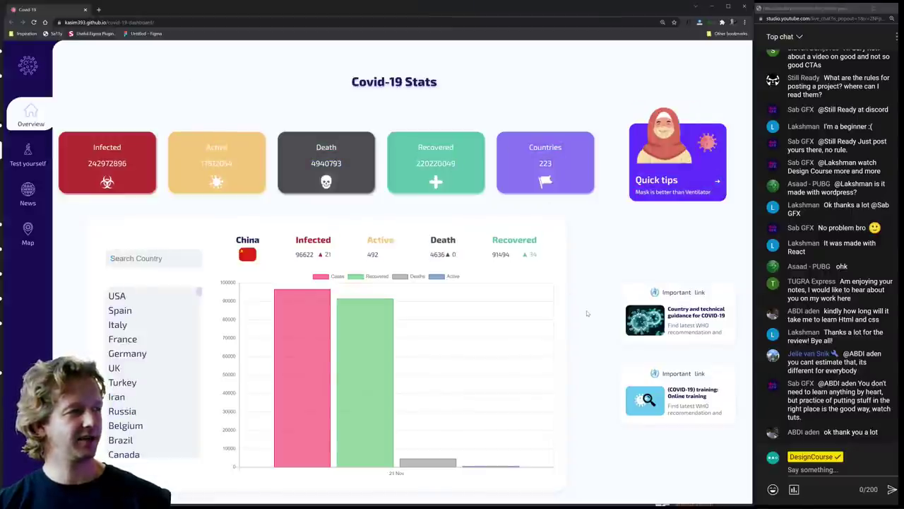
drag(417, 82, 553, 171)
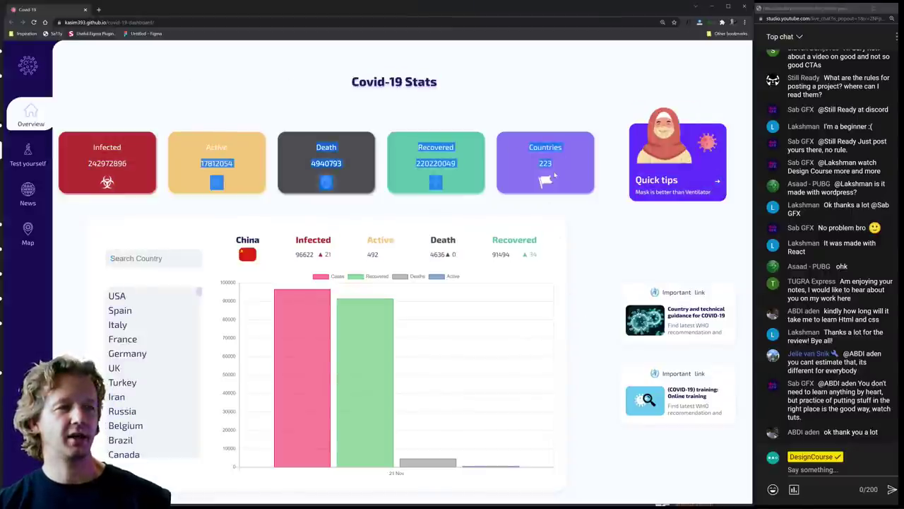
click(303, 82)
- Highlight the Death, Recovered and Infected cards and the Search Country box
drag(305, 80, 490, 118)
click(294, 81)
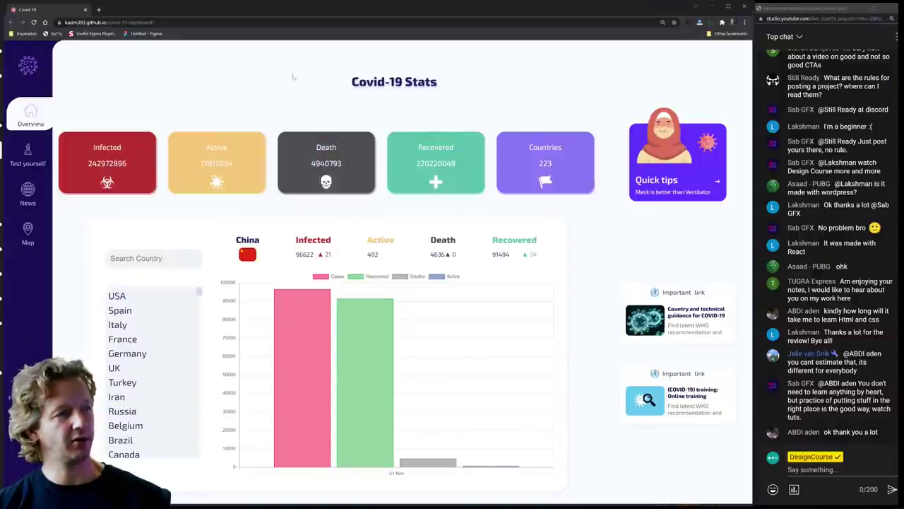
drag(271, 73, 472, 98)
click(473, 99)
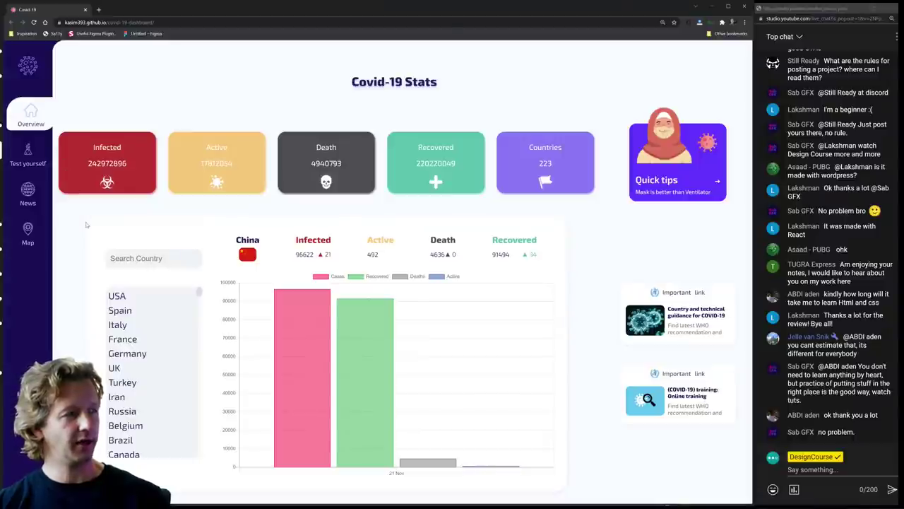
drag(83, 231, 84, 236)
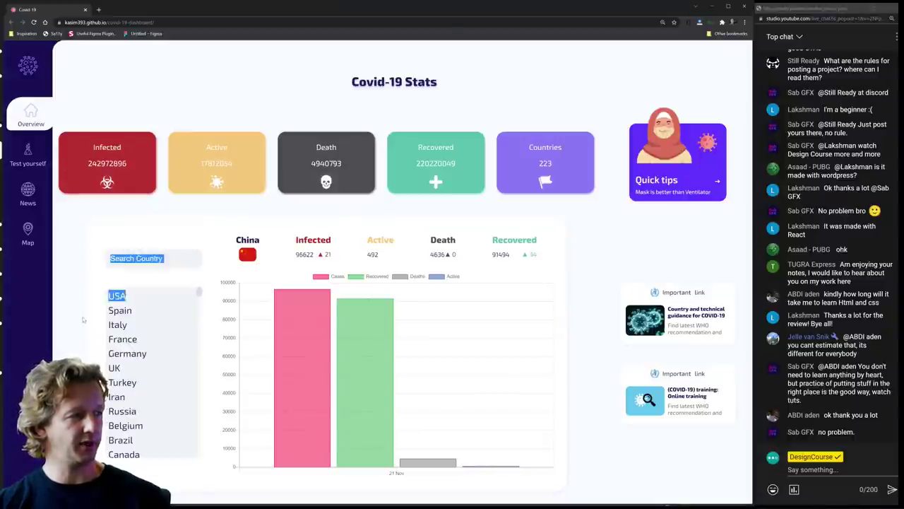
click(83, 234)
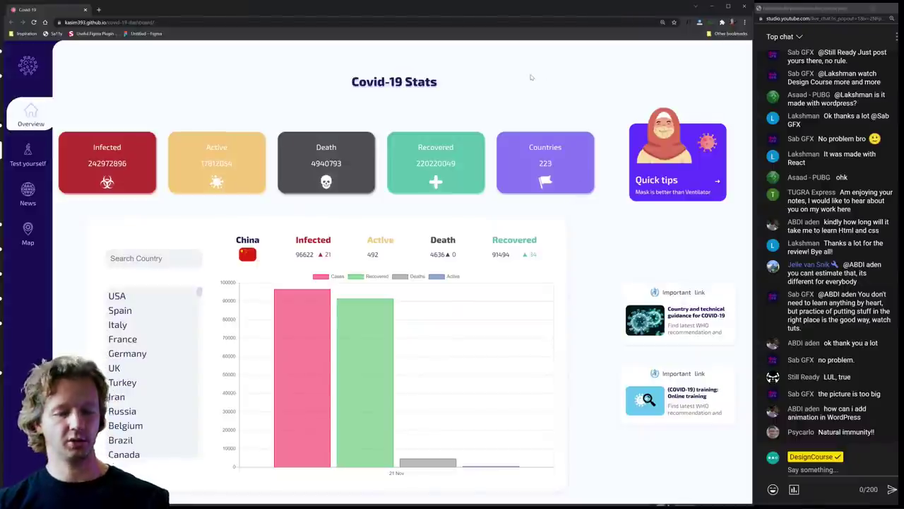
- Open Twitter in a new tab and go to the account's profile page
key(ctrl+t)
text(twitter.com)
key(Return)
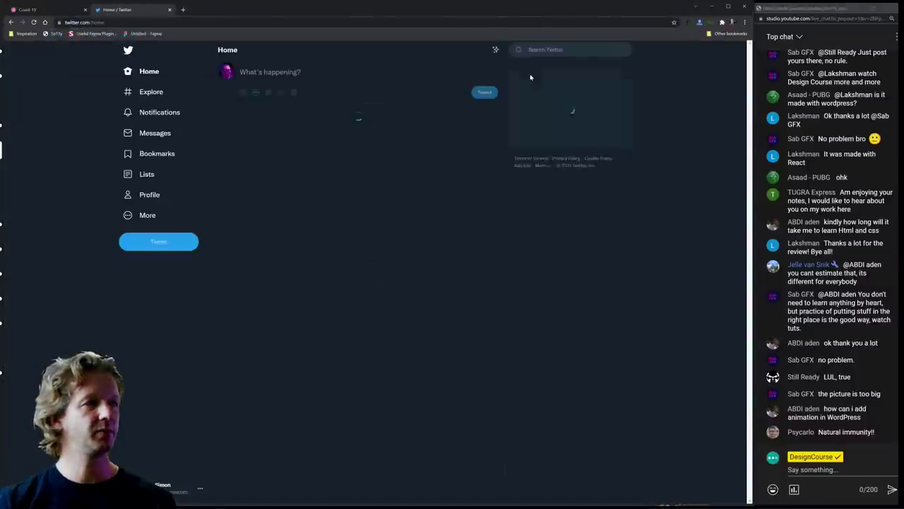
click(227, 74)
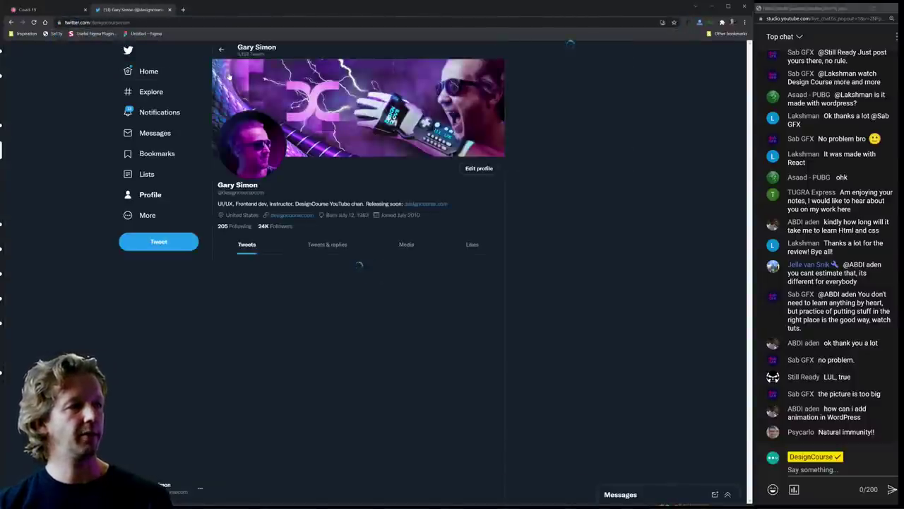
- Zoom in, scroll to the layout-generator tweet, and open its codepen.io link
scroll(530, 295, down, 3)
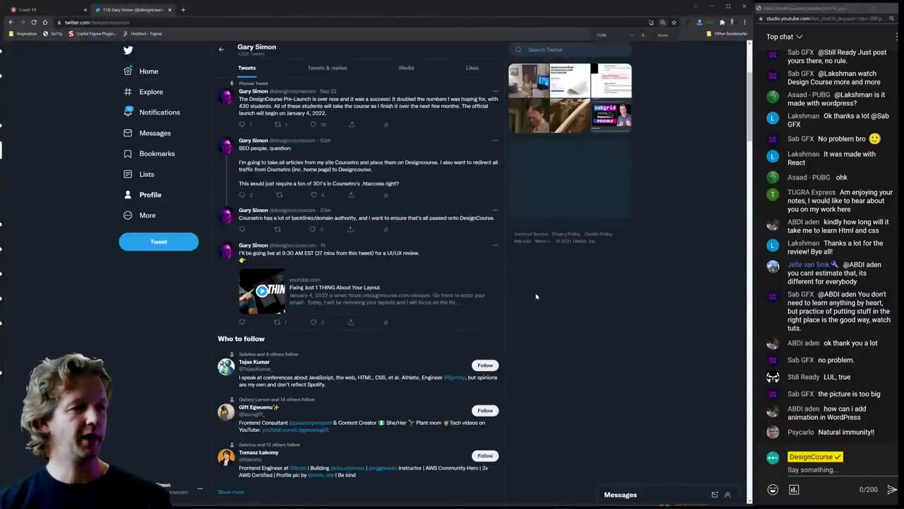
key(ctrl+plus)
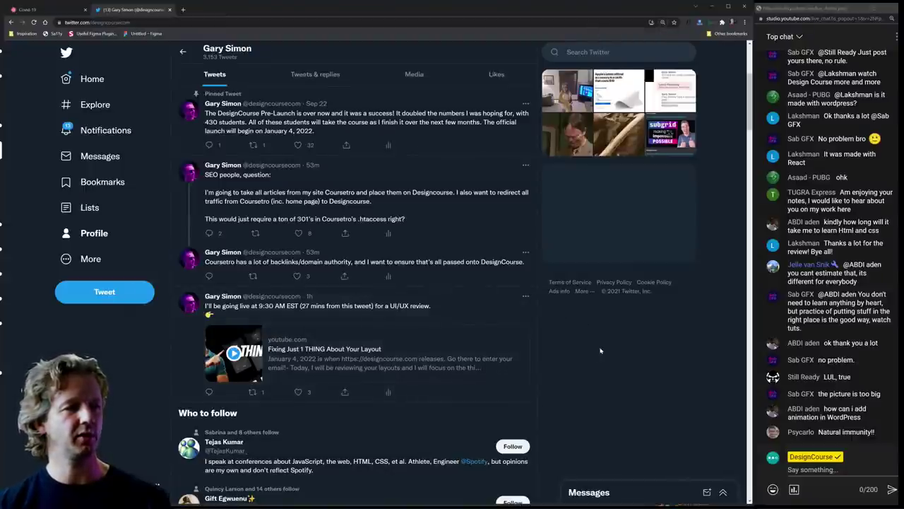
scroll(601, 350, down, 10)
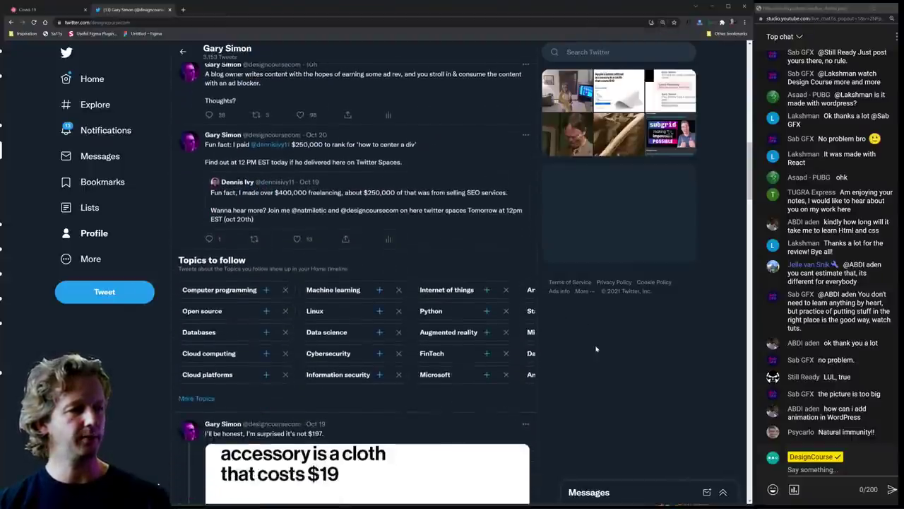
scroll(596, 349, down, 10)
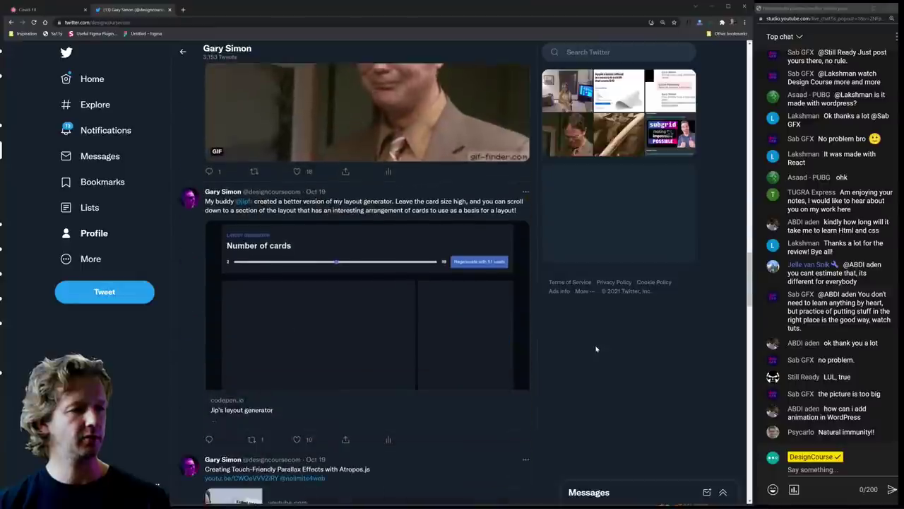
scroll(595, 349, down, 1)
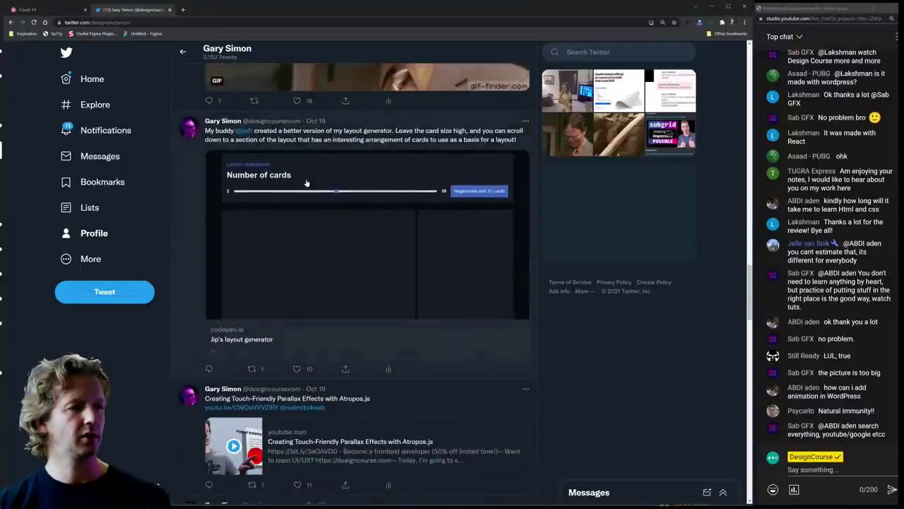
click(258, 342)
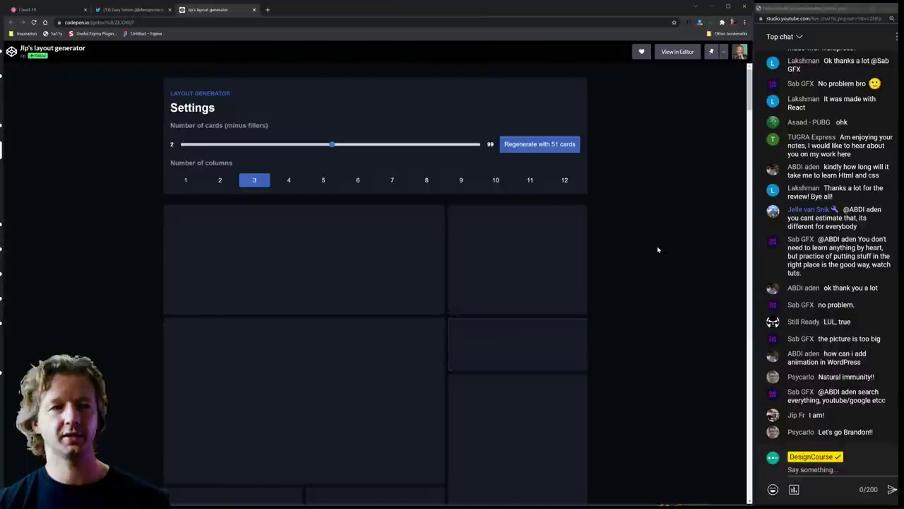
- Regenerate the CodePen card layout with 51 cards
scroll(657, 250, down, 5)
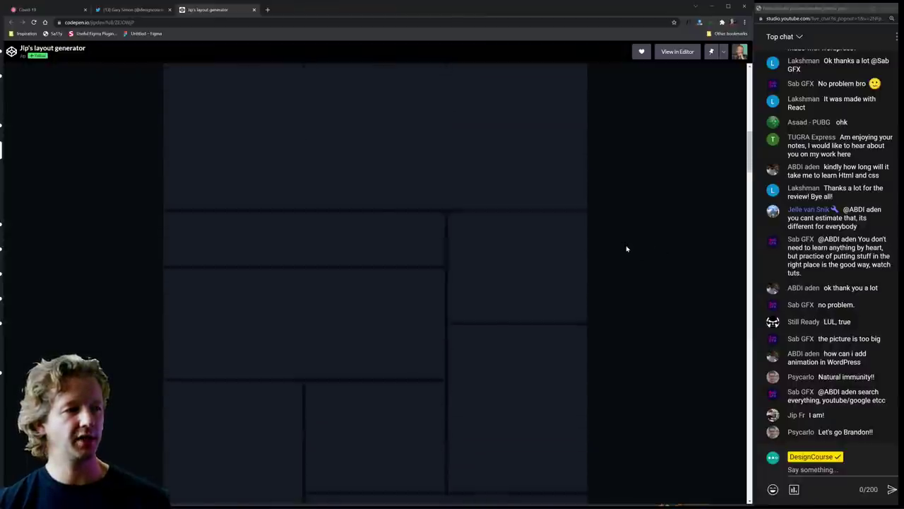
scroll(626, 249, up, 5)
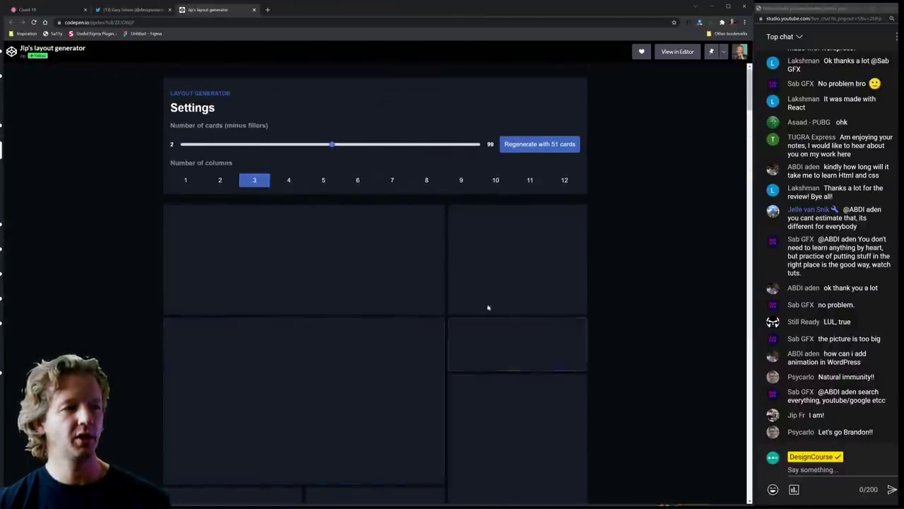
click(531, 148)
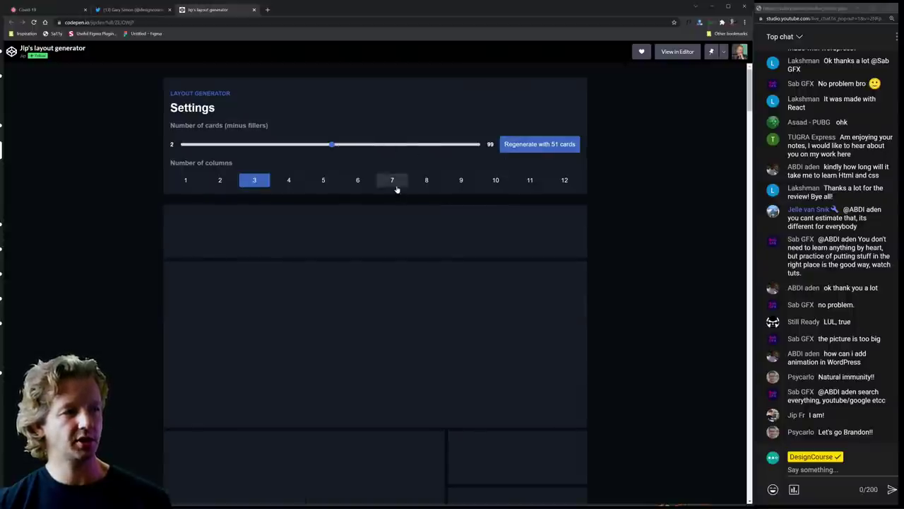
scroll(590, 329, down, 5)
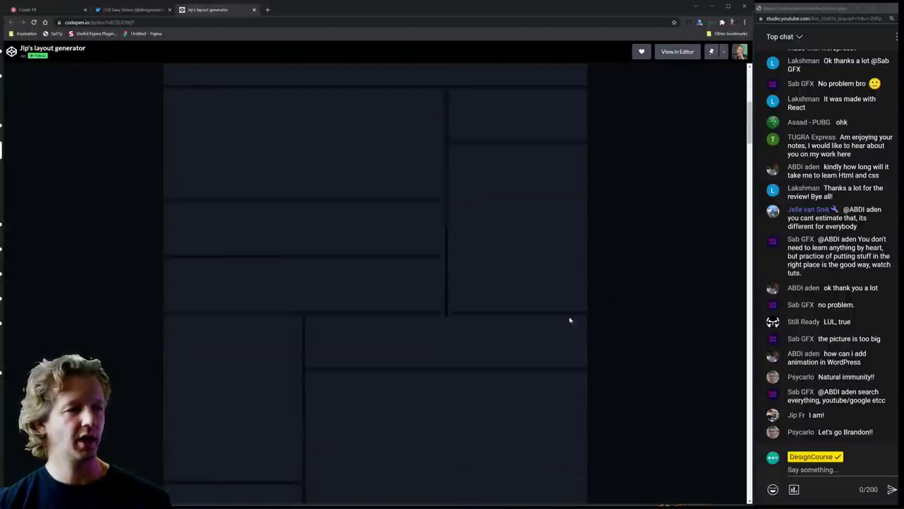
scroll(647, 215, up, 1)
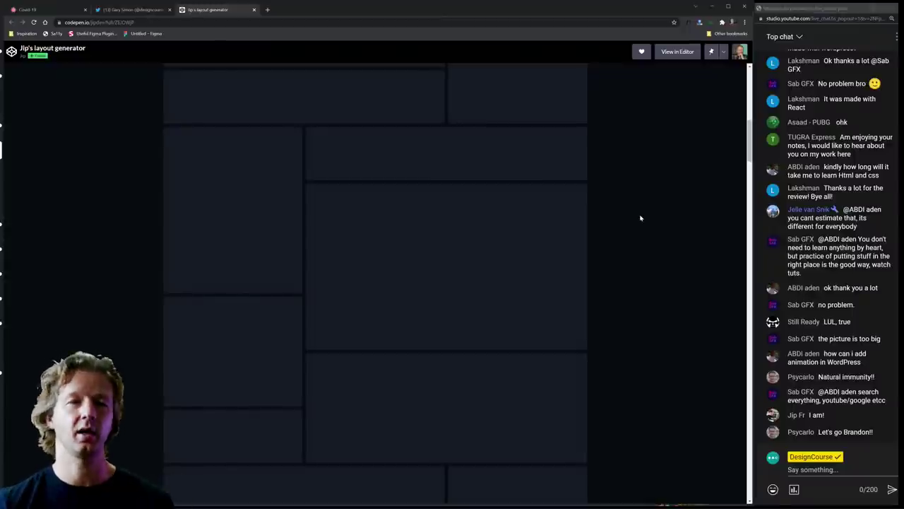
- Copy the pen's URL, post it in the live chat, and close the CodePen tab
key(ctrl+l)
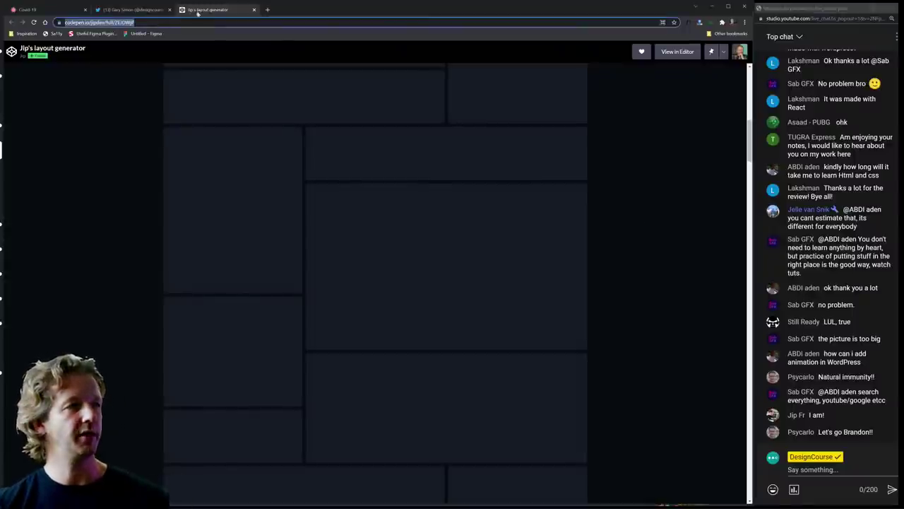
key(ctrl+c)
click(780, 424)
key(ctrl+v)
key(Return)
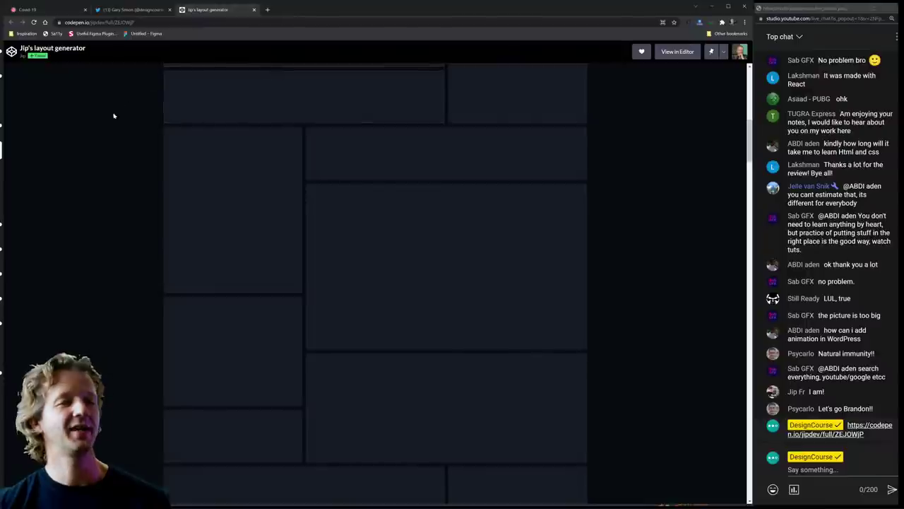
click(254, 10)
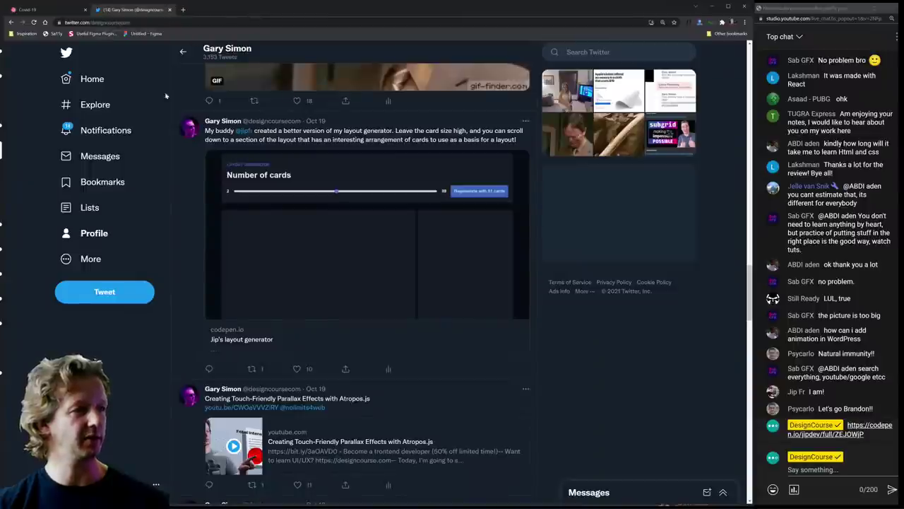
- Close the Twitter and Covid-19 tabs and open the figma.com submission link
click(170, 11)
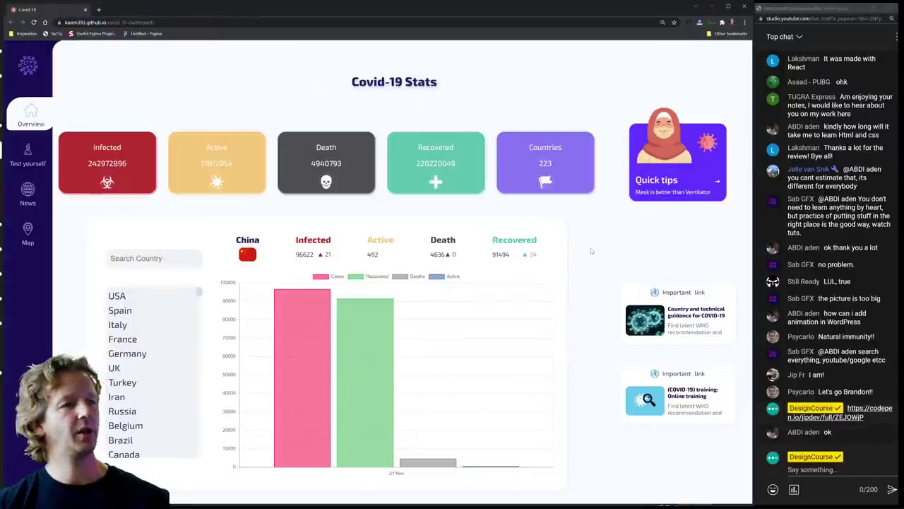
click(85, 10)
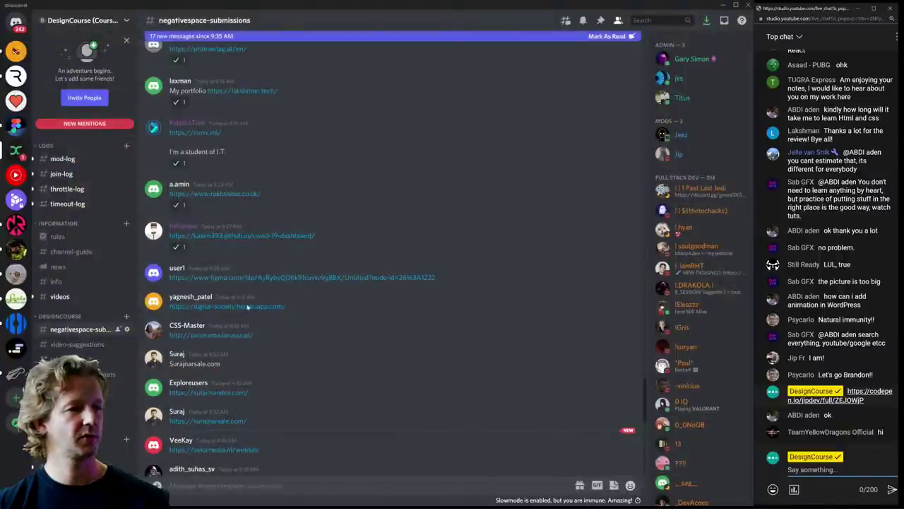
scroll(249, 308, down, 3)
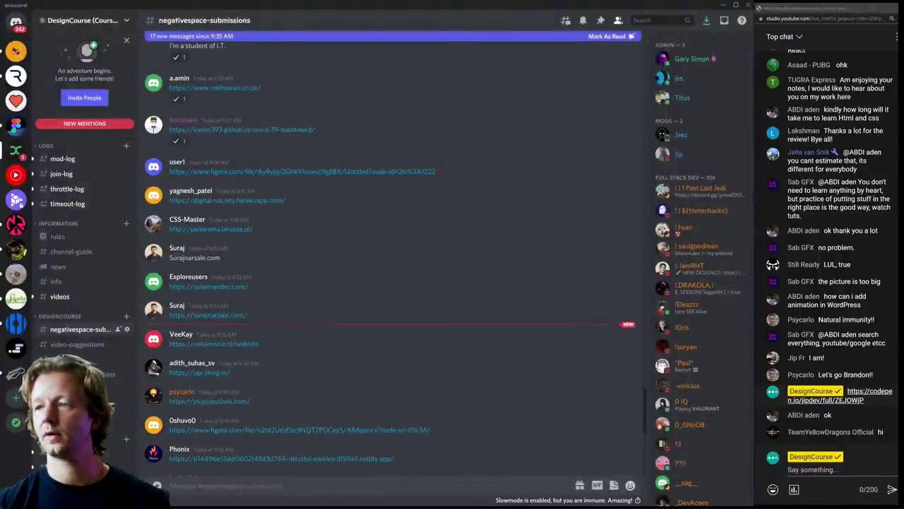
click(302, 171)
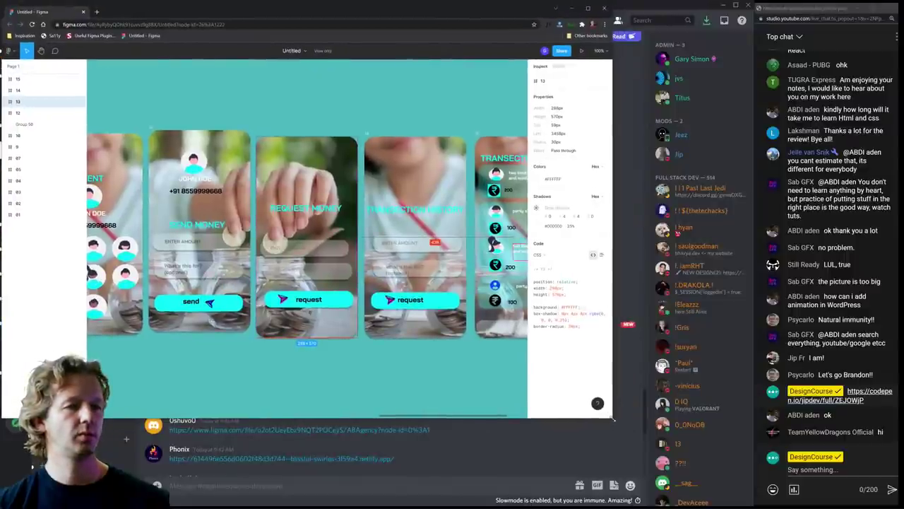
- Enlarge the Figma window over Discord, deselect REQUEST MONEY, and zoom out to show every payment screen
drag(610, 419, 753, 506)
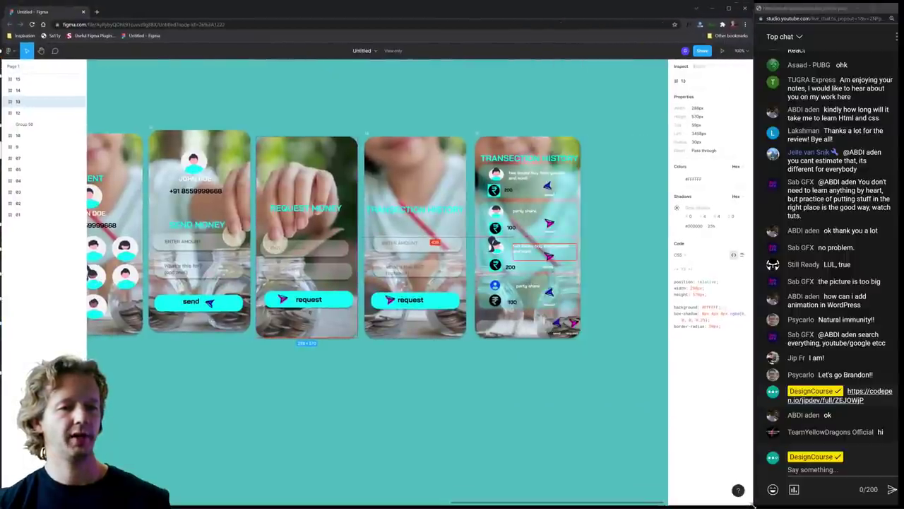
click(272, 86)
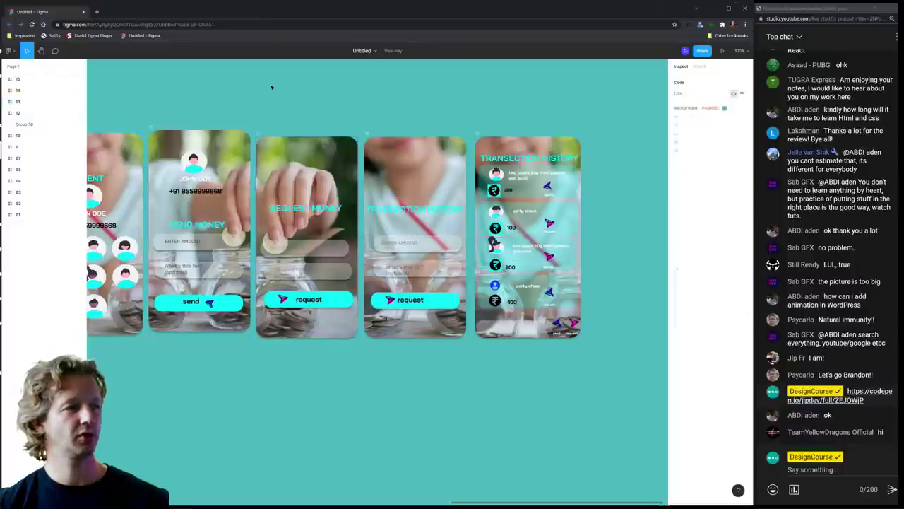
scroll(272, 87, down, 5)
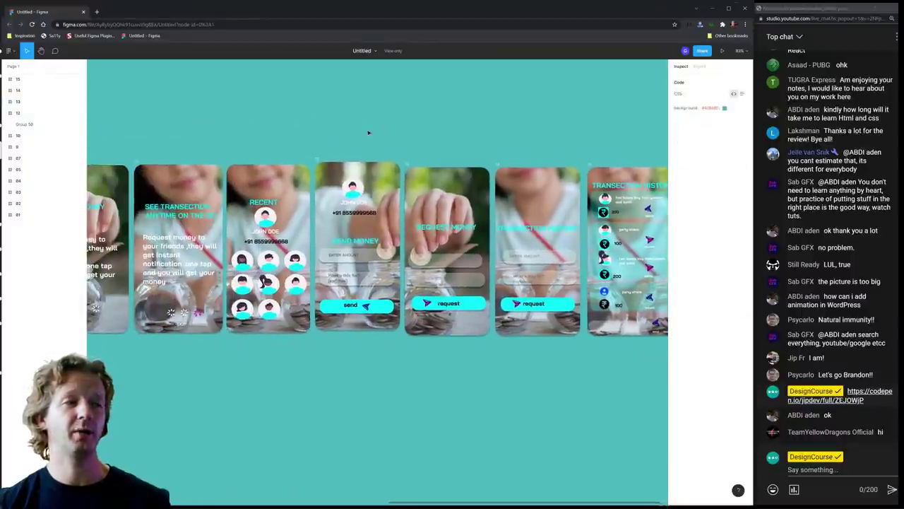
scroll(368, 132, down, 5)
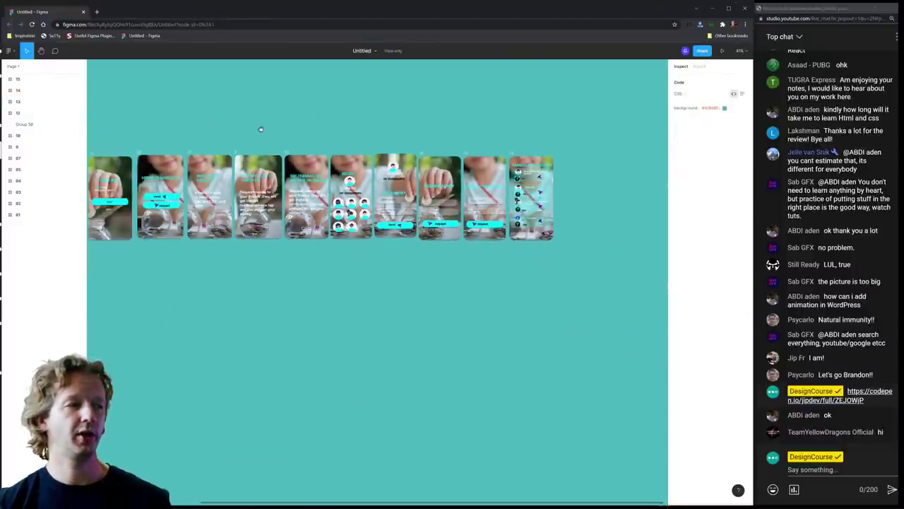
scroll(346, 172, down, 2)
scroll(264, 151, down, 2)
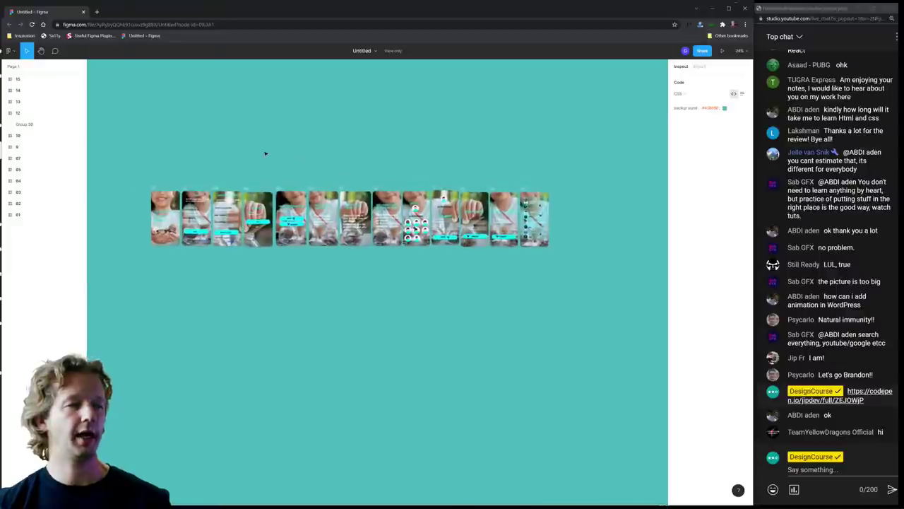
scroll(265, 152, up, 2)
scroll(283, 146, down, 1)
scroll(268, 143, up, 1)
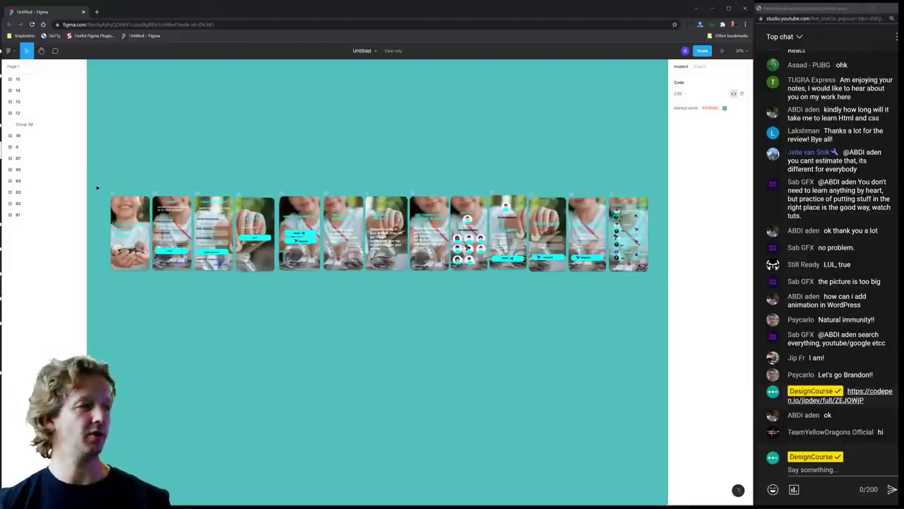
- Zoom into the TRANSFER OR RECEIVE MONEY heading and pan across the login, create-account and welcome frames
scroll(96, 188, up, 10)
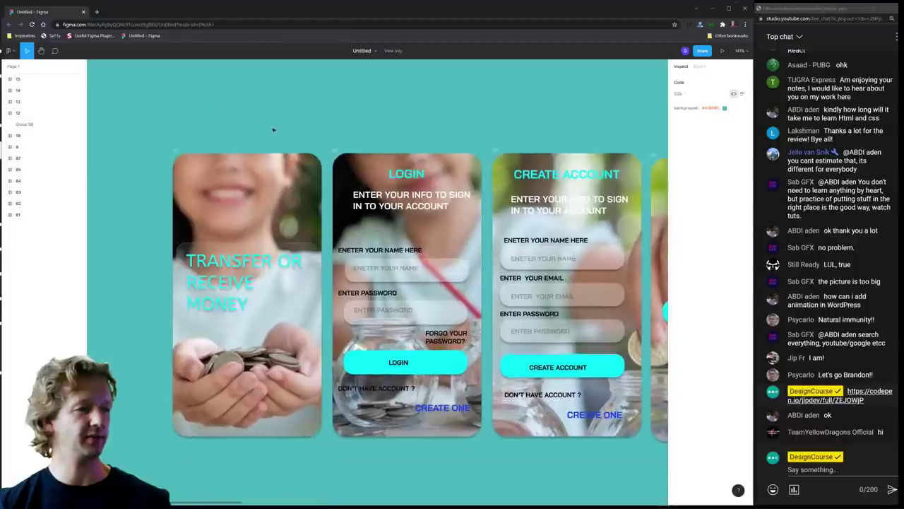
click(232, 262)
click(137, 193)
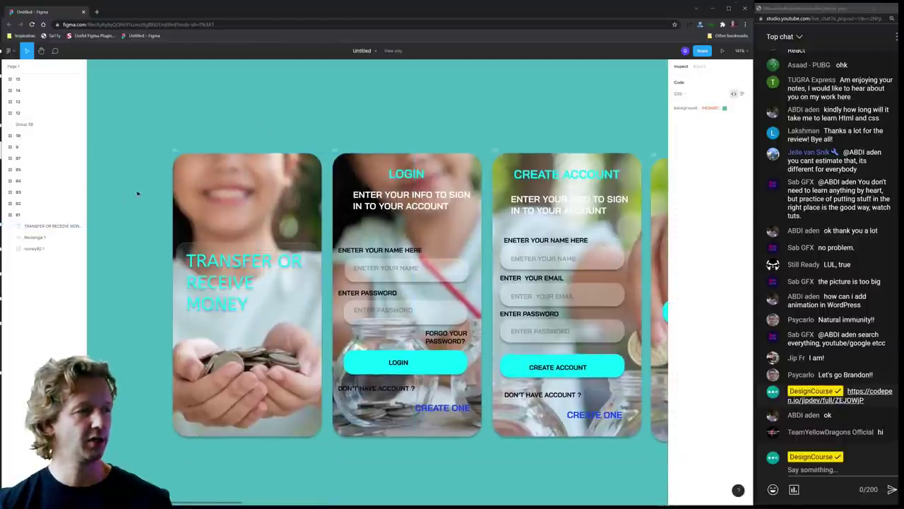
scroll(268, 113, down, 3)
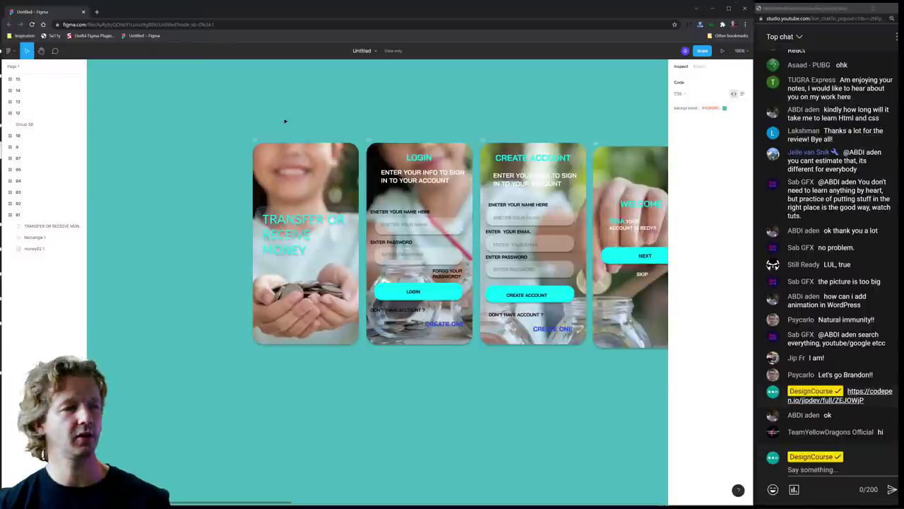
scroll(285, 121, up, 5)
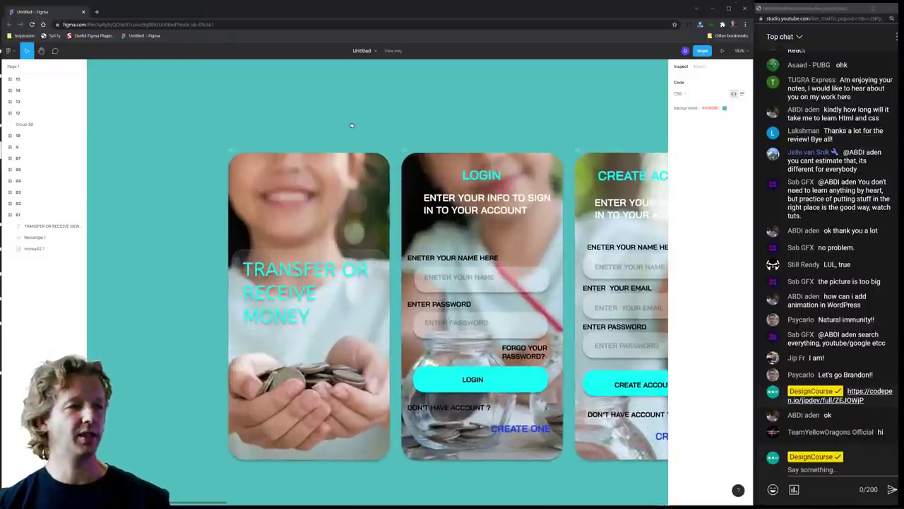
scroll(432, 119, right, 3)
scroll(282, 127, right, 10)
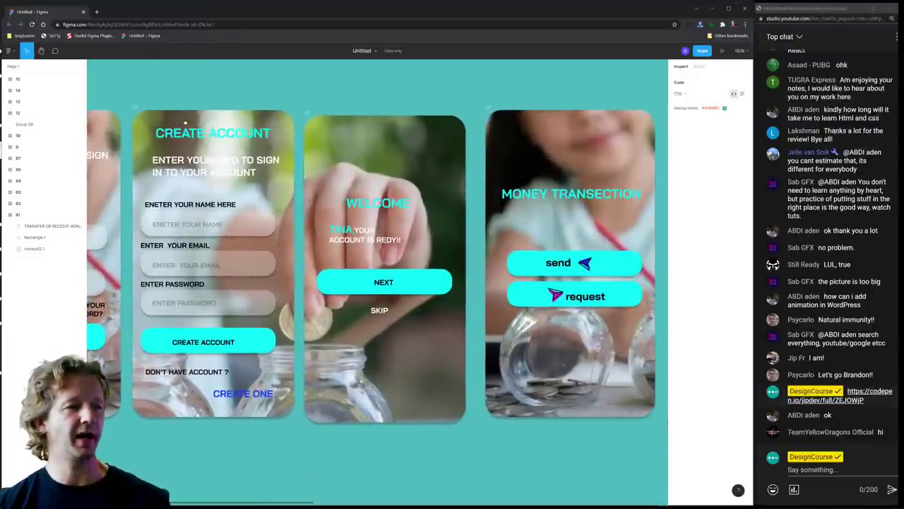
scroll(428, 166, left, 5)
scroll(428, 166, left, 10)
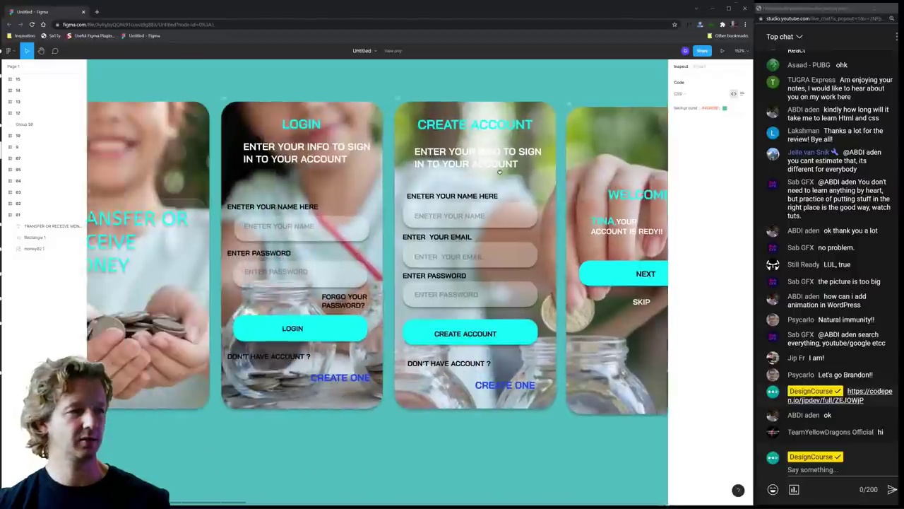
scroll(409, 265, right, 5)
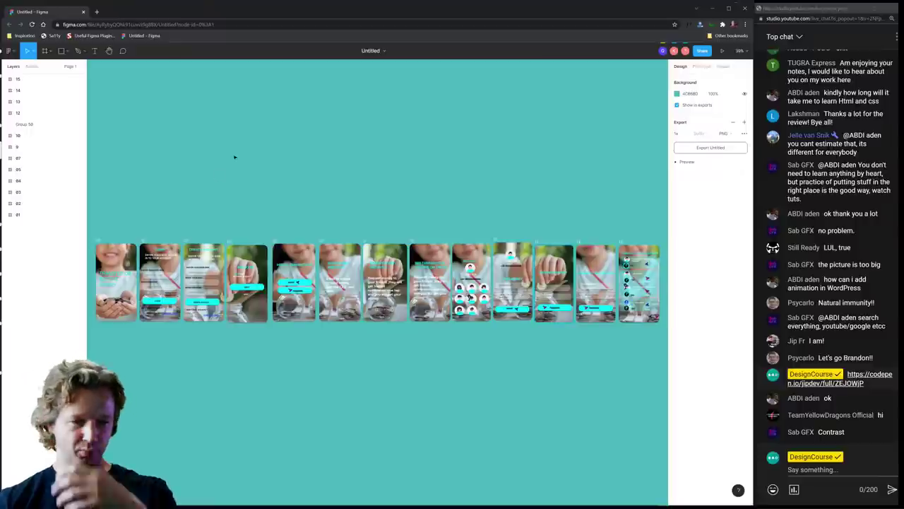
scroll(344, 212, up, 2)
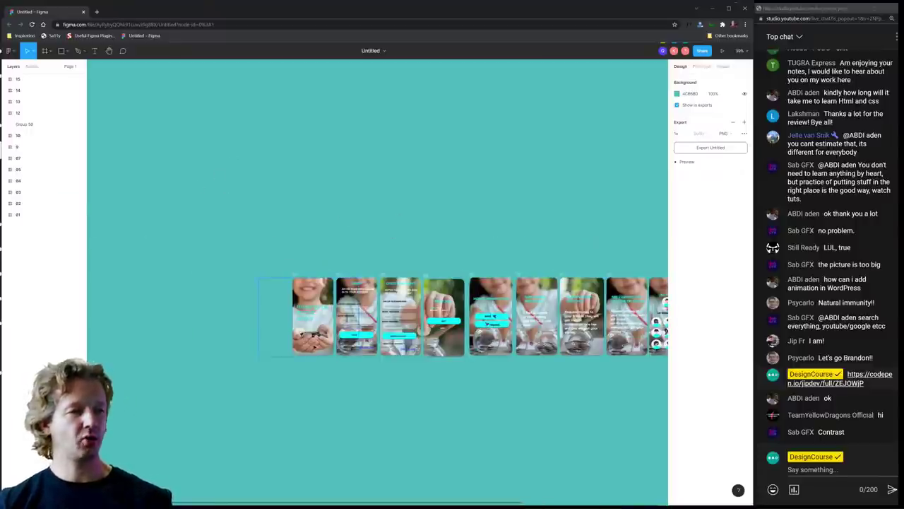
scroll(301, 313, up, 6)
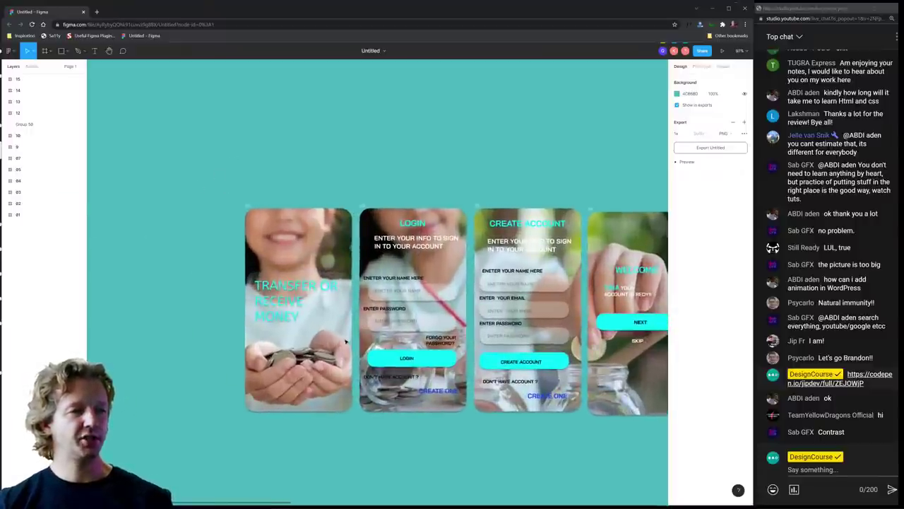
scroll(346, 342, up, 2)
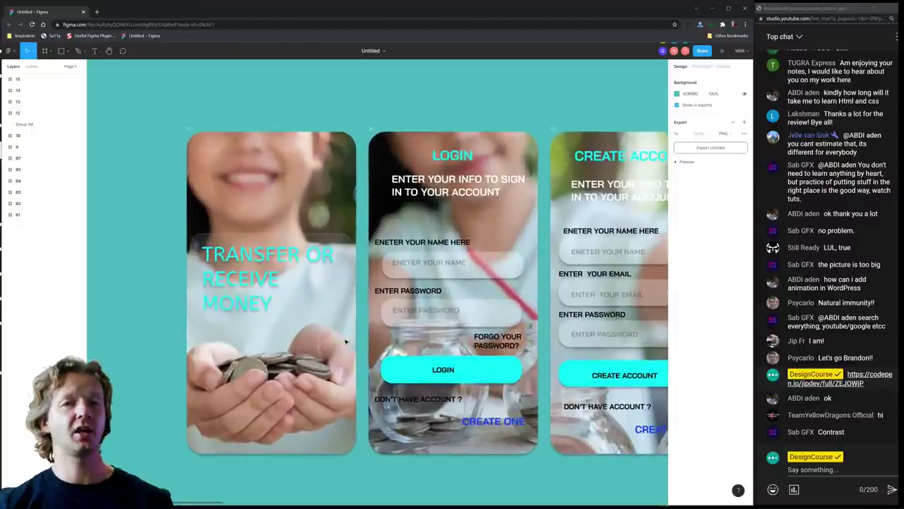
click(292, 198)
drag(292, 197, 330, 182)
double_click(327, 183)
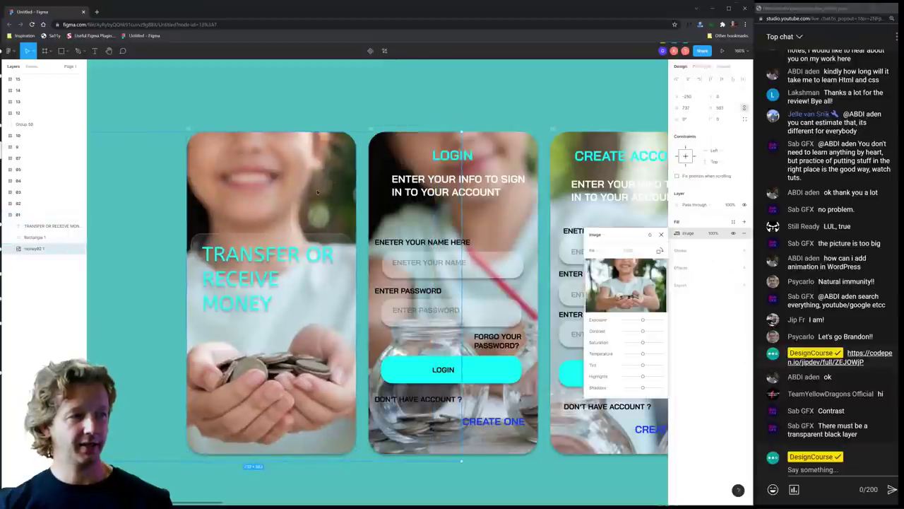
click(445, 99)
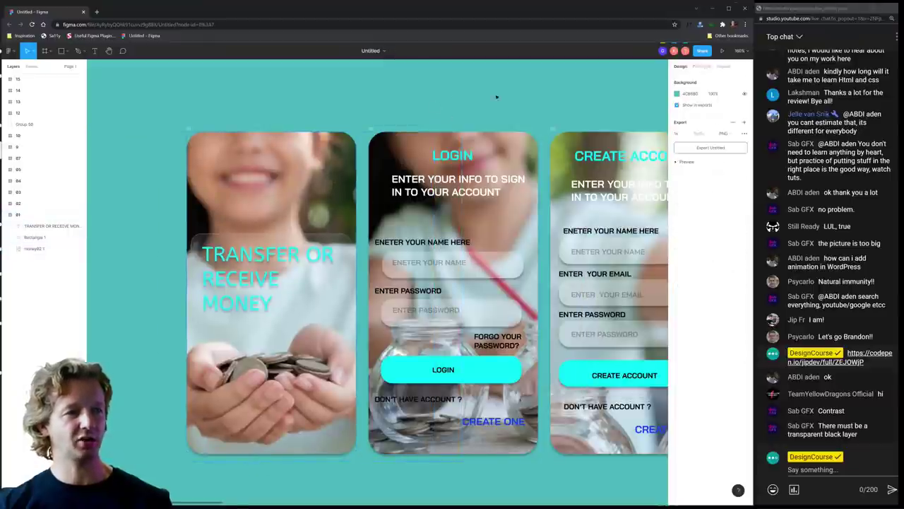
scroll(442, 101, down, 2)
scroll(443, 101, right, 2)
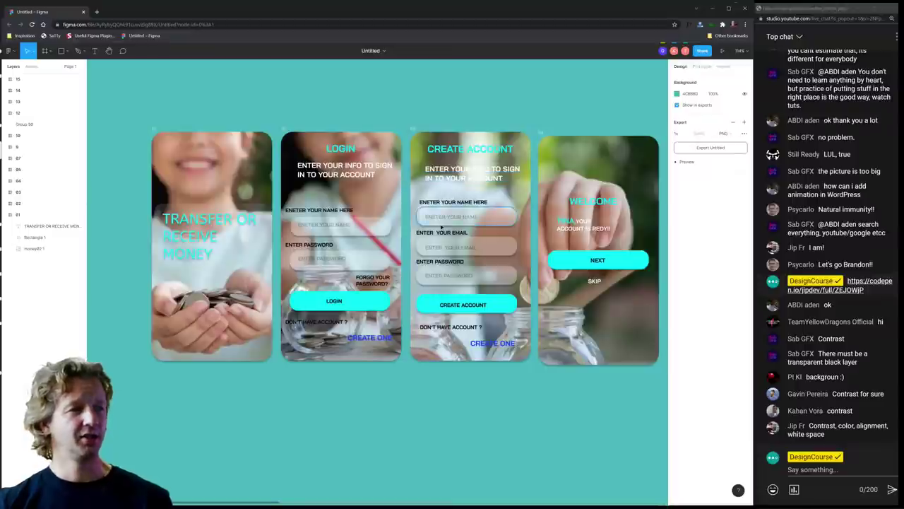
scroll(442, 225, up, 5)
scroll(441, 226, down, 1)
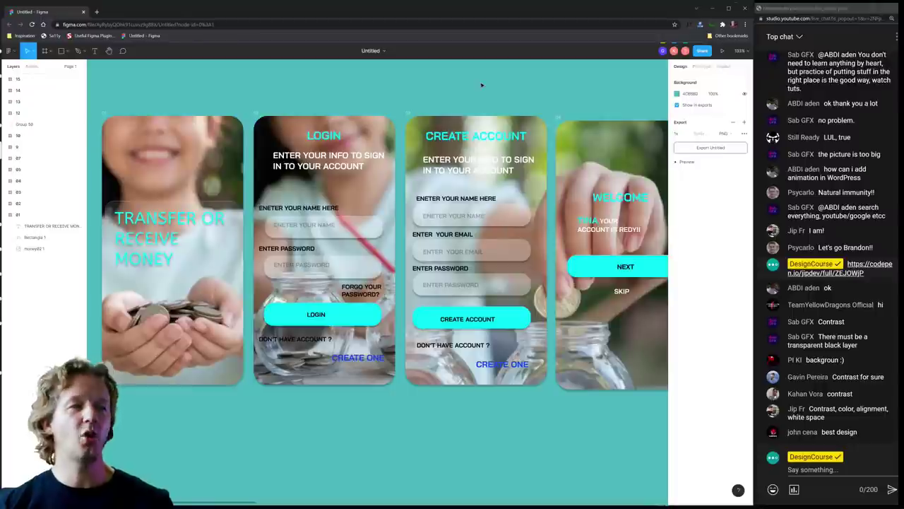
scroll(481, 85, down, 5)
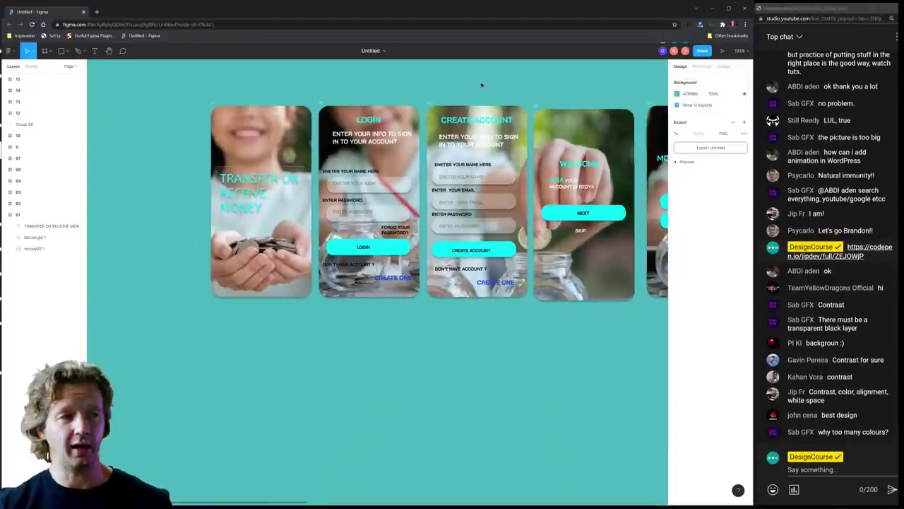
scroll(420, 128, up, 2)
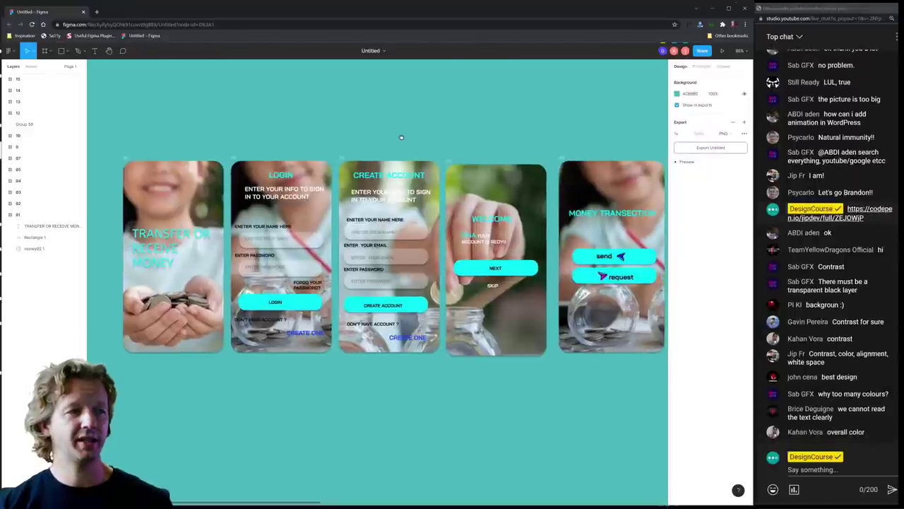
scroll(286, 148, up, 3)
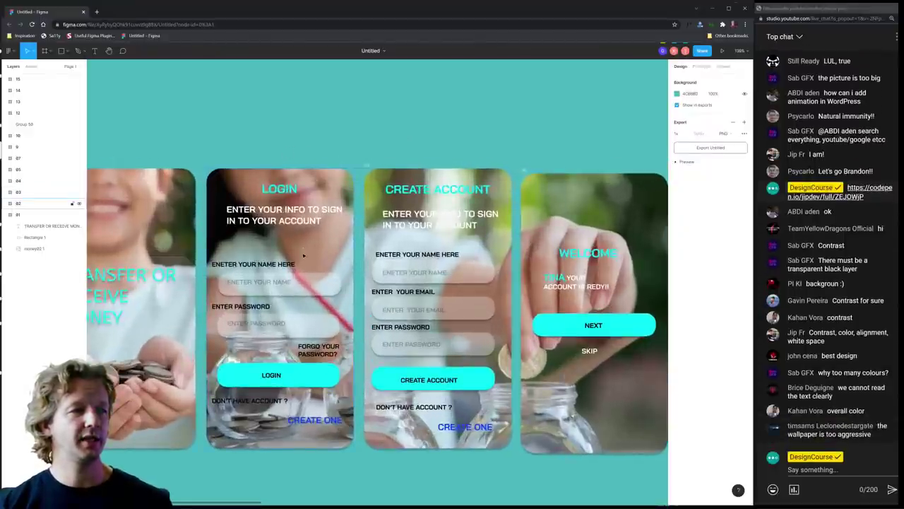
scroll(317, 242, down, 2)
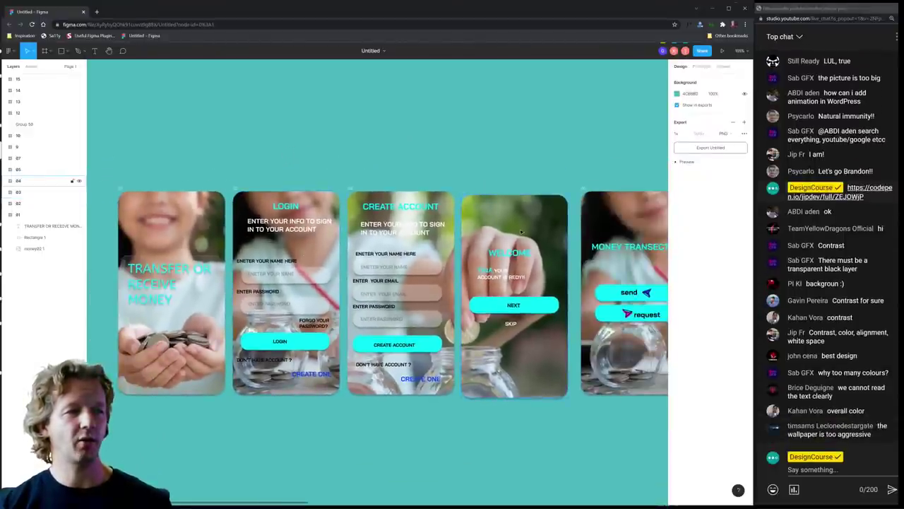
scroll(552, 156, down, 1)
scroll(495, 160, down, 3)
scroll(523, 190, right, 5)
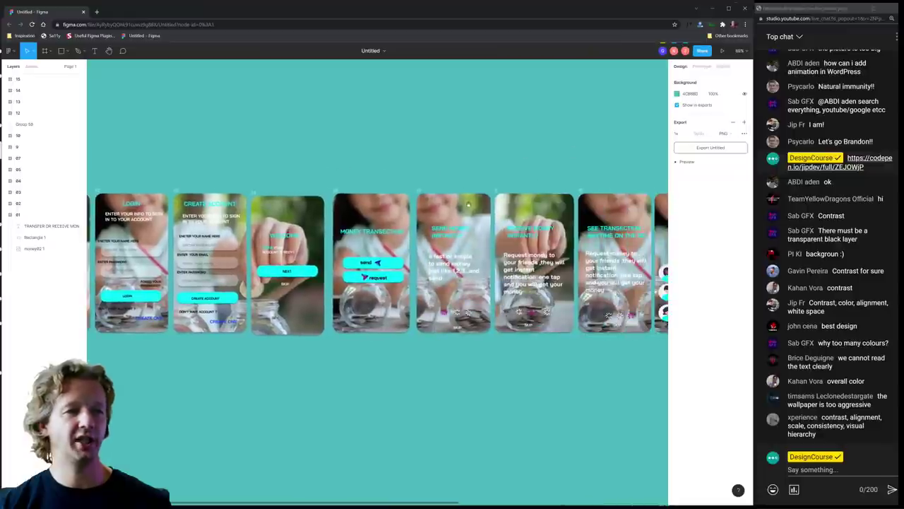
scroll(454, 172, down, 1)
scroll(353, 140, down, 1)
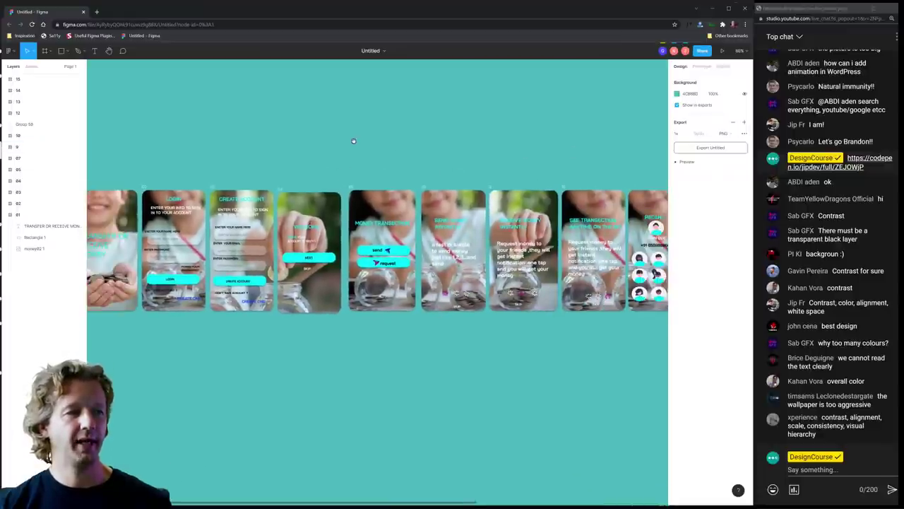
scroll(454, 143, left, 3)
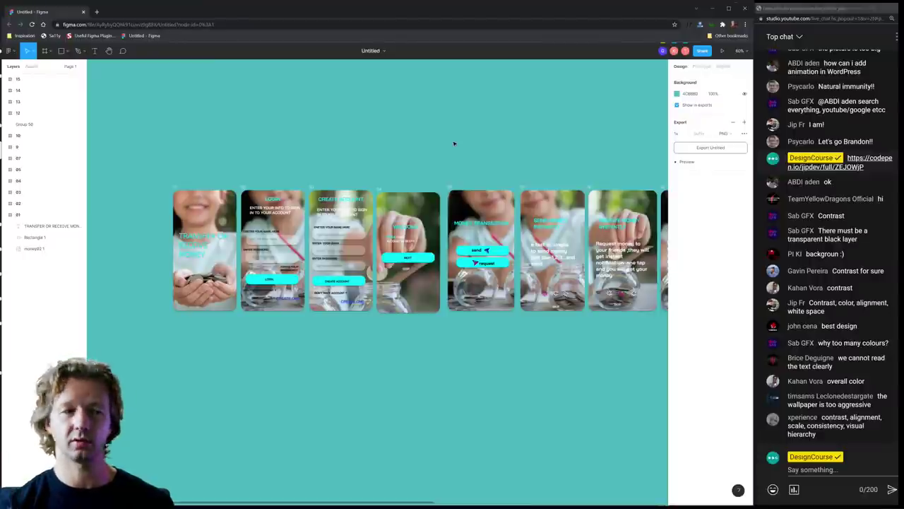
click(486, 204)
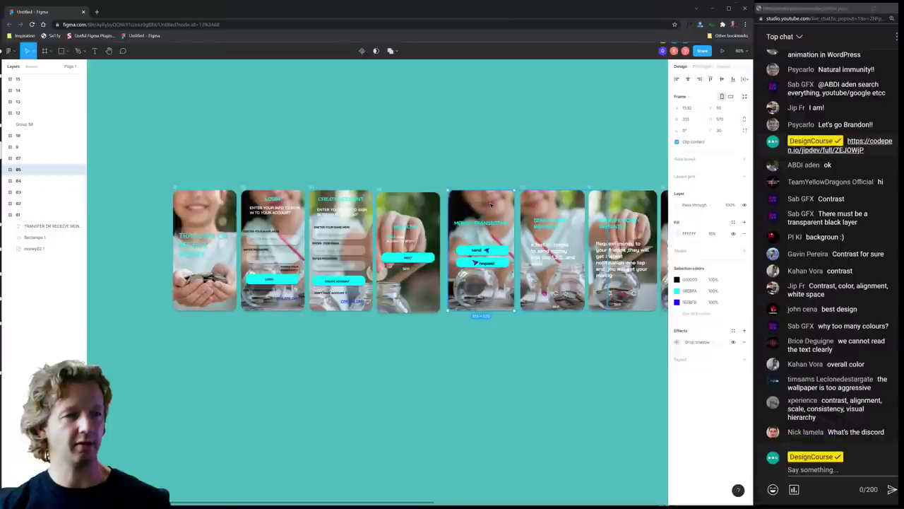
click(497, 153)
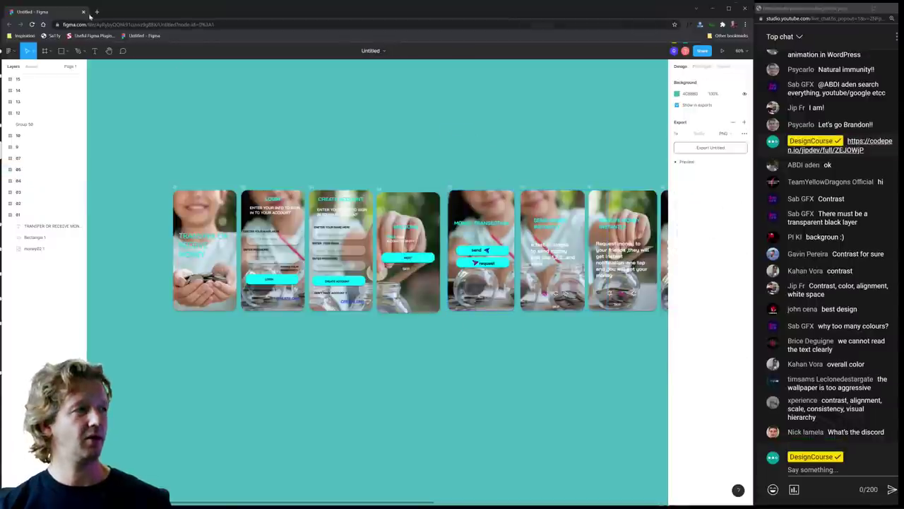
- Open the digital-society.herokuapp.com submission from Discord and move its browser window to fill the screen
key(alt+Tab)
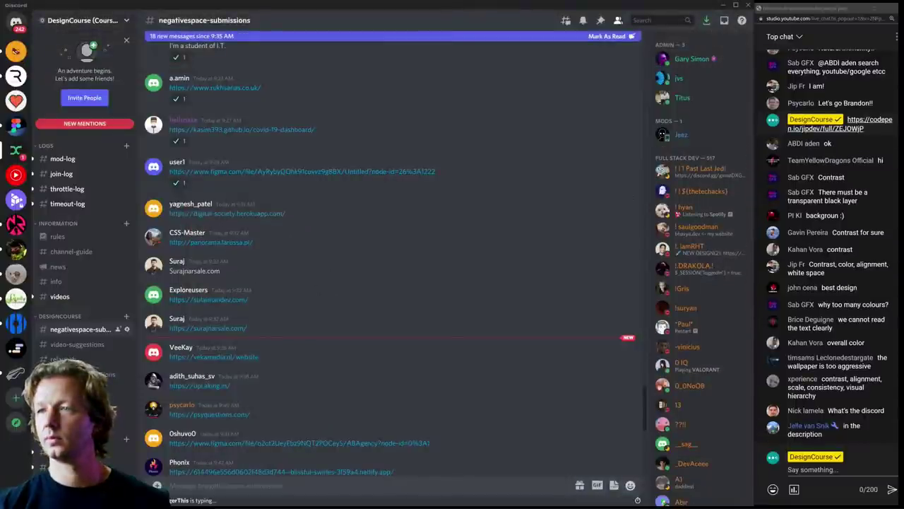
click(227, 212)
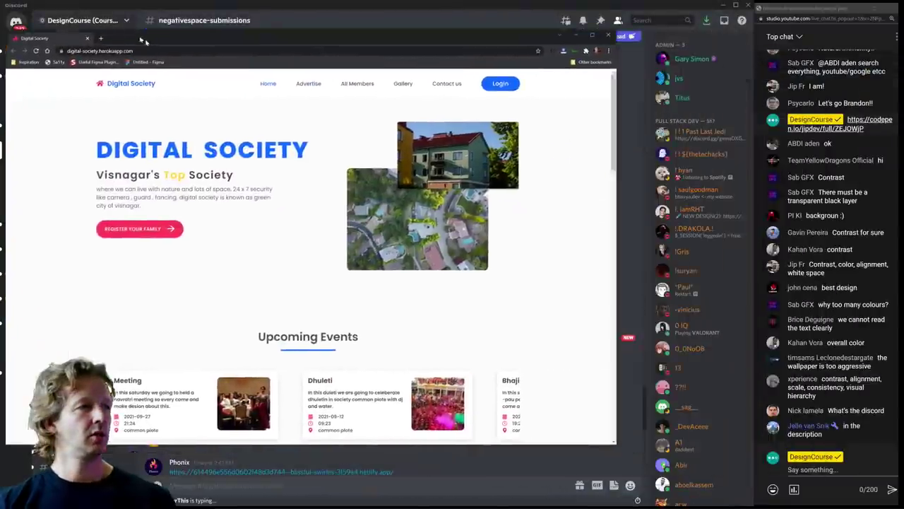
drag(144, 41, 141, 13)
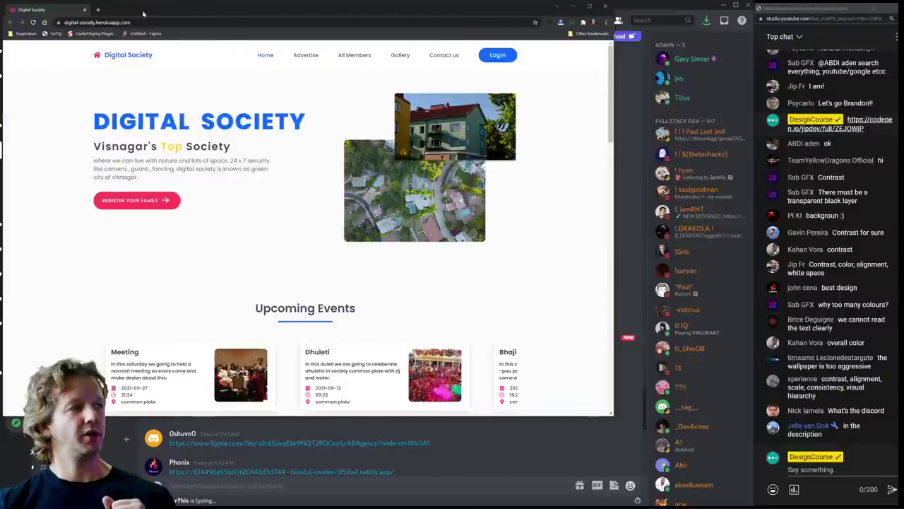
drag(616, 417, 753, 504)
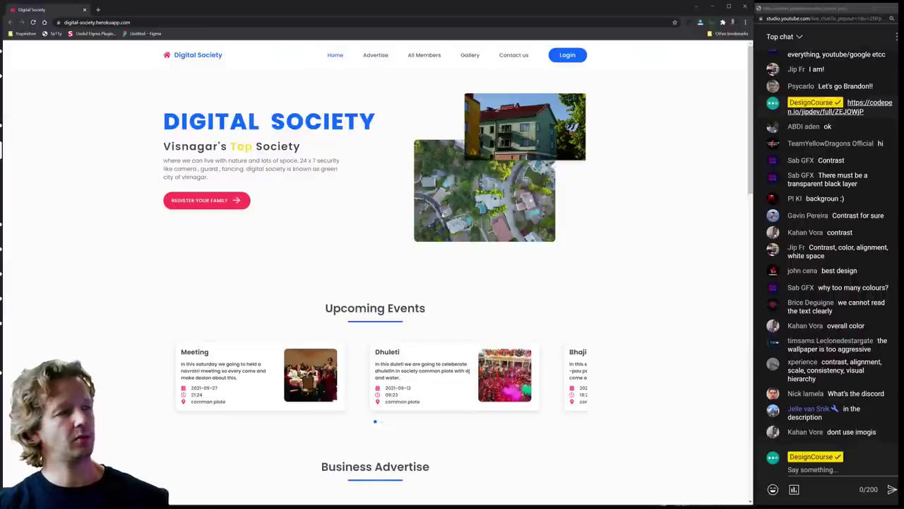
scroll(473, 234, down, 5)
scroll(539, 237, up, 2)
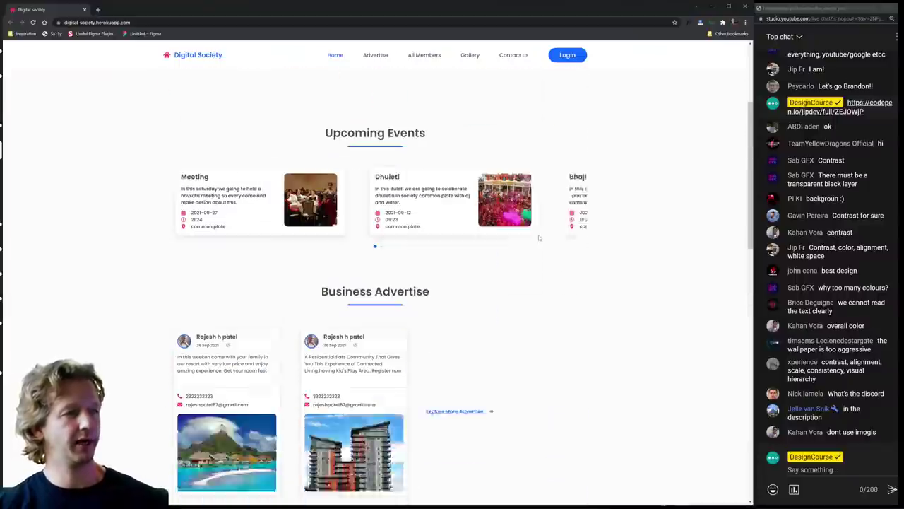
scroll(539, 237, down, 6)
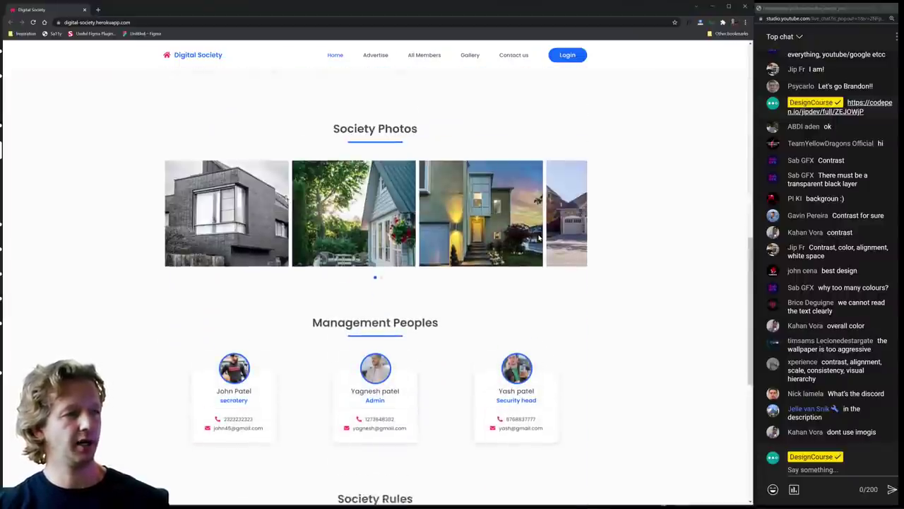
scroll(539, 238, down, 4)
scroll(572, 271, up, 3)
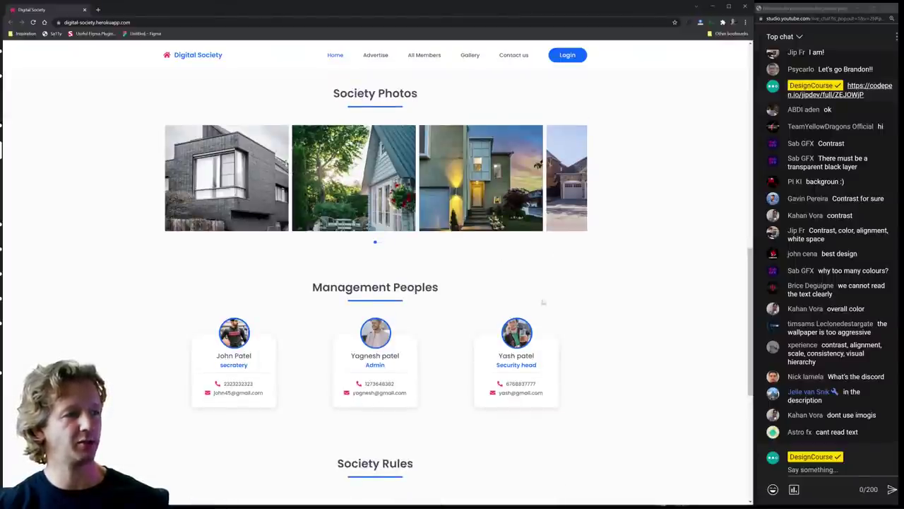
scroll(575, 316, down, 5)
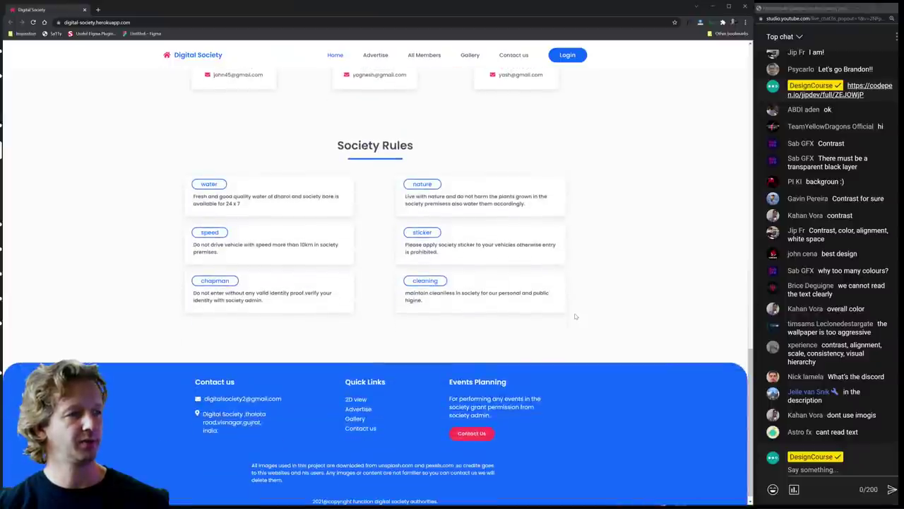
scroll(576, 317, up, 15)
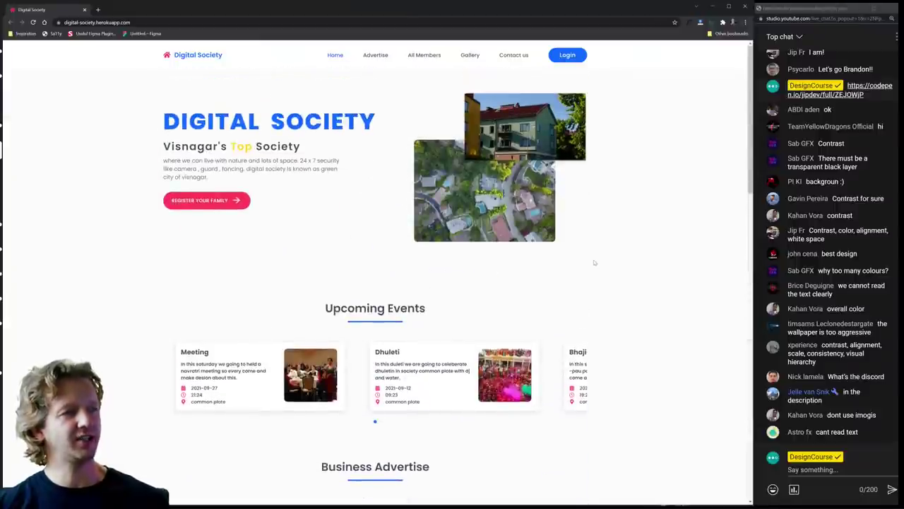
drag(163, 120, 364, 149)
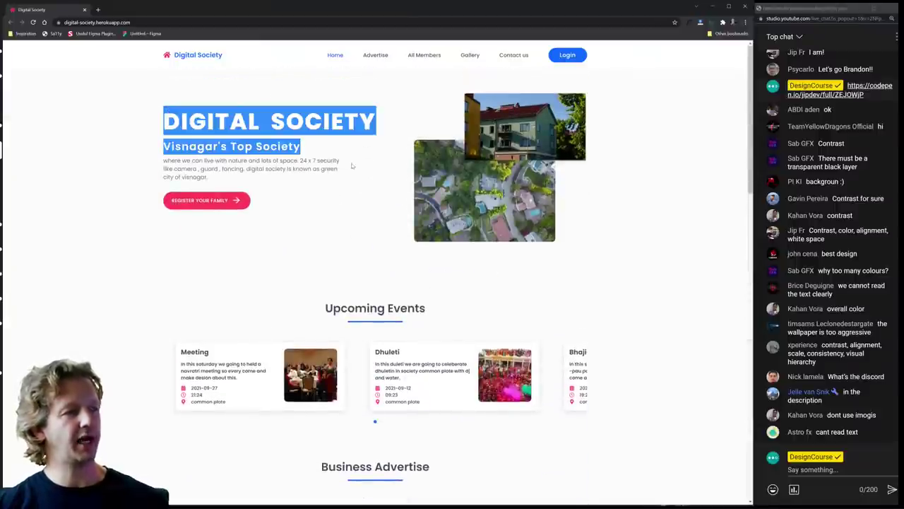
click(352, 166)
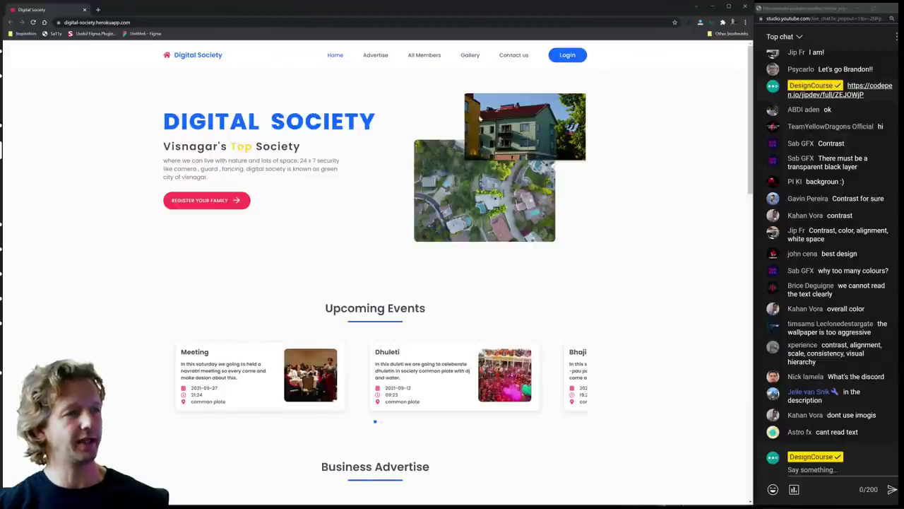
drag(381, 120, 180, 118)
click(180, 117)
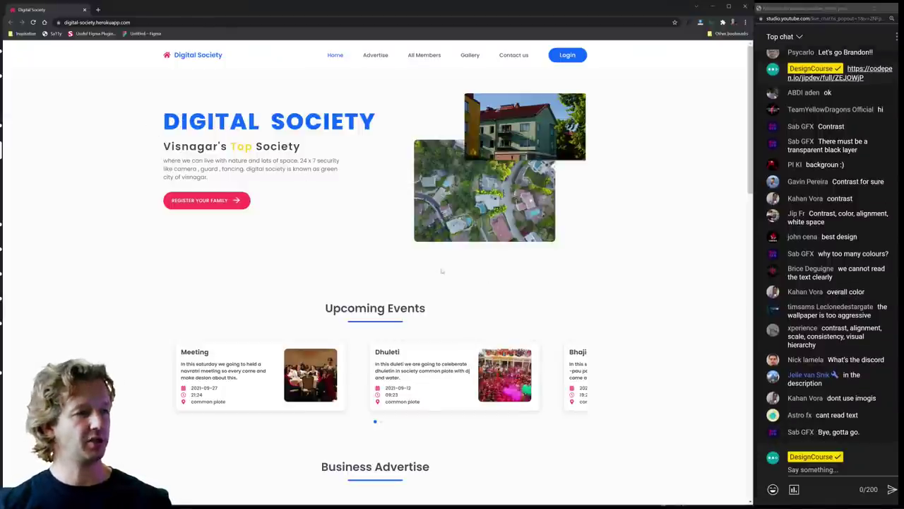
drag(410, 252, 431, 275)
click(442, 292)
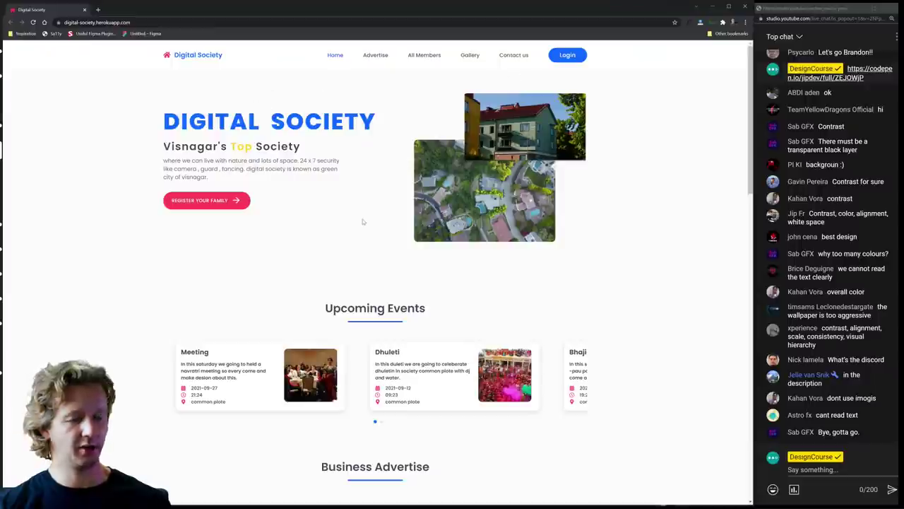
- Set the hero wrapper's margin-top to 220px in DevTools, then close DevTools
key(ctrl+shift+i)
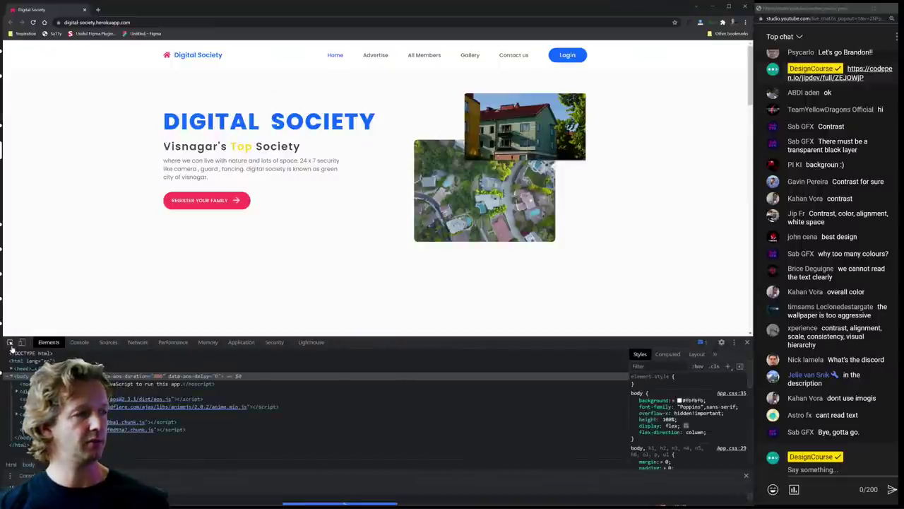
click(9, 343)
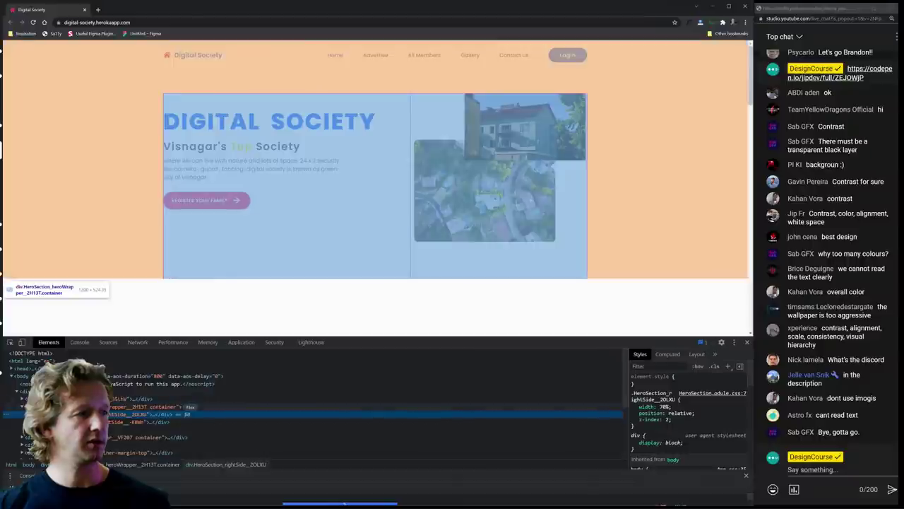
click(494, 261)
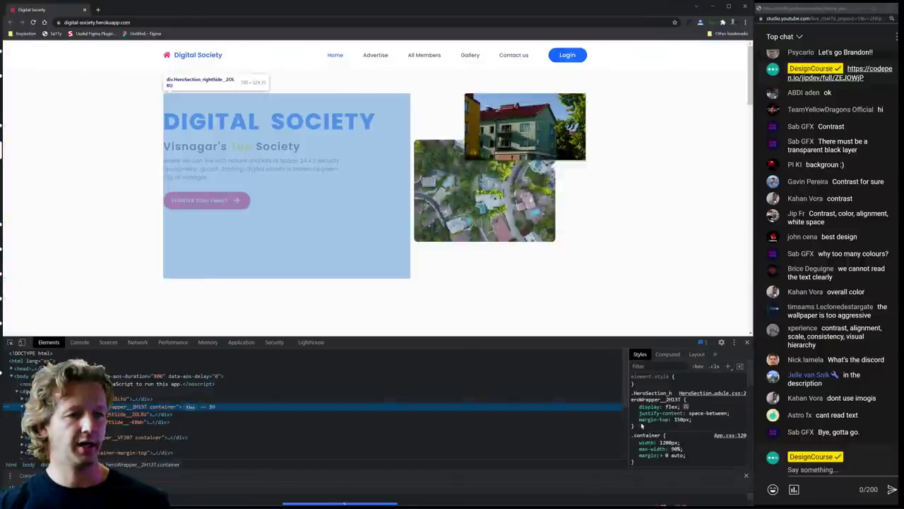
click(684, 418)
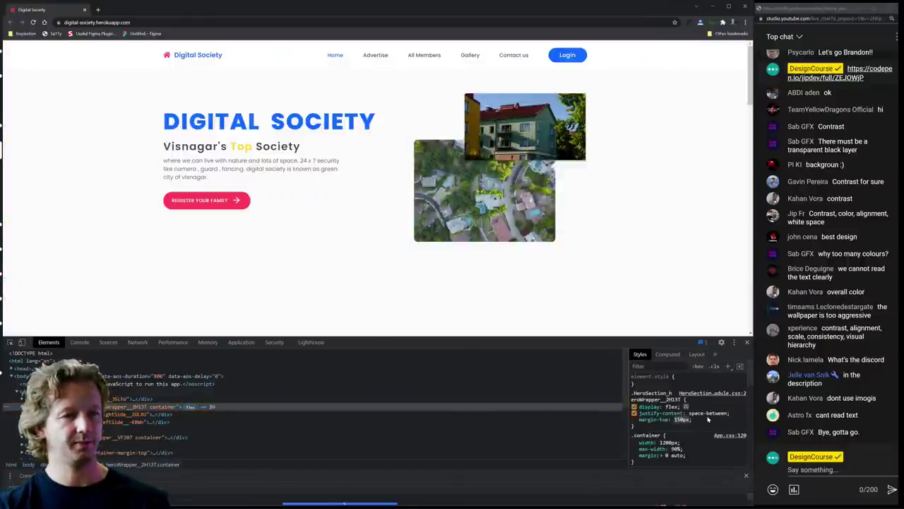
text(200px)
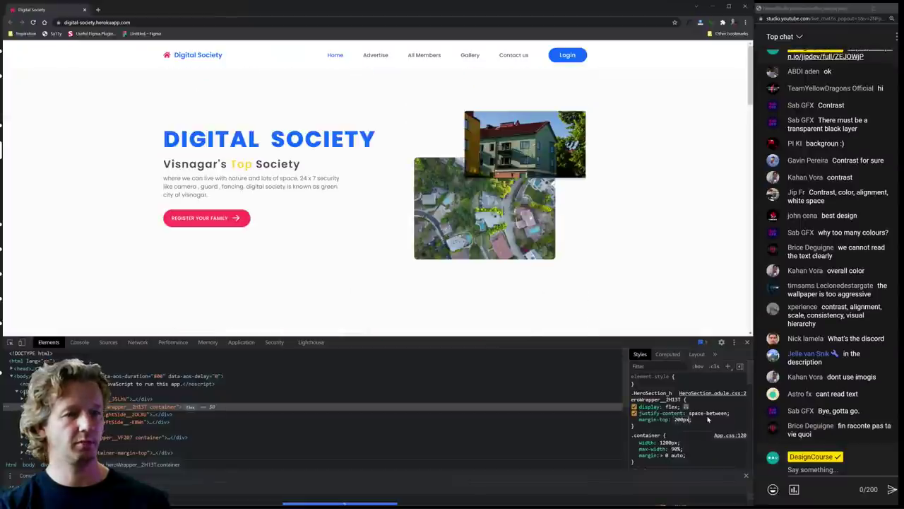
text(220px)
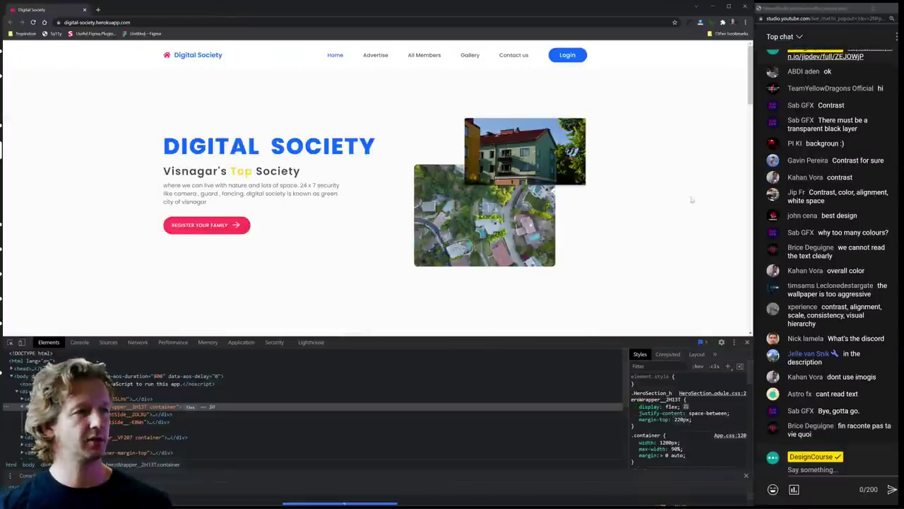
click(747, 342)
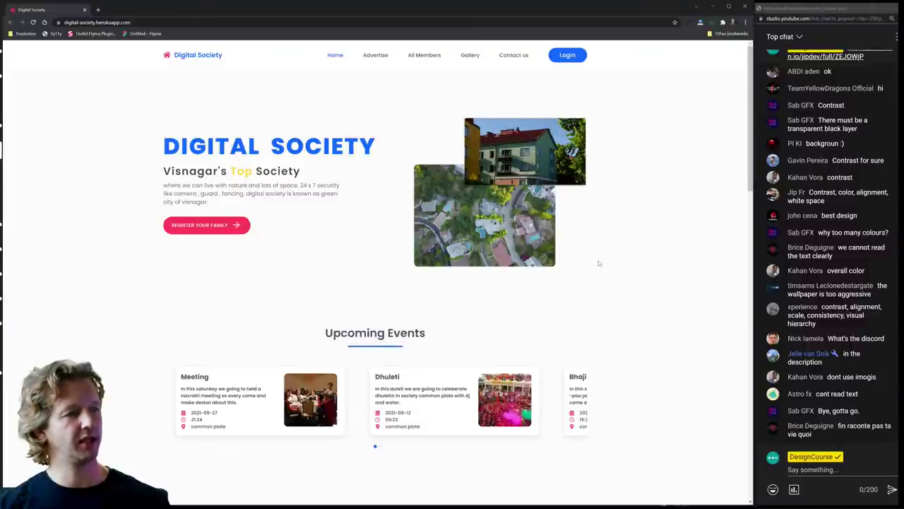
scroll(636, 349, down, 15)
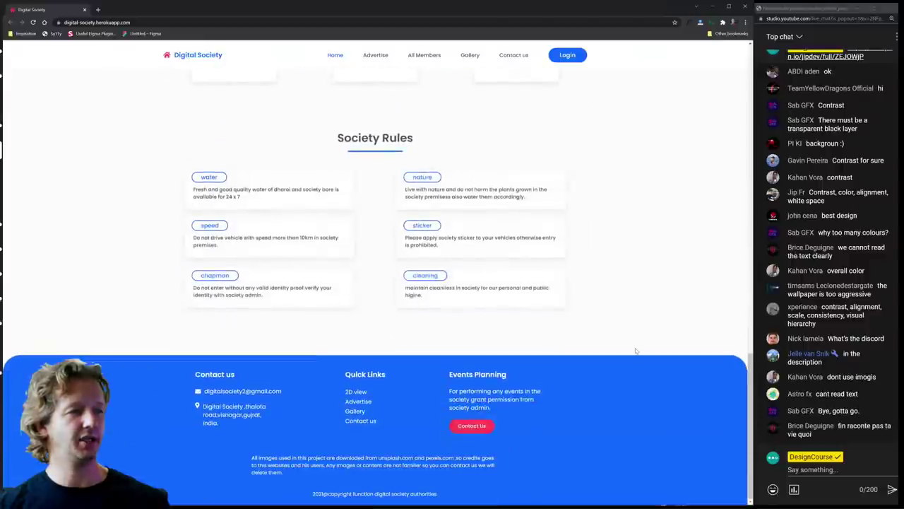
- Zoom the page in and add margin-top: 2em to the water tag's element.style
key(ctrl+plus)
key(ctrl+plus)
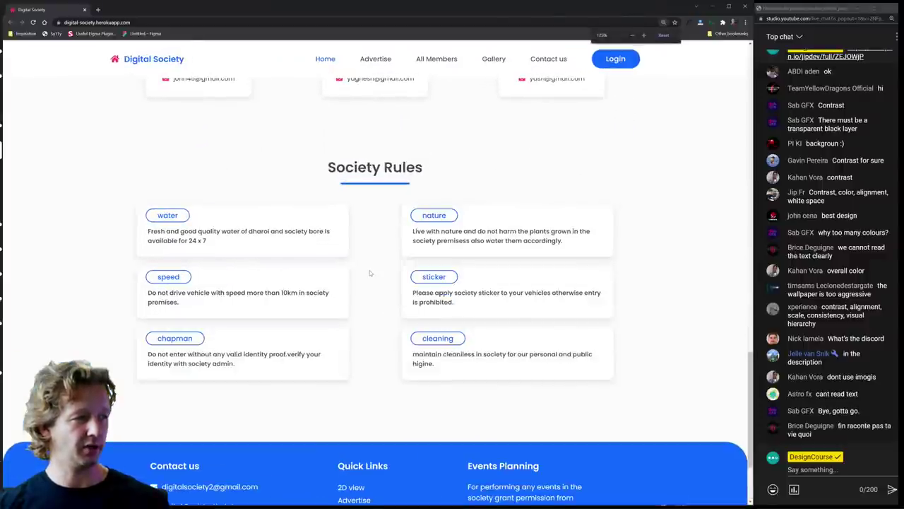
key(ctrl+plus)
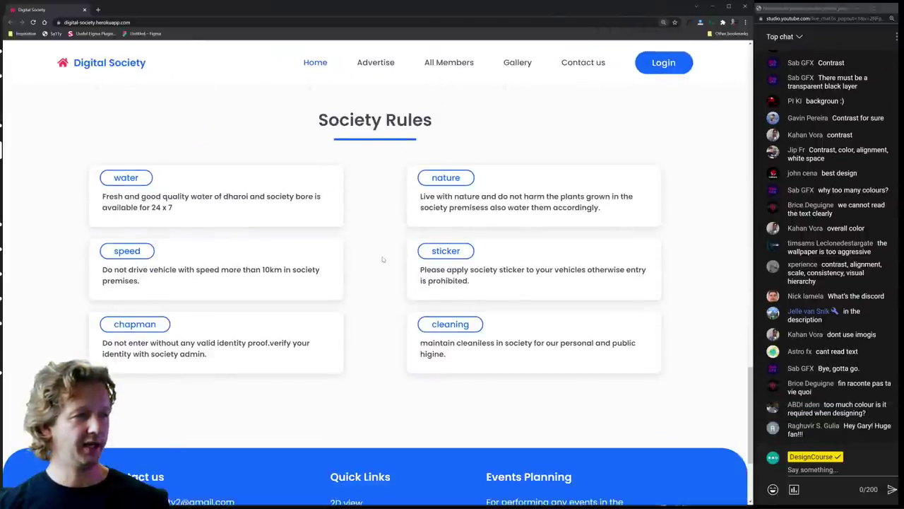
key(ctrl+shift+i)
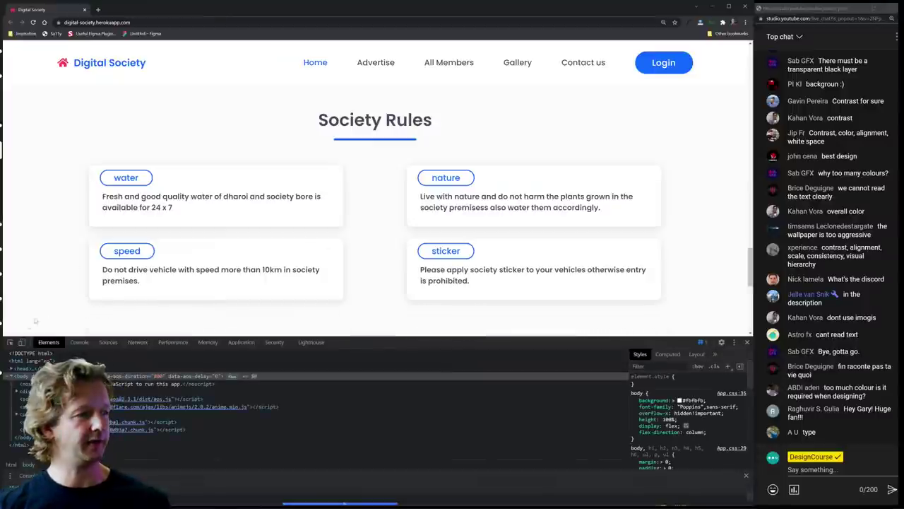
click(10, 342)
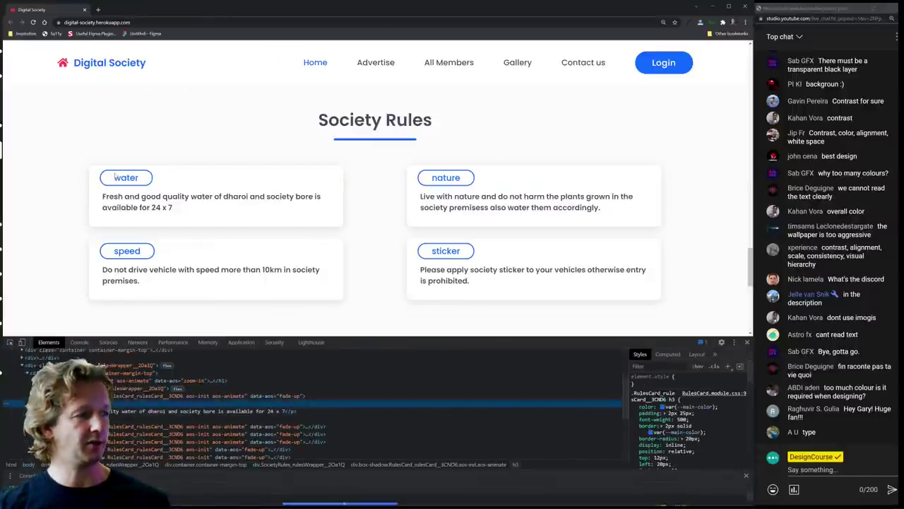
click(696, 379)
text(margin-top)
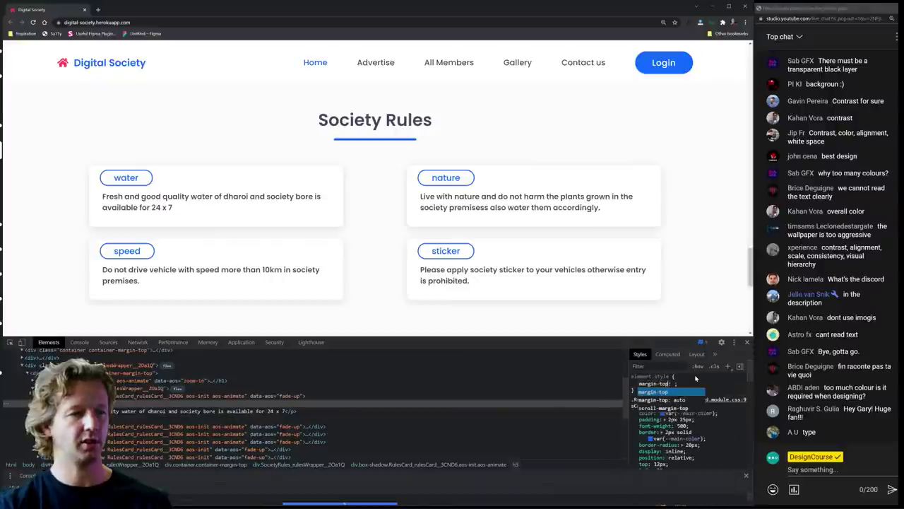
key(Tab)
text(2em)
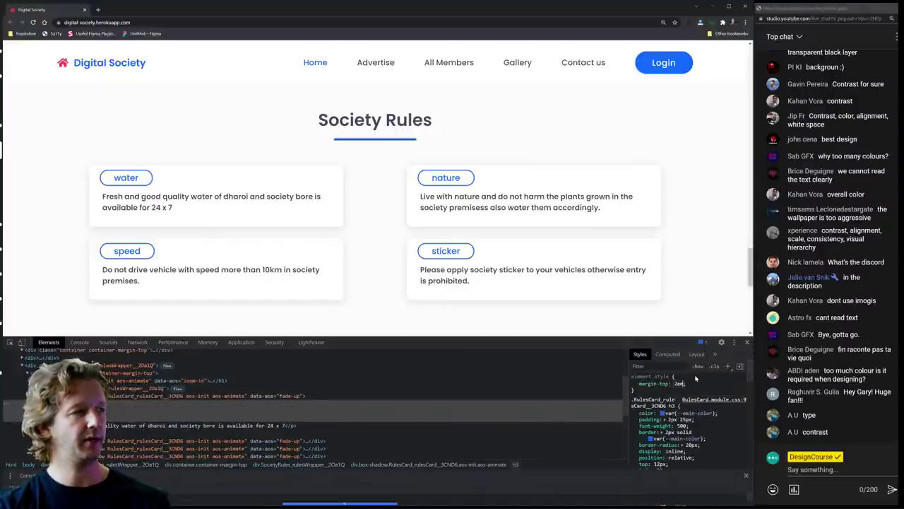
key(Return)
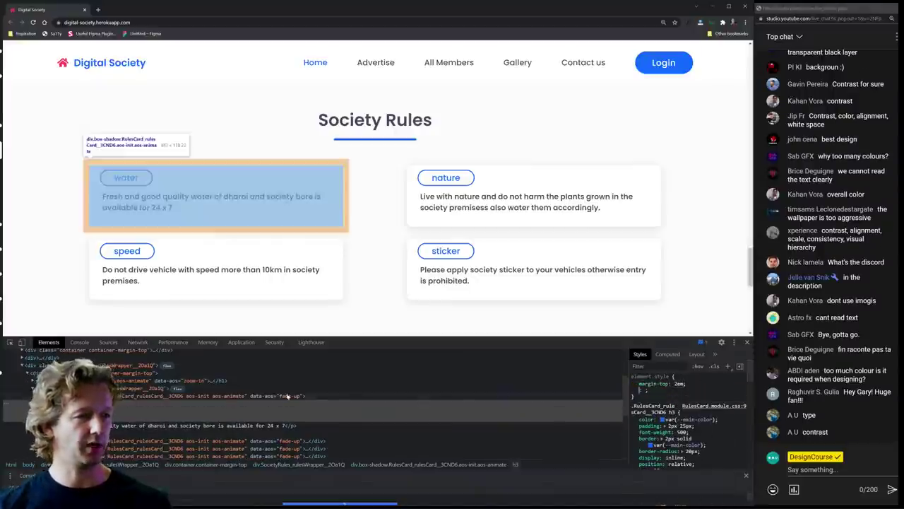
- Inspect the water heading and its parent rule card container in the element tree
click(131, 400)
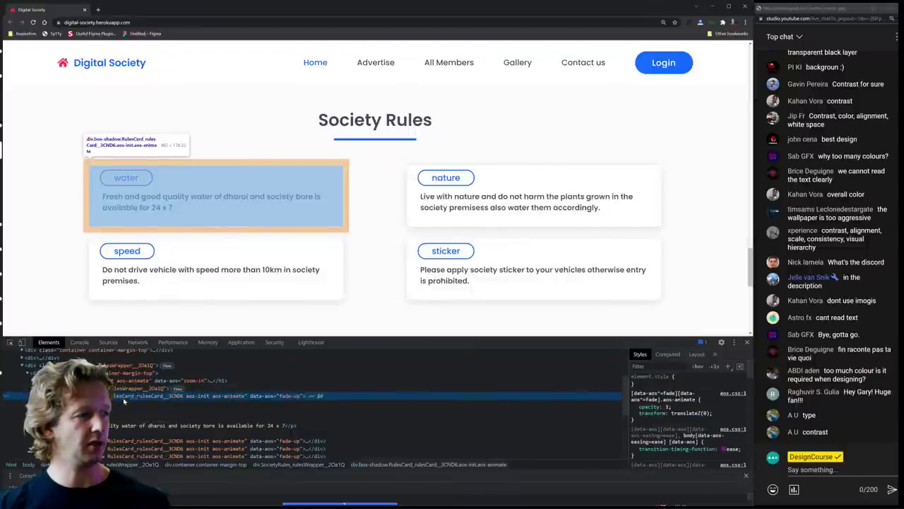
click(123, 406)
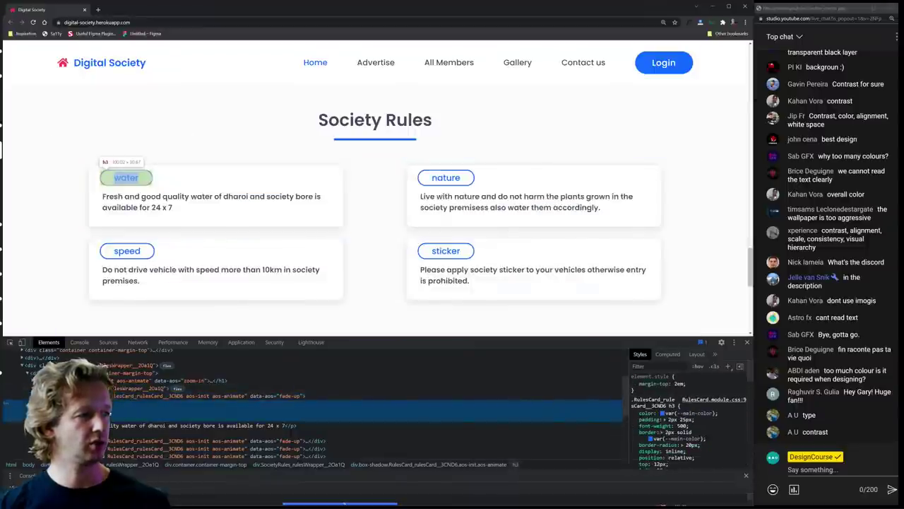
click(141, 396)
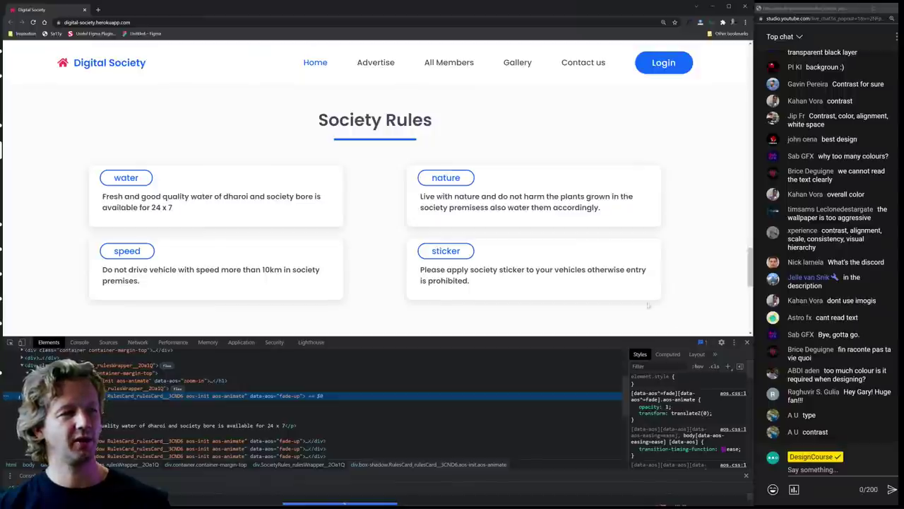
- Close DevTools, check the cleaning, sticker and nature tag words, and zoom the page out
click(747, 342)
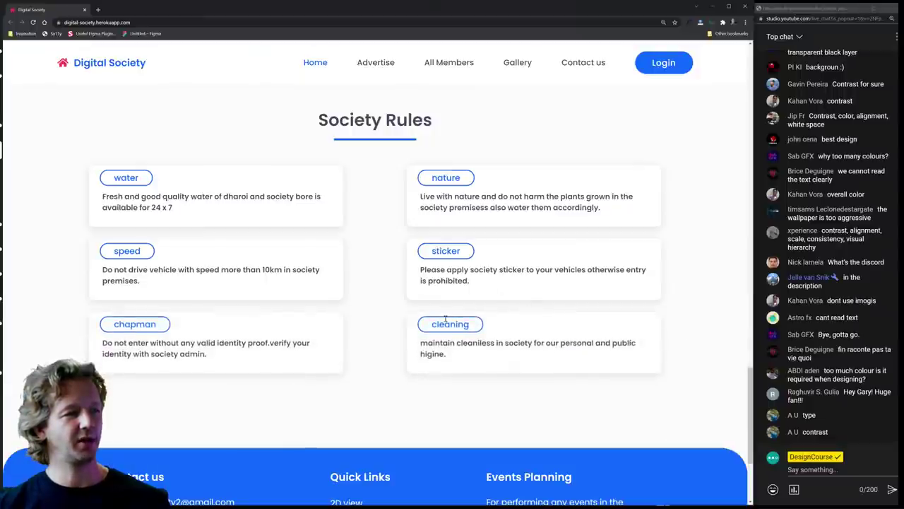
drag(428, 330, 504, 325)
click(503, 324)
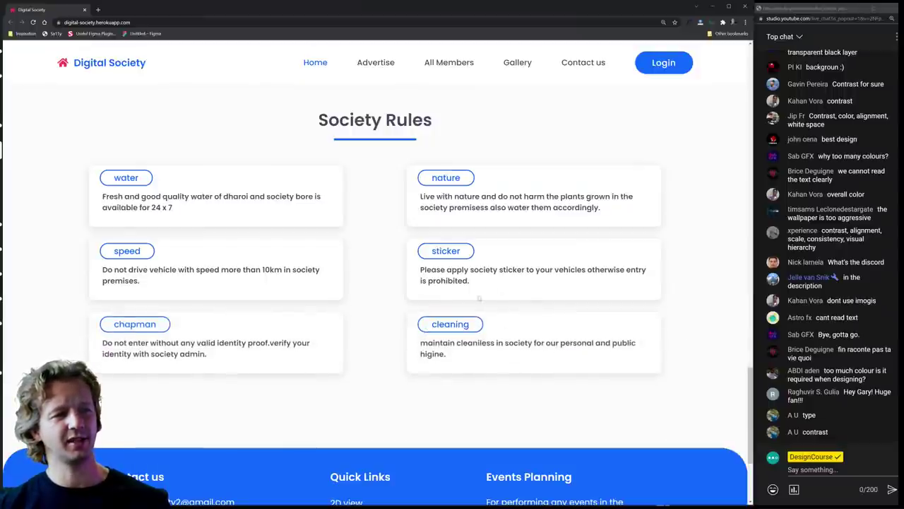
double_click(446, 250)
click(435, 197)
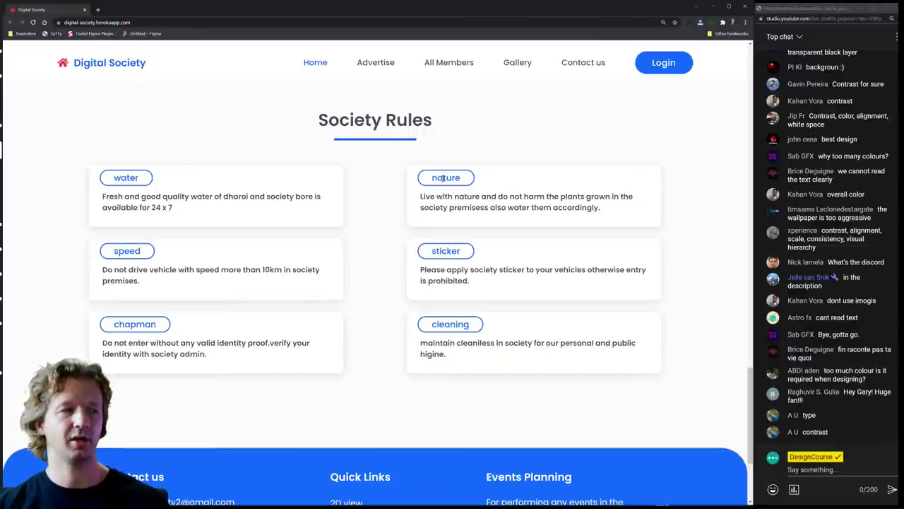
double_click(444, 179)
click(426, 185)
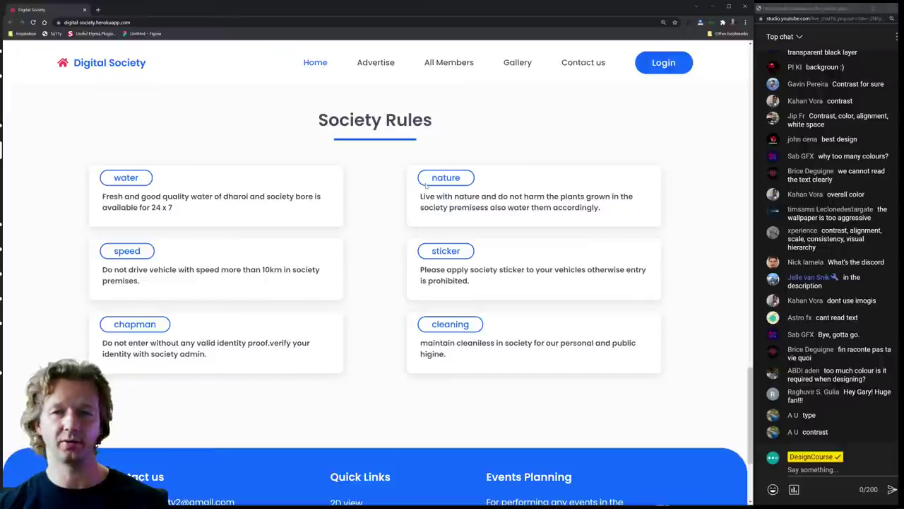
double_click(448, 252)
click(427, 274)
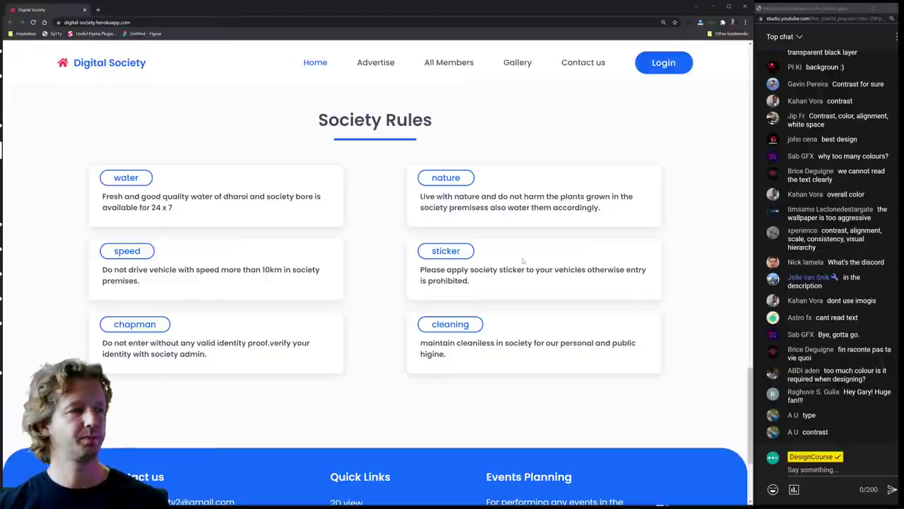
key(ctrl+minus)
key(ctrl+minus)
key(ctrl+minus)
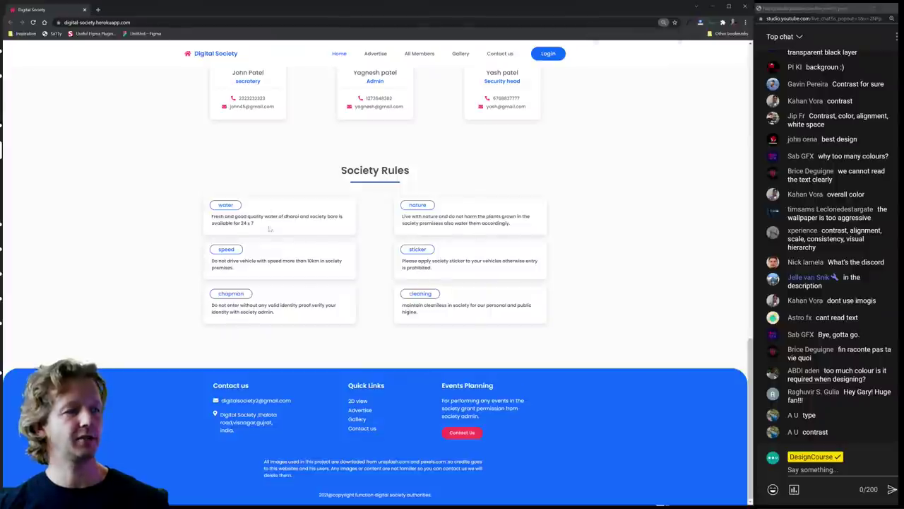
scroll(268, 269, up, 6)
- Restore 125% zoom, close the Digital Society tab, and focus the live chat window
scroll(267, 276, up, 5)
key(ctrl+plus)
key(ctrl+plus)
key(ctrl+plus)
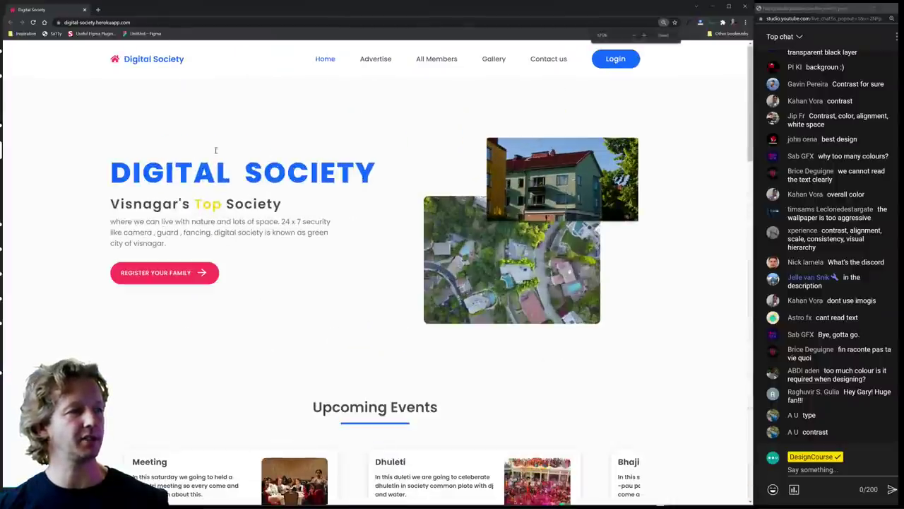
click(85, 10)
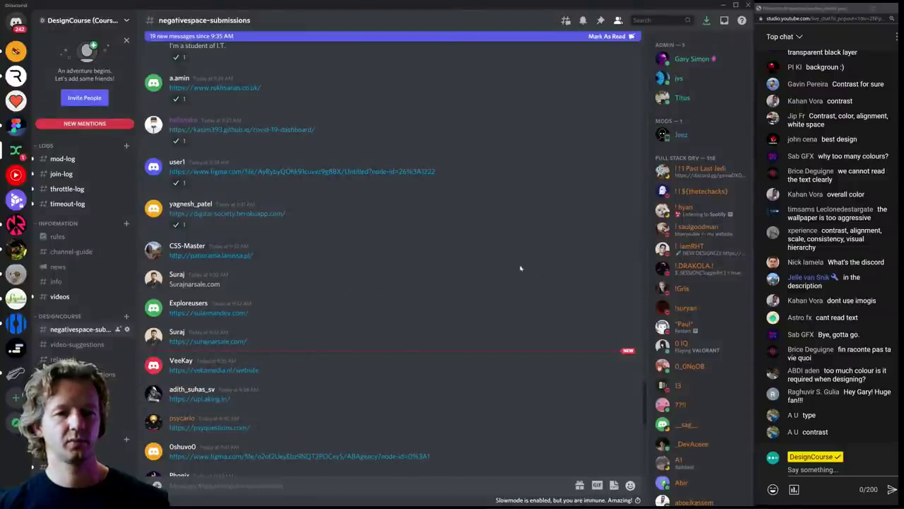
click(834, 400)
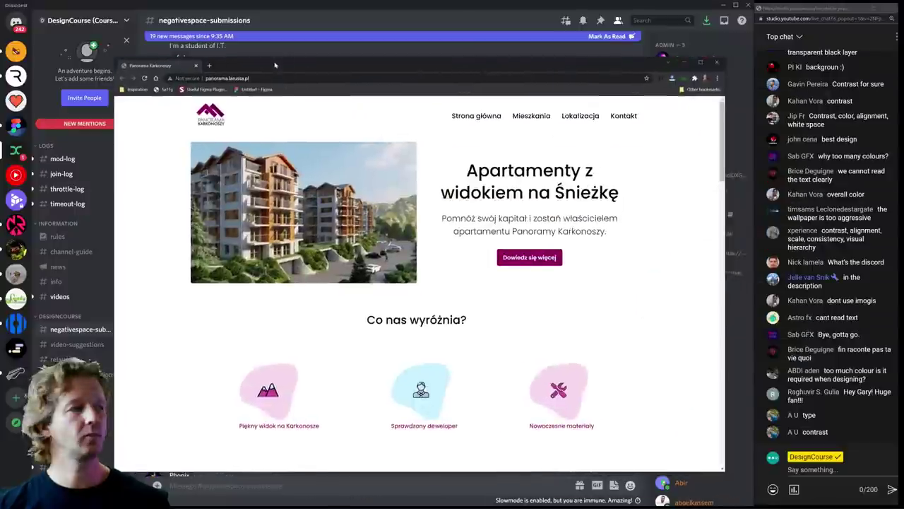
- Move the Panorama Karkonoszy window top-left, enlarge it over Discord, and scroll through the page
drag(272, 61, 167, 15)
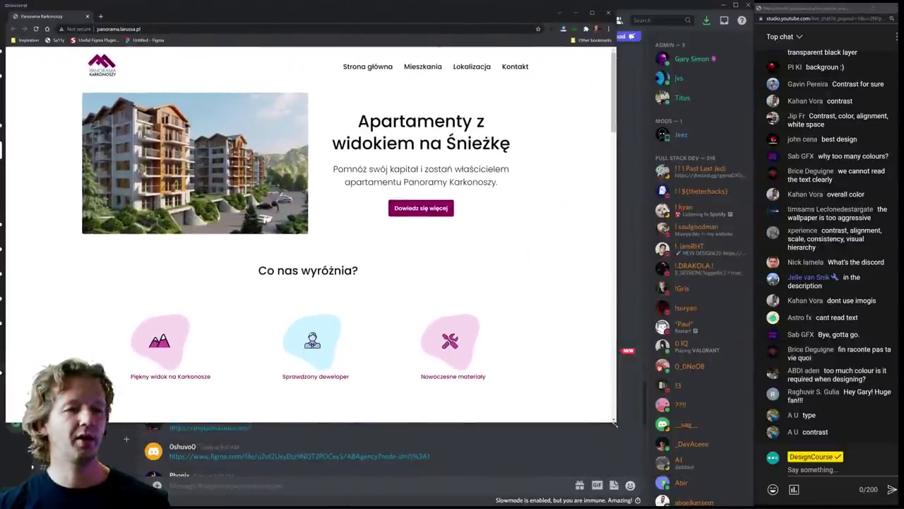
drag(614, 422, 750, 506)
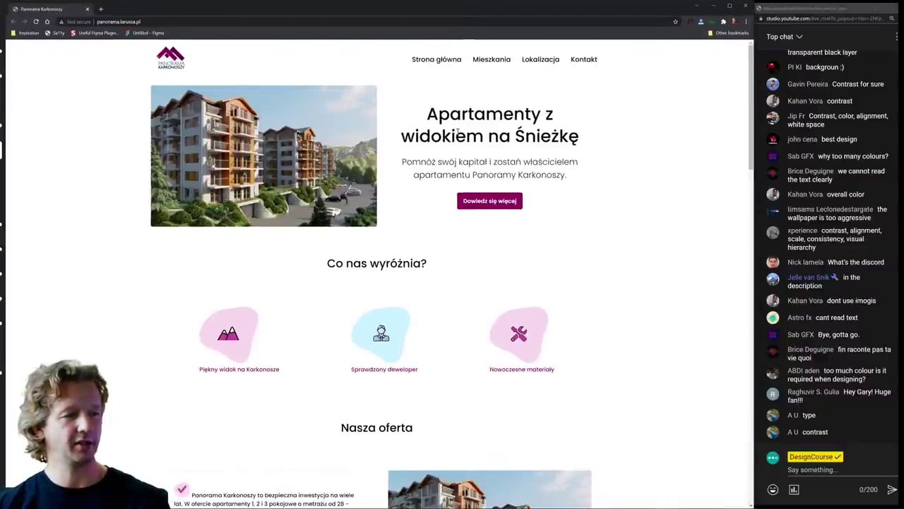
scroll(656, 323, down, 3)
scroll(657, 325, down, 2)
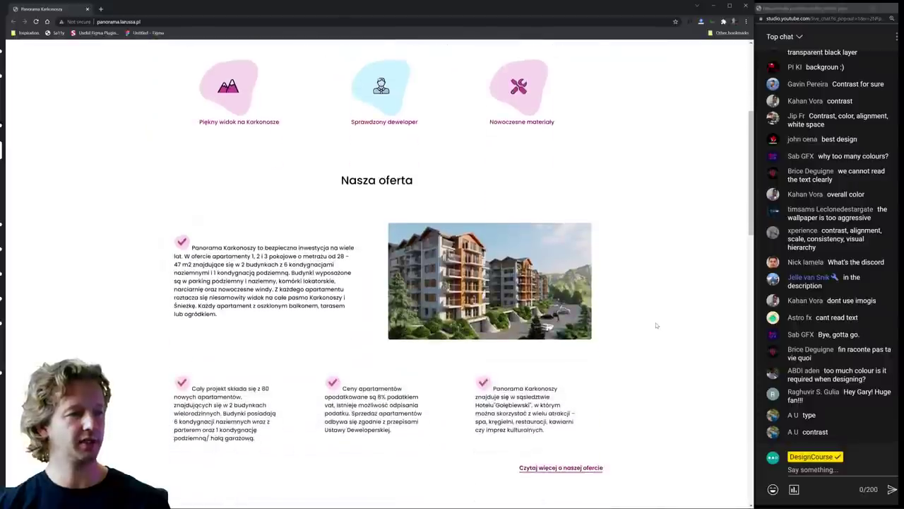
scroll(656, 325, down, 3)
scroll(657, 325, down, 8)
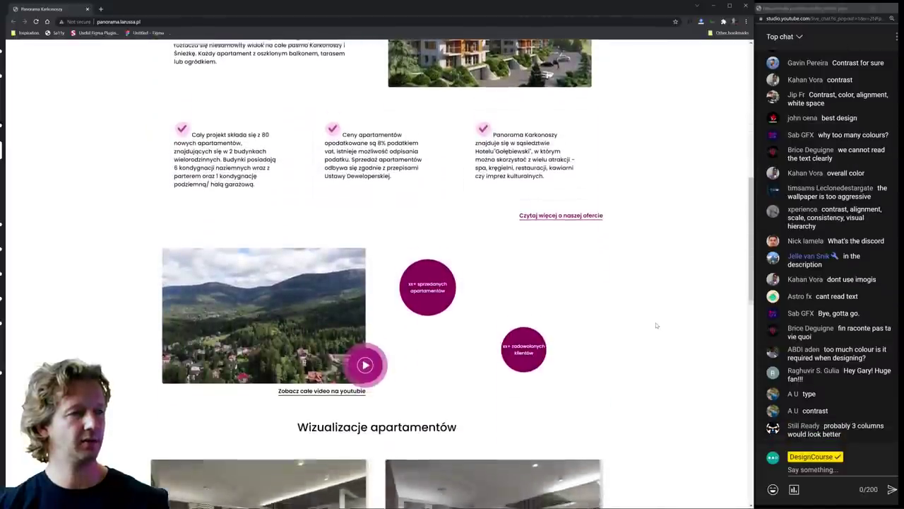
scroll(657, 325, down, 4)
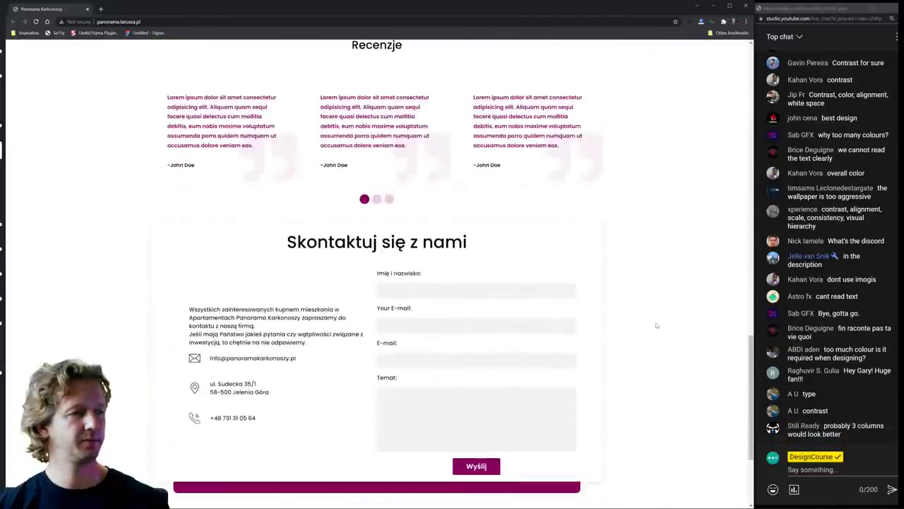
scroll(656, 325, up, 2)
scroll(656, 325, up, 18)
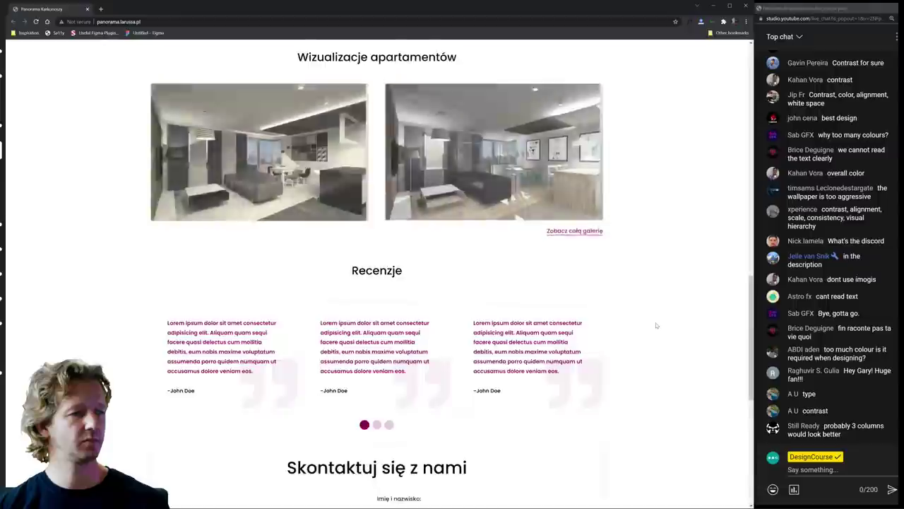
scroll(657, 325, up, 1)
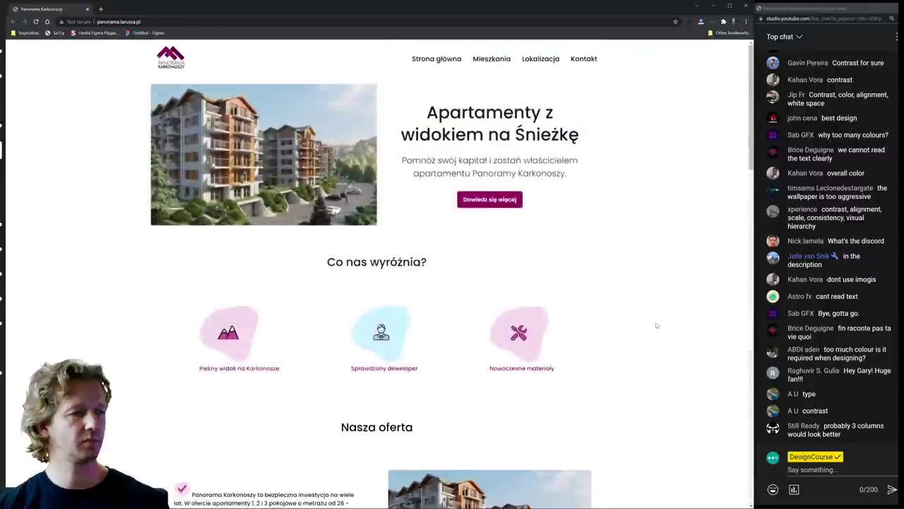
scroll(656, 325, down, 7)
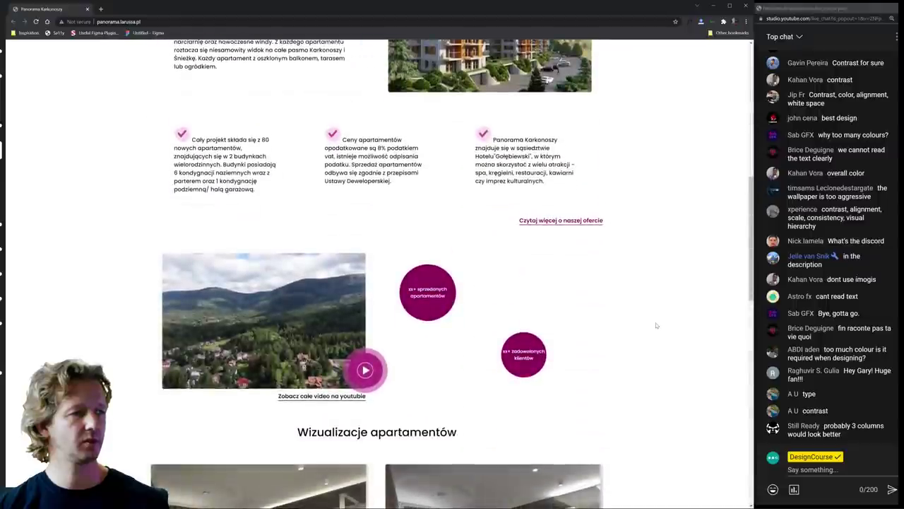
scroll(656, 325, up, 5)
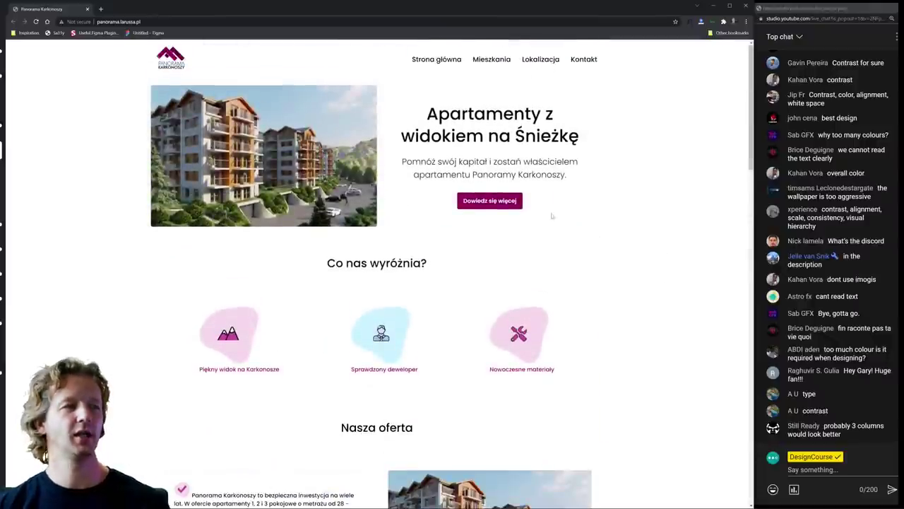
- Inspect the hero description container and add text-align: left to its element.style
key(ctrl+shift+i)
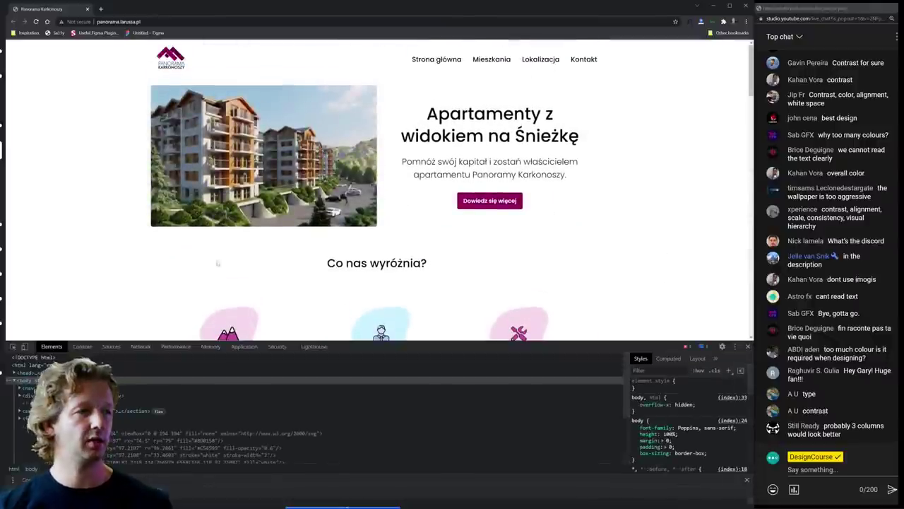
click(13, 347)
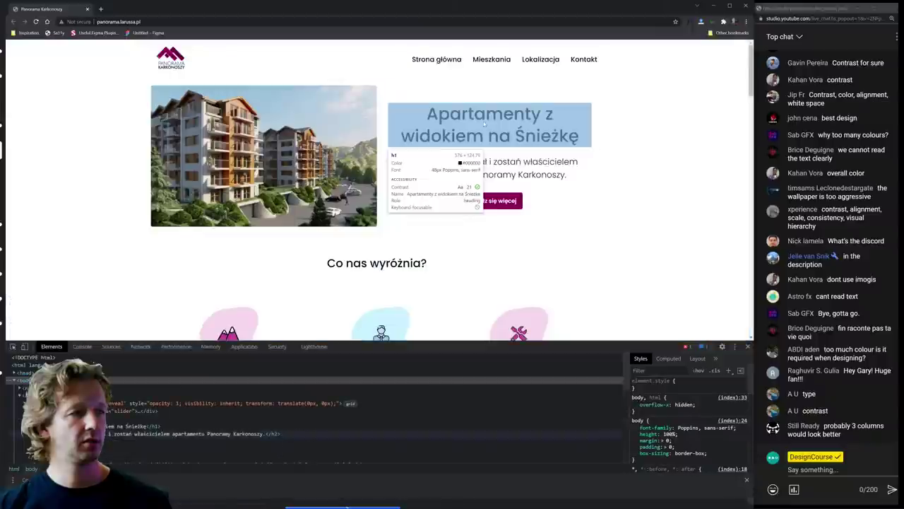
click(403, 120)
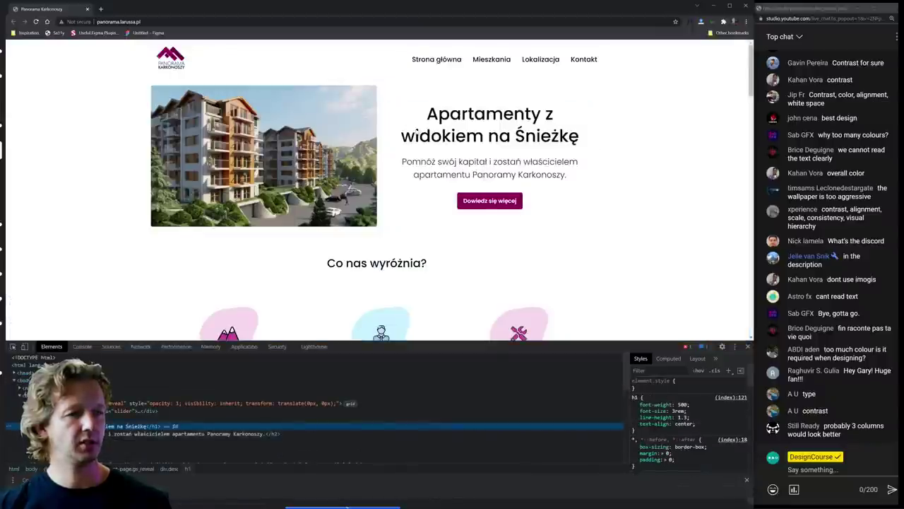
click(304, 418)
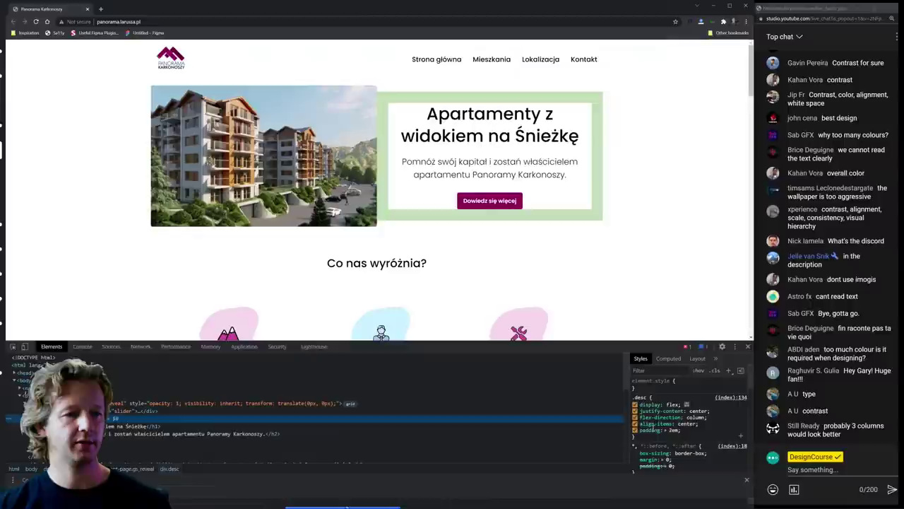
click(688, 385)
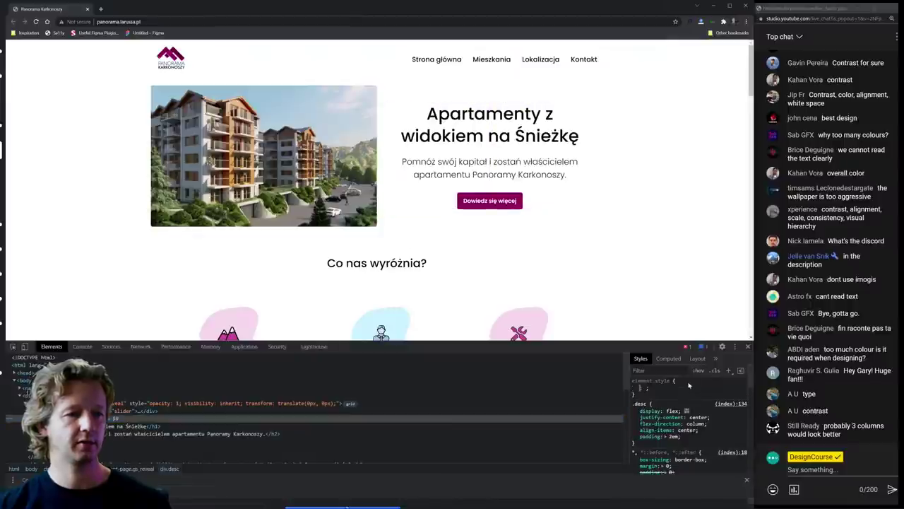
text(text-)
key(Tab)
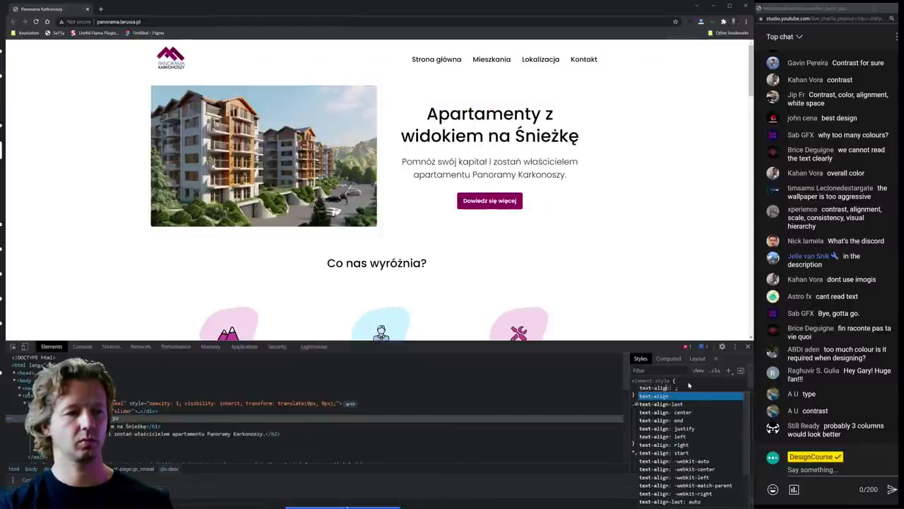
text(left)
key(Return)
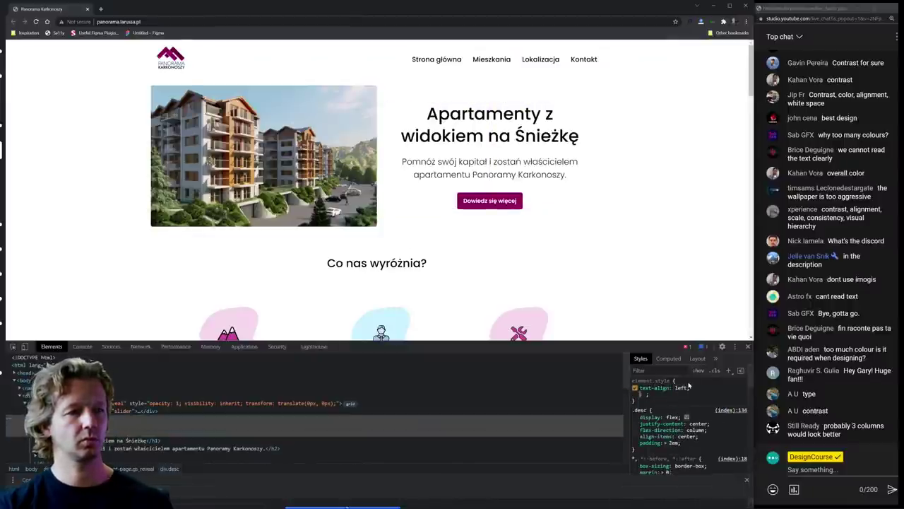
key(Escape)
- Disable the text-align: left declaration so the hero text stays centred
click(646, 388)
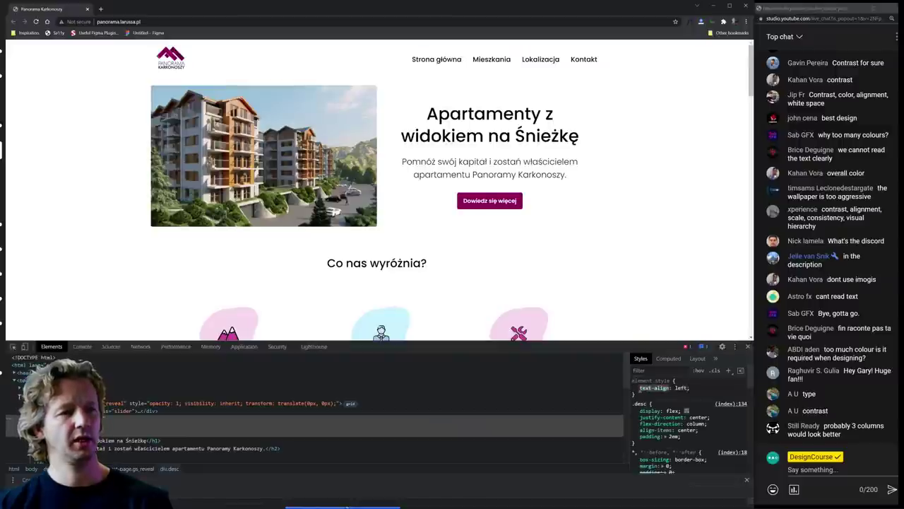
click(634, 388)
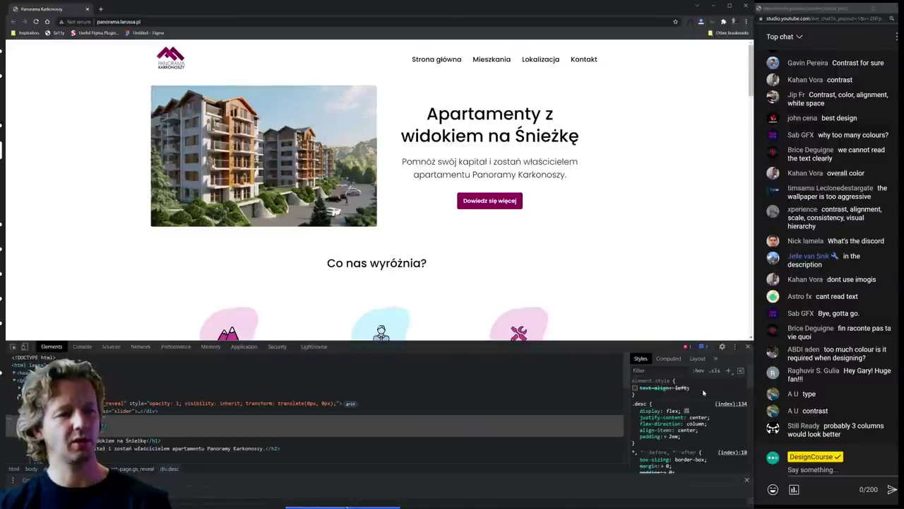
scroll(703, 394, down, 3)
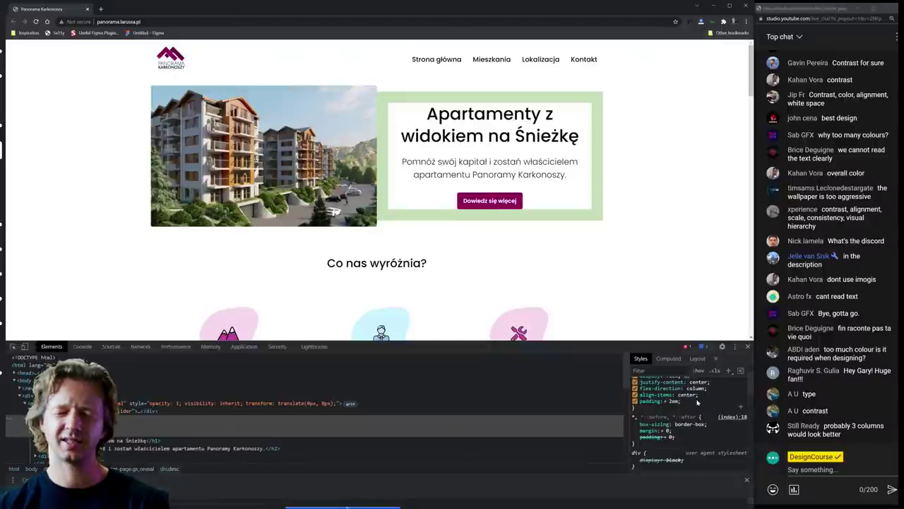
scroll(698, 401, up, 3)
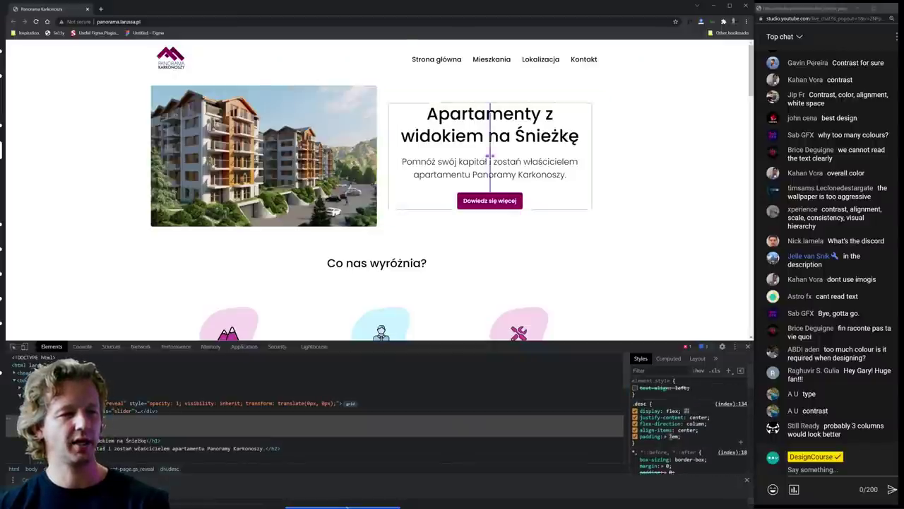
- Drag-select the hero heading and subtitle text several times to compare their alignment
drag(403, 114, 569, 183)
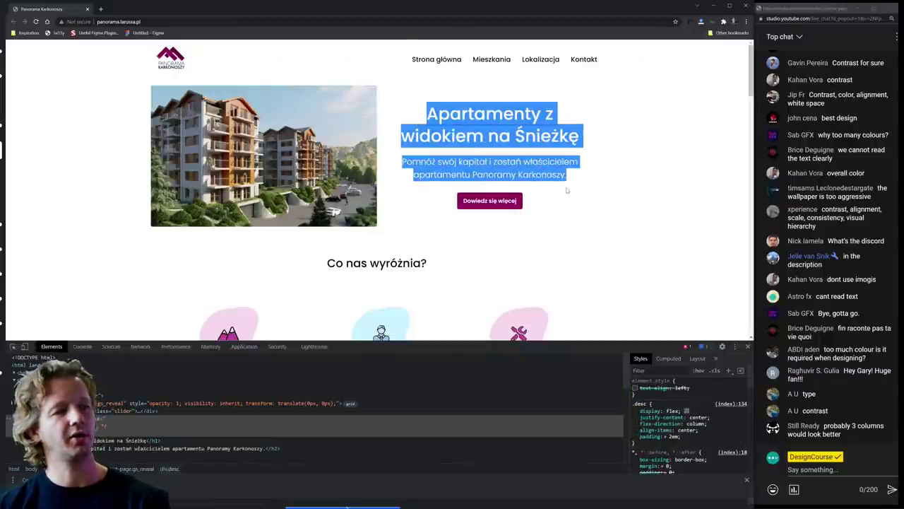
click(571, 180)
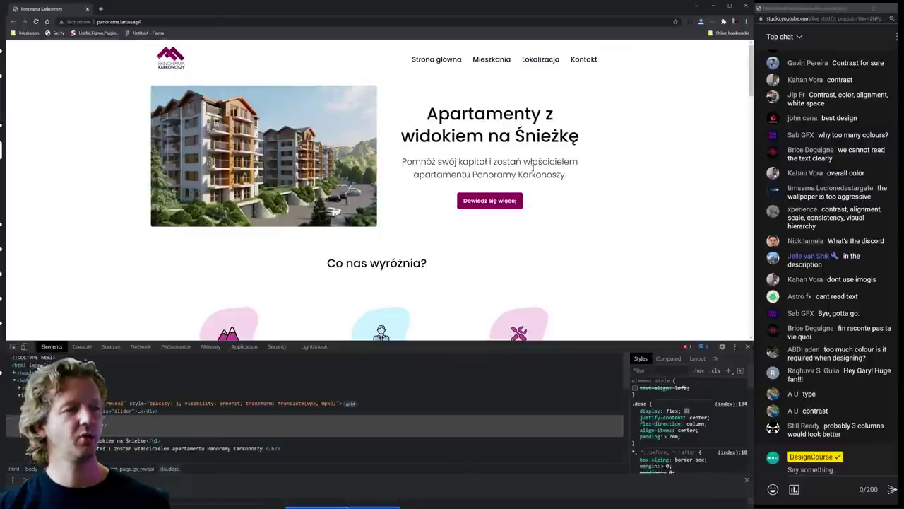
drag(381, 183, 199, 165)
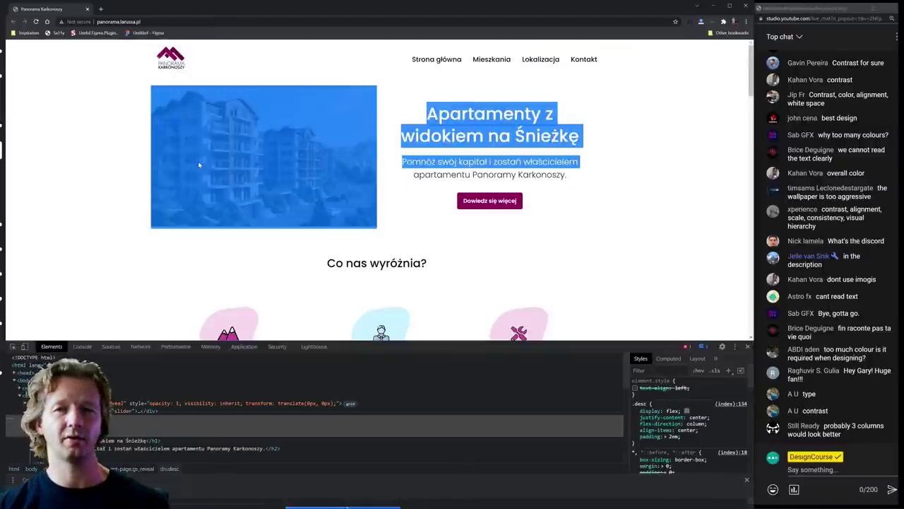
click(388, 175)
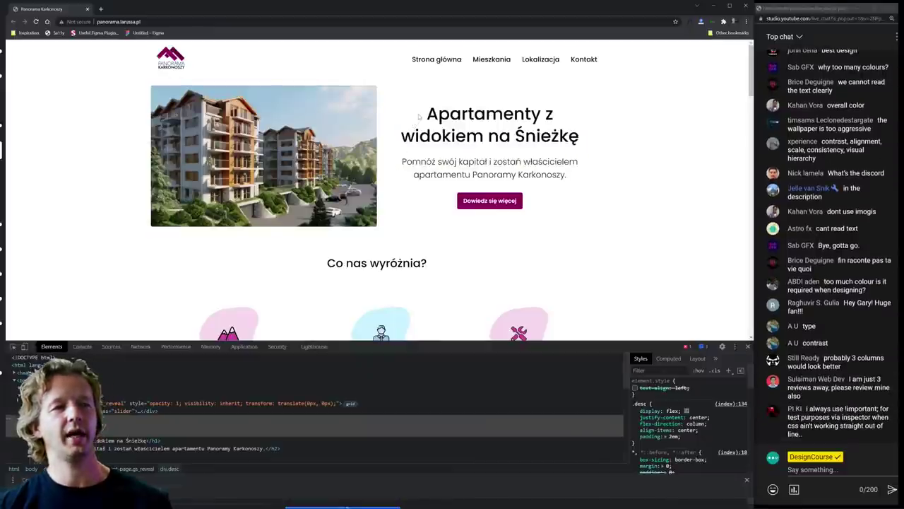
drag(419, 116, 590, 175)
click(565, 166)
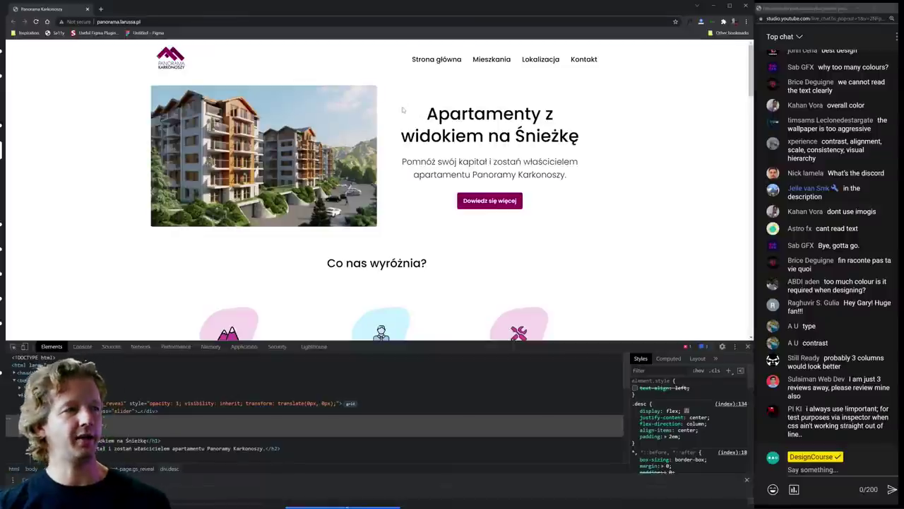
drag(402, 110, 570, 175)
click(424, 129)
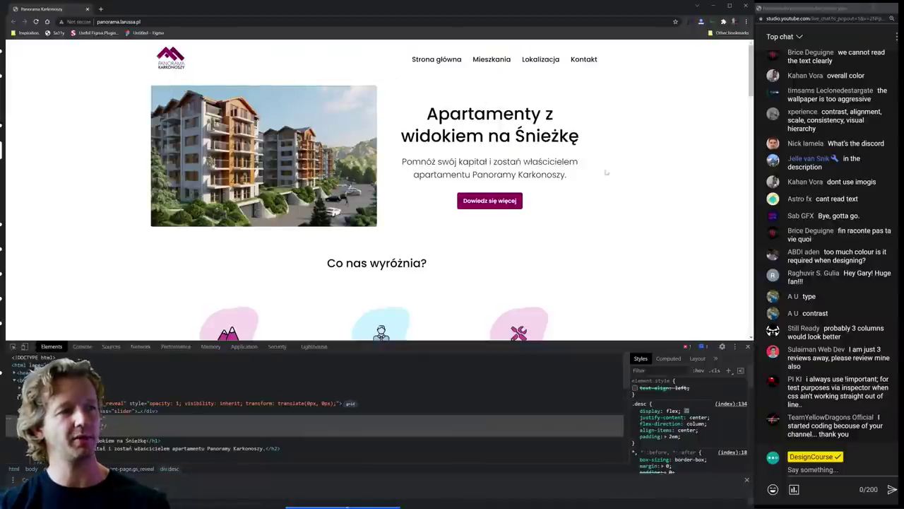
- Close DevTools and scroll the Panorama Karkonoszy page down to the footer and back up
scroll(711, 200, down, 2)
click(748, 346)
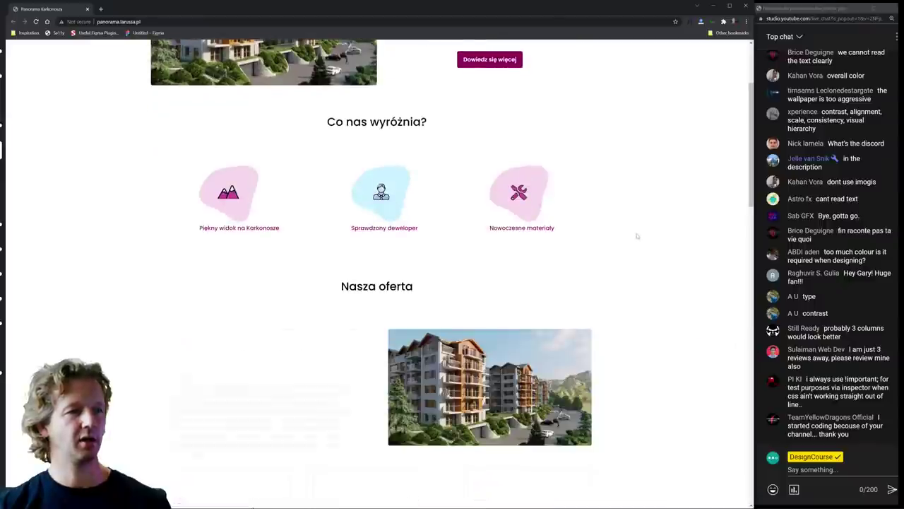
scroll(636, 234, down, 3)
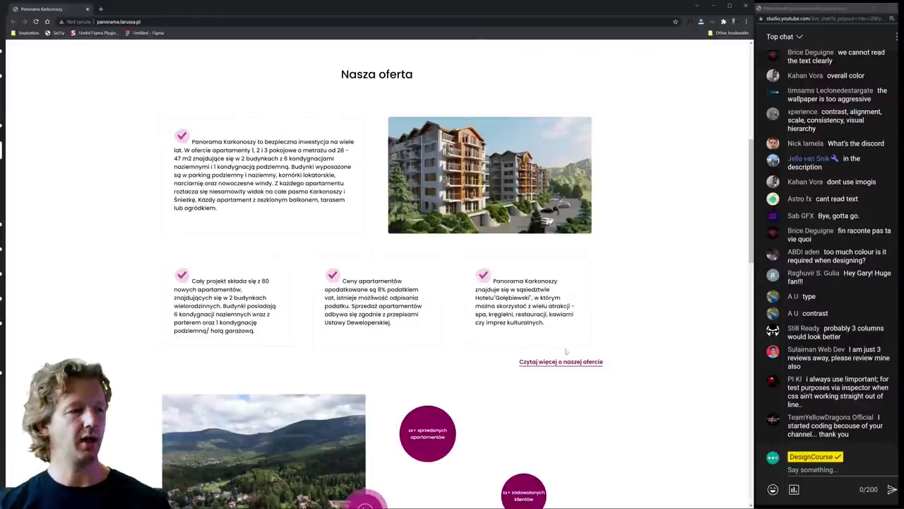
scroll(566, 351, down, 10)
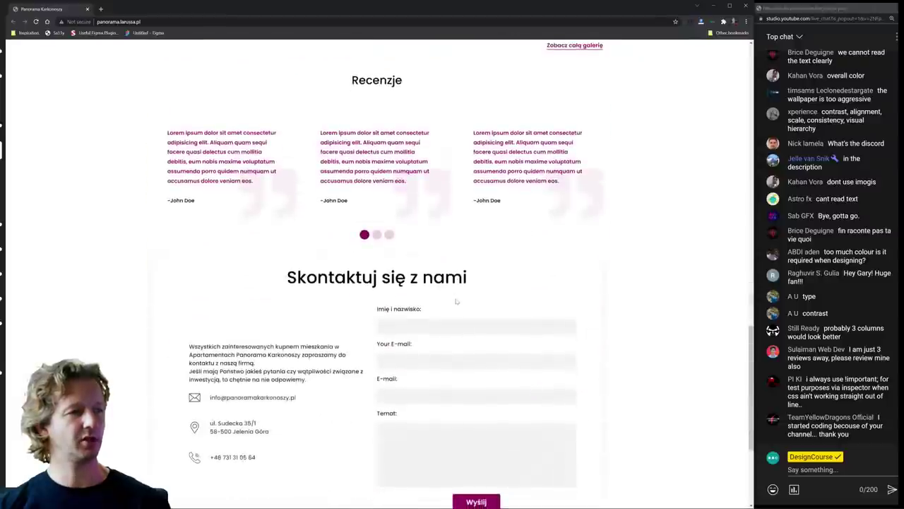
scroll(186, 166, up, 1)
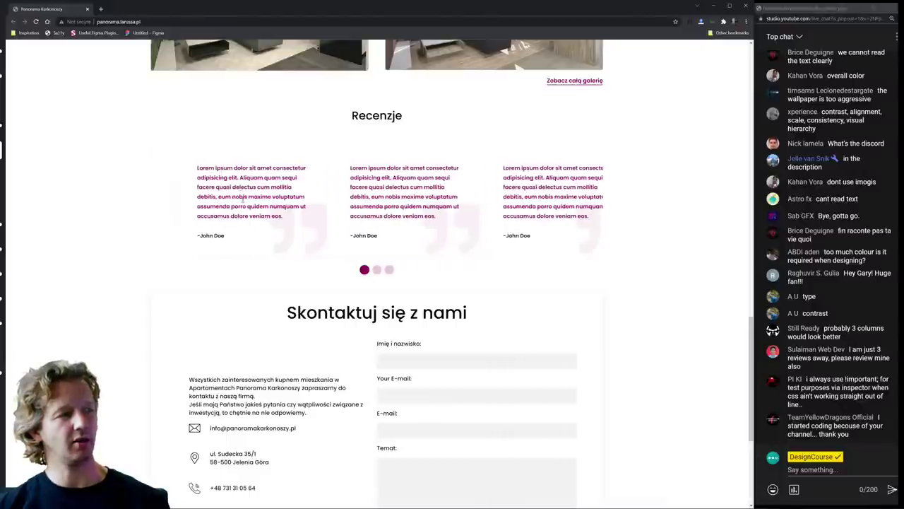
scroll(527, 277, down, 3)
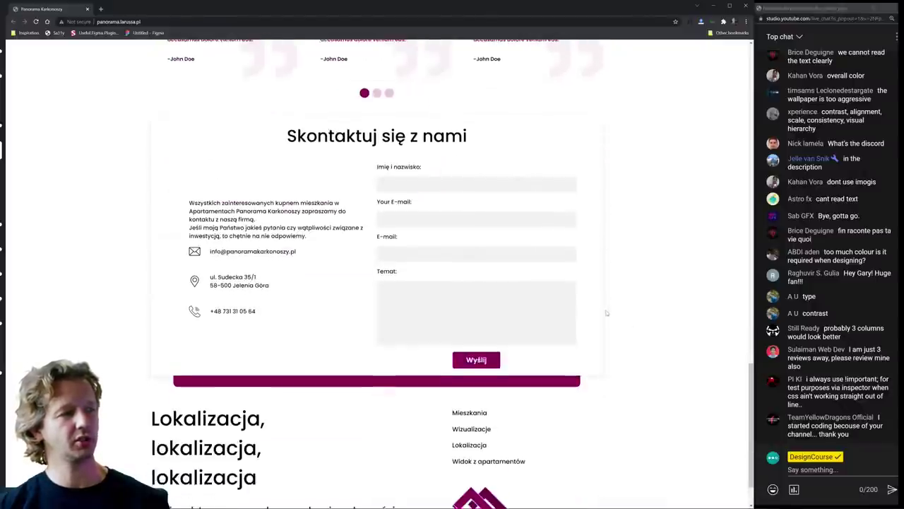
scroll(653, 370, up, 10)
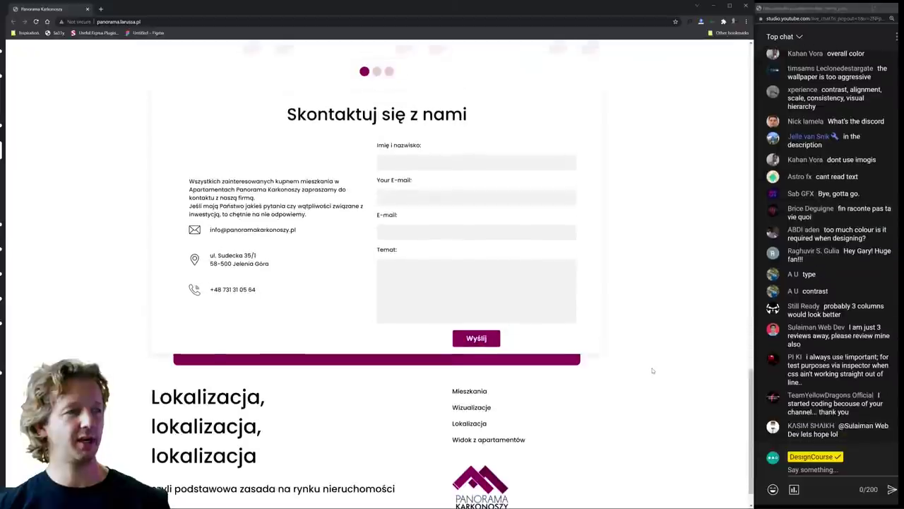
scroll(651, 370, up, 10)
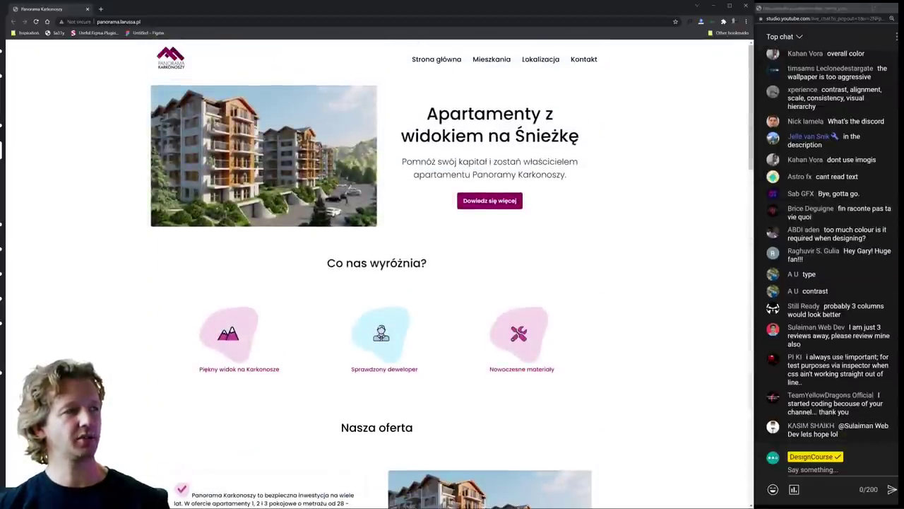
- Close the Panorama Karkonoszy site's browser window to get back to the submissions channel
click(88, 9)
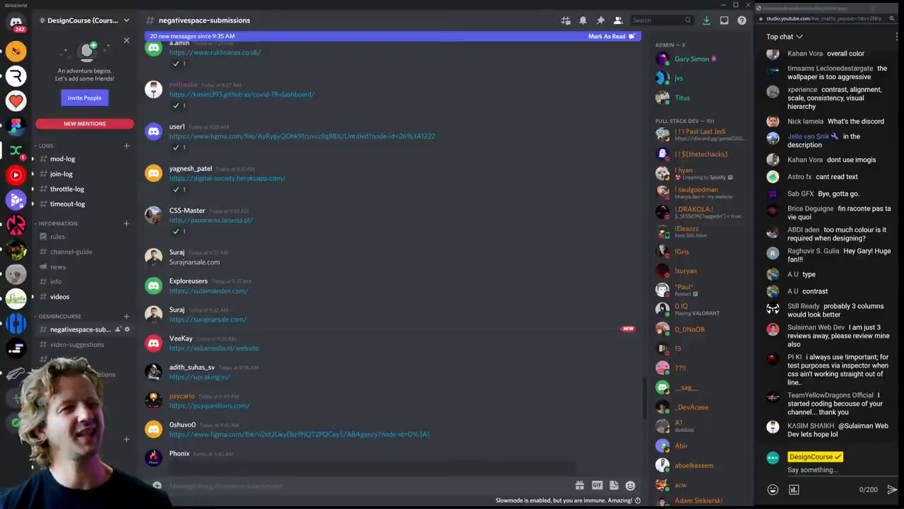
- Open the sulaimandev.com submission and enlarge its window at the screen's top-left
click(208, 290)
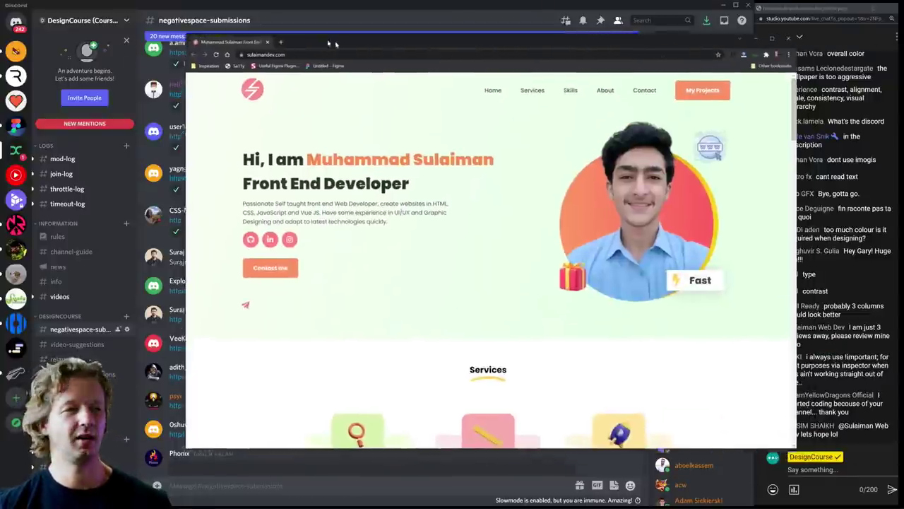
drag(331, 68, 150, 15)
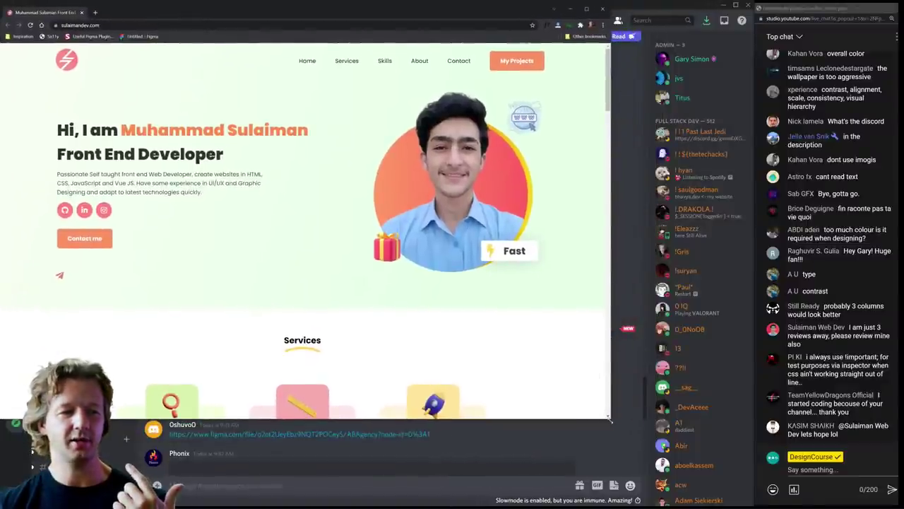
drag(611, 419, 752, 505)
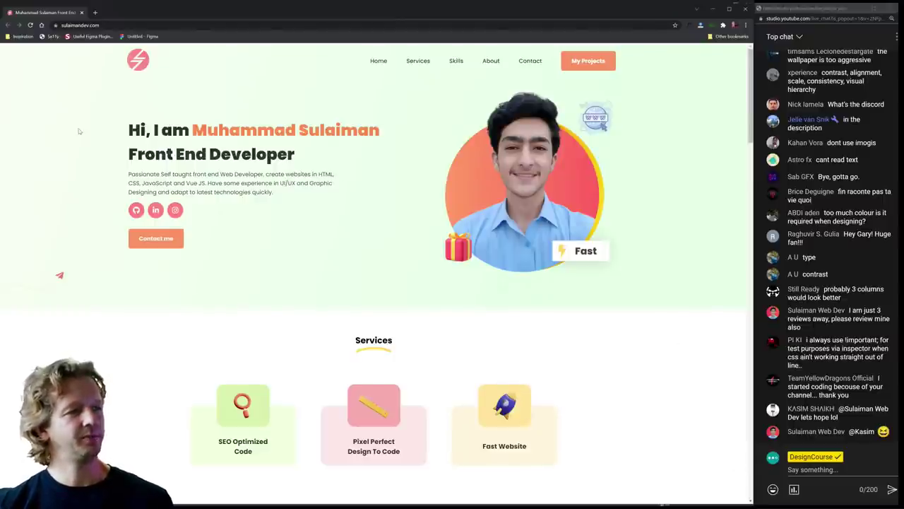
- Scroll through the portfolio's project cards and About section down to the Contact form
scroll(106, 131, down, 6)
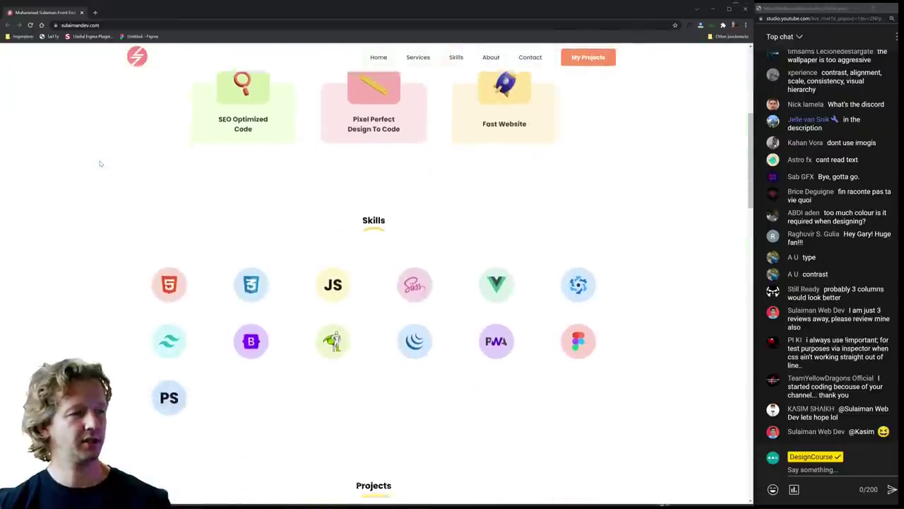
scroll(98, 166, up, 1)
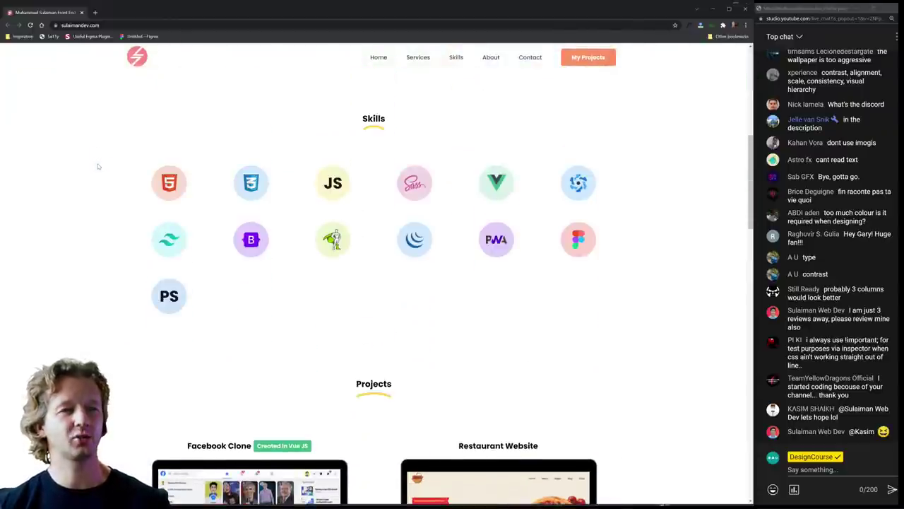
scroll(98, 166, down, 9)
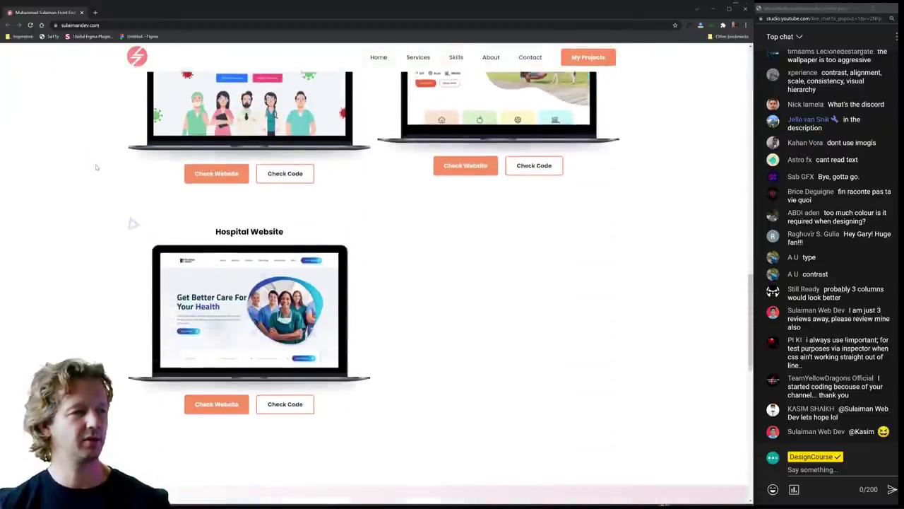
scroll(97, 167, down, 10)
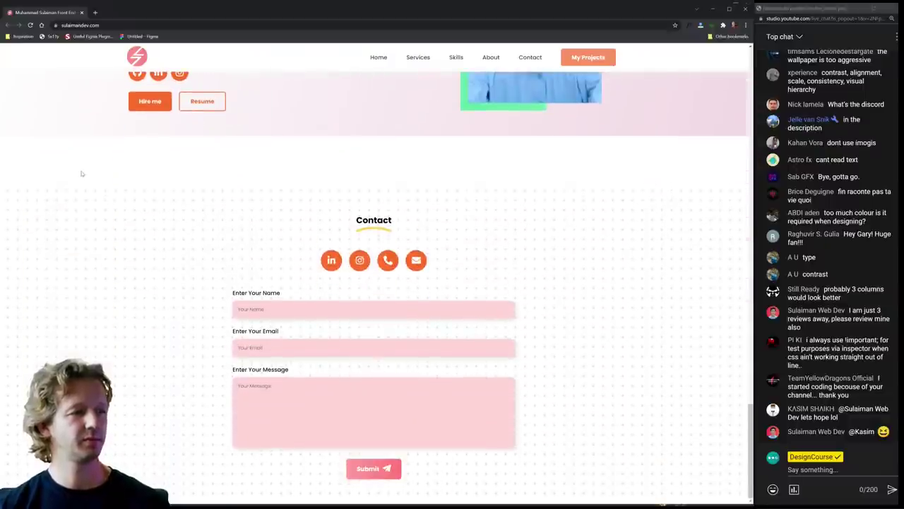
scroll(91, 241, up, 10)
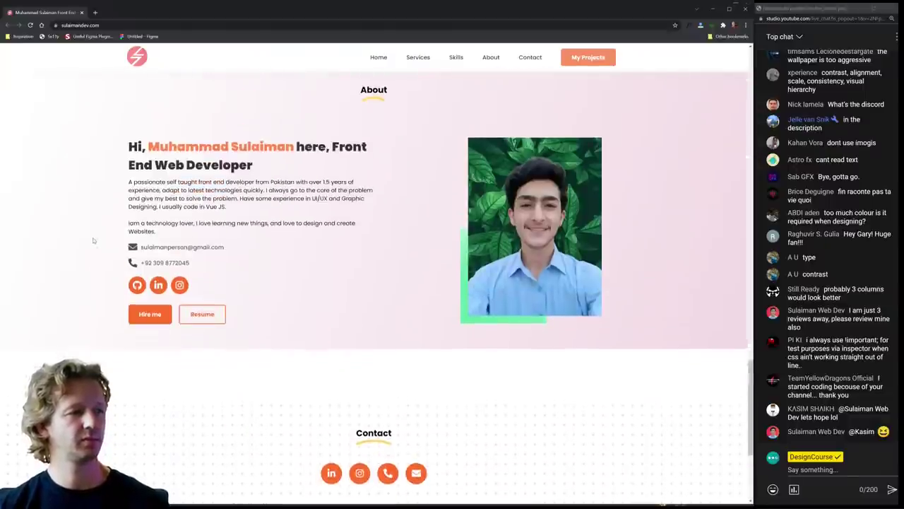
scroll(92, 241, up, 9)
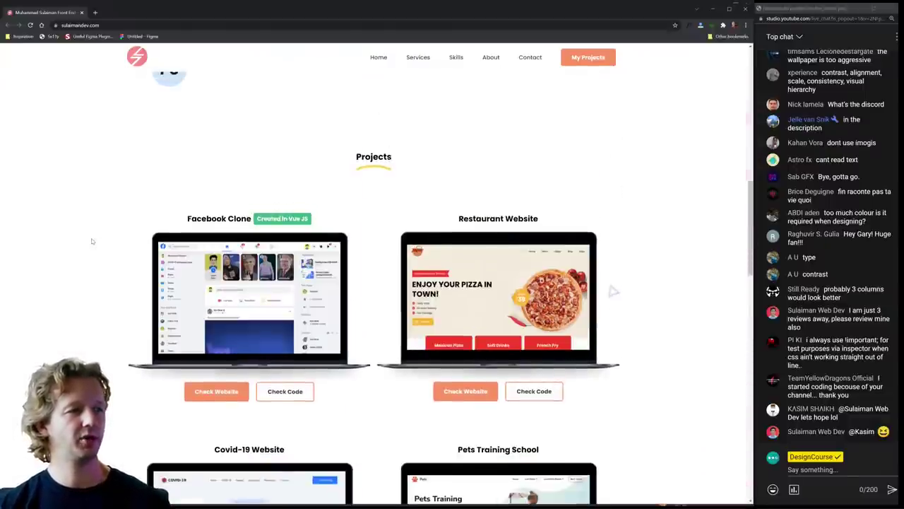
scroll(92, 241, up, 8)
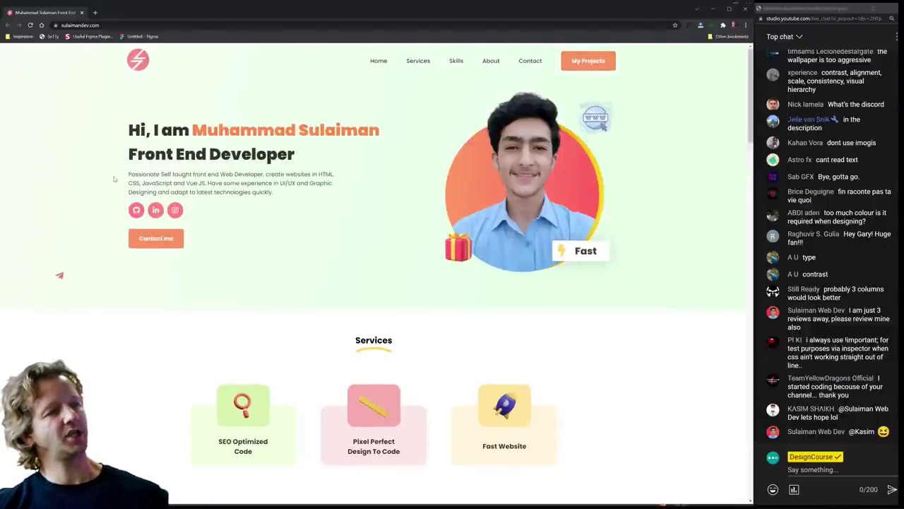
scroll(114, 179, down, 10)
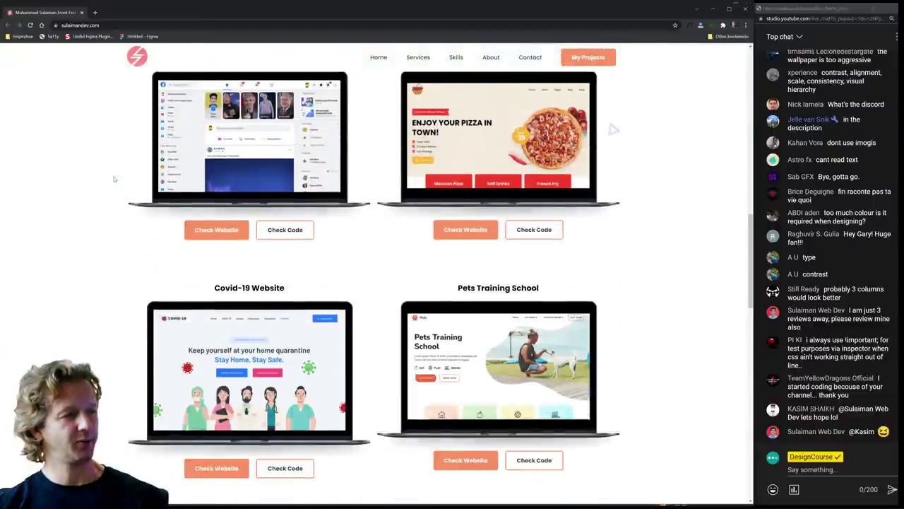
scroll(113, 179, up, 1)
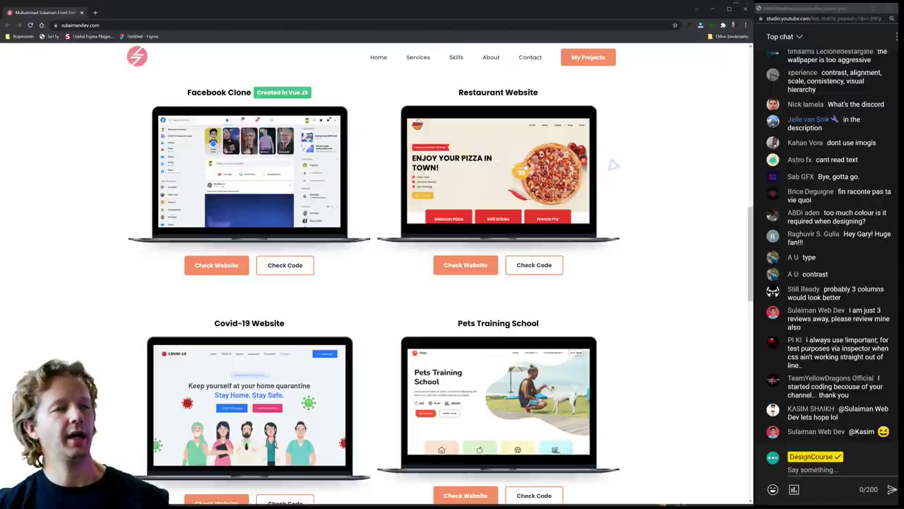
scroll(613, 165, down, 5)
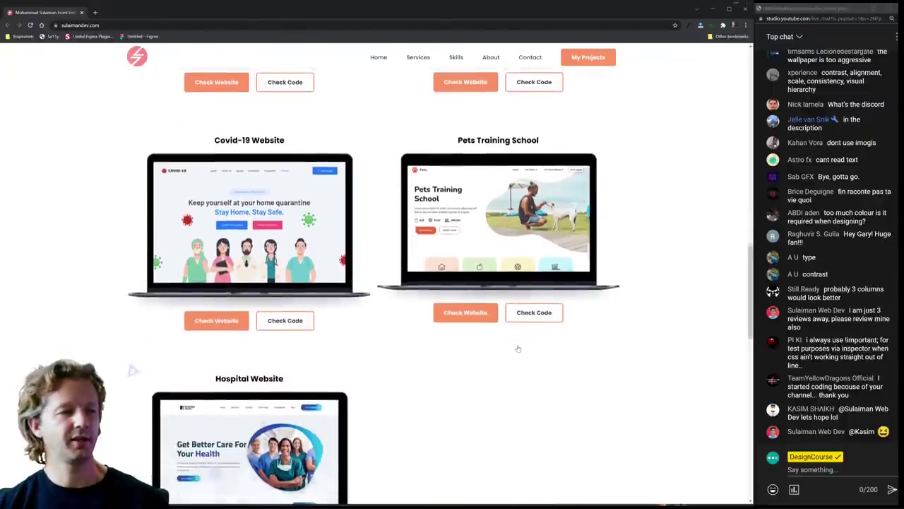
scroll(436, 367, down, 2)
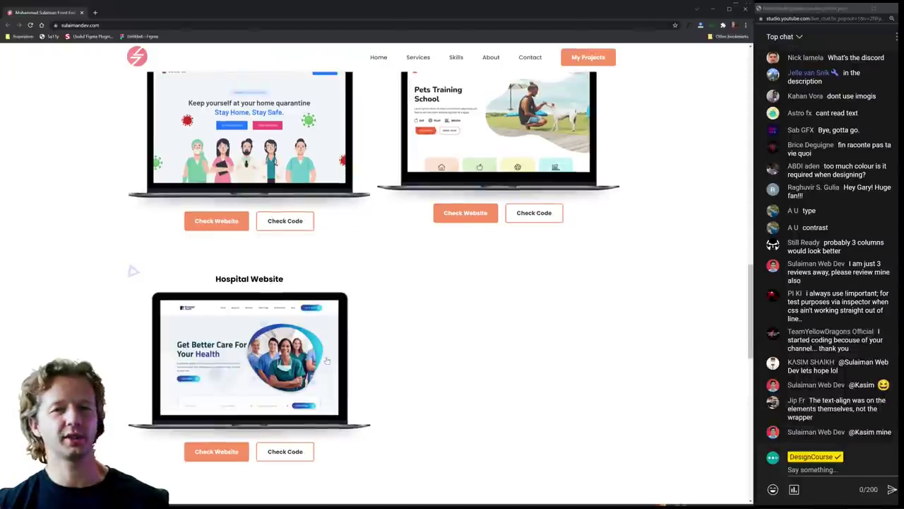
scroll(327, 360, up, 3)
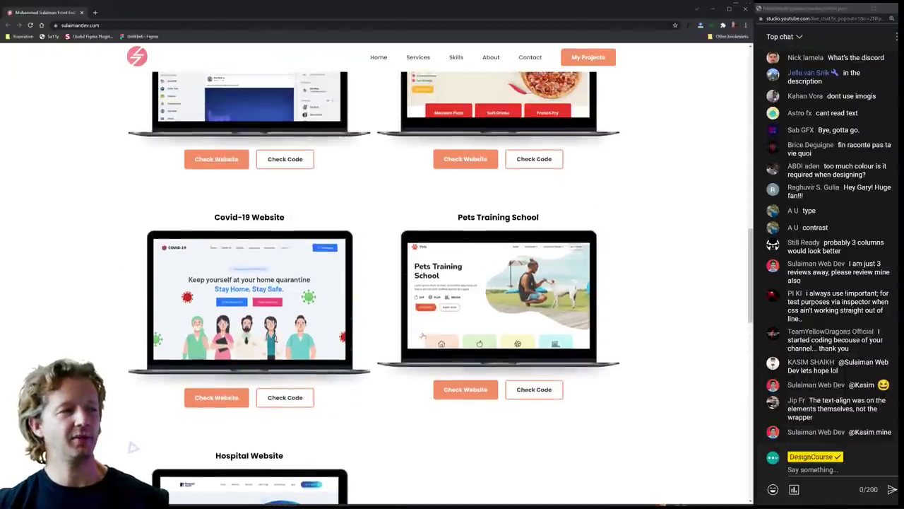
scroll(326, 360, up, 1)
scroll(460, 269, up, 2)
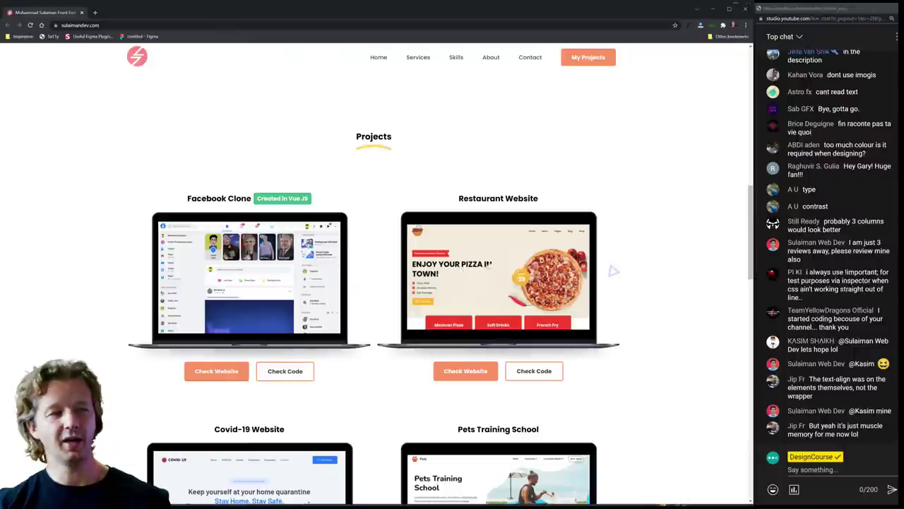
scroll(530, 287, down, 4)
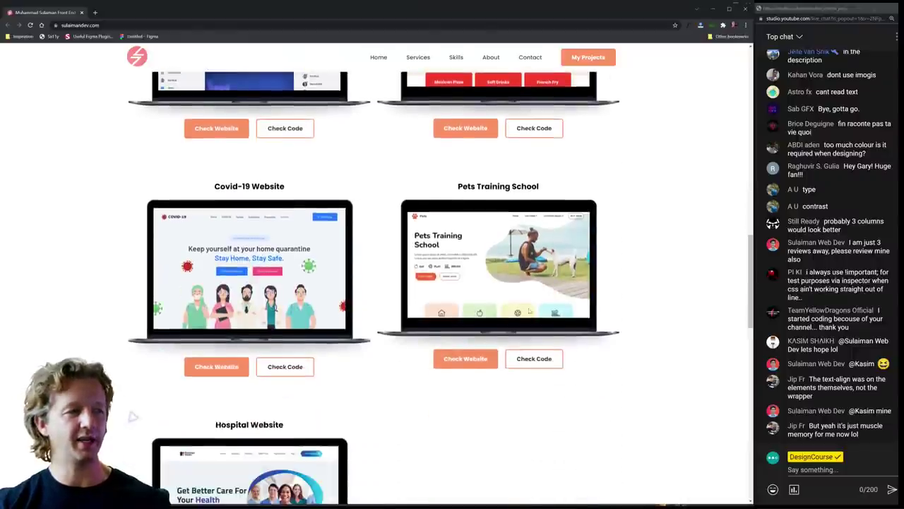
scroll(529, 309, up, 1)
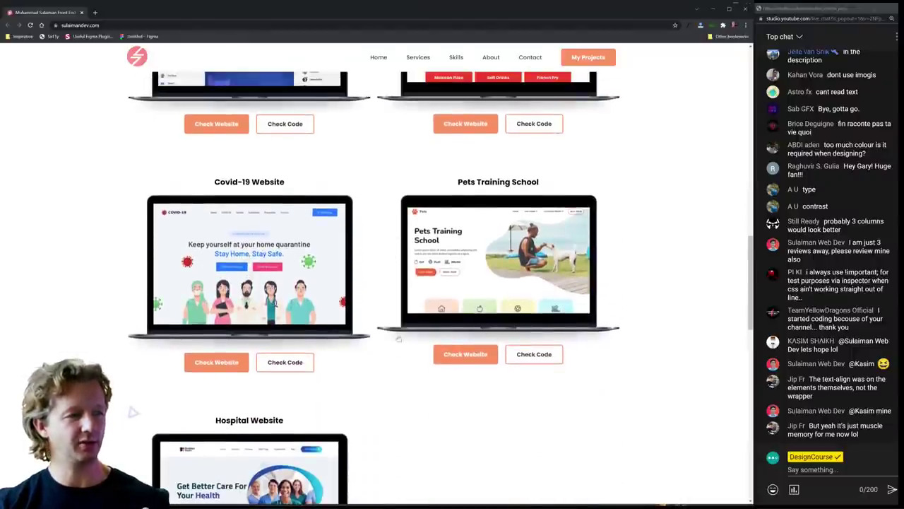
scroll(528, 272, down, 2)
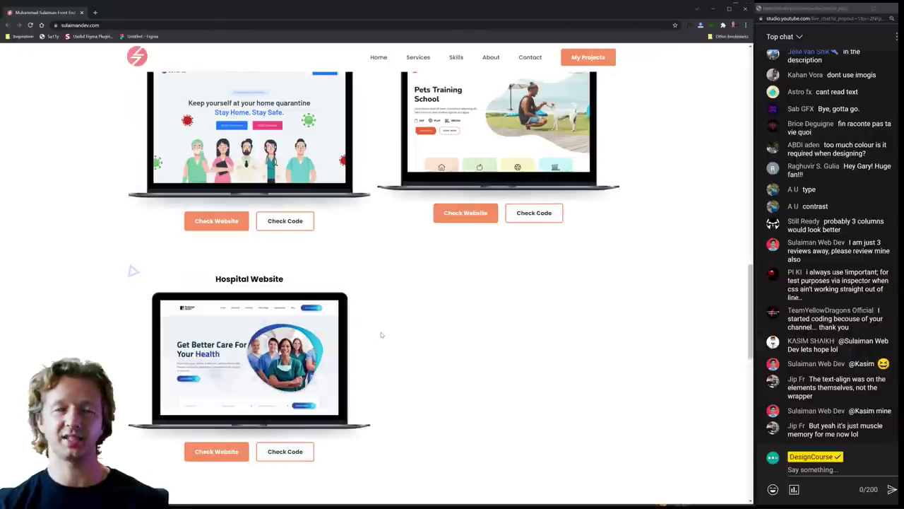
scroll(460, 321, down, 6)
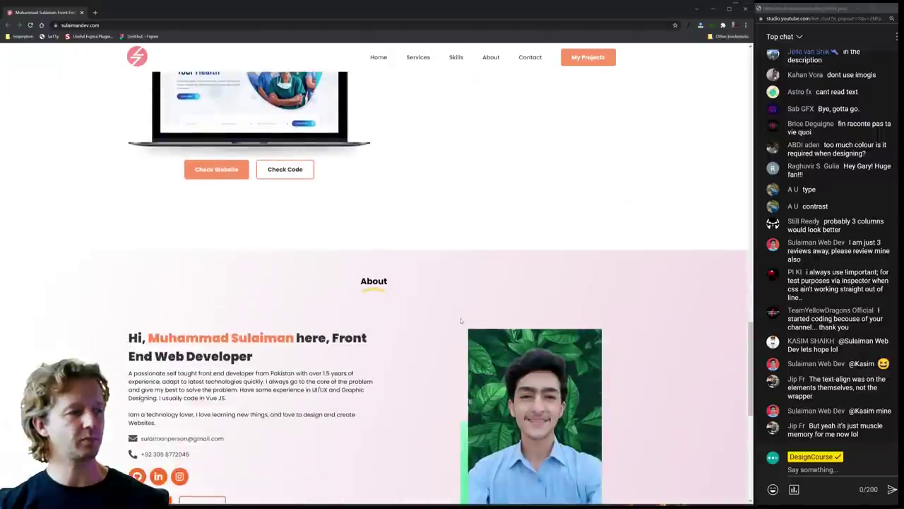
scroll(460, 321, down, 3)
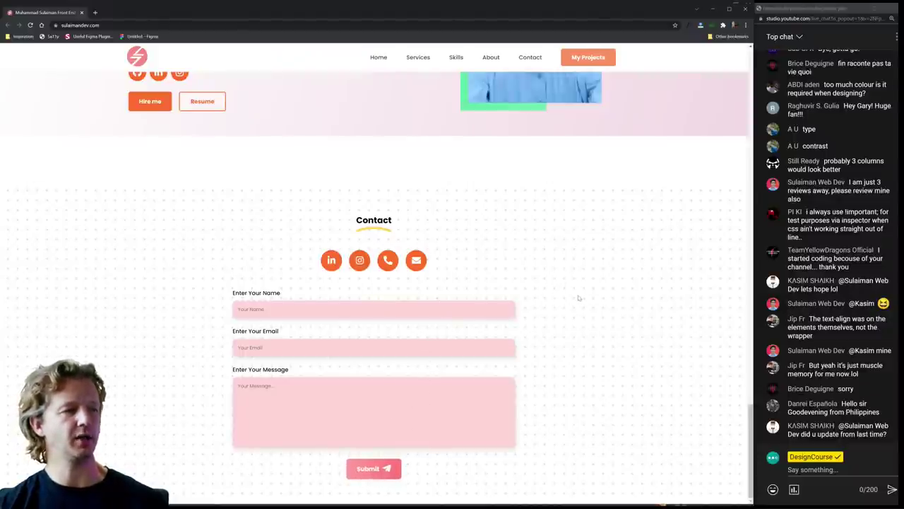
scroll(565, 284, up, 5)
- Copy the surajnarsale.com address from Discord and load it in a new Chrome window
key(alt+Tab)
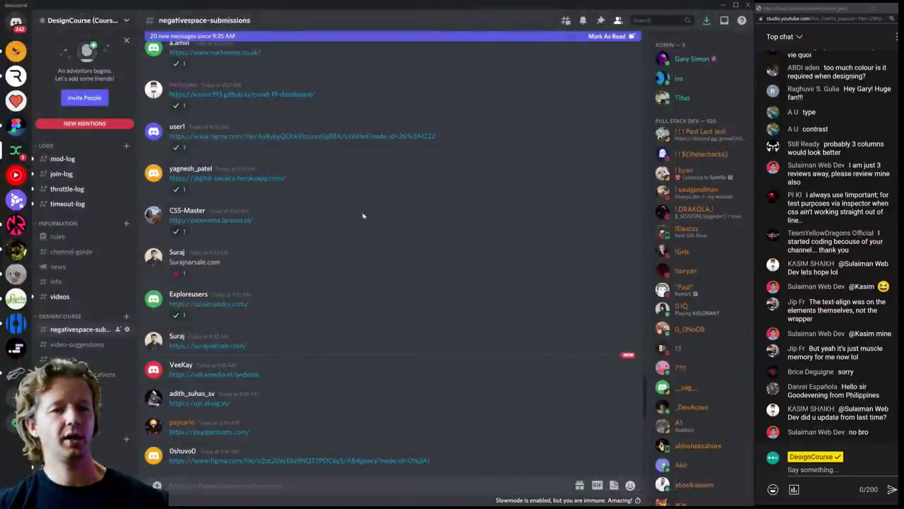
scroll(405, 243, down, 3)
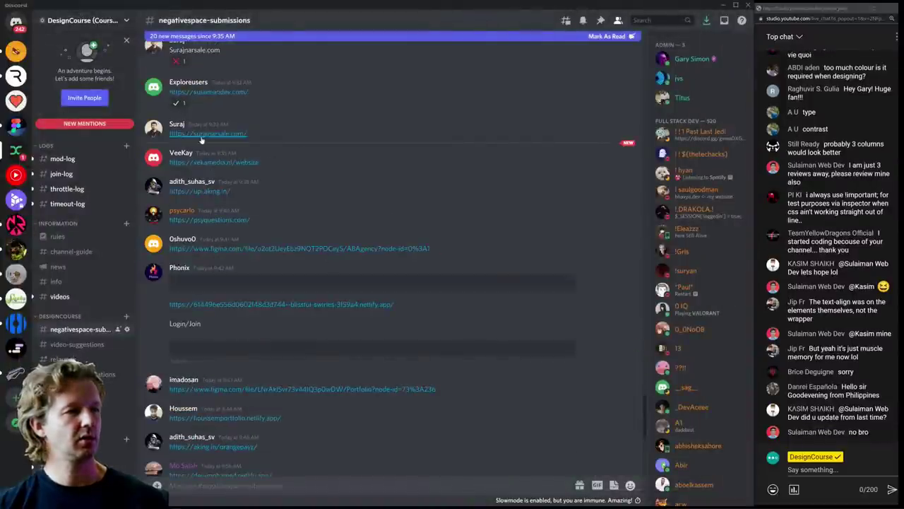
scroll(205, 145, up, 1)
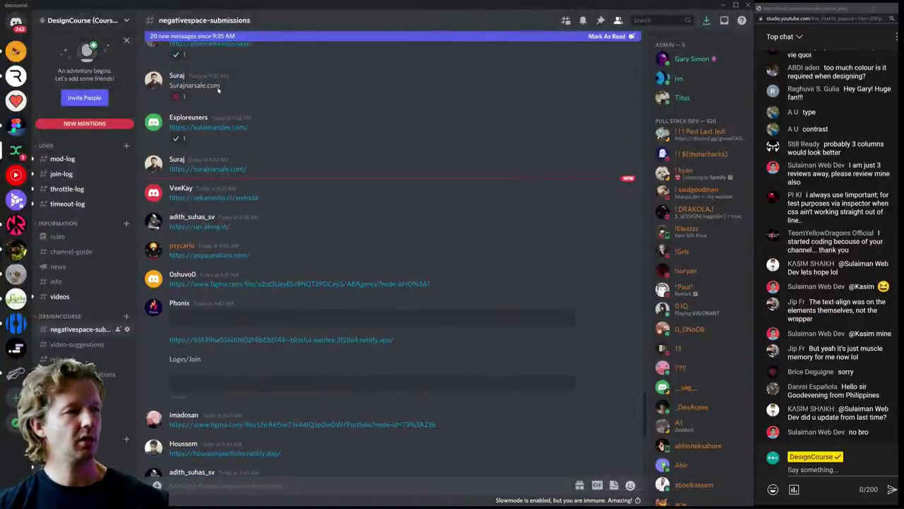
drag(218, 89, 167, 89)
key(ctrl+c)
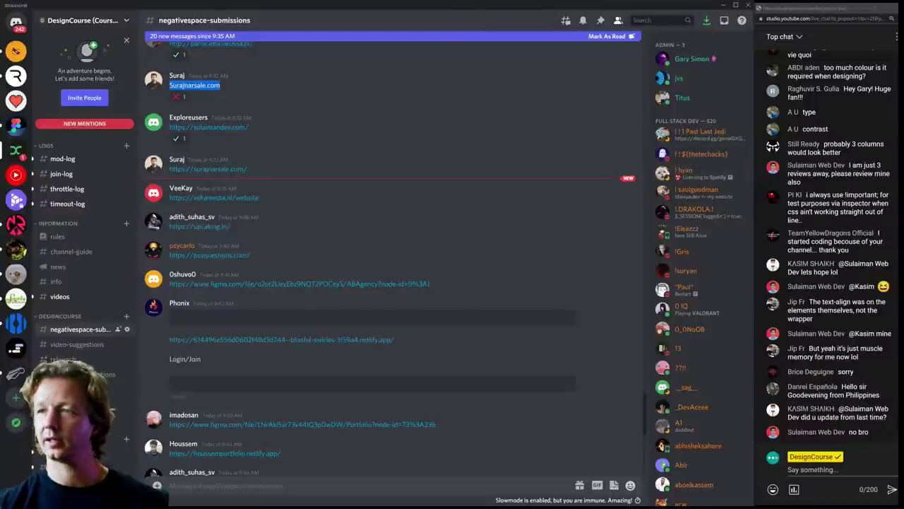
key(alt+Tab)
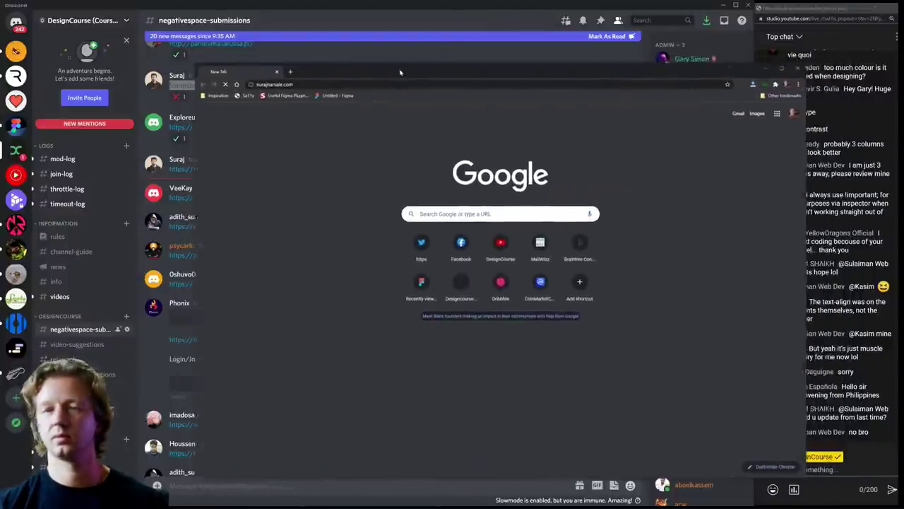
key(ctrl+v)
key(Return)
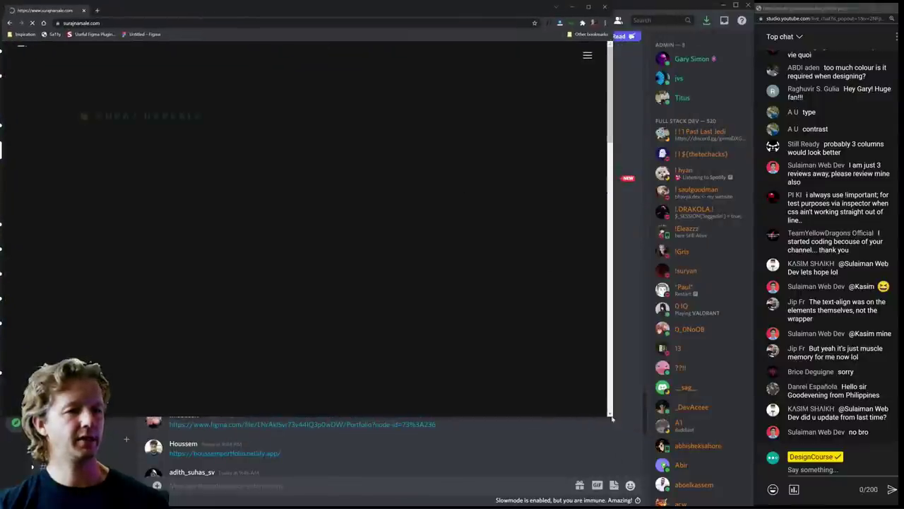
- Enlarge and reload the surajnarsale.com portfolio, highlighting its hero heading and Twitter/Github line
drag(614, 417, 755, 502)
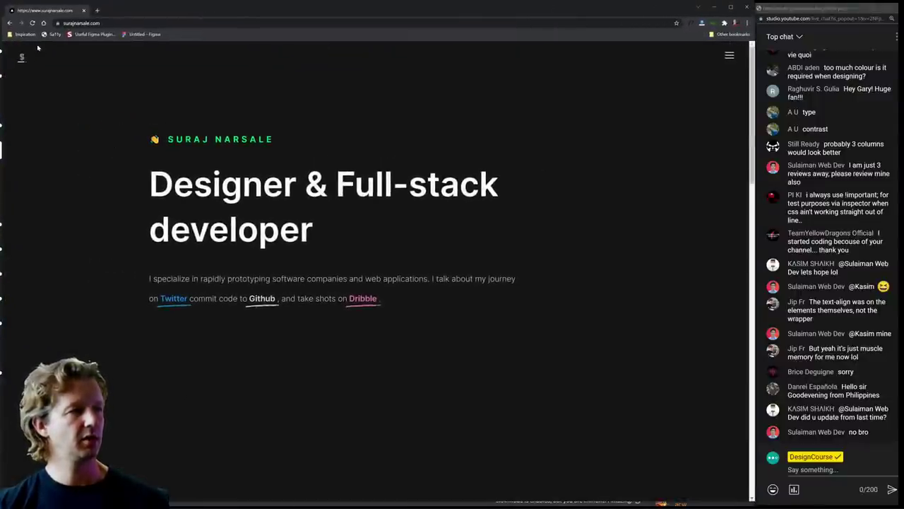
click(33, 23)
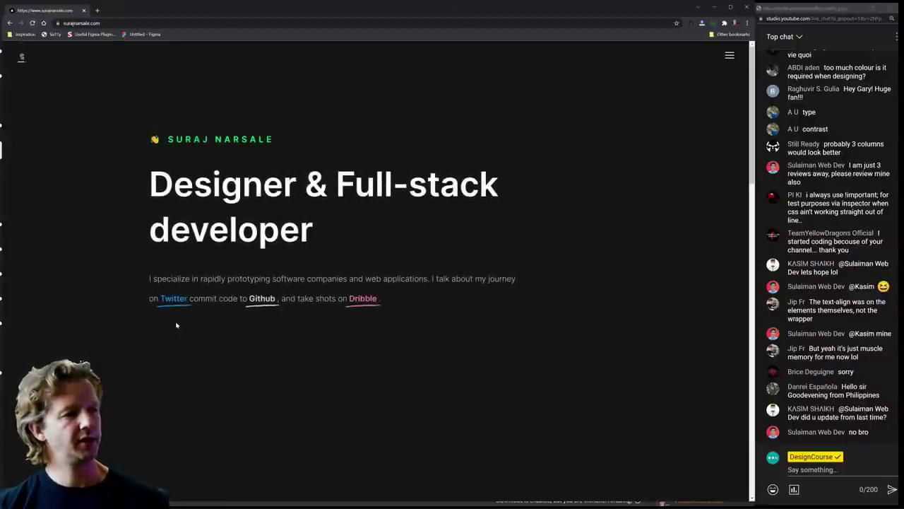
scroll(176, 325, down, 4)
scroll(180, 325, up, 4)
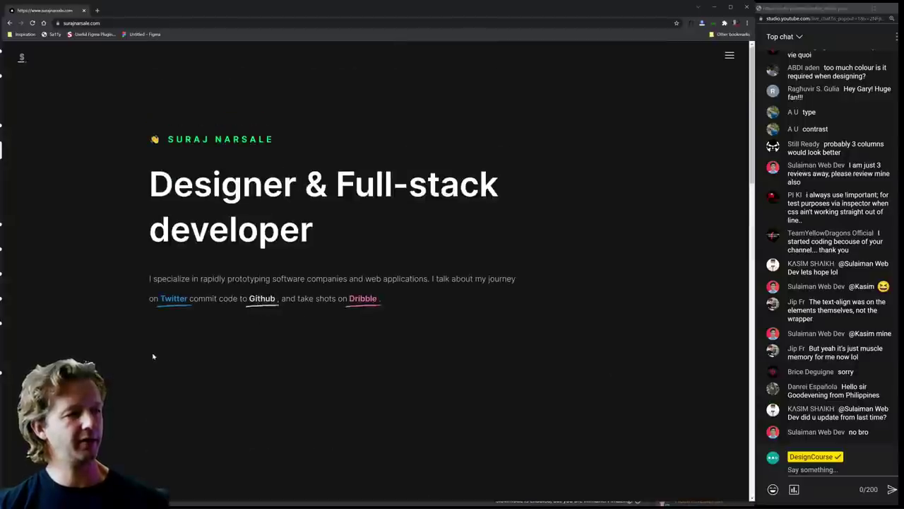
drag(153, 356, 318, 384)
click(319, 383)
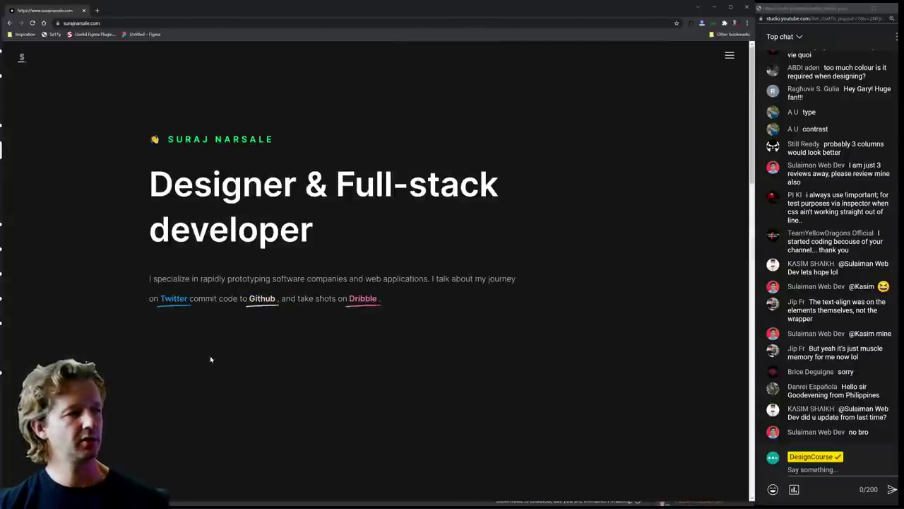
triple_click(164, 191)
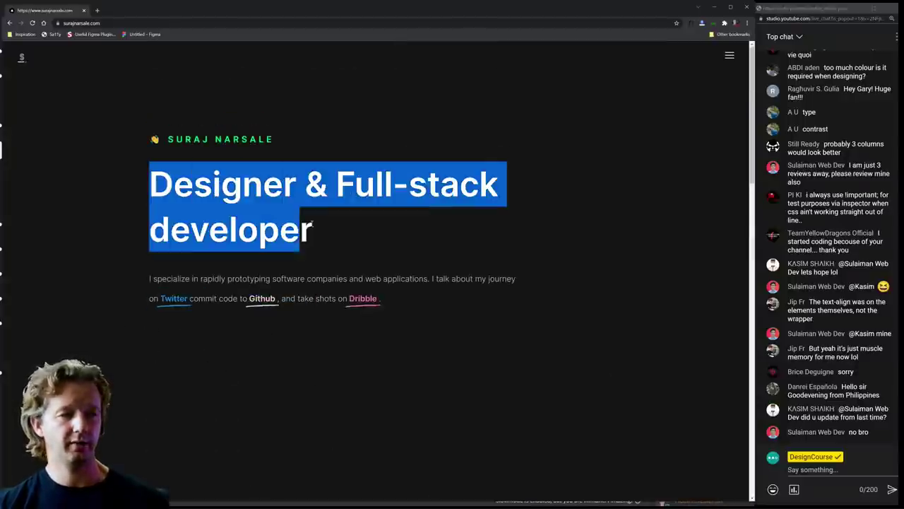
click(432, 316)
drag(432, 315, 105, 120)
click(105, 119)
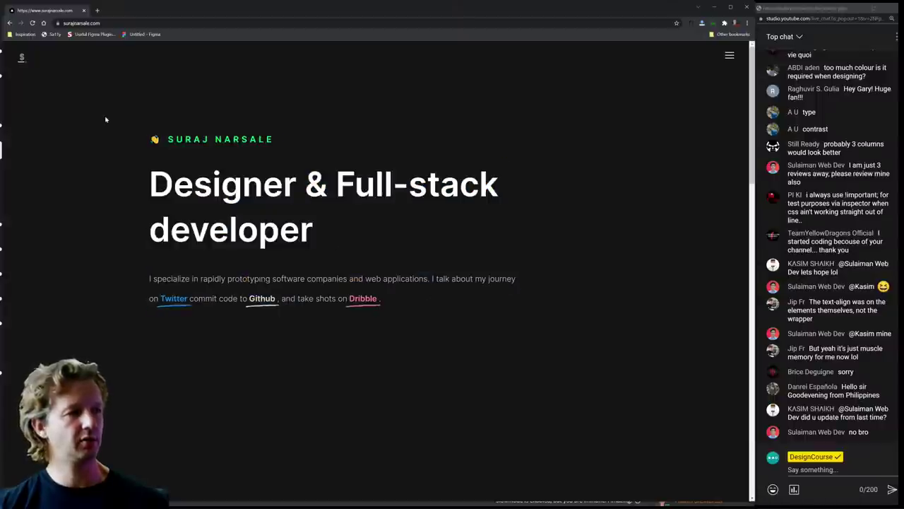
- Scroll up and down through the rest of the surajnarsale.com portfolio
scroll(120, 158, down, 6)
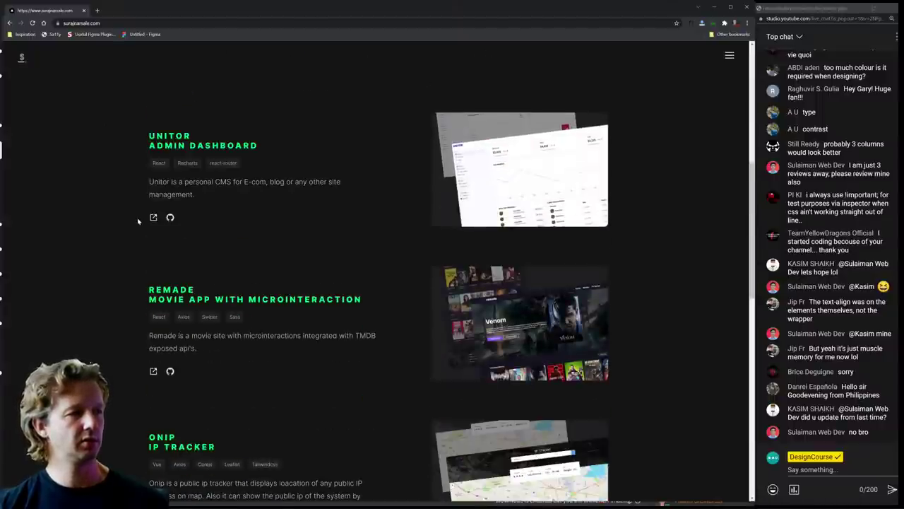
scroll(139, 221, down, 10)
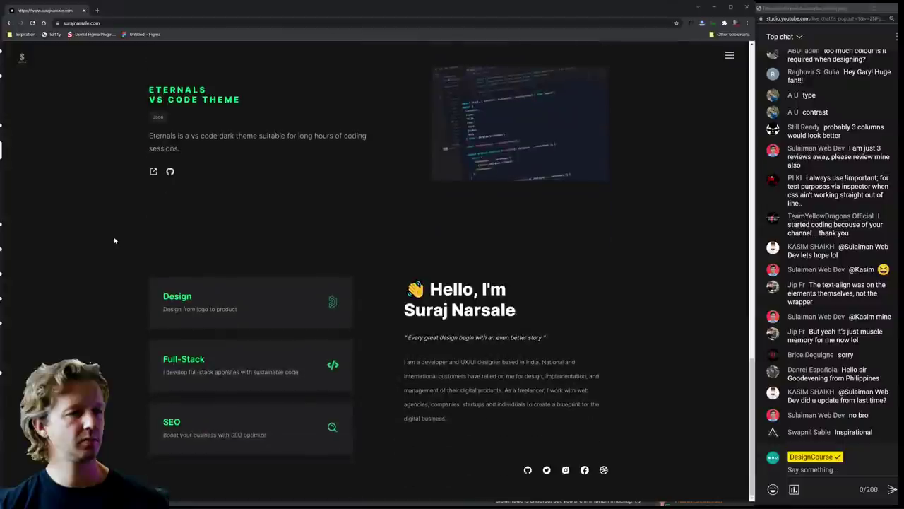
scroll(114, 241, up, 10)
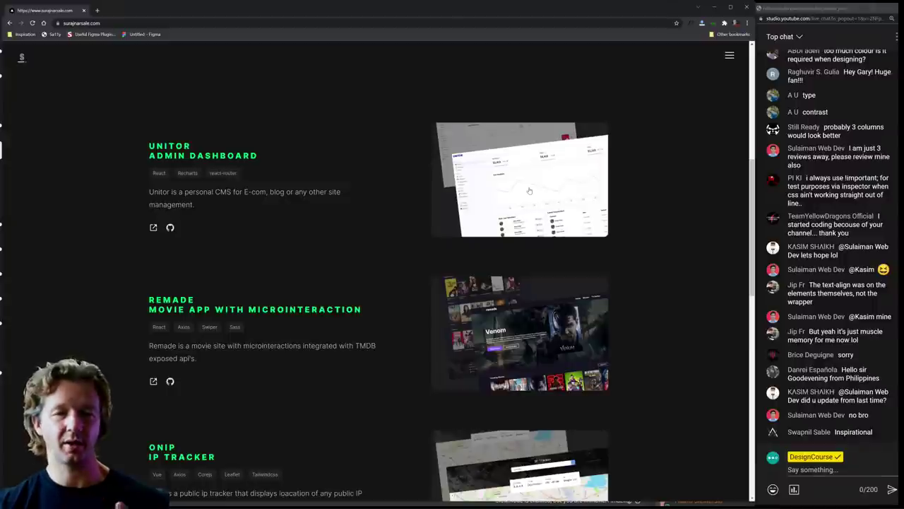
scroll(533, 247, down, 4)
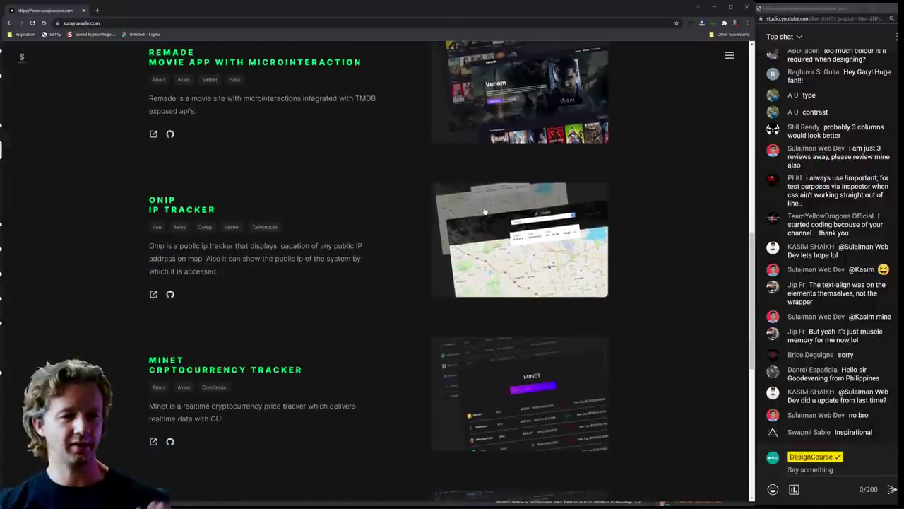
scroll(485, 211, down, 7)
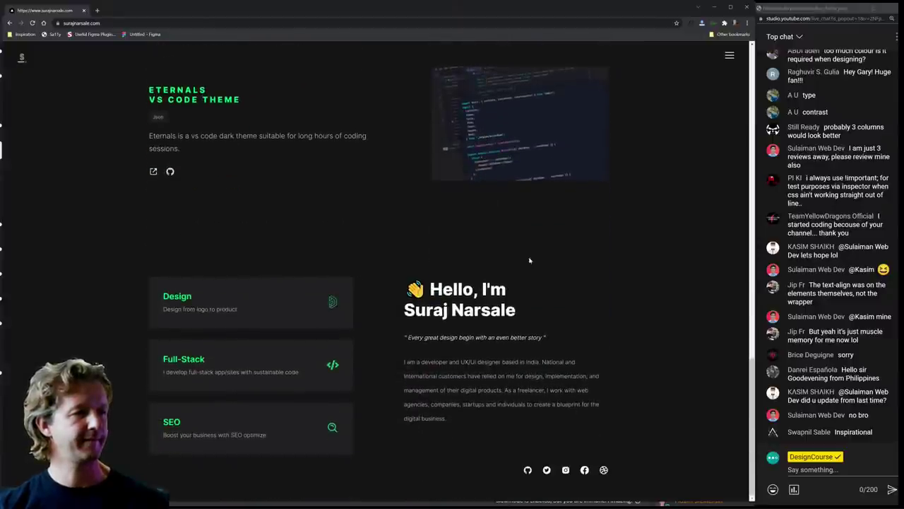
scroll(529, 260, up, 18)
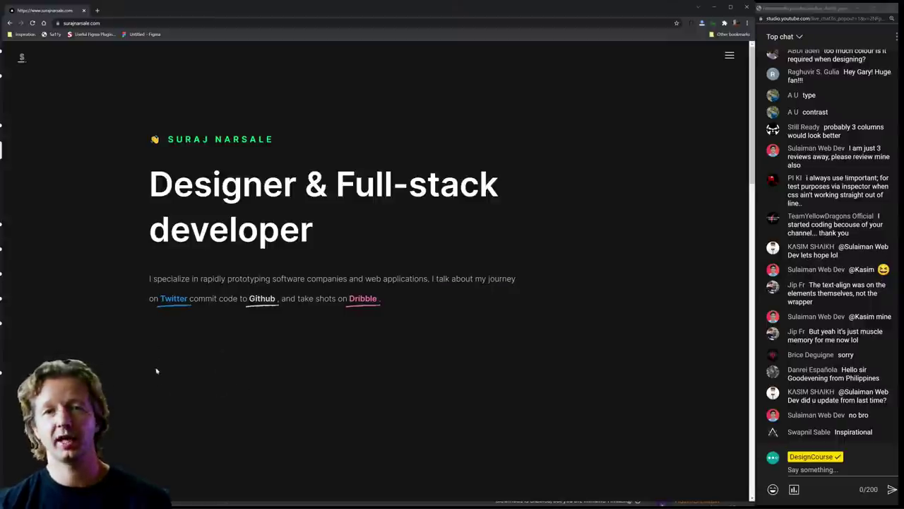
scroll(250, 339, down, 5)
scroll(250, 340, up, 5)
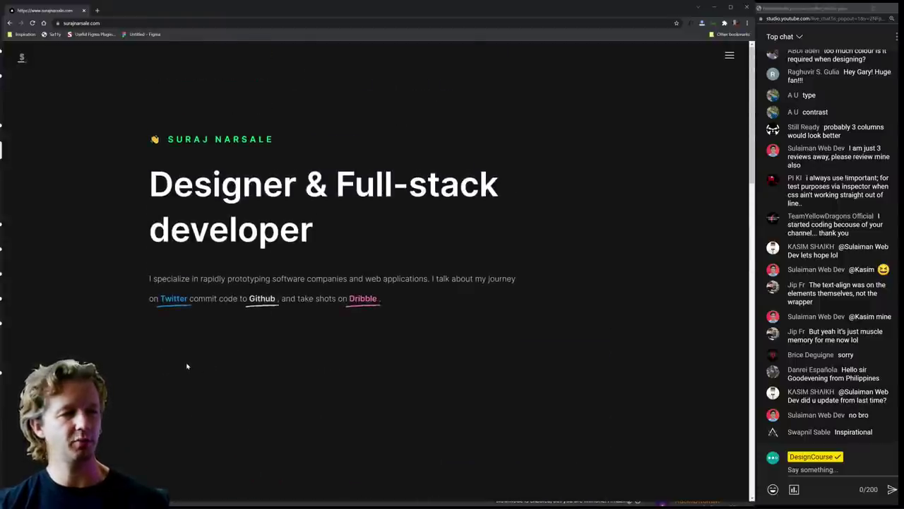
scroll(367, 339, down, 4)
scroll(371, 297, up, 4)
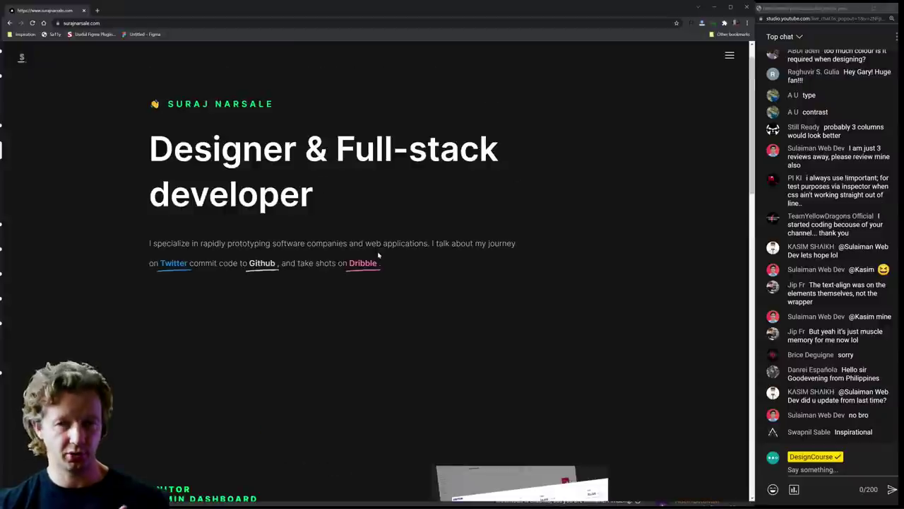
scroll(378, 256, down, 5)
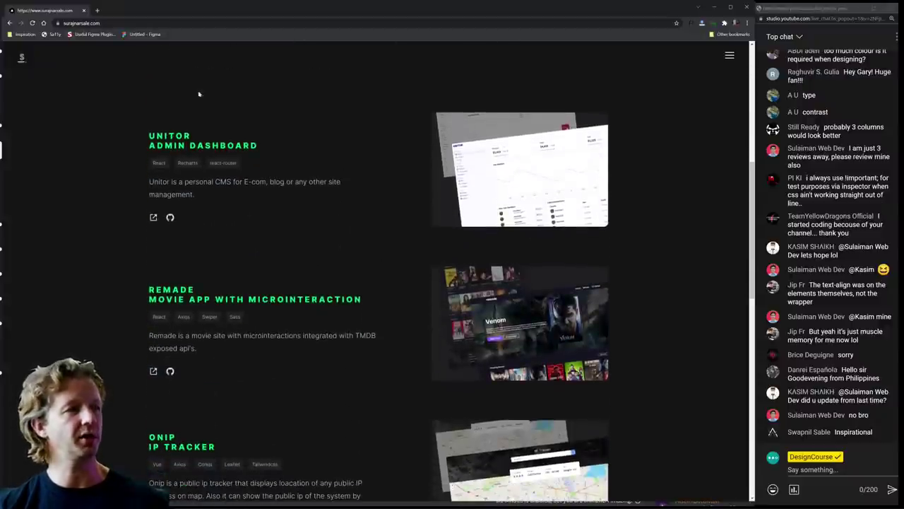
- Close the portfolio window and move the Veka media window to the top-left
click(83, 11)
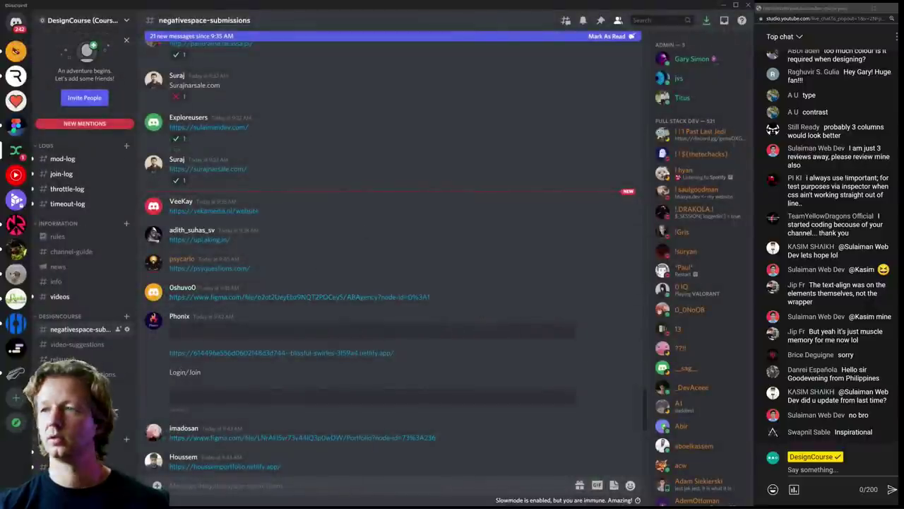
click(212, 211)
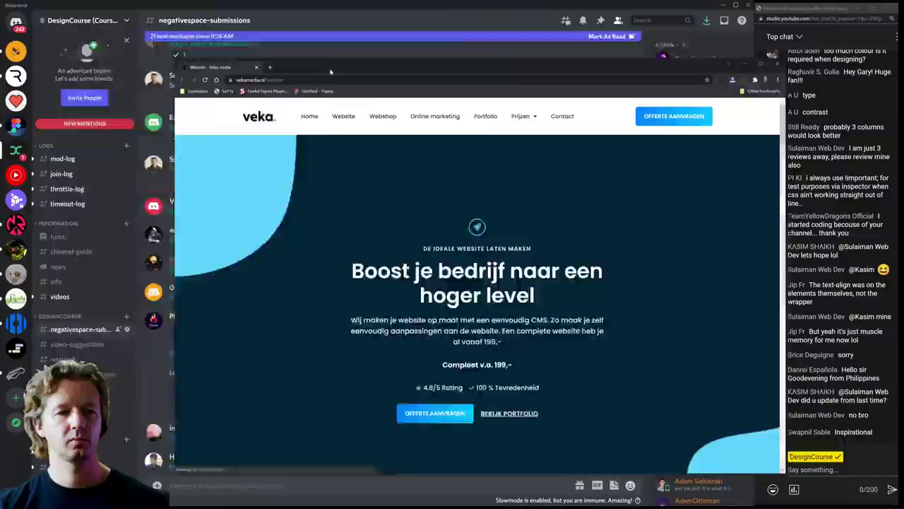
drag(268, 82, 157, 14)
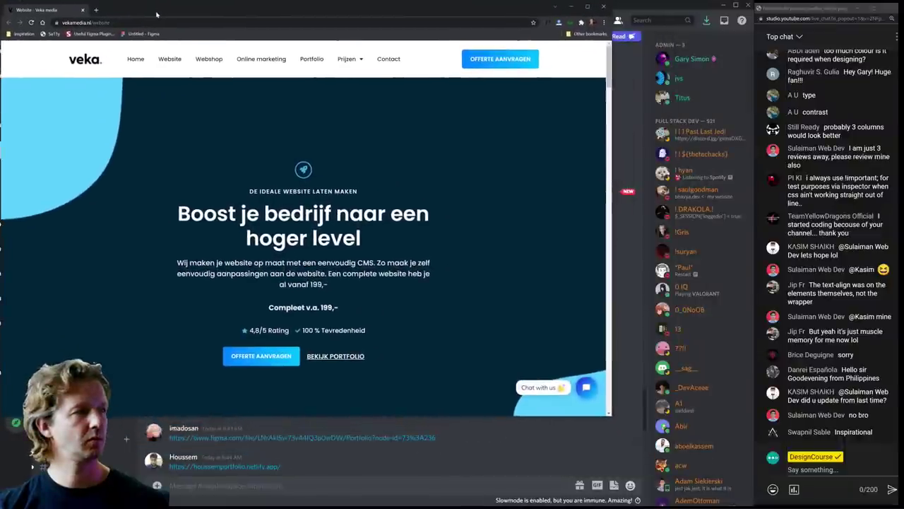
- Enlarge the Veka media window and scroll its homepage, highlighting a section label and title
drag(613, 417, 755, 503)
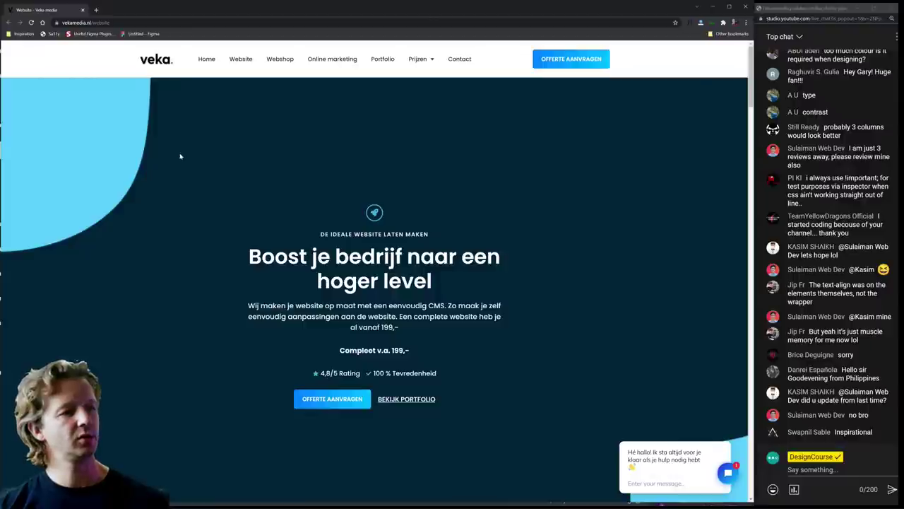
scroll(219, 189, down, 7)
scroll(233, 180, up, 7)
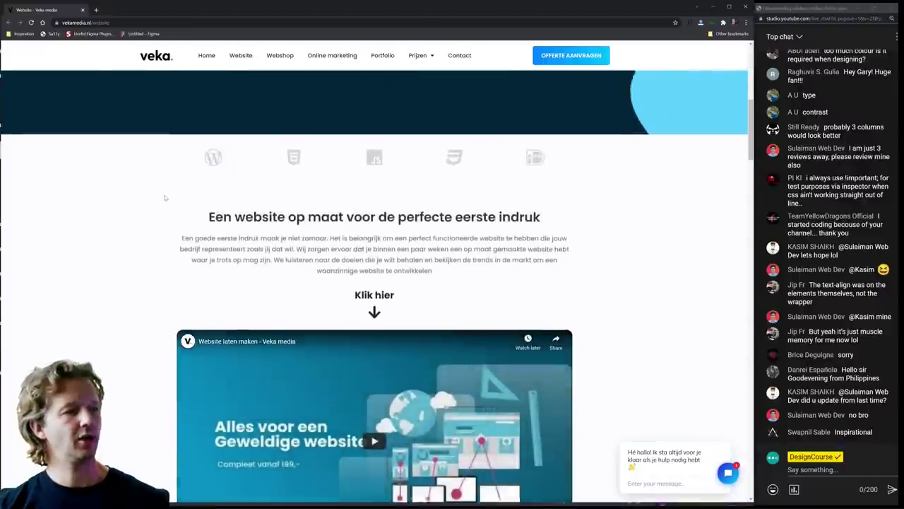
scroll(508, 308, down, 10)
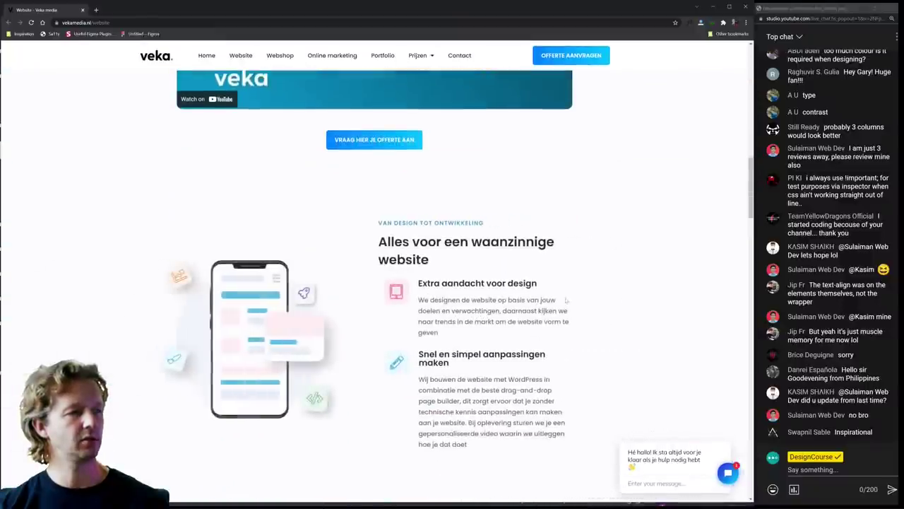
scroll(566, 303, down, 1)
drag(592, 384, 185, 158)
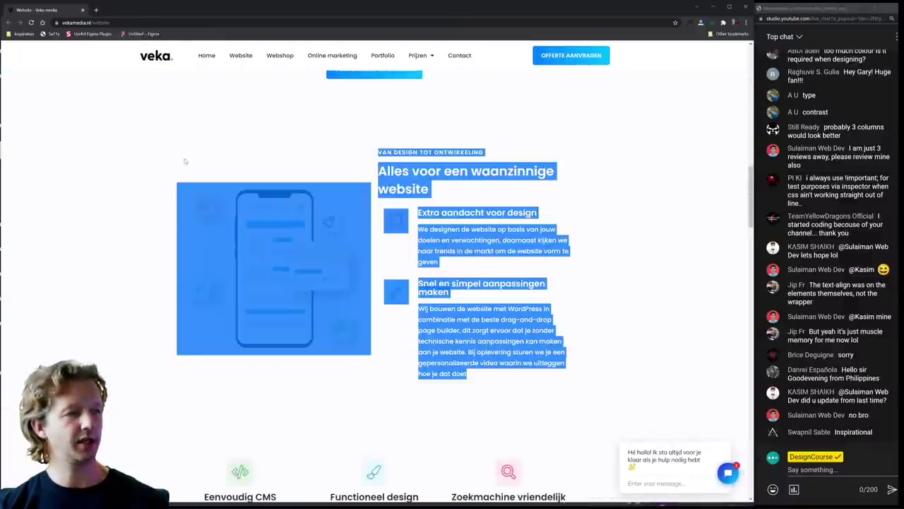
click(191, 157)
drag(385, 161, 417, 190)
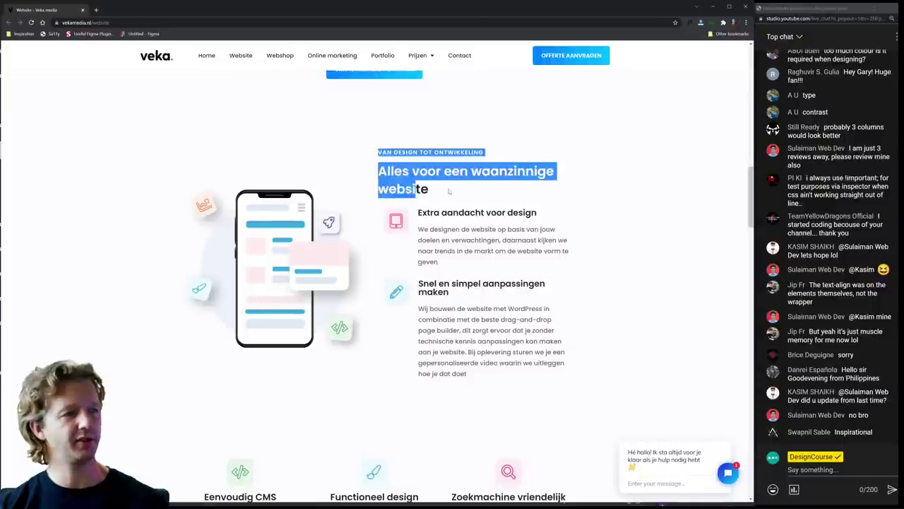
click(417, 189)
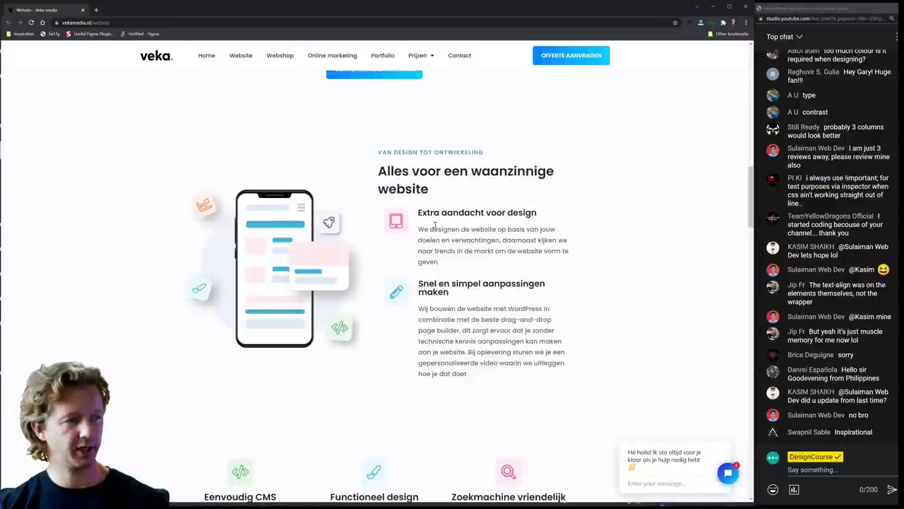
scroll(598, 250, down, 3)
scroll(598, 252, down, 10)
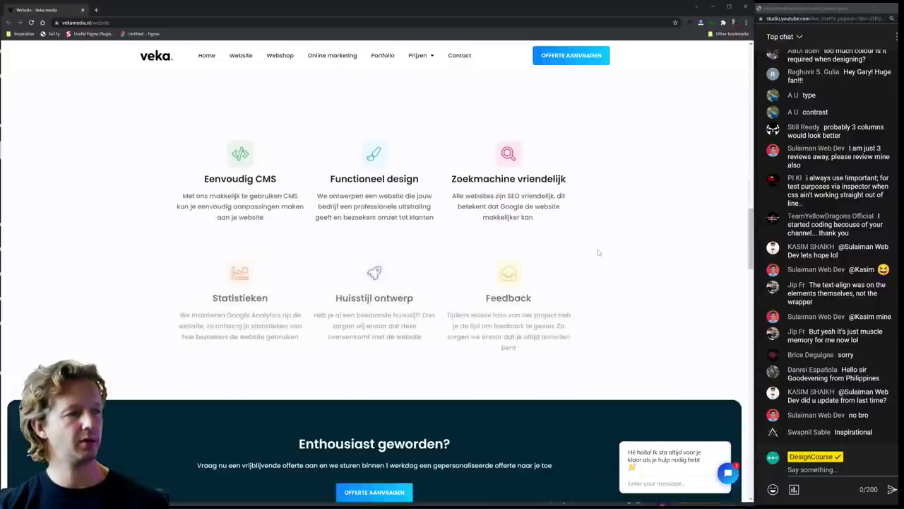
scroll(598, 252, down, 10)
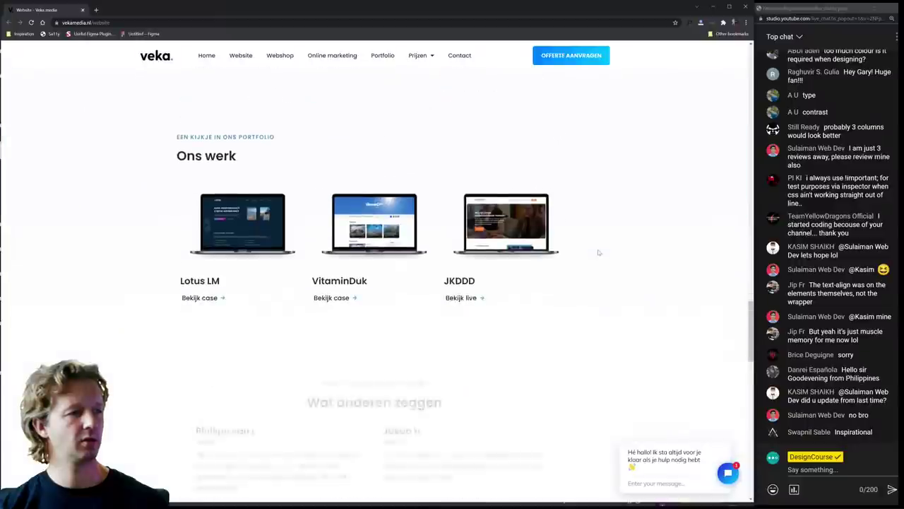
drag(750, 363, 726, 65)
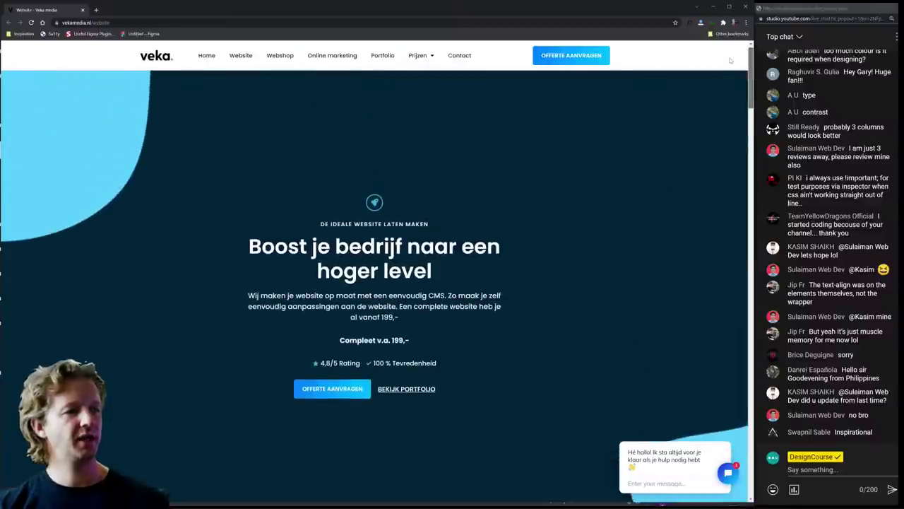
scroll(192, 118, down, 1)
- Highlight the hero lines: DE IDEALE WEBSITE LATEN MAKEN, Boost je bedrijf heading, price and rating
drag(192, 119, 463, 344)
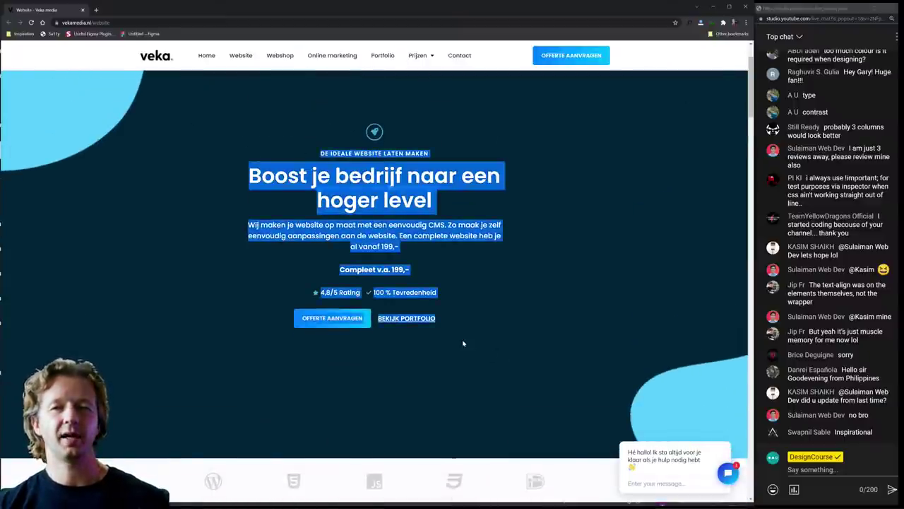
click(438, 322)
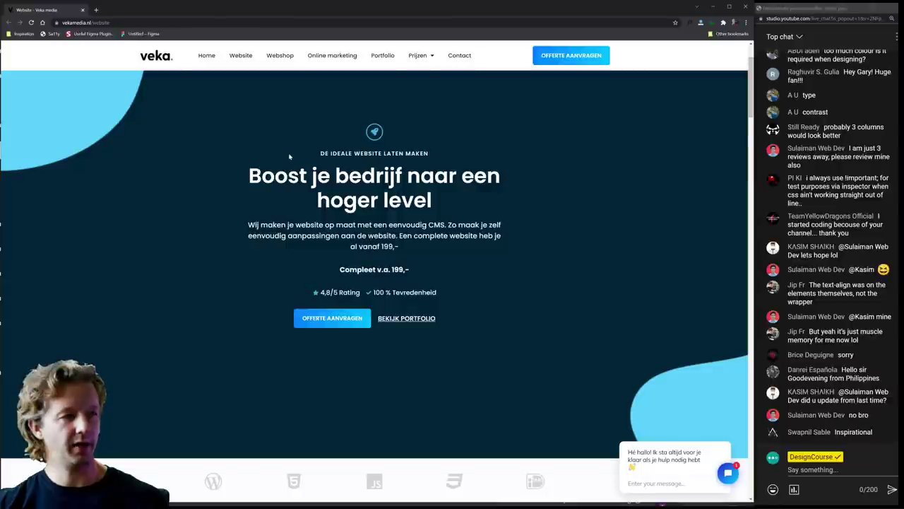
drag(289, 156, 454, 157)
click(438, 157)
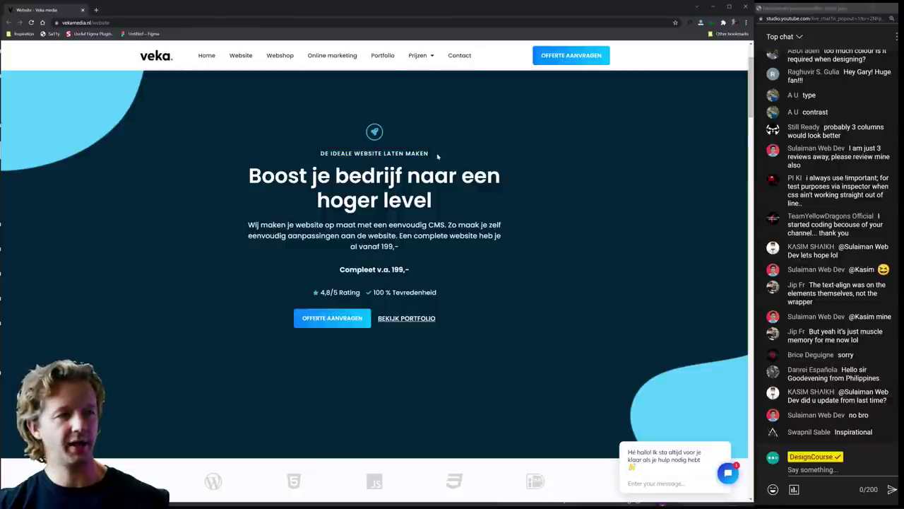
drag(250, 176, 432, 201)
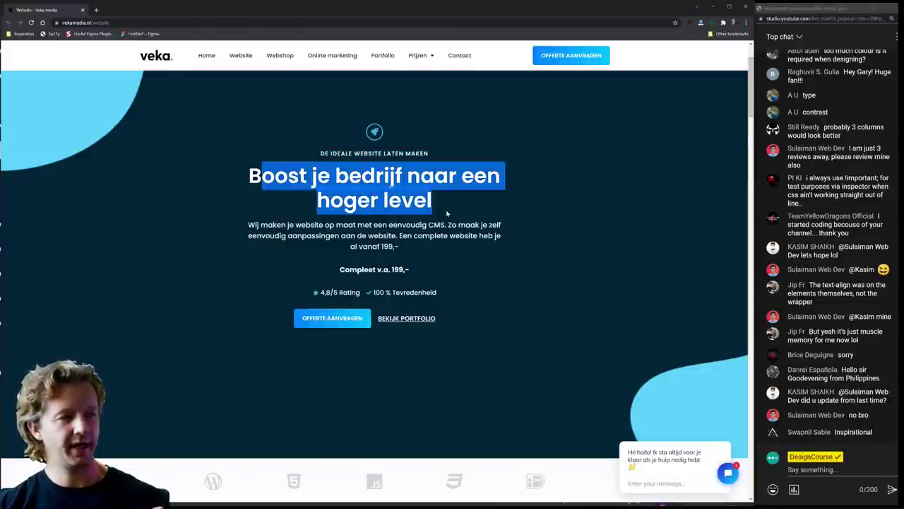
click(268, 177)
drag(261, 225, 397, 247)
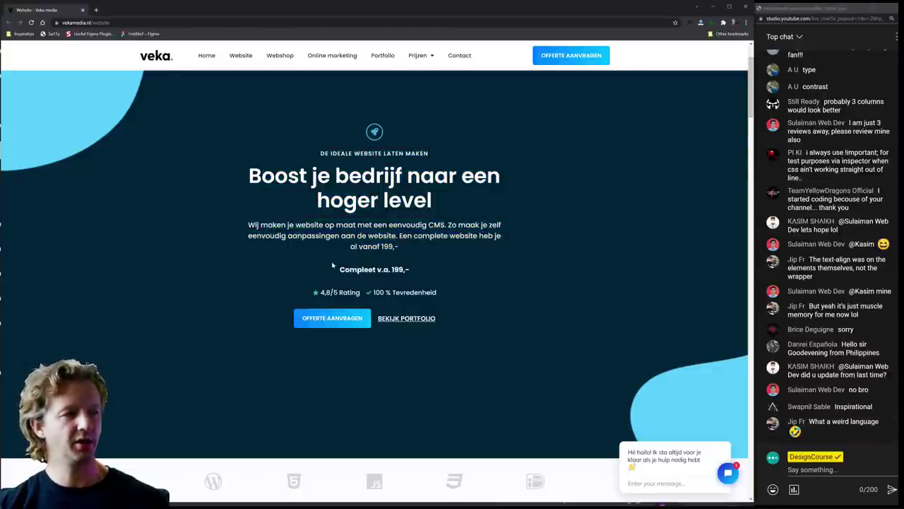
drag(335, 269, 431, 271)
click(464, 269)
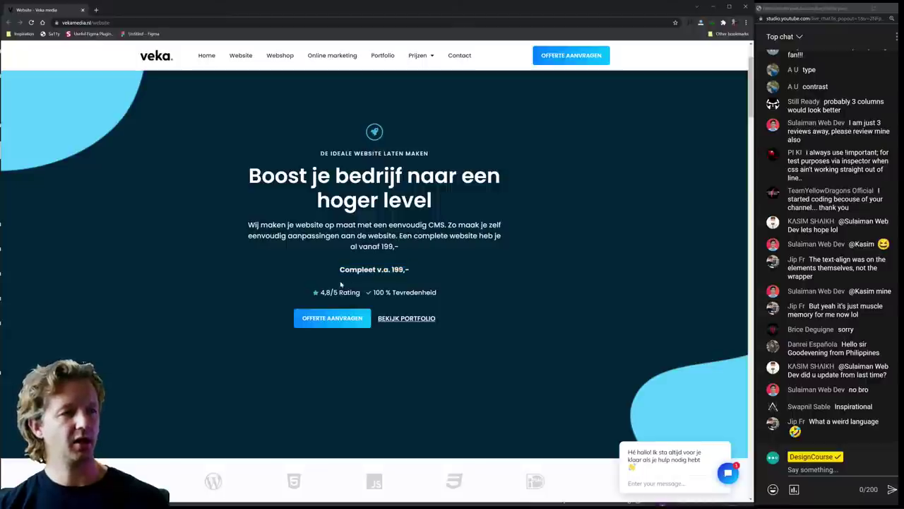
drag(431, 296, 285, 295)
click(455, 295)
click(286, 296)
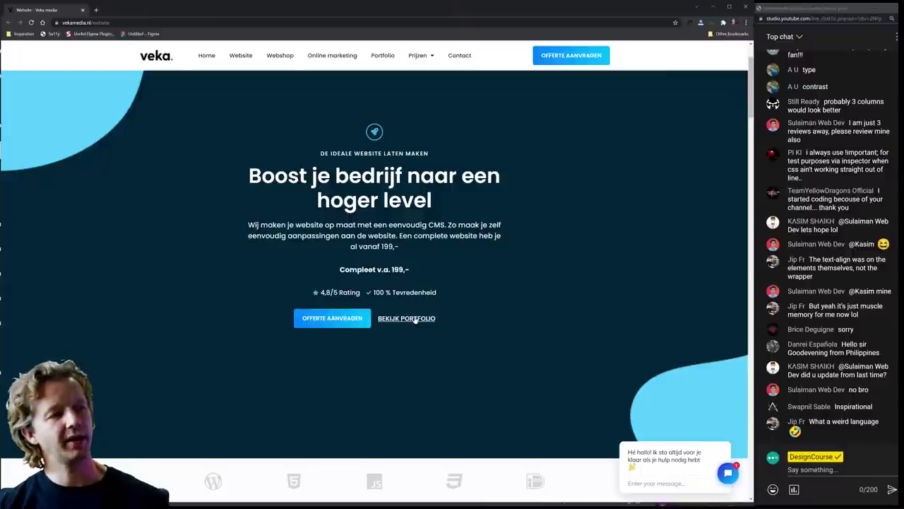
- Repeatedly highlight the hero text and 'Compleet v.a. 199,-' price line, then close the site
drag(453, 292, 226, 228)
click(228, 228)
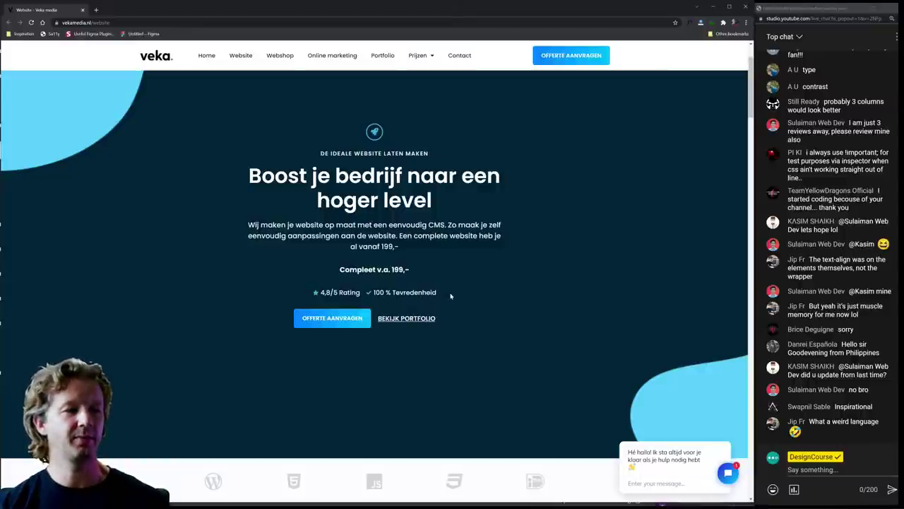
drag(451, 295, 245, 230)
click(245, 229)
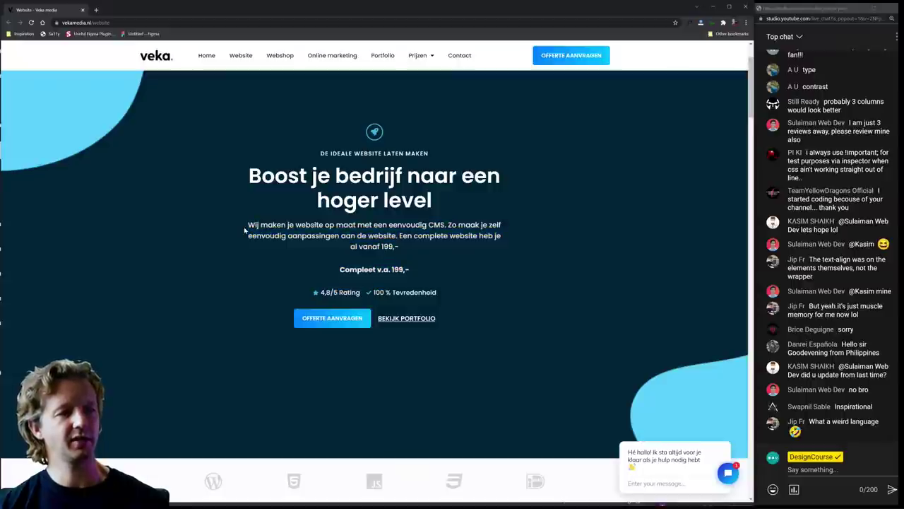
drag(340, 269, 500, 280)
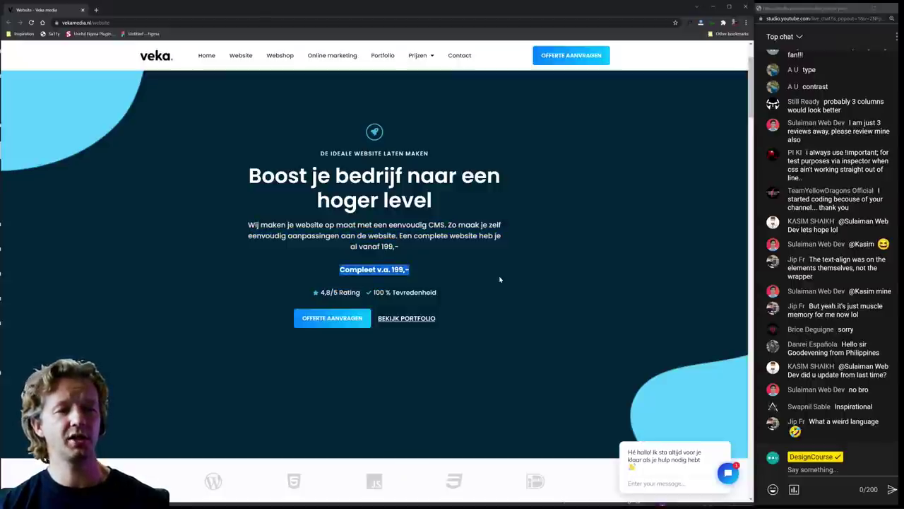
click(449, 276)
drag(431, 274, 332, 273)
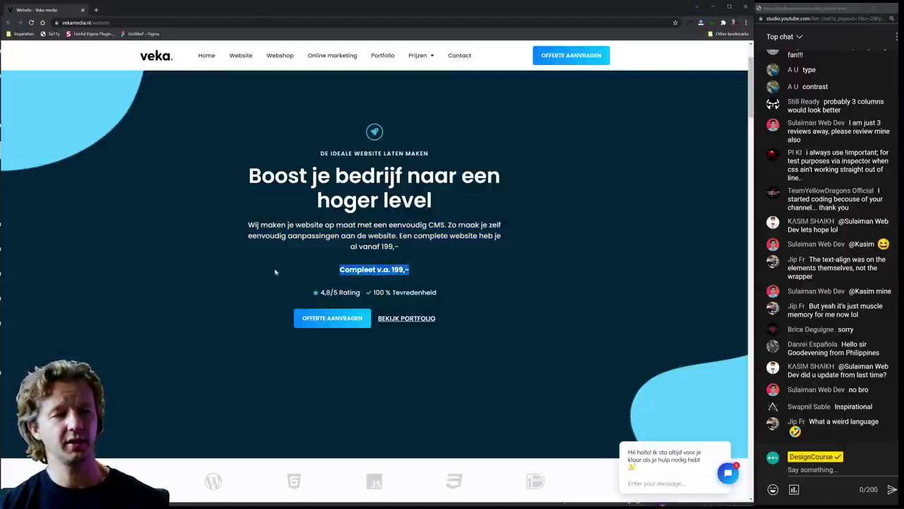
click(257, 272)
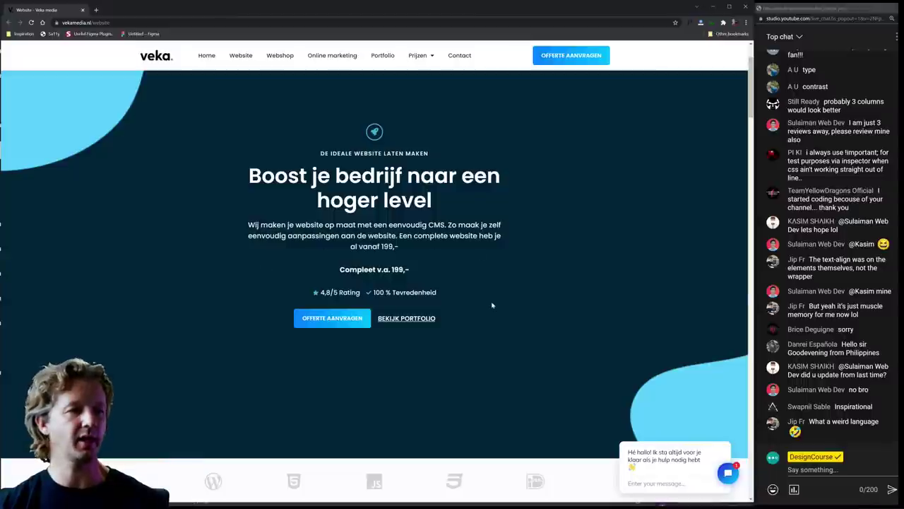
drag(342, 269, 410, 271)
click(417, 278)
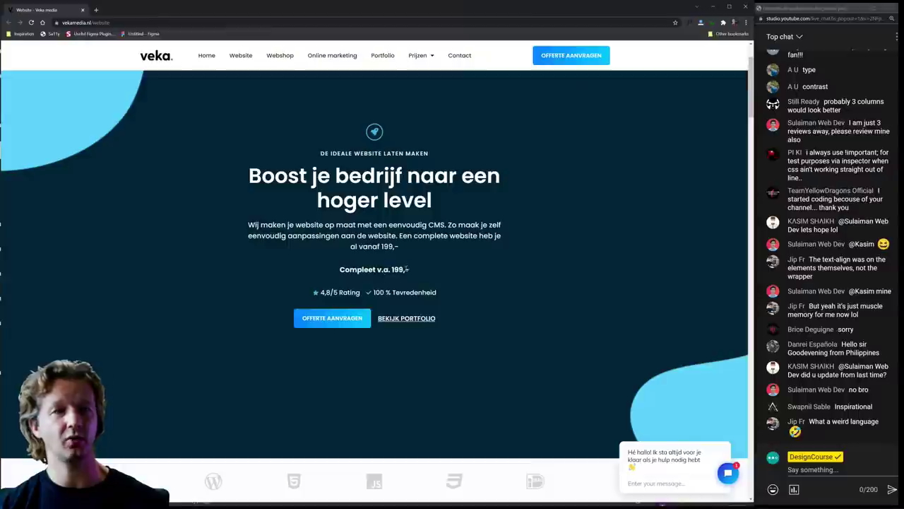
triple_click(407, 269)
click(282, 247)
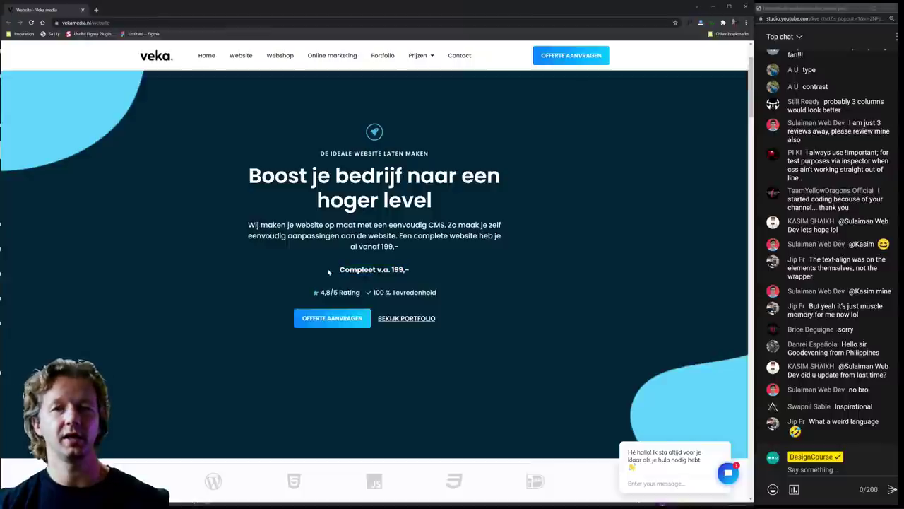
click(83, 11)
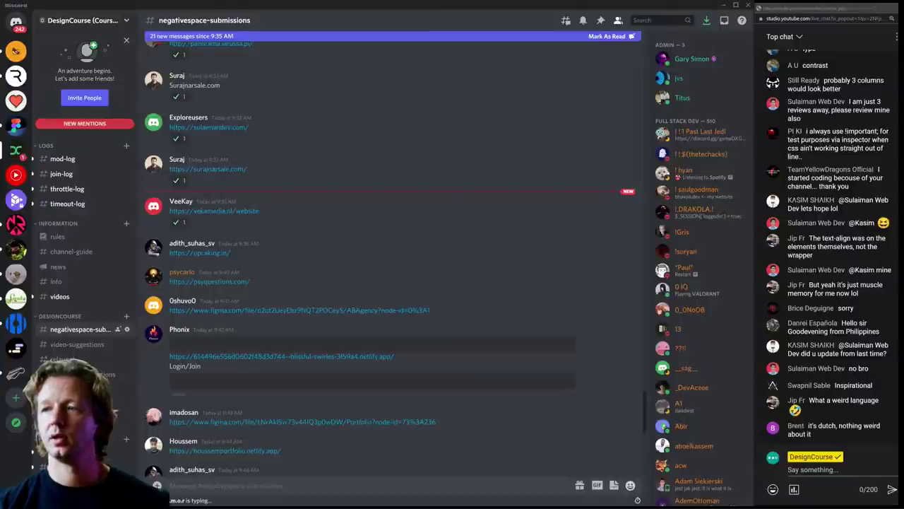
- Open the upi.aking.in submission and move its Chrome window to the top-left
click(199, 252)
drag(262, 78, 155, 11)
- Maximize the OrangePe payment page window
double_click(155, 11)
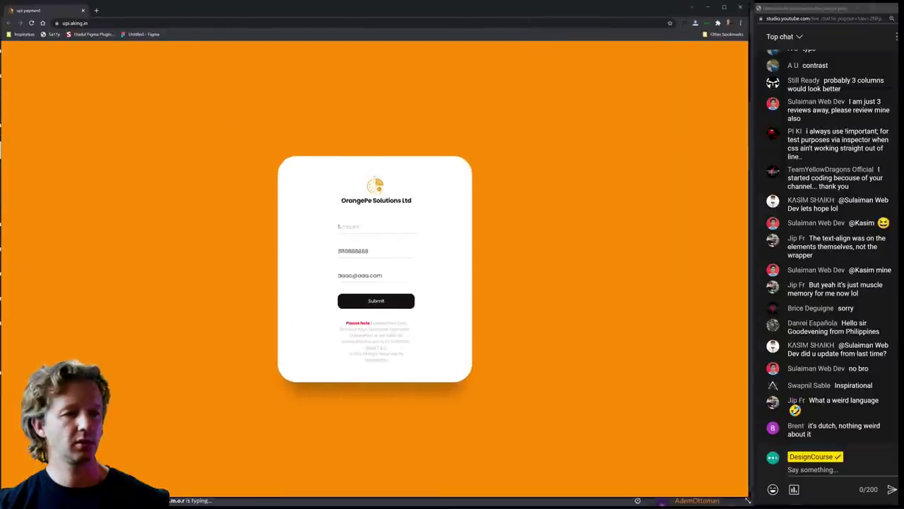
drag(747, 500, 753, 505)
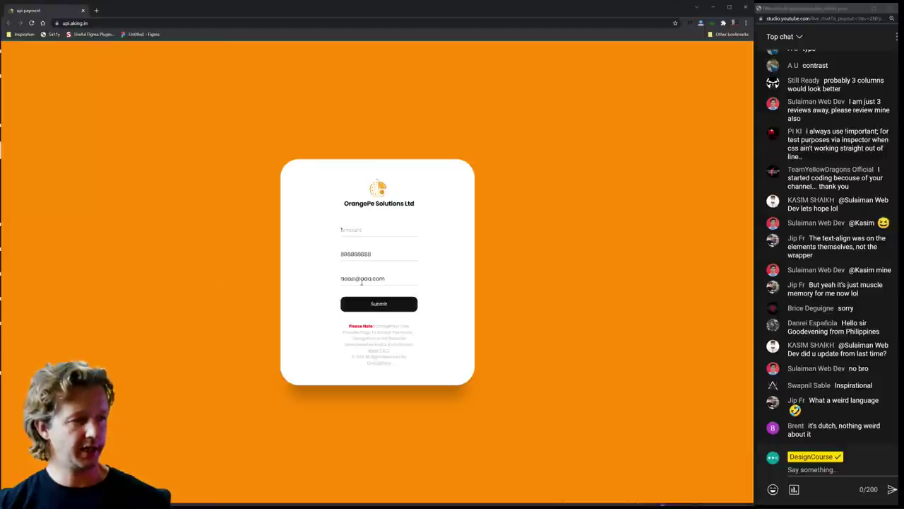
ctrl+scroll(374, 260, up, 6)
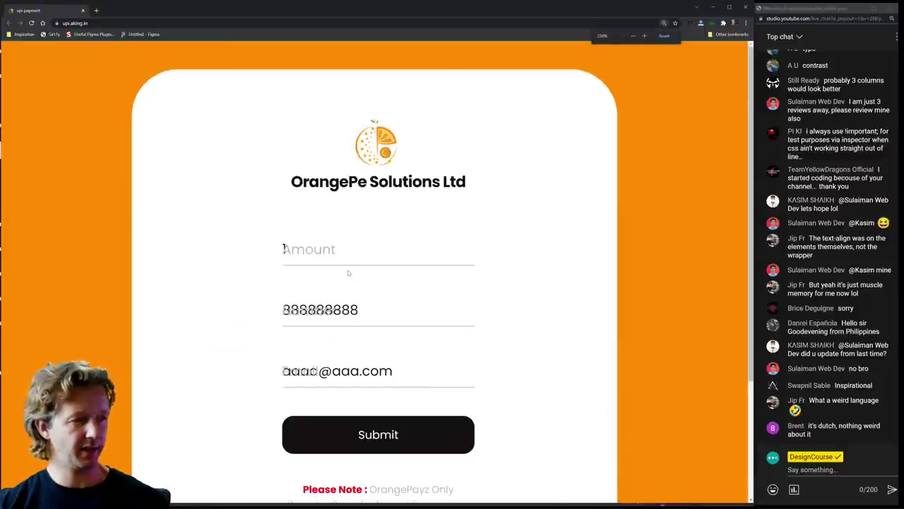
- Clear the test values from the Amount, Number and Email fields
click(361, 309)
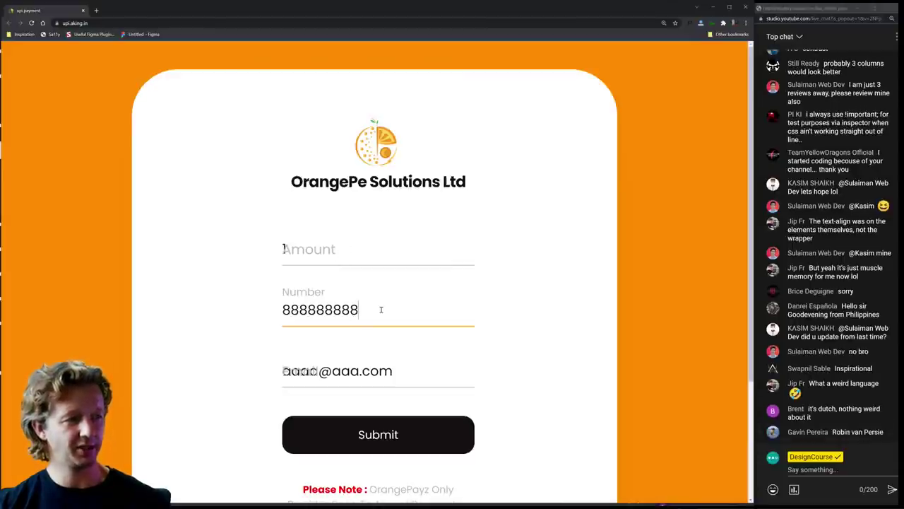
drag(379, 308, 279, 307)
click(235, 304)
key(shift+Tab)
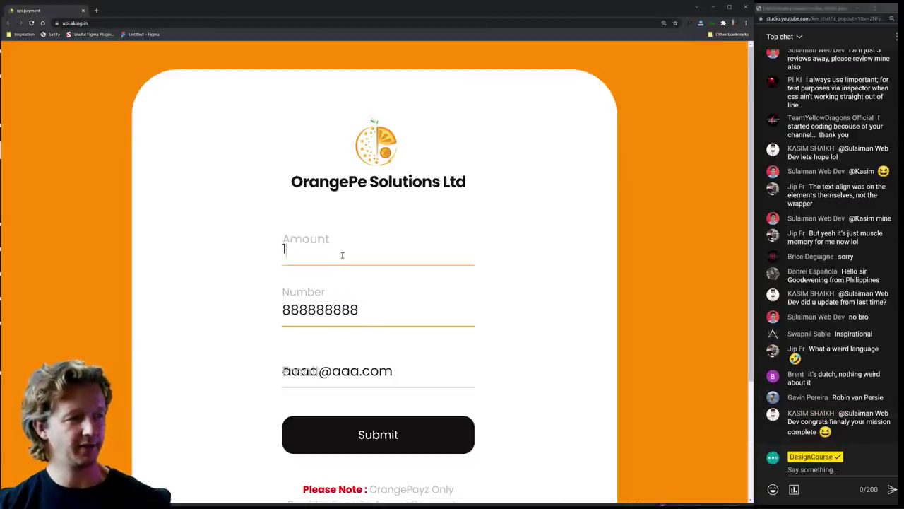
key(BackSpace)
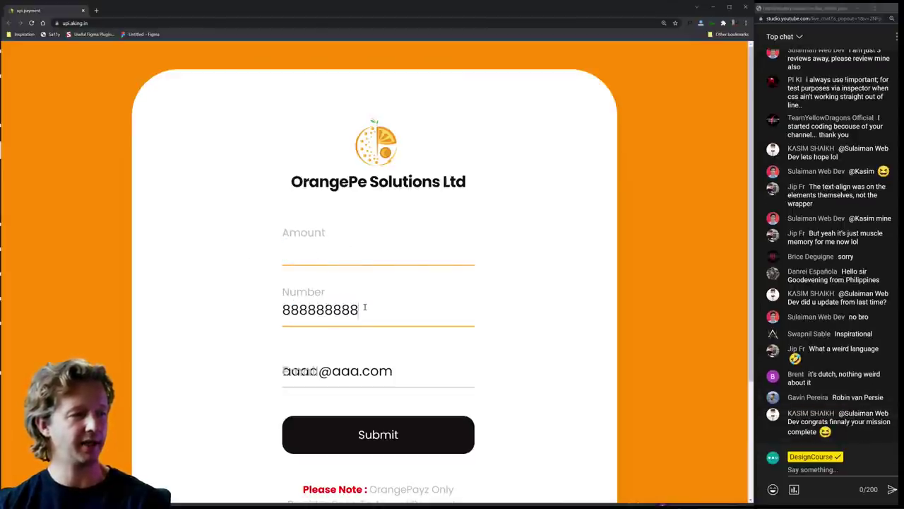
key(Tab)
key(BackSpace)
key(Tab)
key(BackSpace)
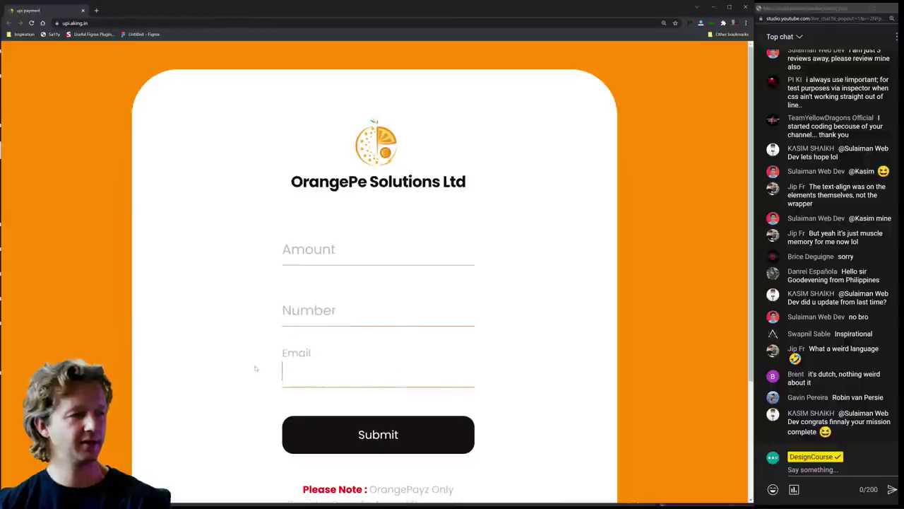
click(222, 353)
- Set the page zoom to about 175% so the whole payment card fits
scroll(229, 267, down, 2)
key(ctrl+minus)
key(ctrl+minus)
key(ctrl+minus)
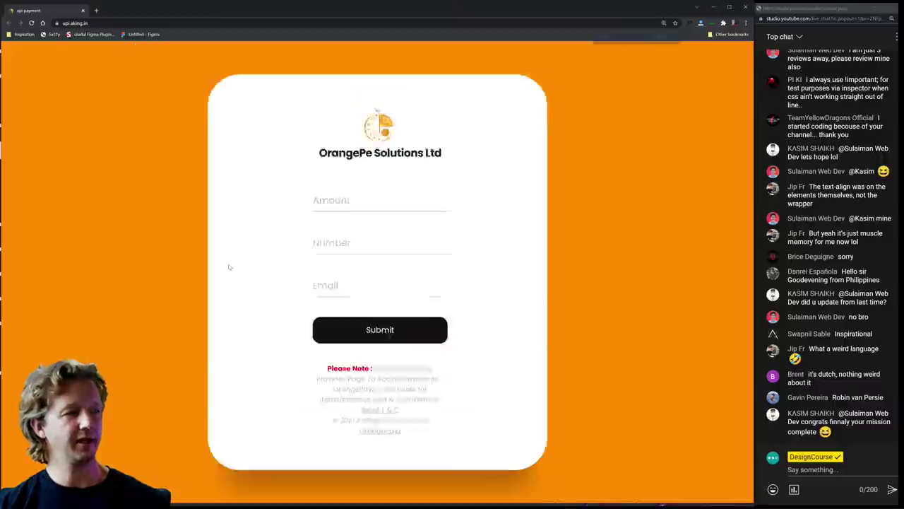
key(ctrl+plus)
key(ctrl+plus)
key(ctrl+minus)
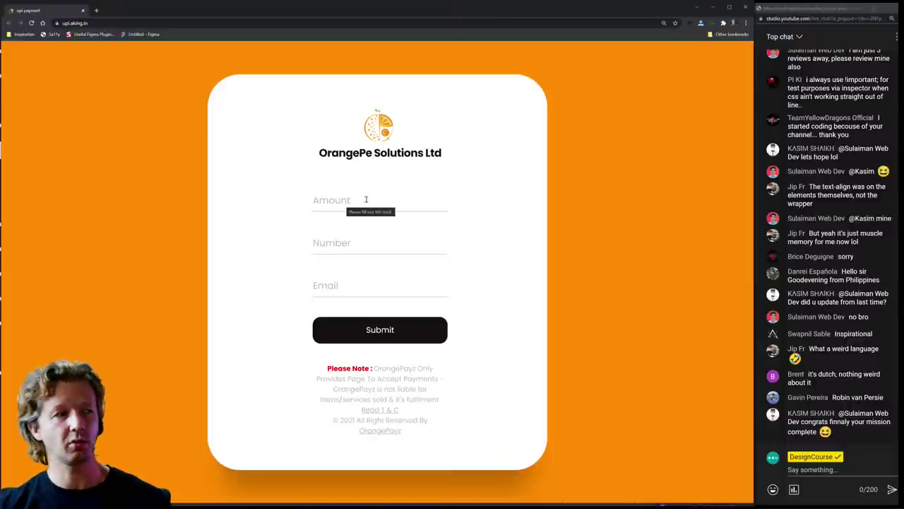
click(316, 199)
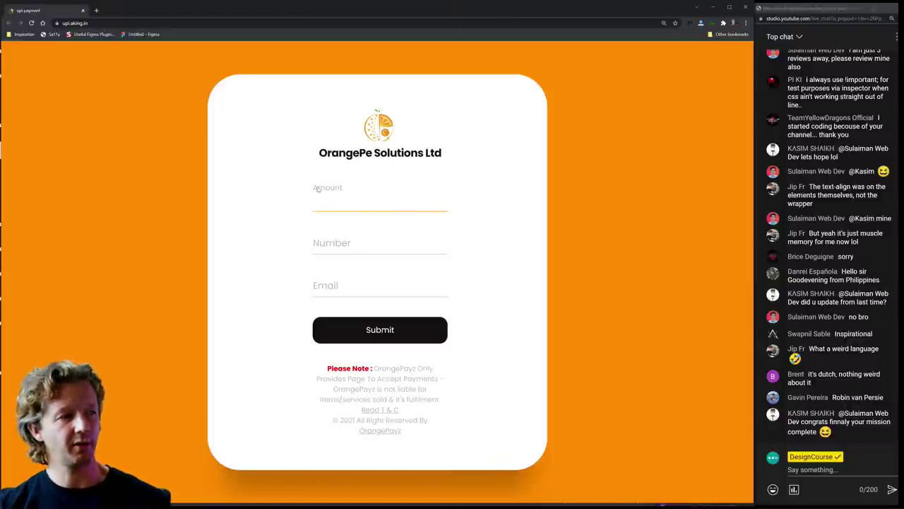
click(284, 204)
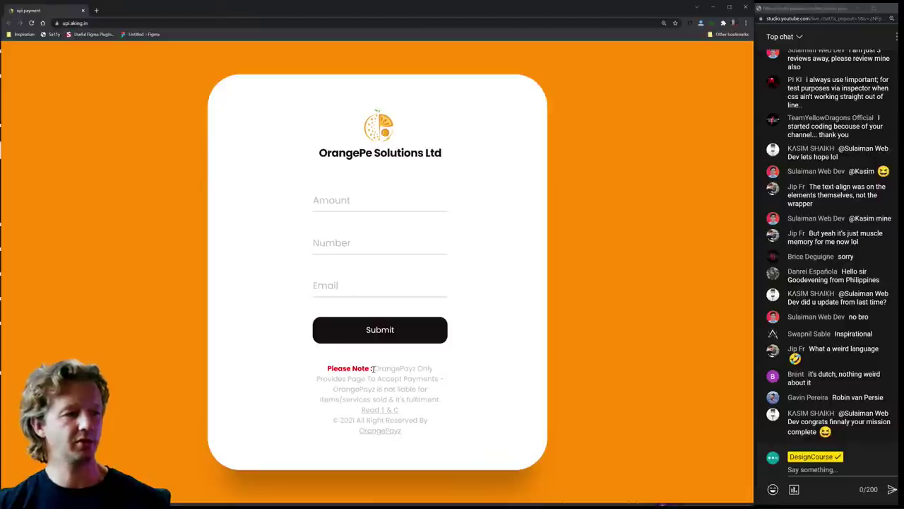
- Highlight the Please Note paragraph under the form to check its text
drag(374, 369, 426, 445)
click(426, 445)
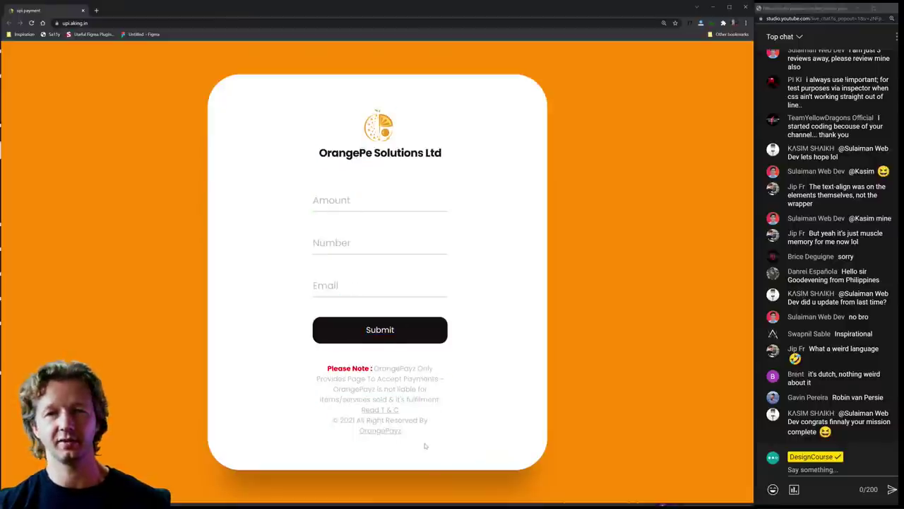
drag(373, 369, 439, 434)
click(439, 434)
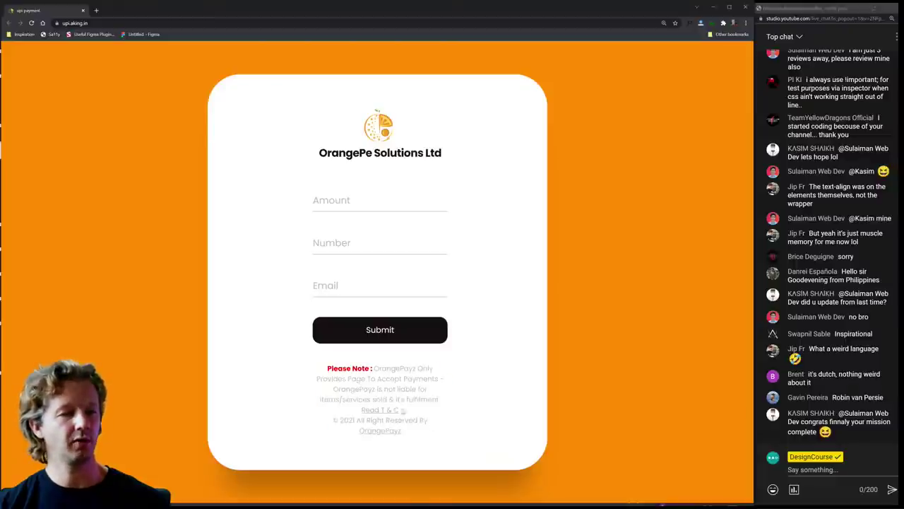
drag(373, 369, 431, 415)
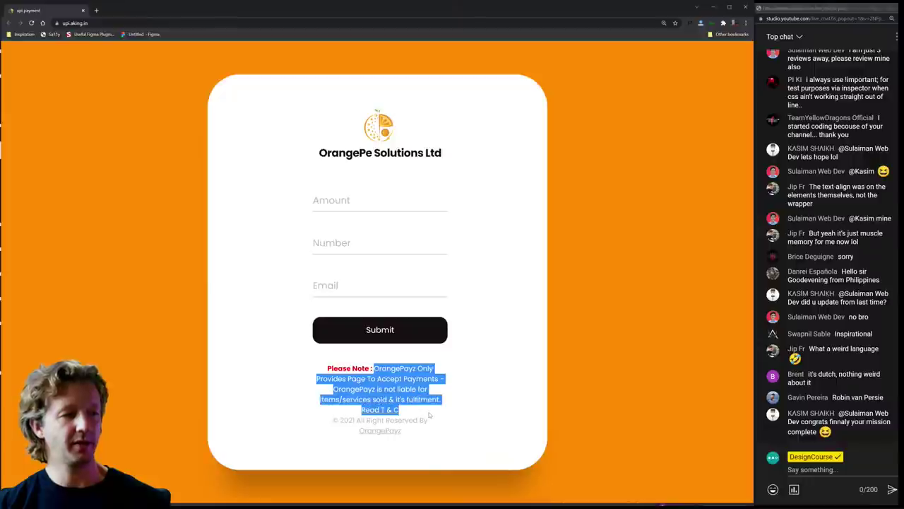
click(373, 368)
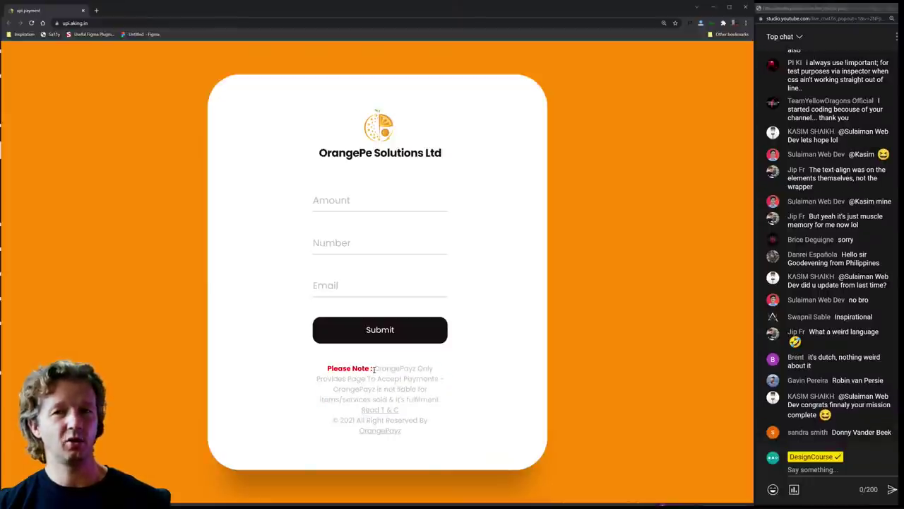
- Reselect the note's first lines, then open the bookmarks manager and return to the payment tab
drag(374, 369, 415, 400)
click(415, 400)
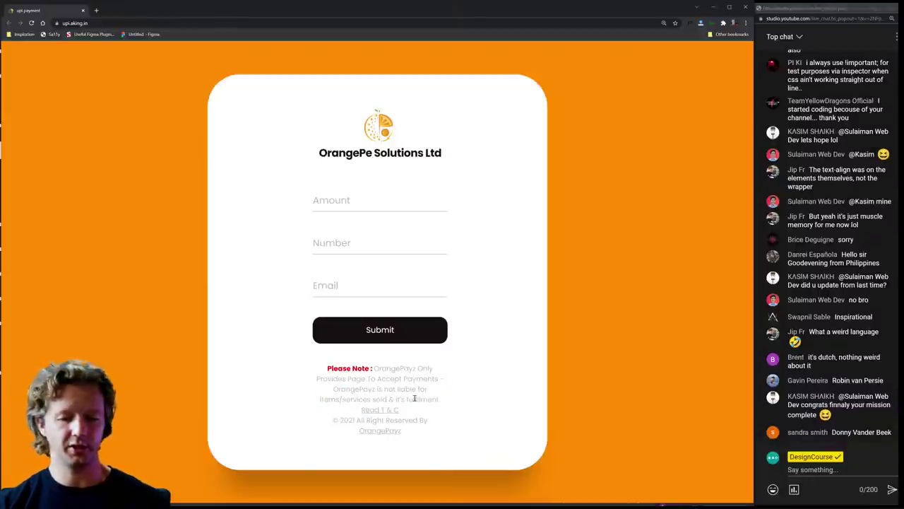
key(ctrl+shift+o)
key(ctrl+1)
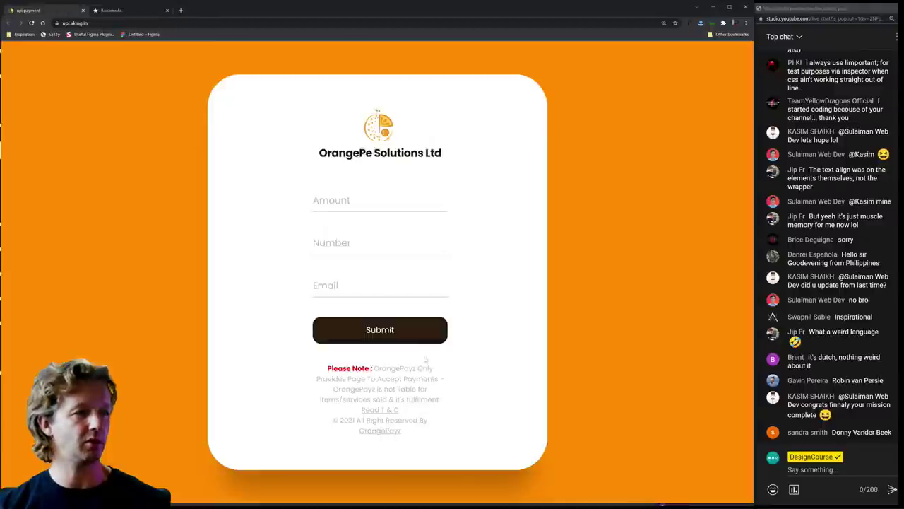
- Open DevTools and inspect the Please Note text element (div.text)
key(ctrl+shift+i)
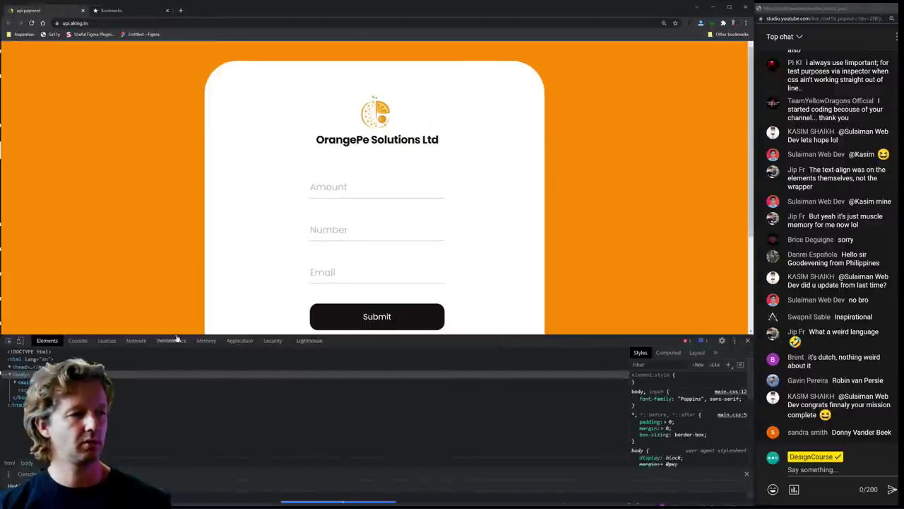
scroll(177, 329, down, 2)
click(8, 341)
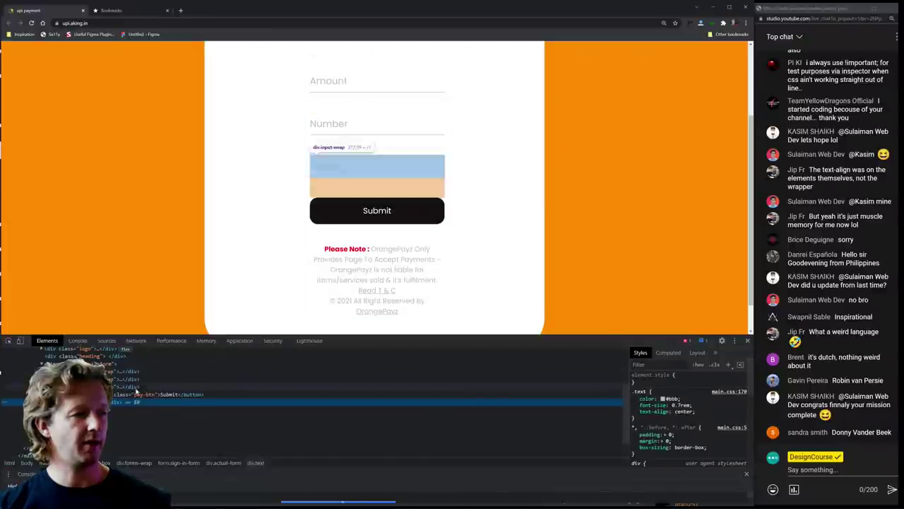
click(386, 271)
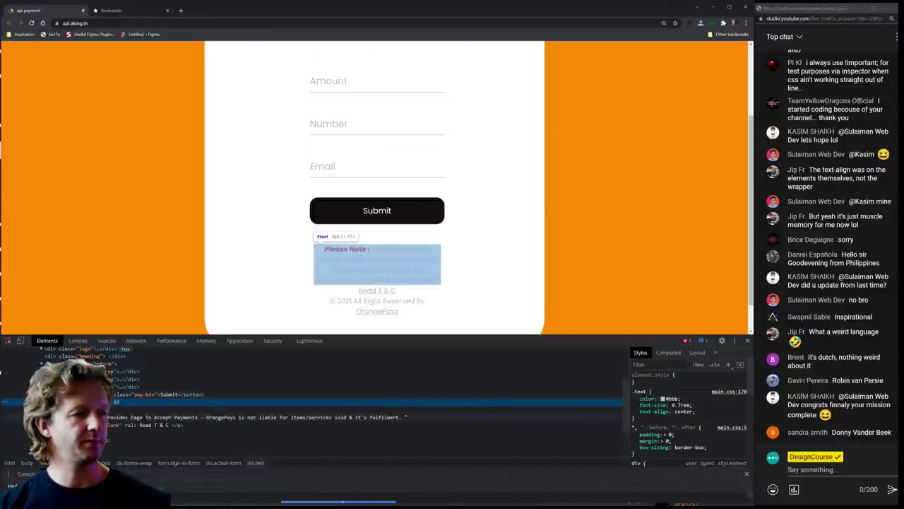
- Change the note text colour to #787878, then open the psyquestions.com submission from Discord
click(664, 403)
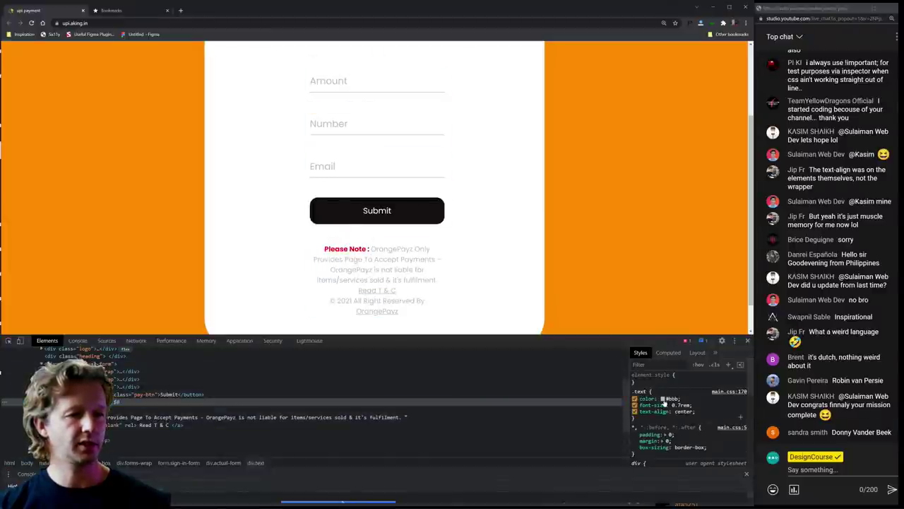
click(663, 398)
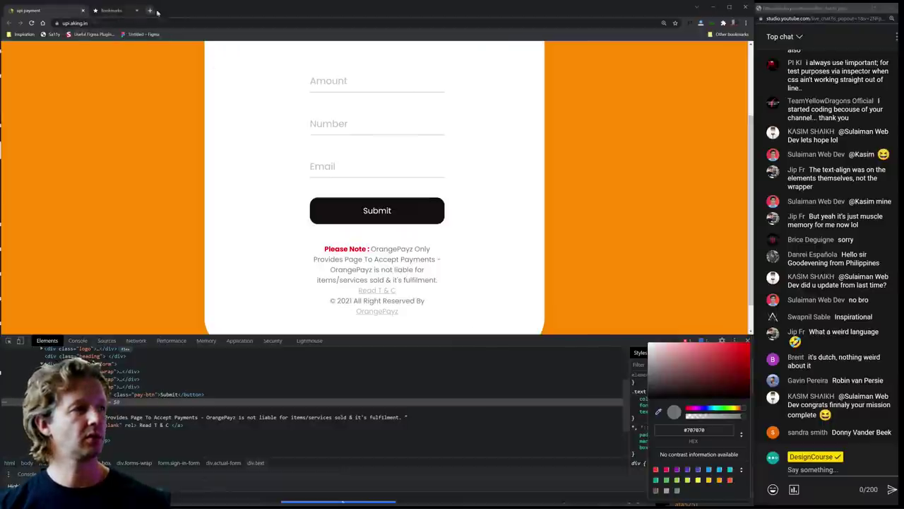
key(alt+Tab)
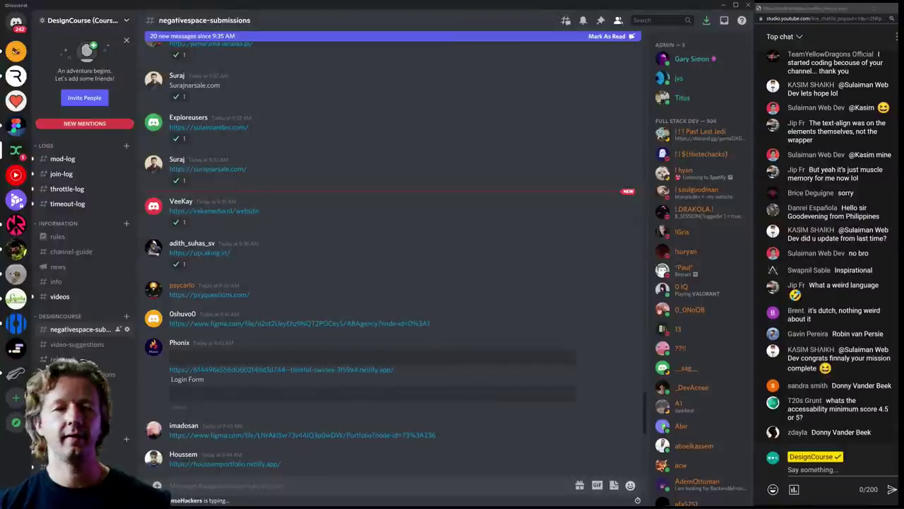
click(209, 294)
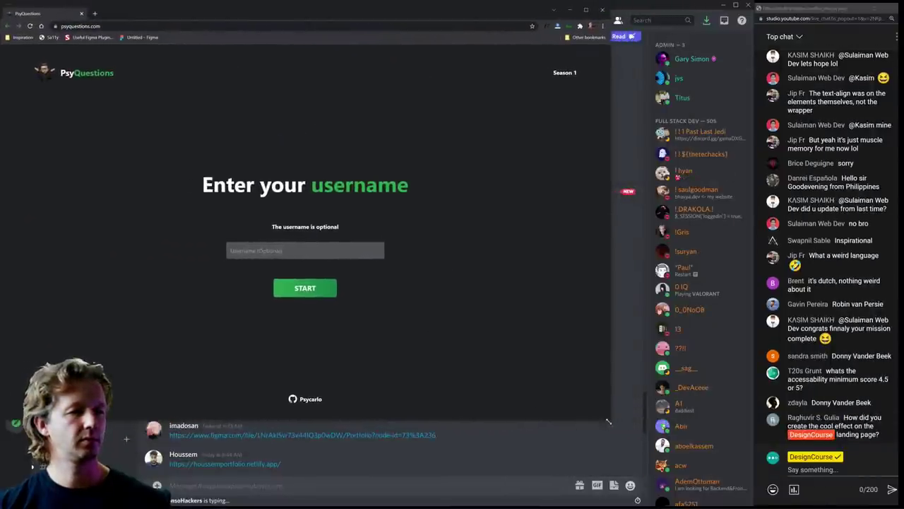
- Enlarge the browser window over Discord and highlight the page's heading and subtitle text
drag(606, 421, 750, 500)
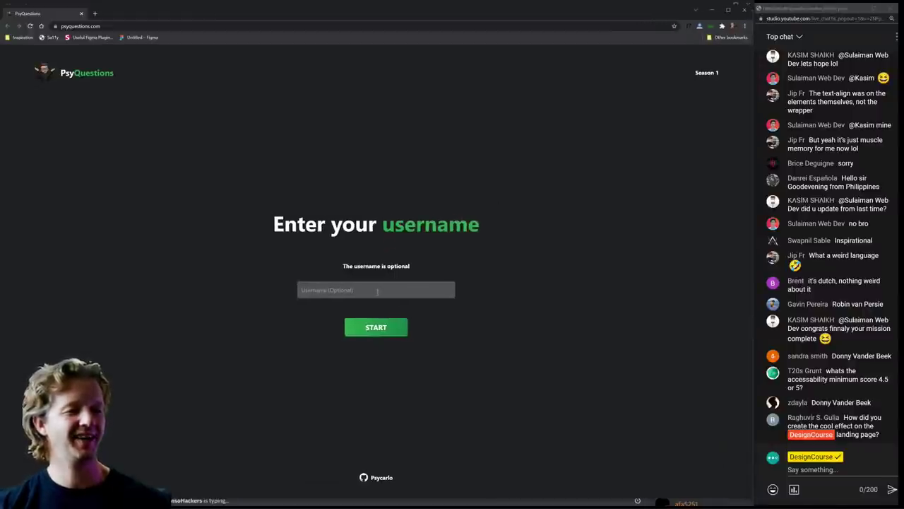
drag(412, 267, 315, 265)
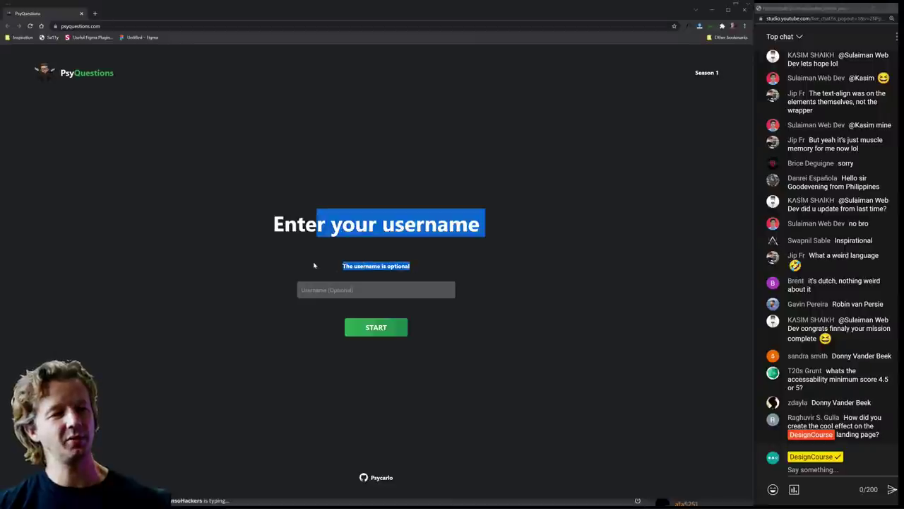
click(332, 266)
triple_click(505, 228)
click(505, 228)
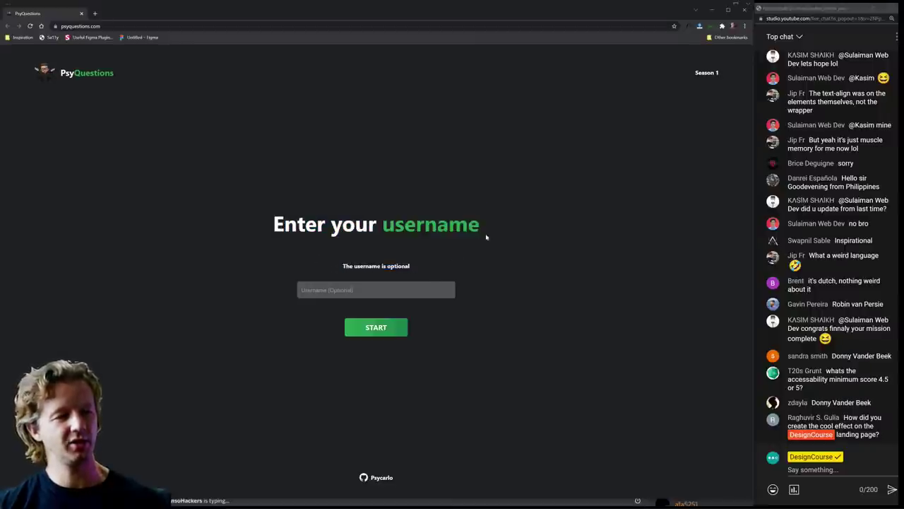
drag(414, 271, 337, 270)
click(338, 272)
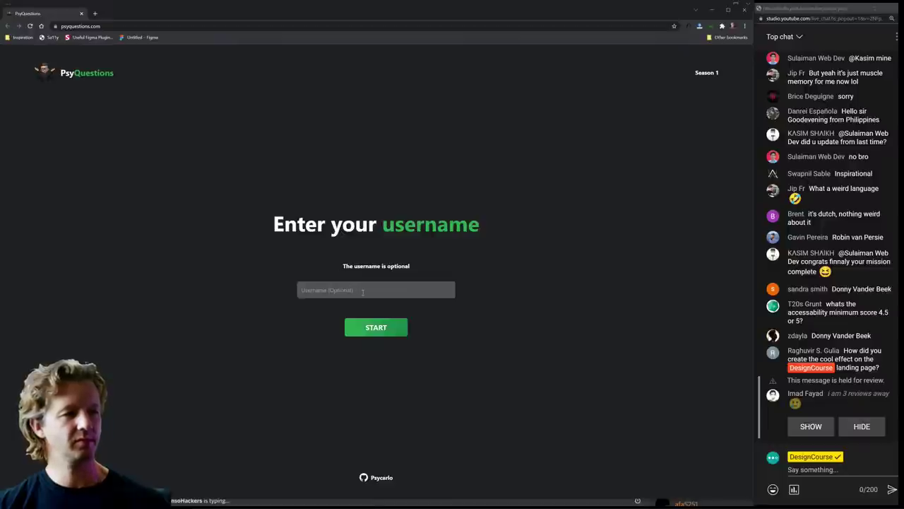
- Enter a username and start the quiz to reach Question 1 of 9
click(362, 291)
text(outsubs)
click(399, 328)
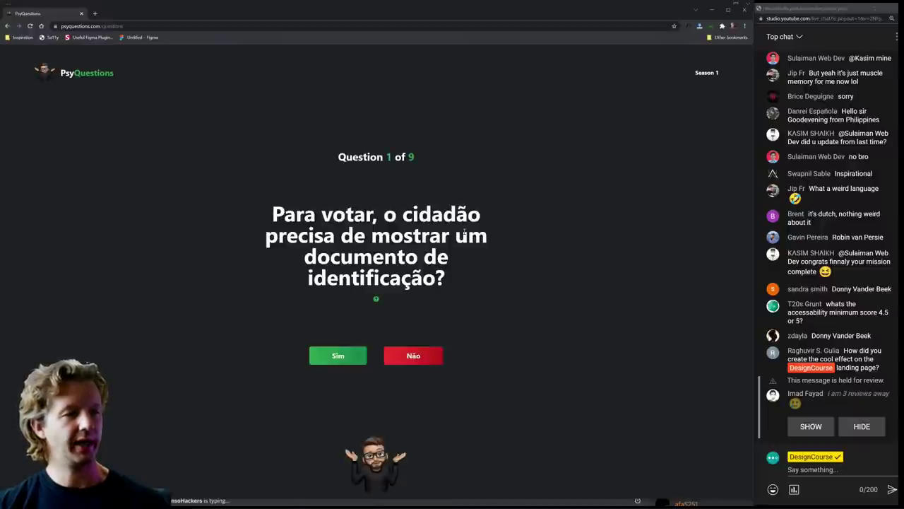
- Highlight the first question's Portuguese text to read it
drag(447, 279, 242, 178)
mouse_move(227, 212)
mouse_down()
mouse_move(228, 204)
mouse_move(516, 284)
mouse_move(228, 206)
mouse_up()
click(516, 285)
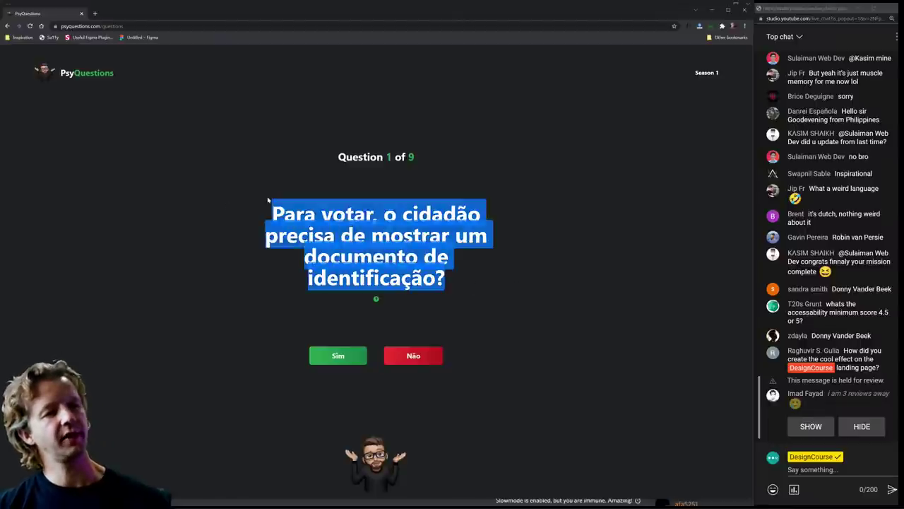
click(223, 209)
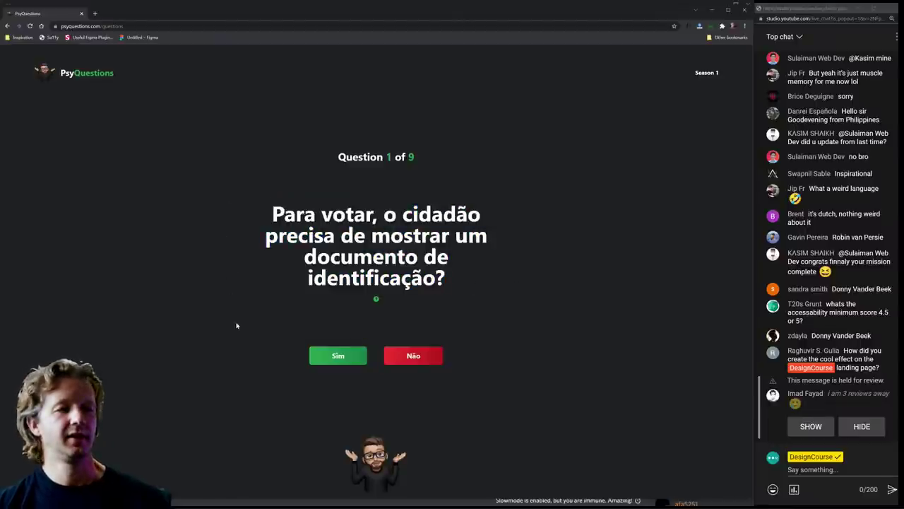
- Answer Sim/Concordo to all nine questions, reach the 44.4% match result, then go home
click(322, 361)
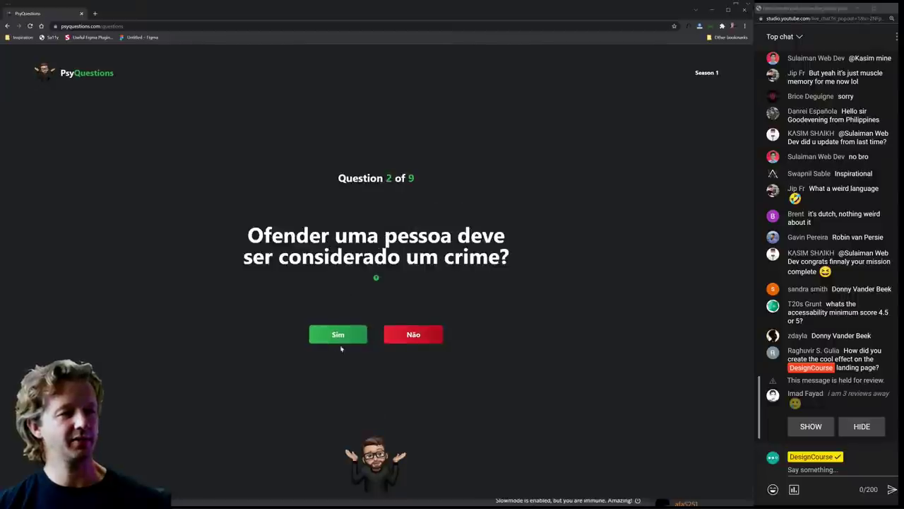
click(339, 335)
click(329, 343)
click(337, 345)
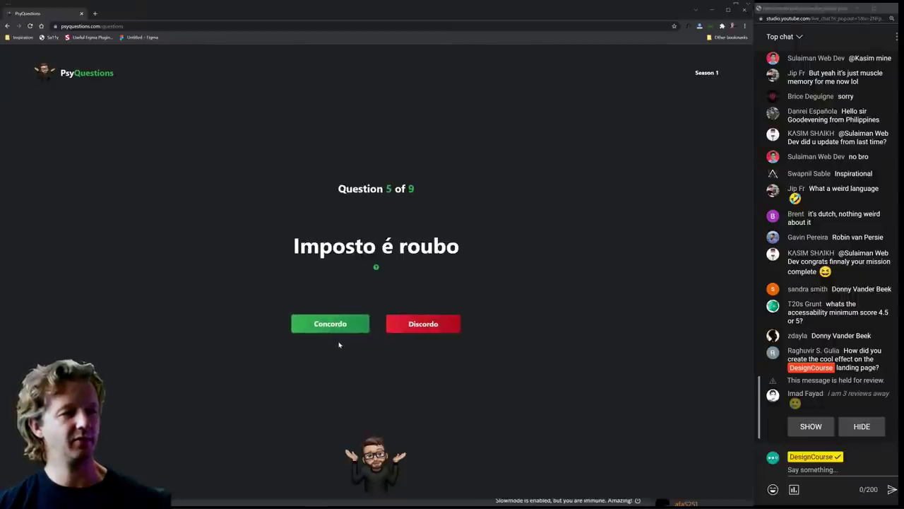
click(338, 328)
click(342, 346)
click(342, 349)
click(341, 344)
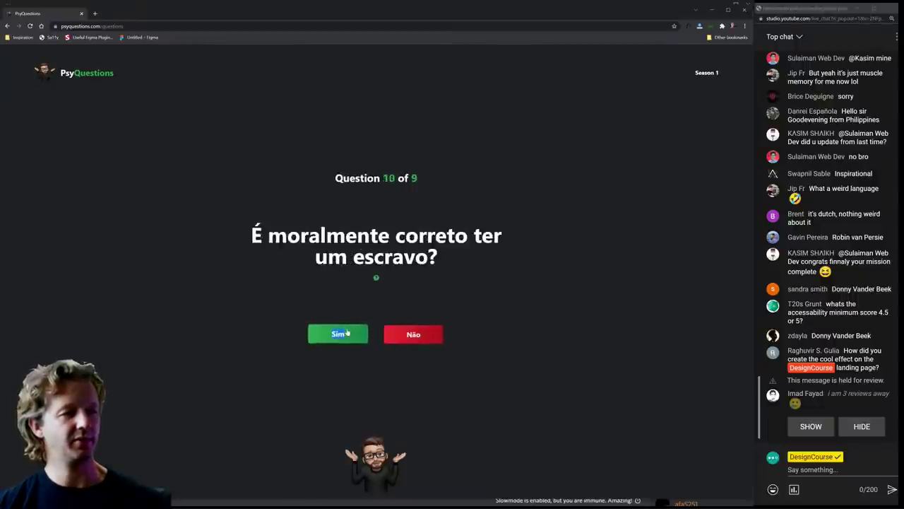
click(337, 333)
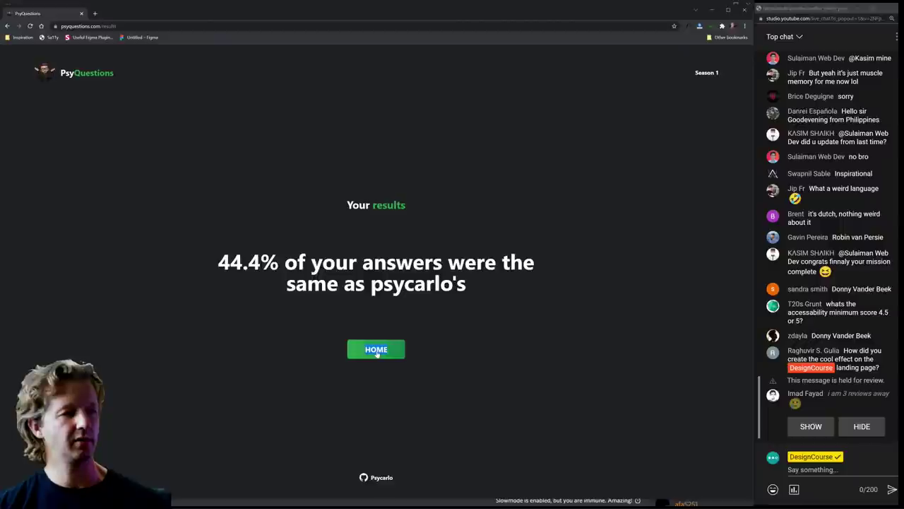
click(376, 351)
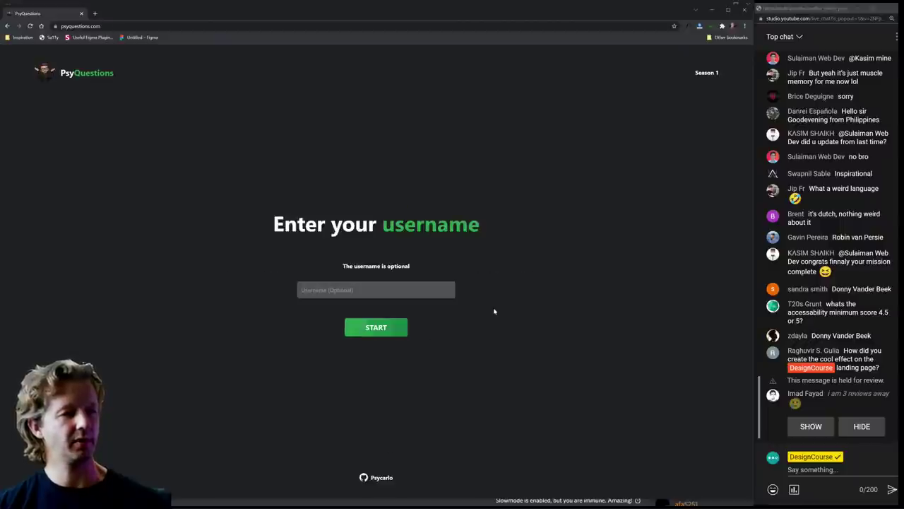
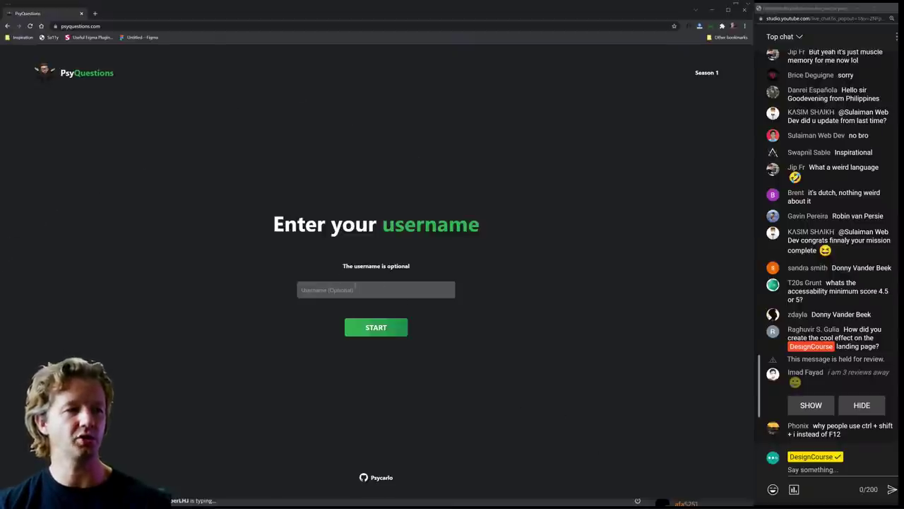
- Switch back to Discord and scroll the negativespace-submissions channel to the ABAgency Figma link
key(alt+Tab)
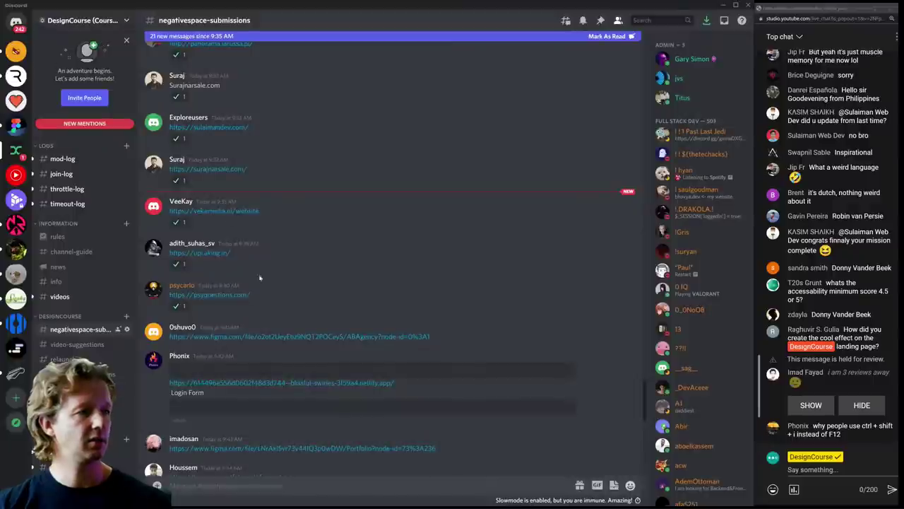
scroll(261, 346, down, 3)
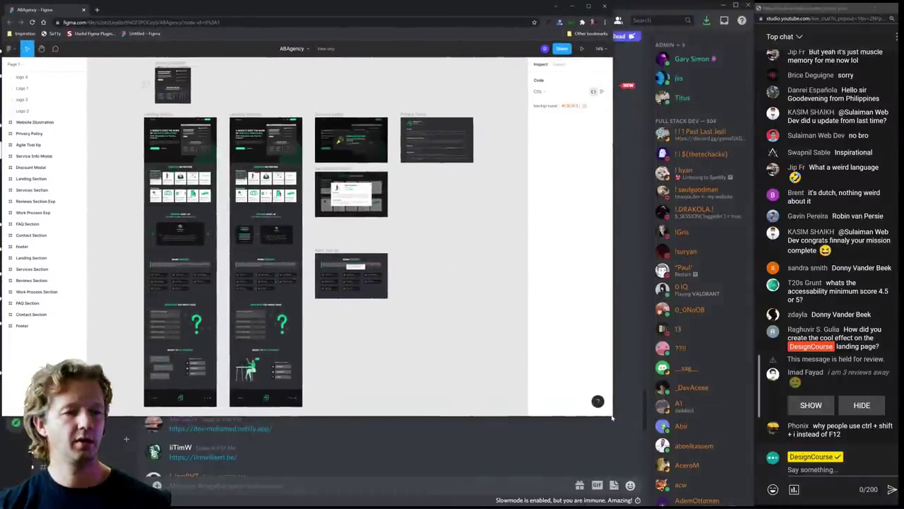
- Enlarge the browser window and zoom into the ABAgency landing page hero
drag(613, 415, 756, 502)
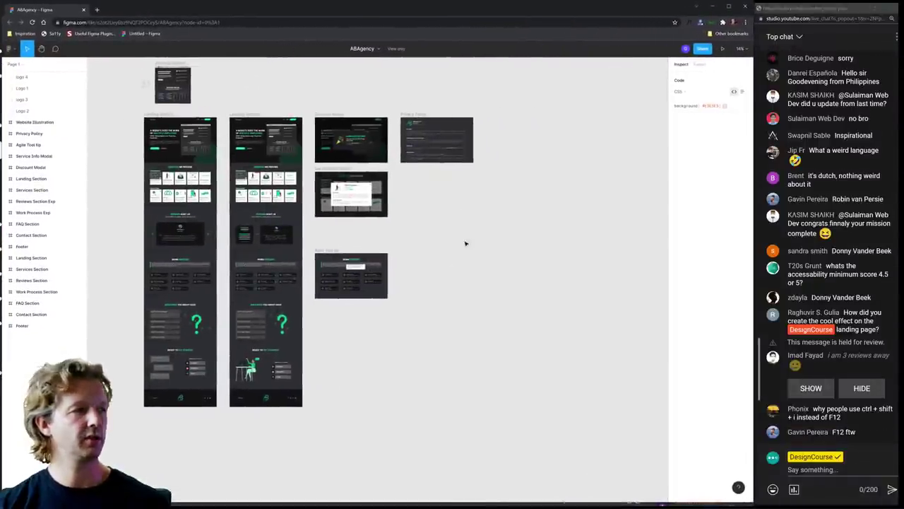
scroll(121, 115, up, 6)
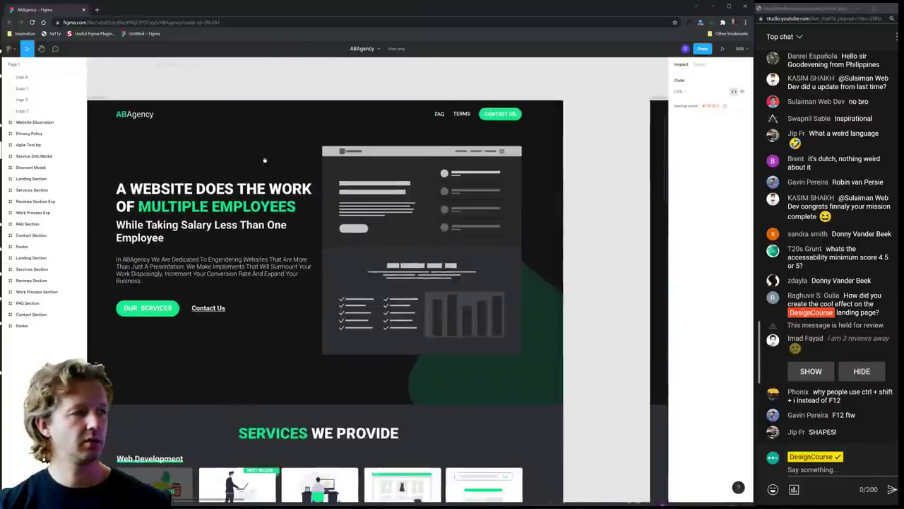
scroll(267, 162, up, 3)
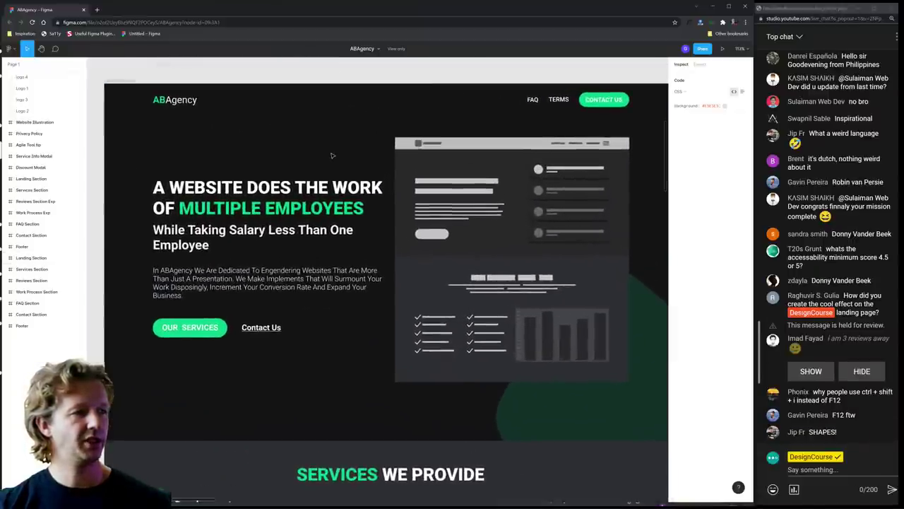
scroll(338, 154, up, 2)
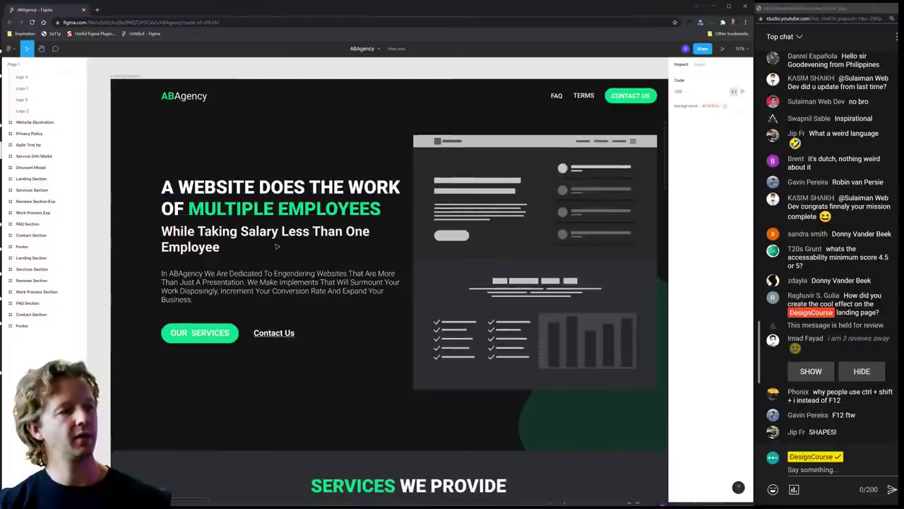
- Inspect the hero heading, the 'While Taking Salary Less Than One Employee' subheading and the Roboto 18px paragraph
click(308, 206)
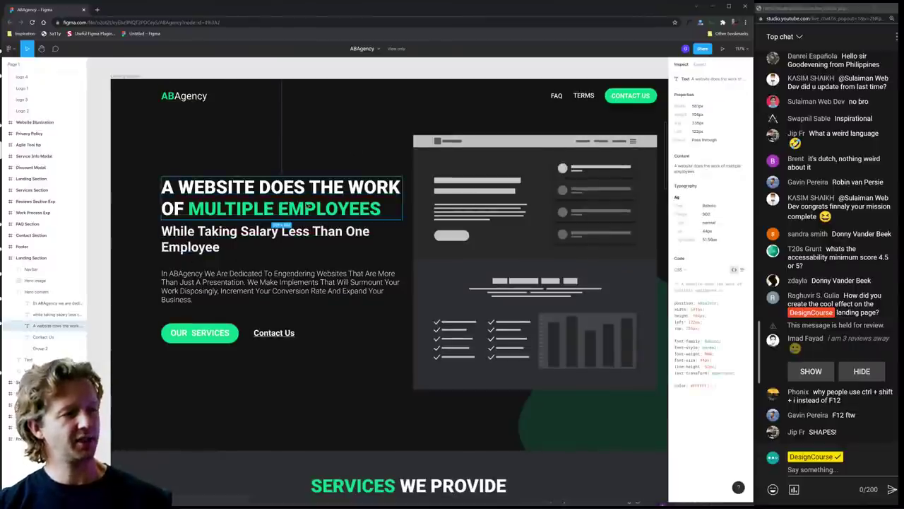
click(183, 248)
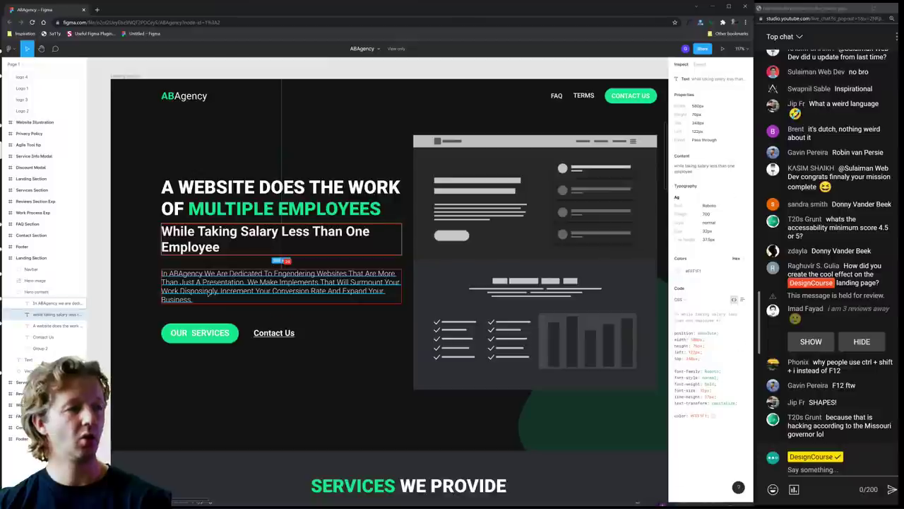
click(208, 293)
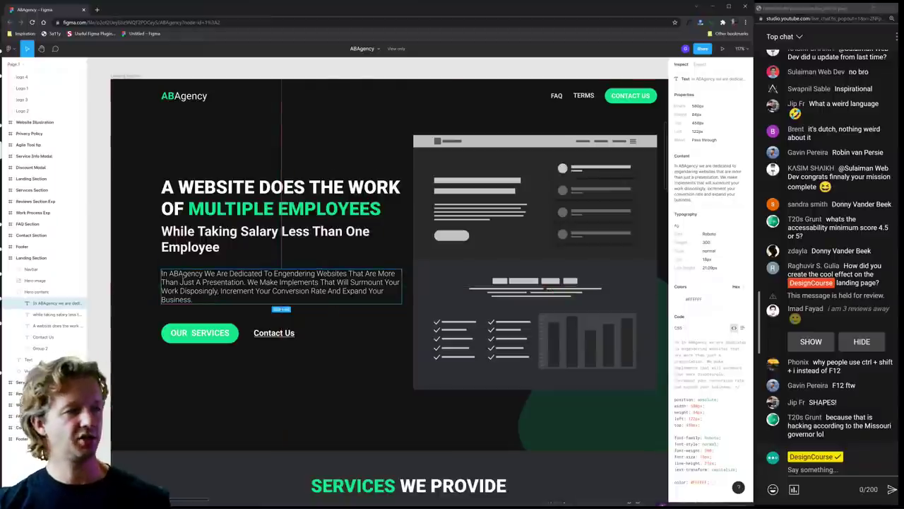
key(Escape)
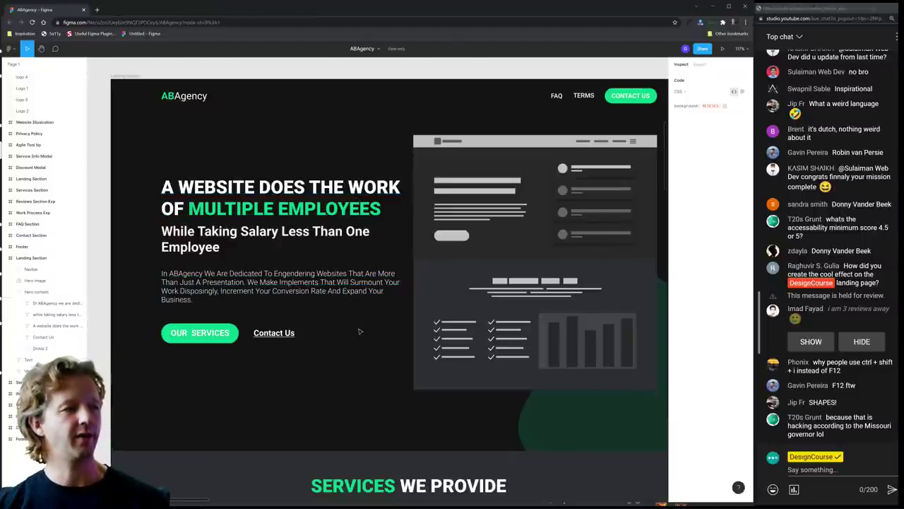
- Inspect the OUR SERVICES button text in the Services We Provide section, then zoom out
scroll(374, 329, down, 4)
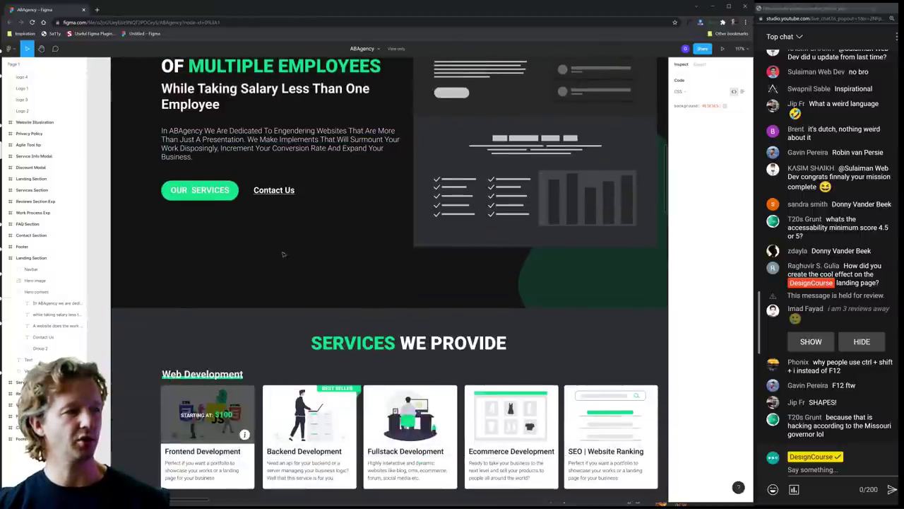
click(207, 189)
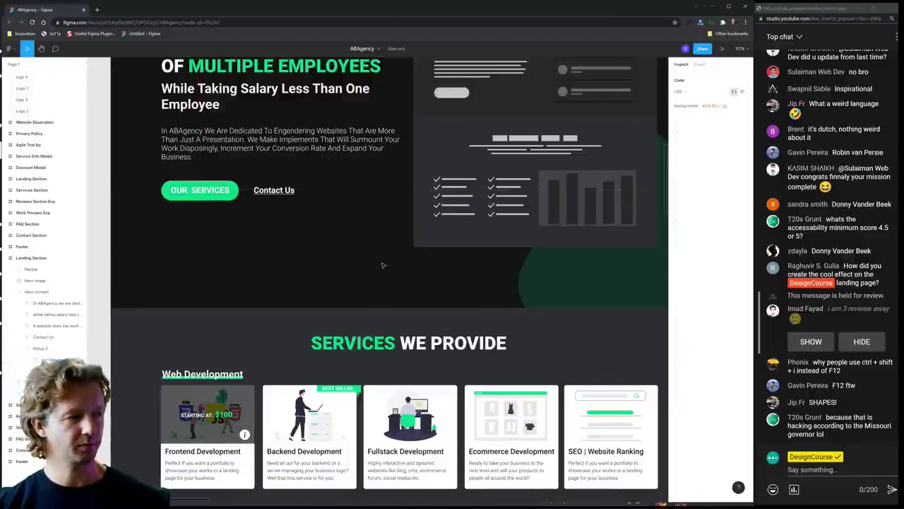
scroll(399, 267, down, 3)
key(Escape)
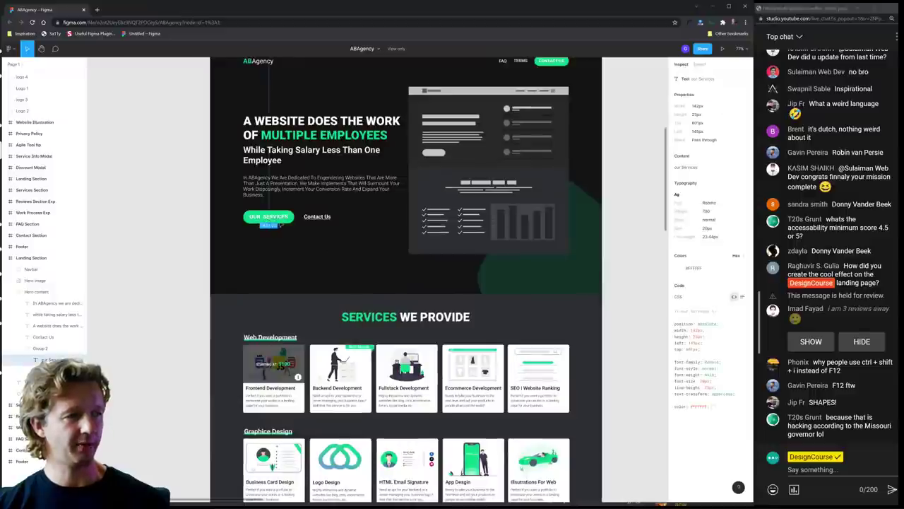
- Glance over the landing page once more and leave the ABAgency file for Discord
scroll(493, 309, down, 3)
scroll(498, 297, up, 2)
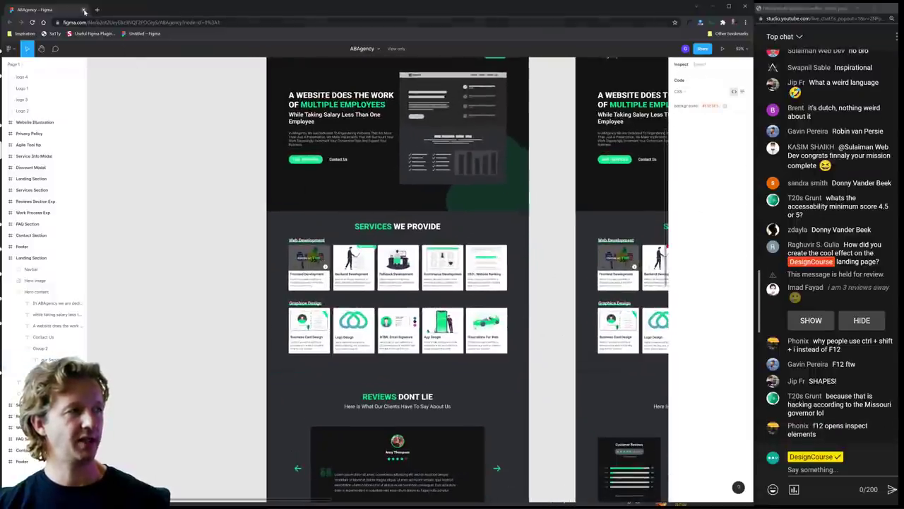
key(alt+Tab)
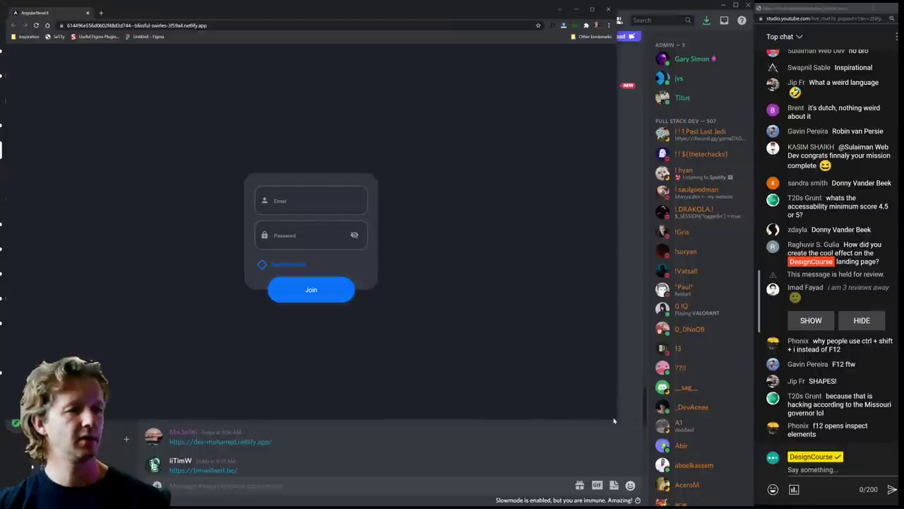
- Zoom in on the login form, trigger the empty Email field's validation, then zoom out and reload
drag(614, 420, 747, 505)
key(ctrl+plus)
key(ctrl+plus)
key(ctrl+plus)
key(ctrl+plus)
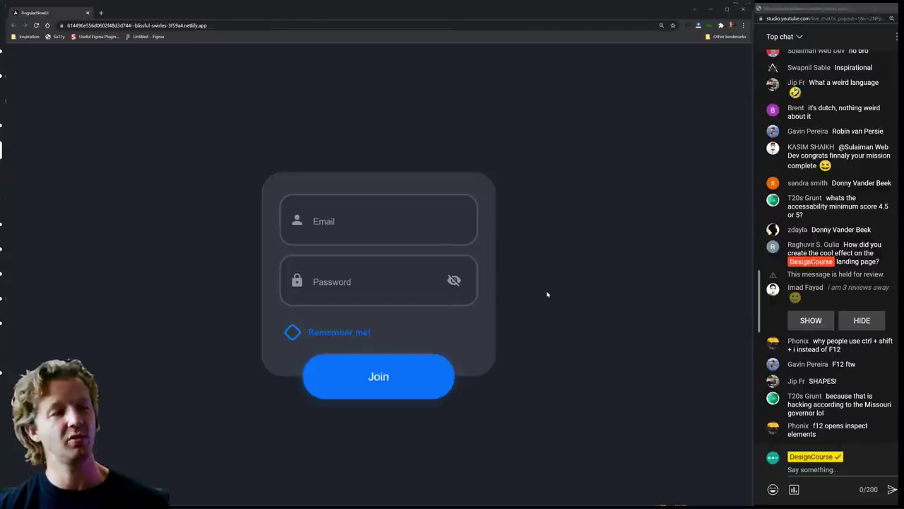
click(334, 224)
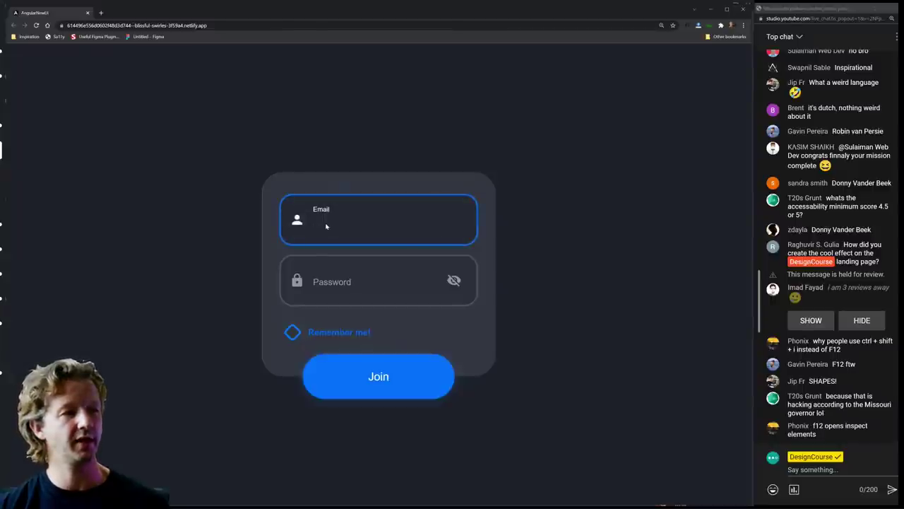
click(572, 236)
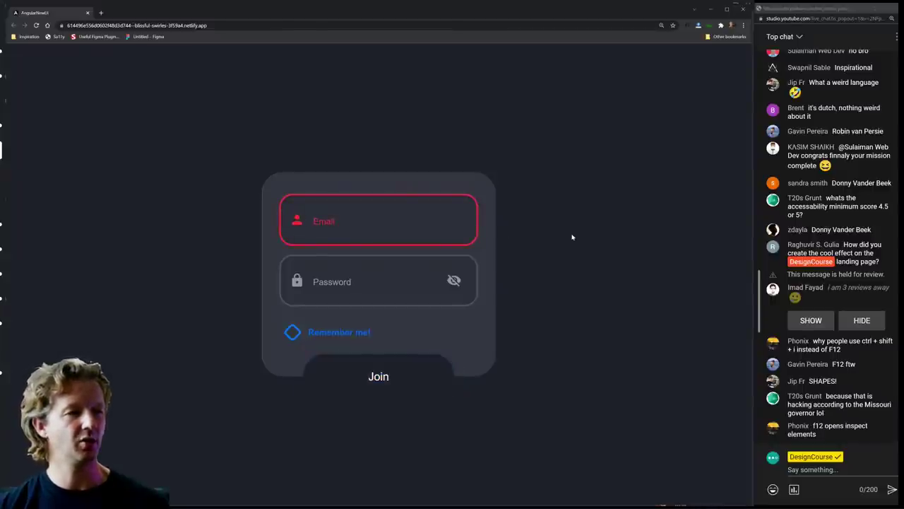
key(ctrl+minus)
key(ctrl+minus)
key(ctrl+minus)
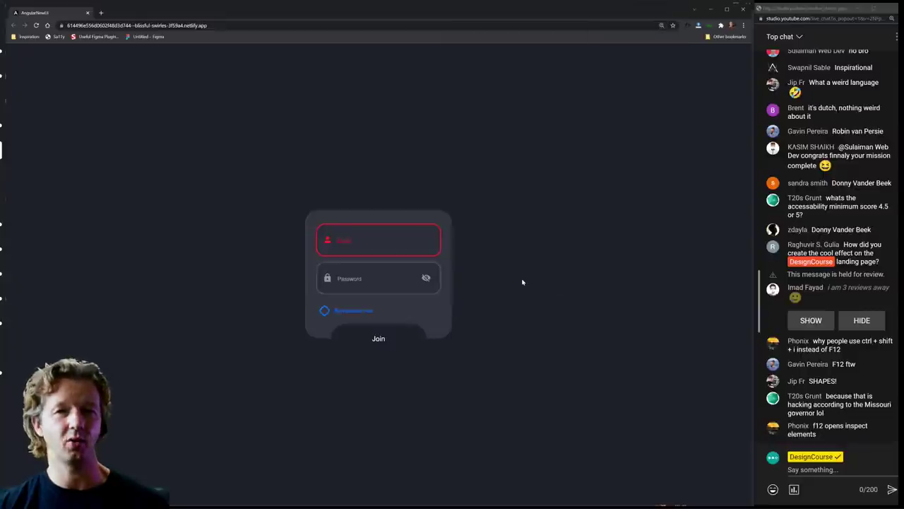
click(36, 25)
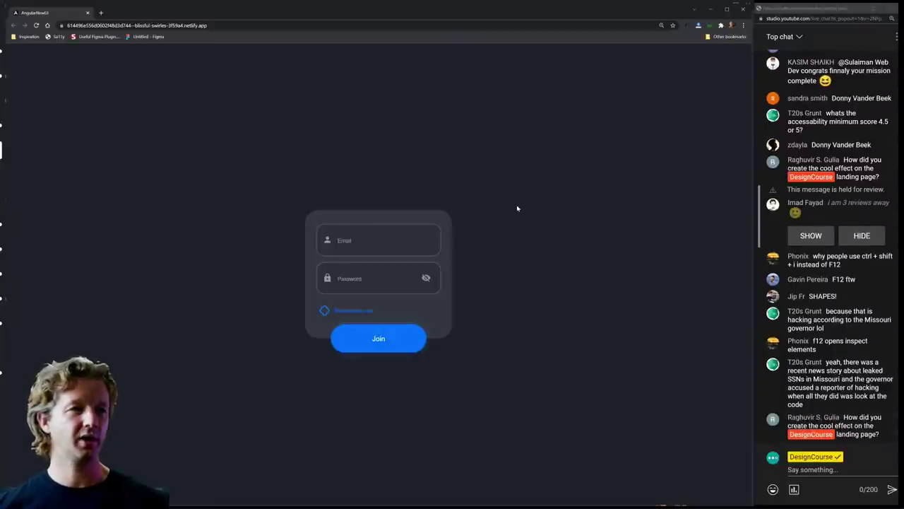
- Return to Discord and scroll through the negativespace-submissions channel's posts
click(712, 11)
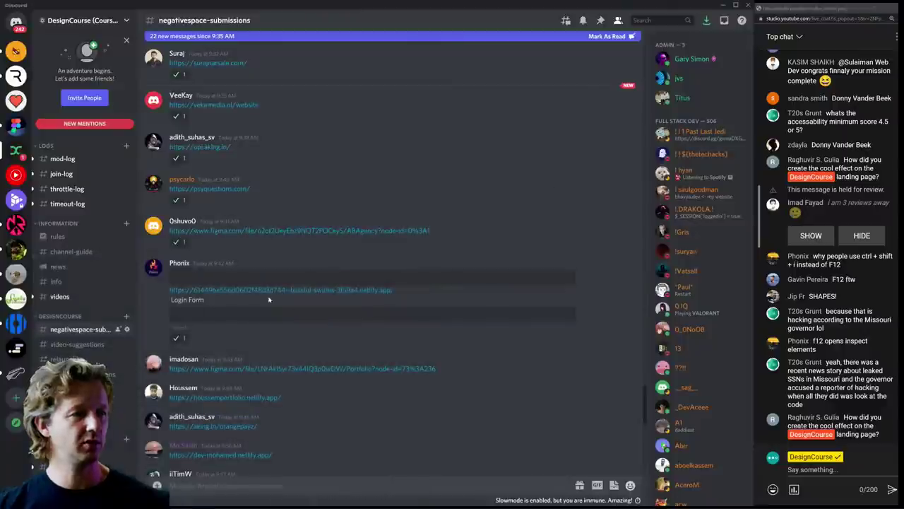
scroll(234, 335, down, 3)
scroll(234, 334, down, 4)
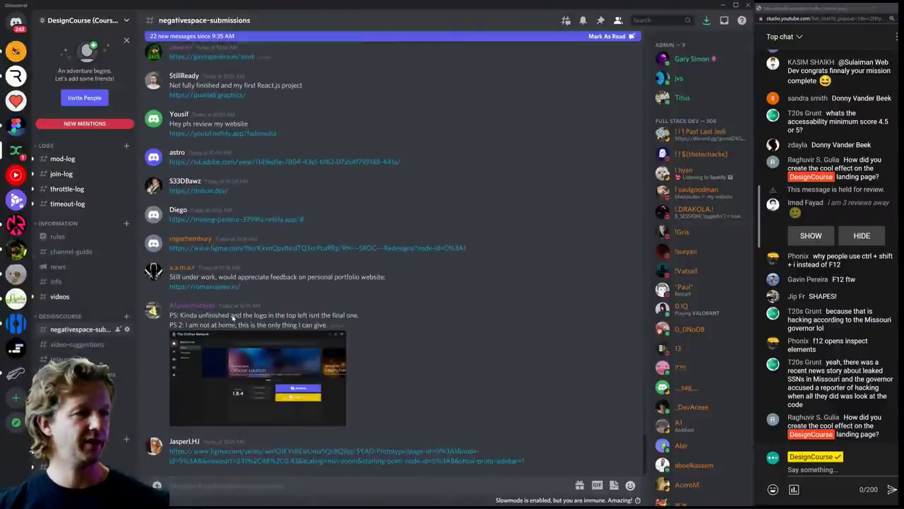
scroll(232, 322, up, 3)
scroll(305, 320, up, 5)
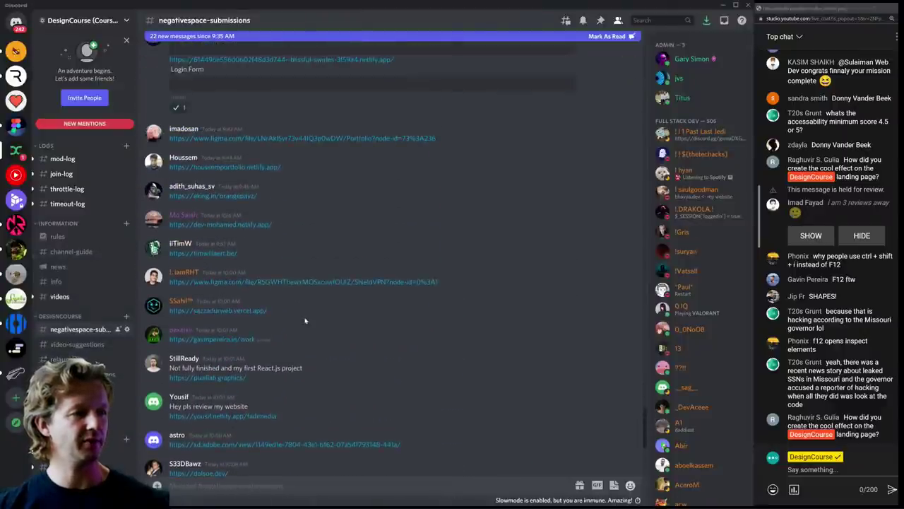
scroll(305, 321, up, 3)
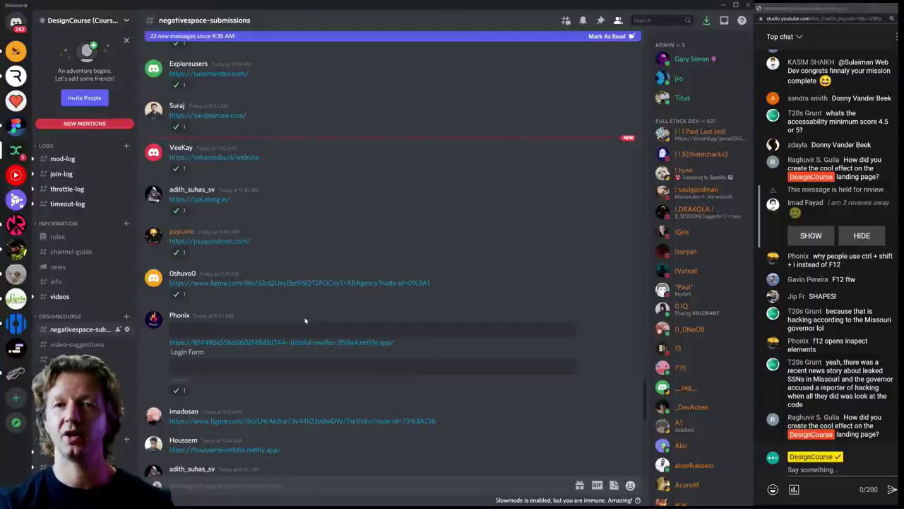
- Look at the news channel, come back to the submissions channel and highlight the SUBMIT BELOW divider
click(57, 267)
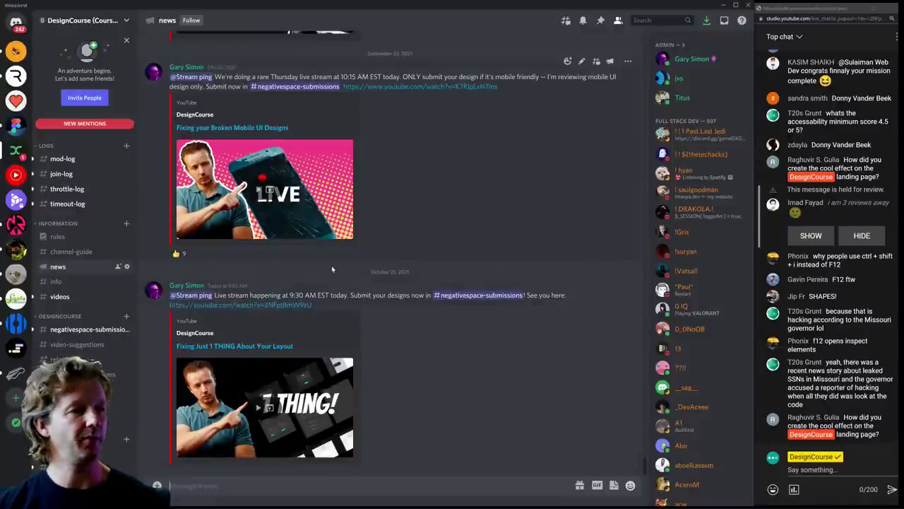
scroll(71, 297, down, 1)
click(71, 295)
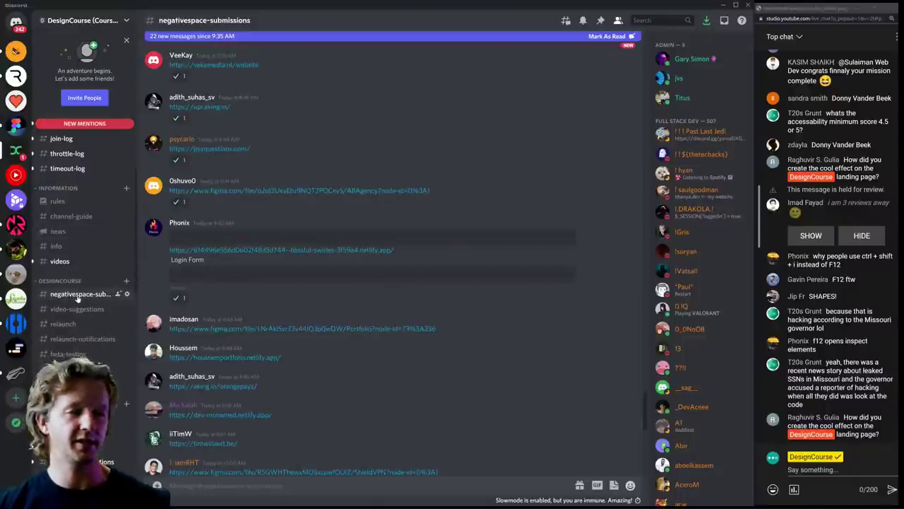
scroll(438, 418, down, 10)
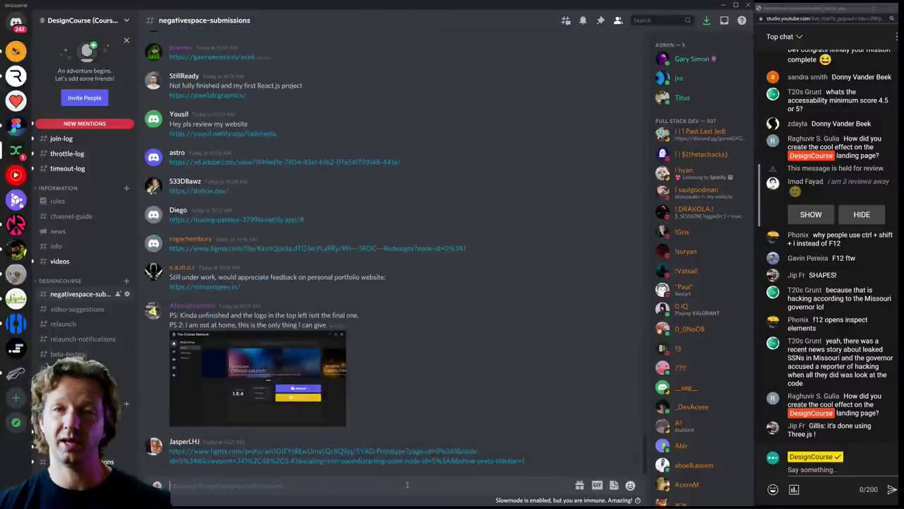
scroll(406, 321, up, 5)
scroll(407, 315, up, 10)
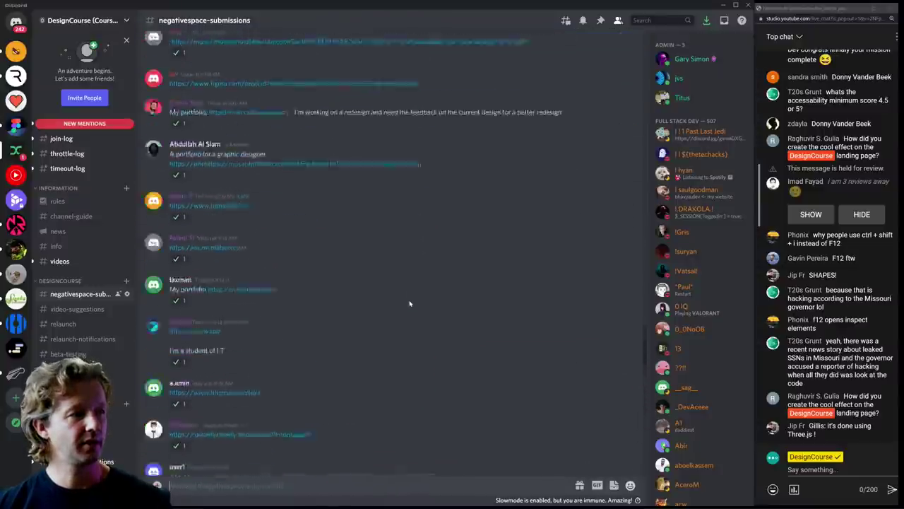
scroll(409, 304, up, 10)
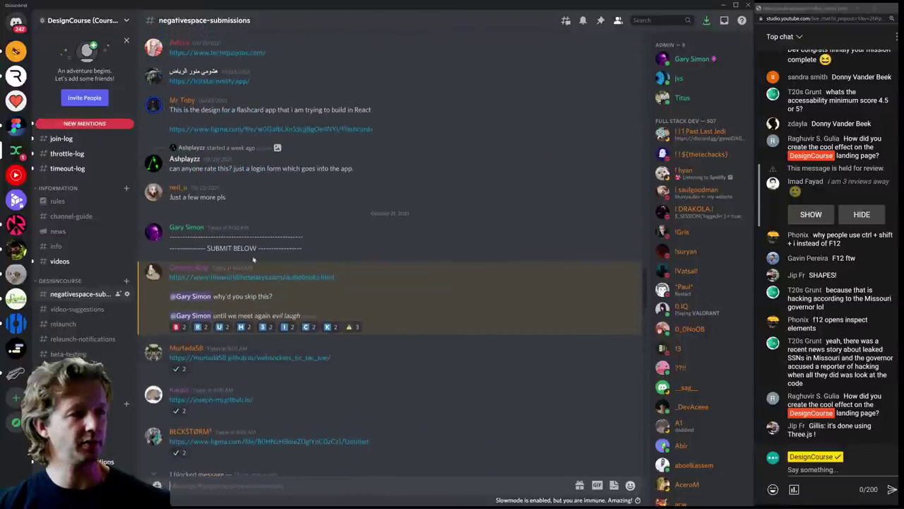
drag(167, 241, 320, 253)
click(320, 253)
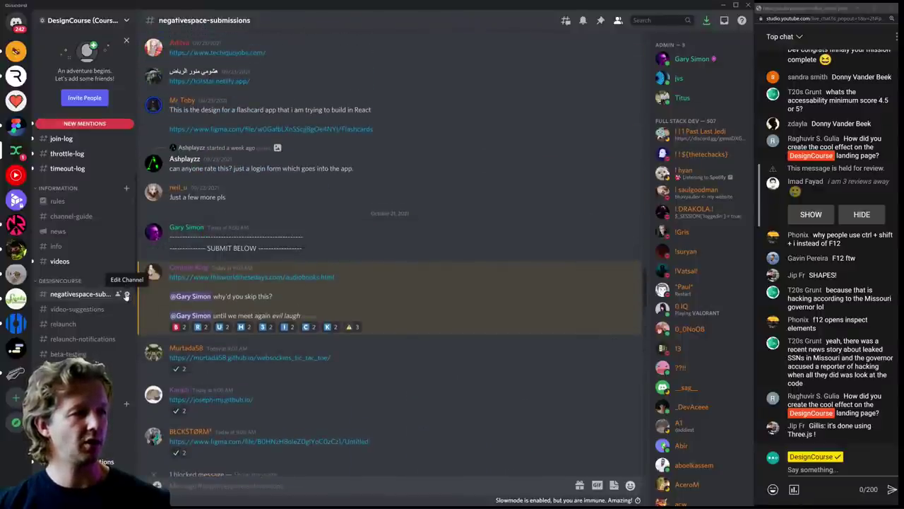
click(127, 295)
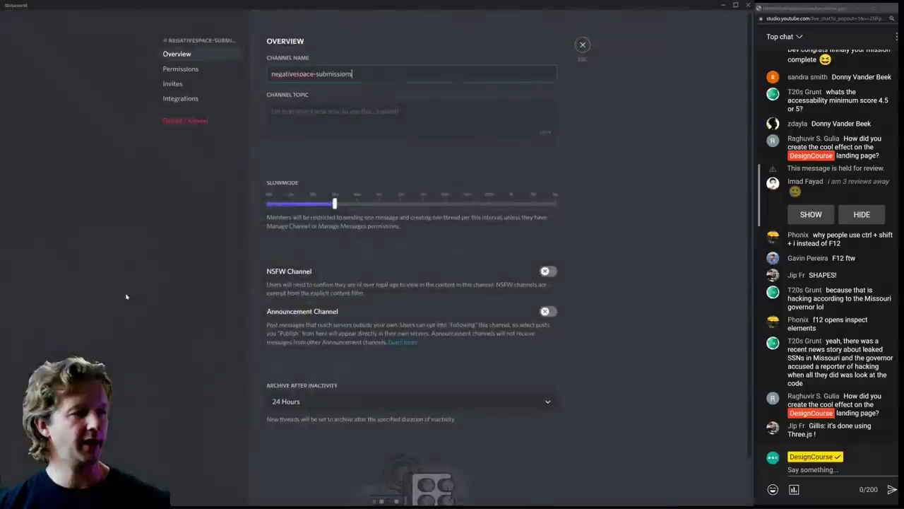
click(178, 68)
click(516, 268)
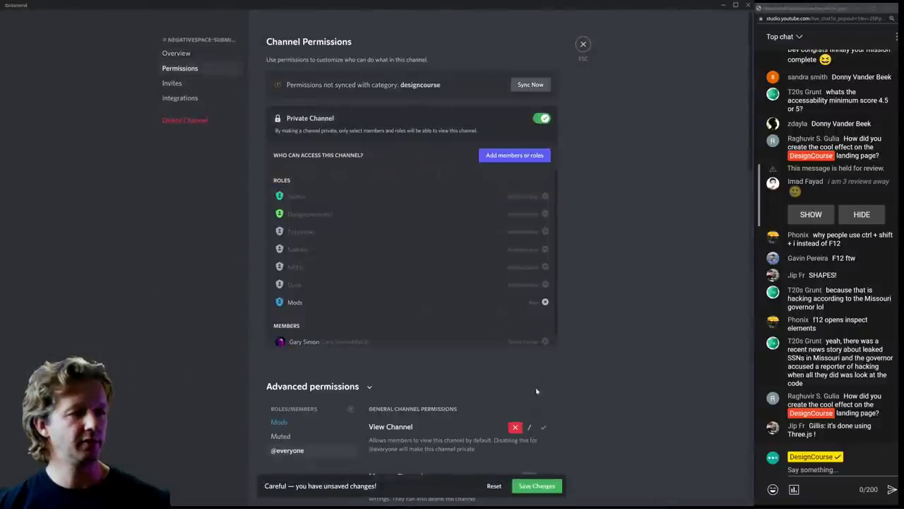
click(583, 44)
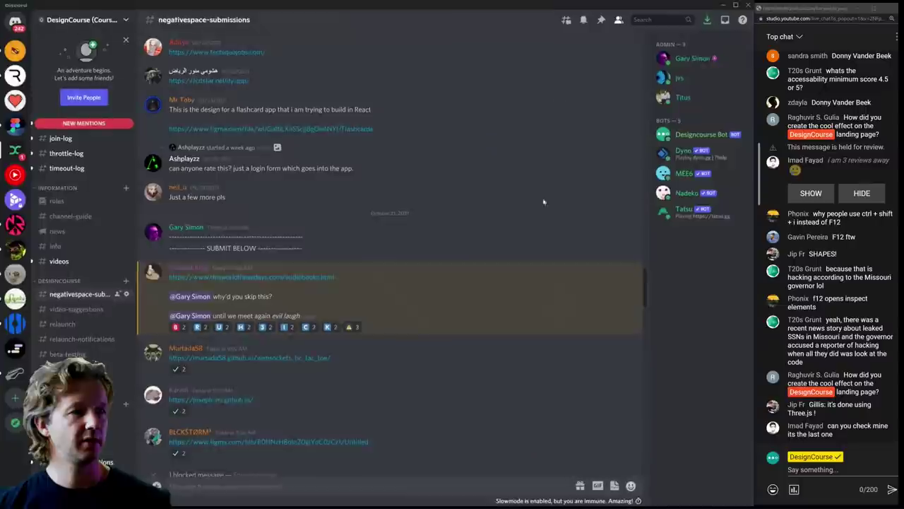
- Scroll down to the latest submitted links and start a new browser window
scroll(455, 309, down, 15)
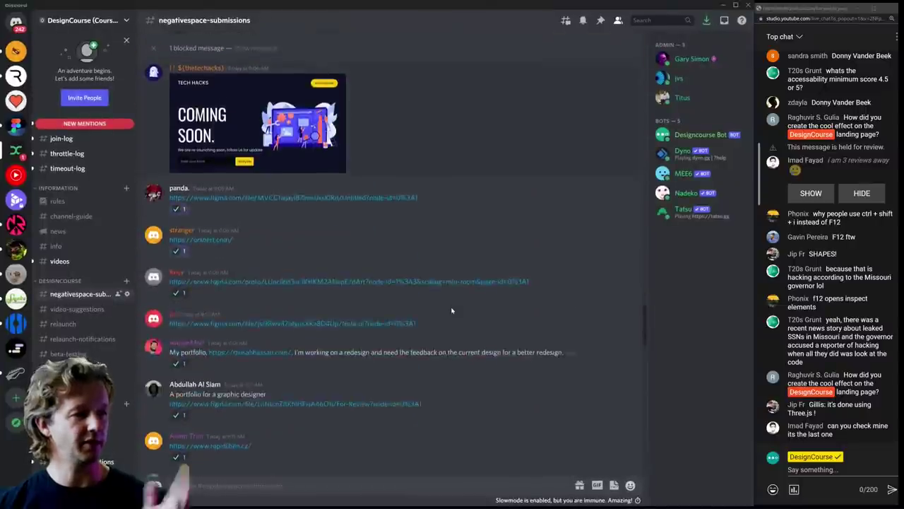
scroll(452, 309, down, 5)
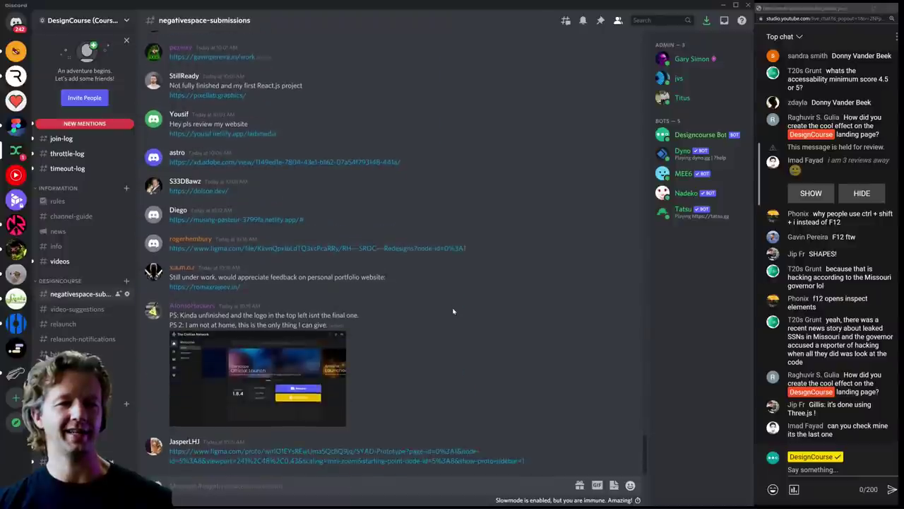
click(847, 472)
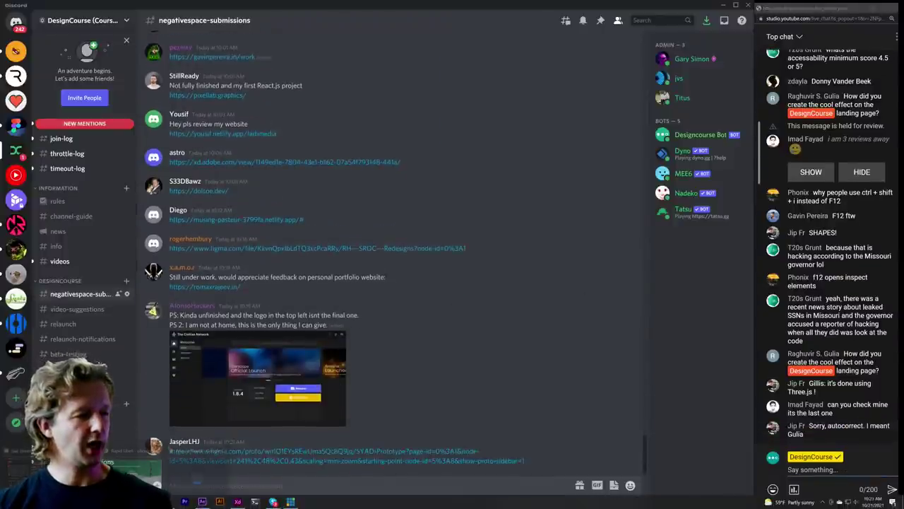
click(41, 462)
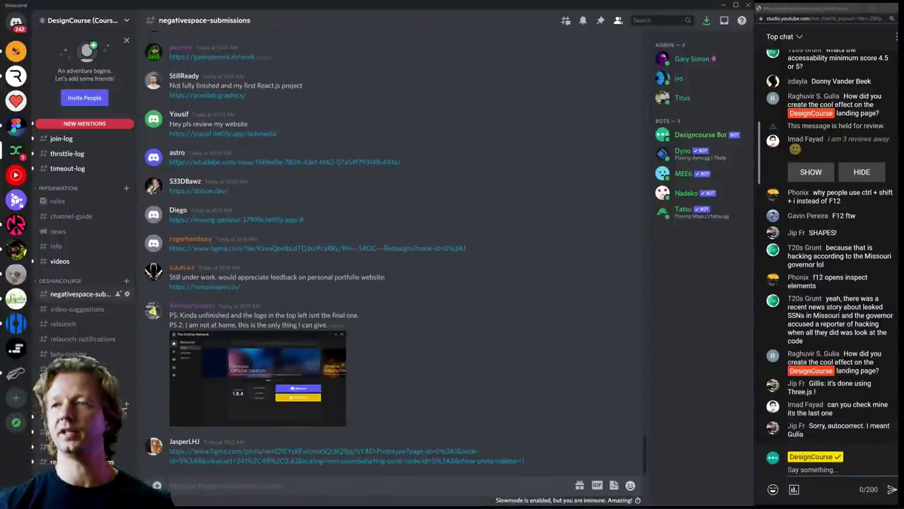
- Load designcourse.com/admin, then strip 'admin' to open the DesignCourse landing page
text(designcourse.com/admin)
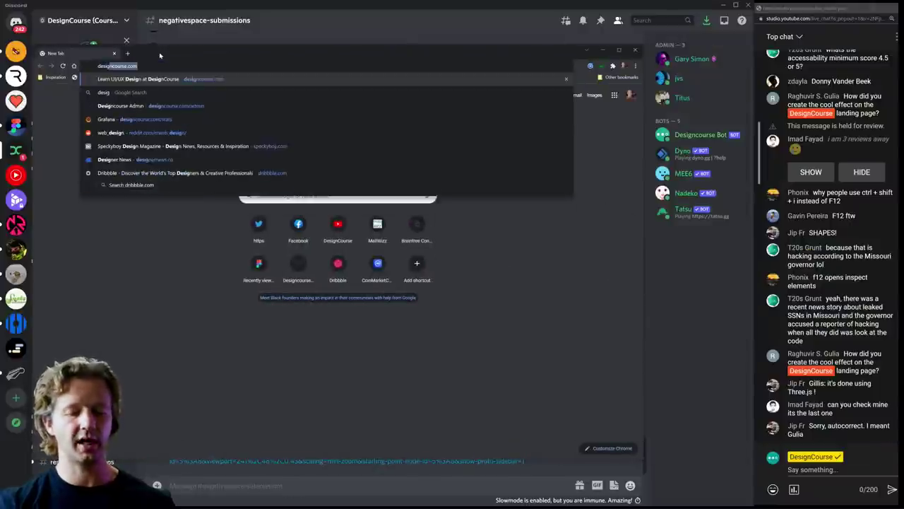
key(Return)
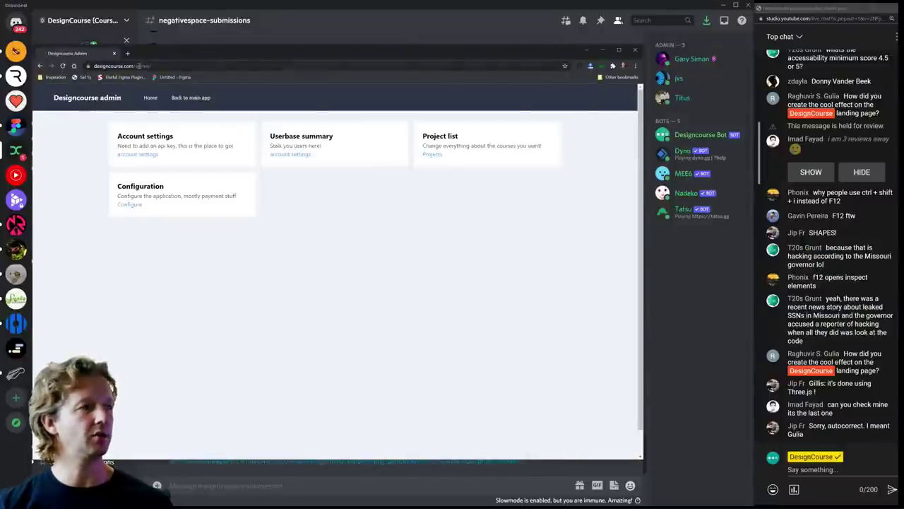
double_click(157, 65)
key(BackSpace)
key(Return)
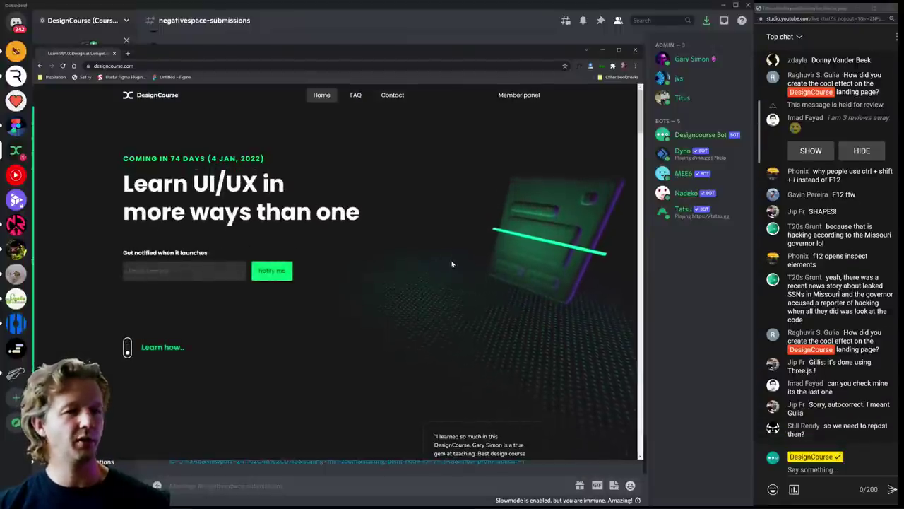
- Scroll through the DesignCourse landing page to review its content
scroll(452, 264, down, 1)
scroll(452, 264, down, 3)
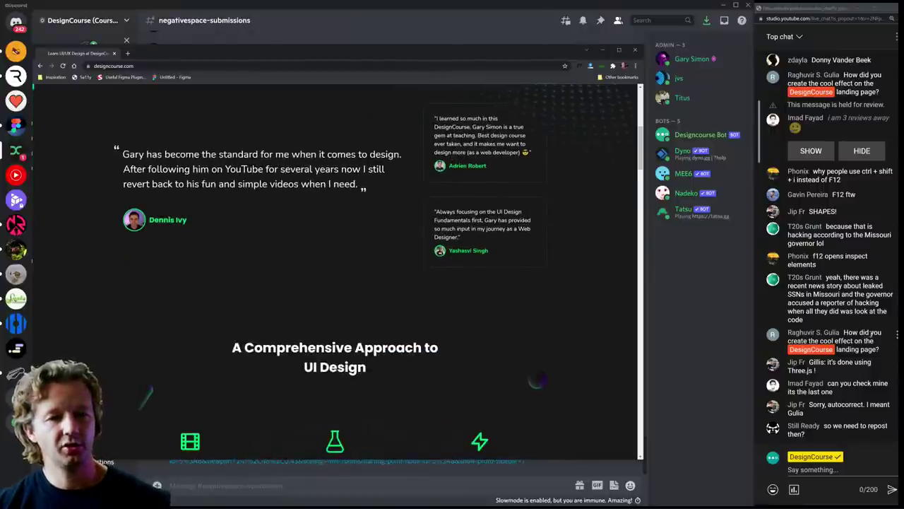
scroll(473, 254, up, 4)
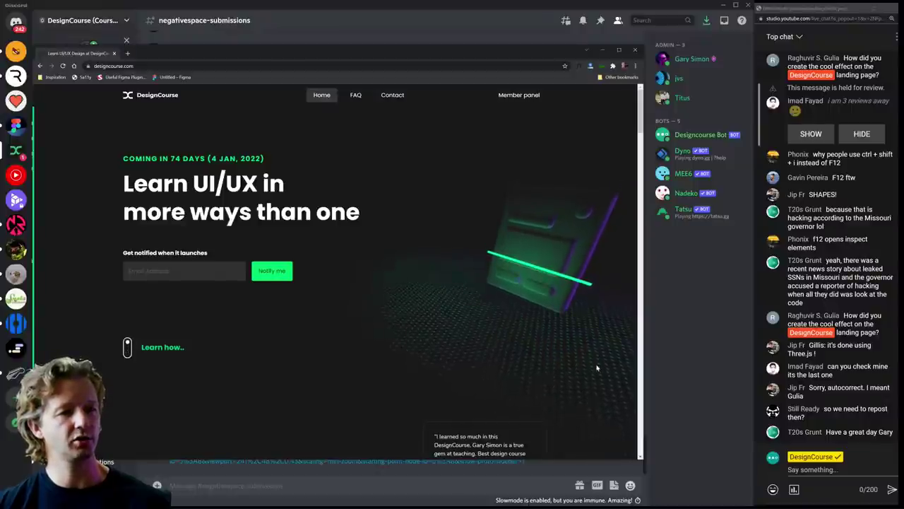
scroll(392, 307, down, 10)
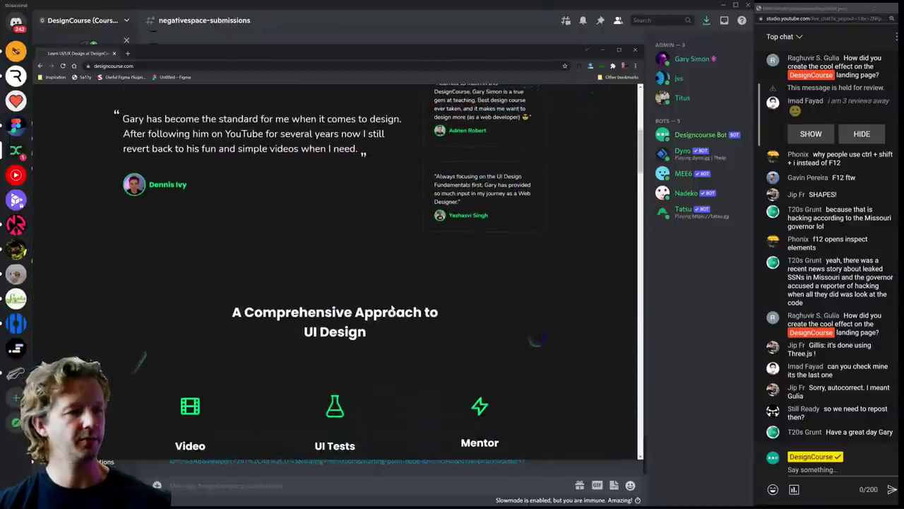
scroll(392, 308, down, 10)
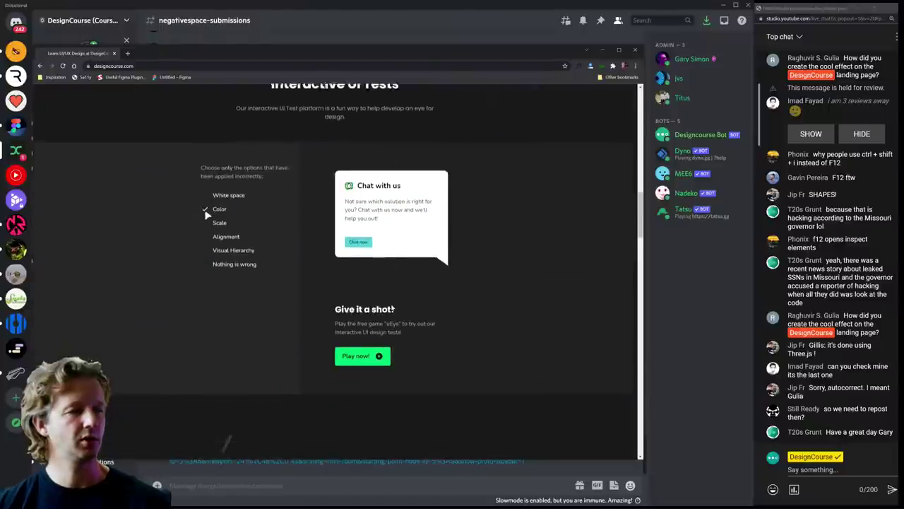
scroll(392, 307, up, 20)
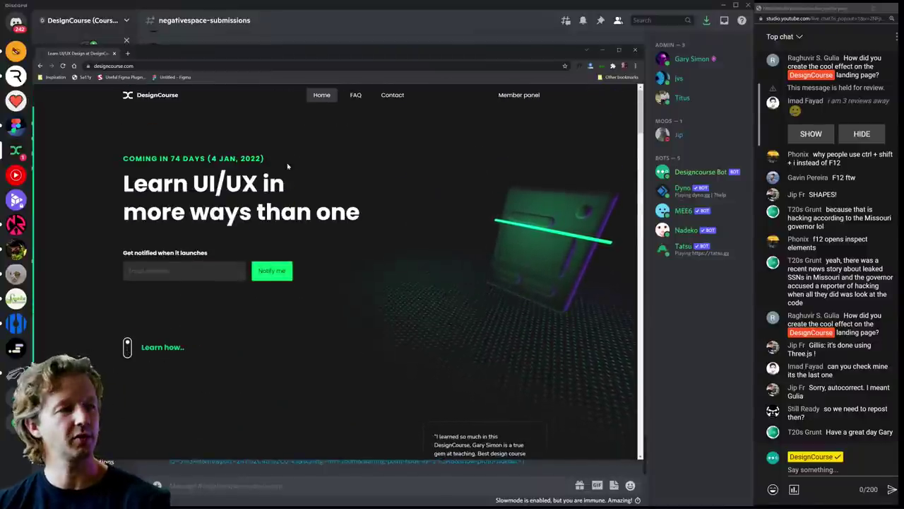
drag(289, 166, 155, 122)
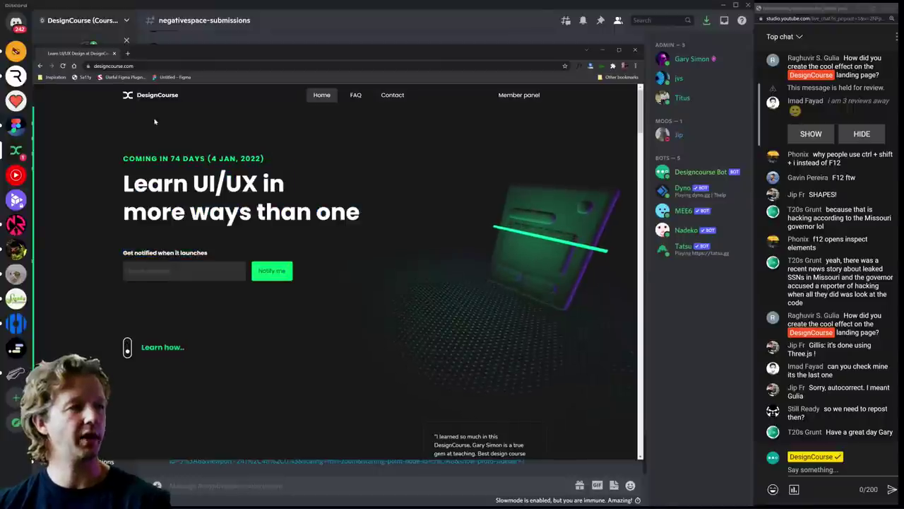
- Append '/static' to the site address to open the stats dashboard
click(212, 66)
key(End)
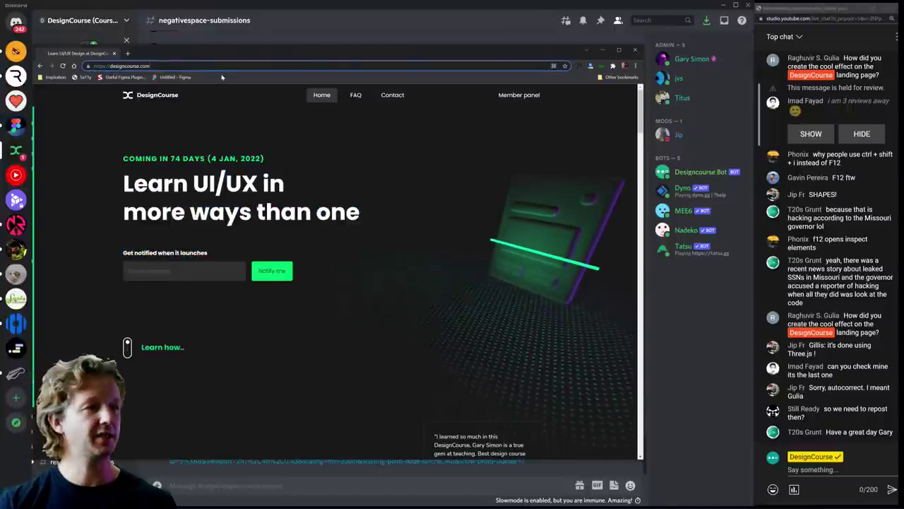
text(/static)
key(Return)
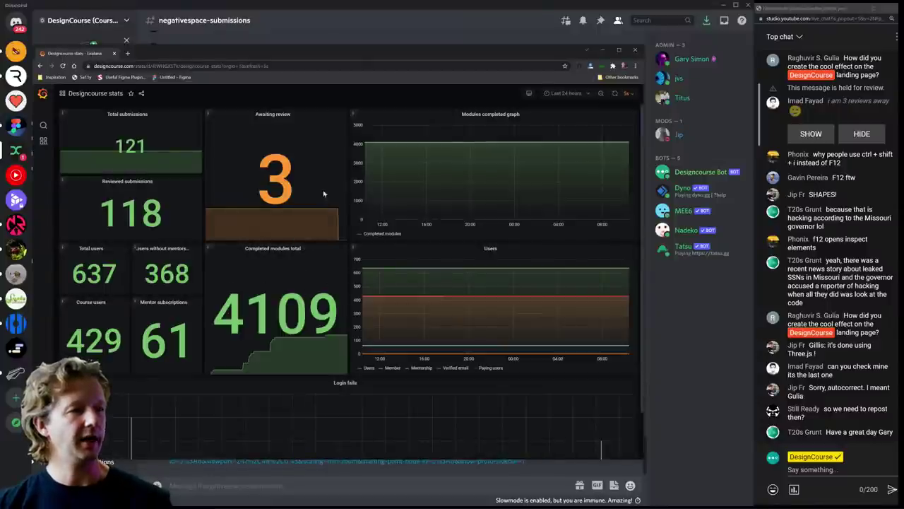
- Highlight the 3 awaiting review and 4109 completed modules figures, then close the stats dashboard
double_click(300, 164)
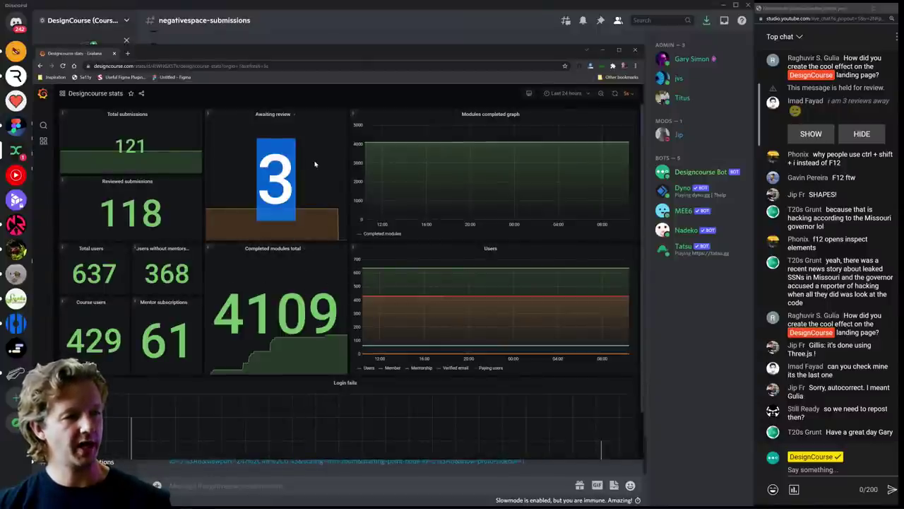
click(315, 164)
double_click(342, 316)
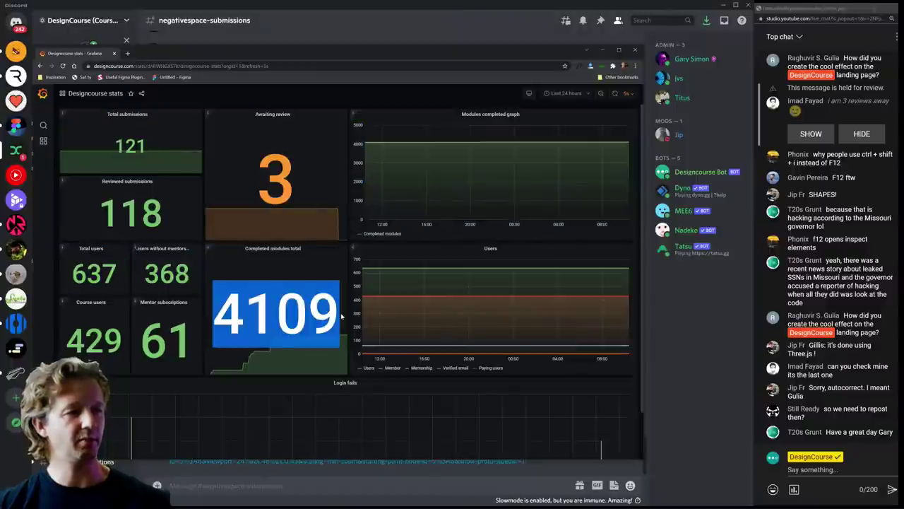
click(342, 317)
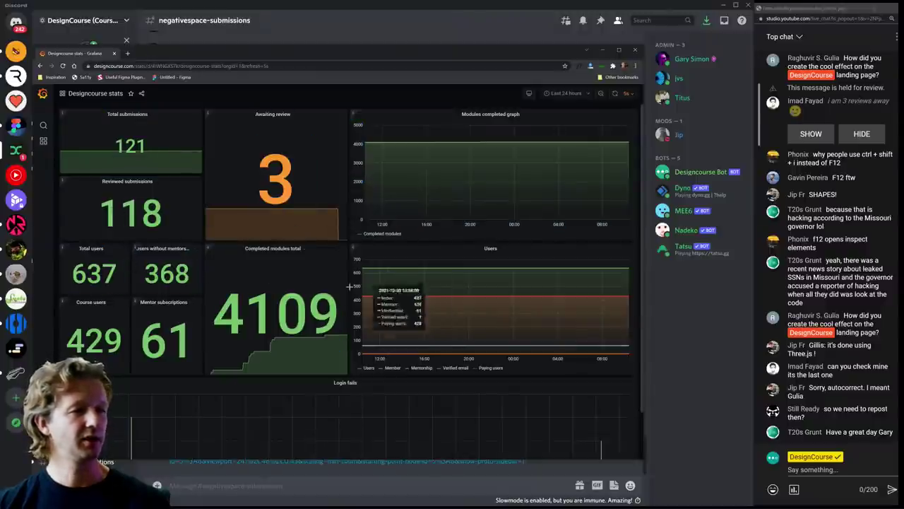
click(114, 54)
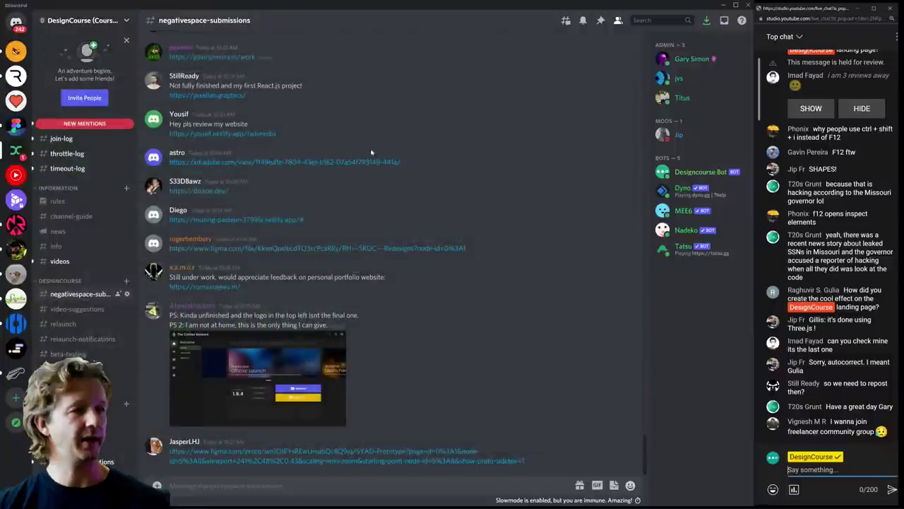